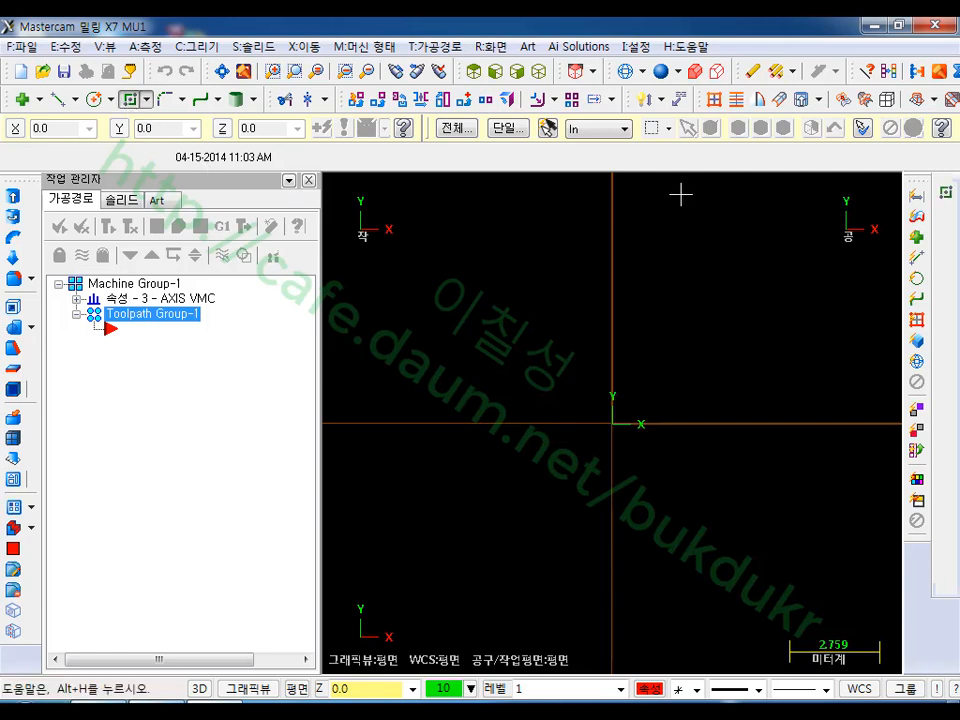
# Draw an 80 by 80 mm rectangle centred on the origin.
pyautogui.click(612, 424)
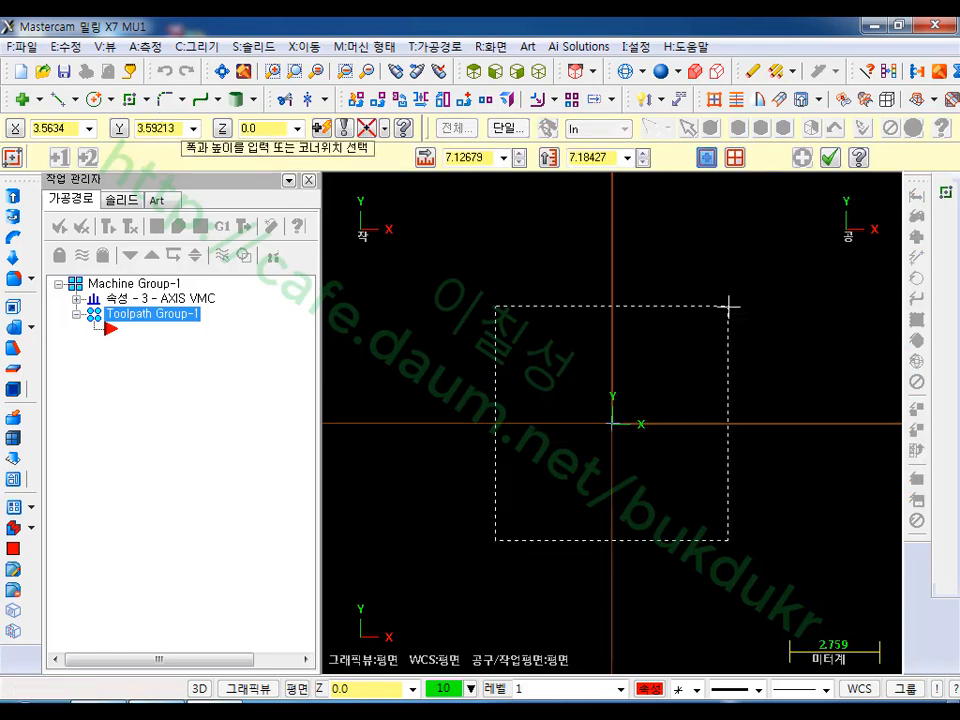
pyautogui.click(760, 246)
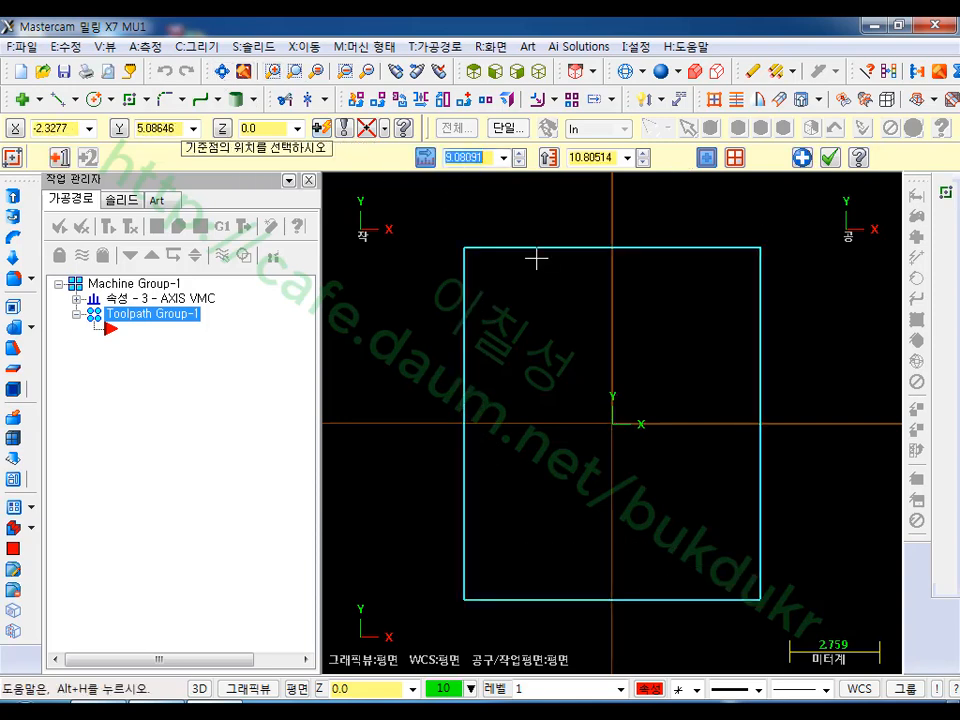
pyautogui.write('80')
pyautogui.press('Tab')
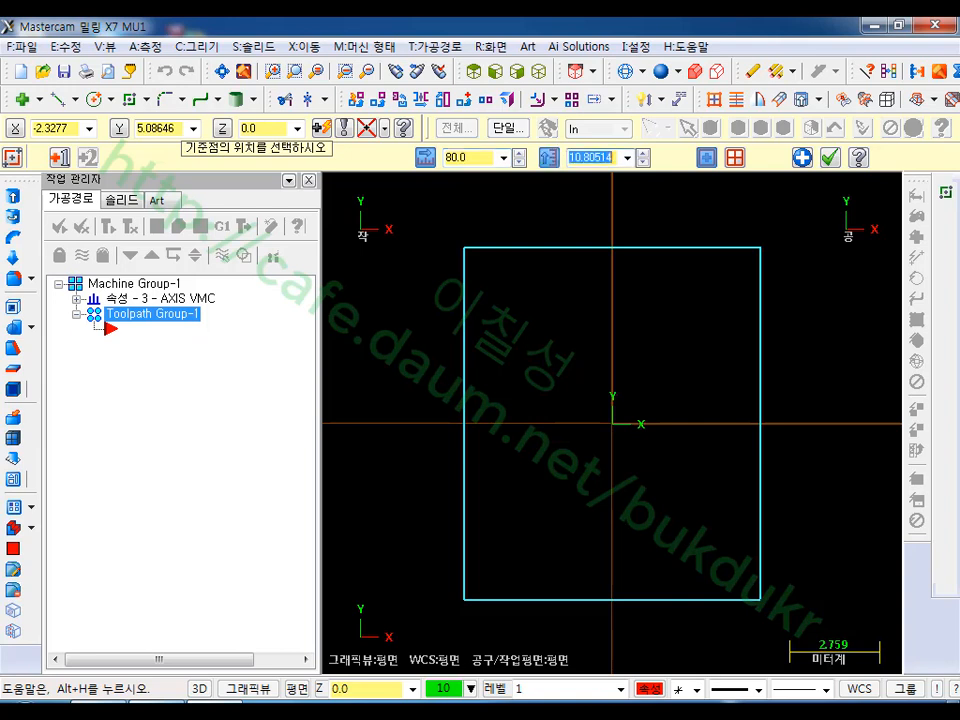
pyautogui.write('80')
pyautogui.press('Return')
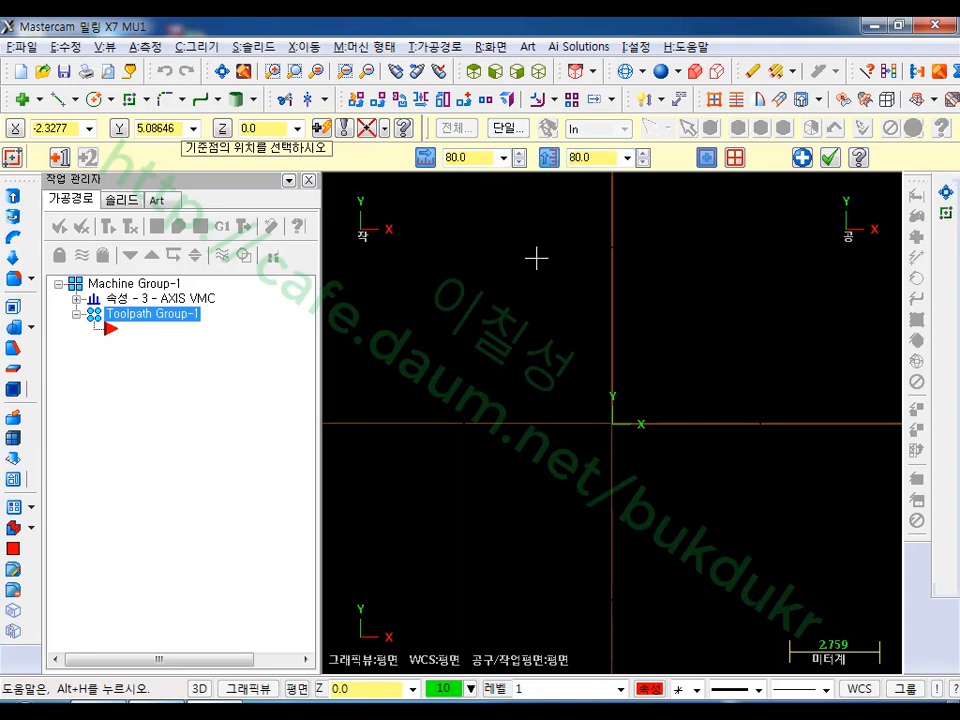
pyautogui.hotkey('alt', 'F1')
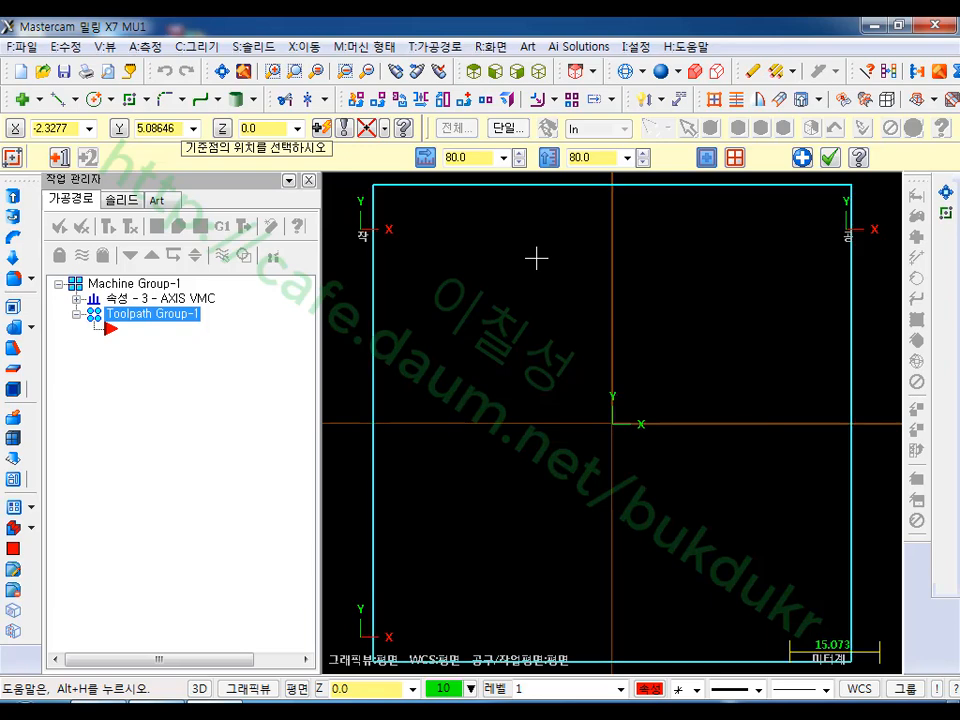
pyautogui.click(830, 160)
pyautogui.scroll(-2, 499, 392)
pyautogui.scroll(-1, 720, 484)
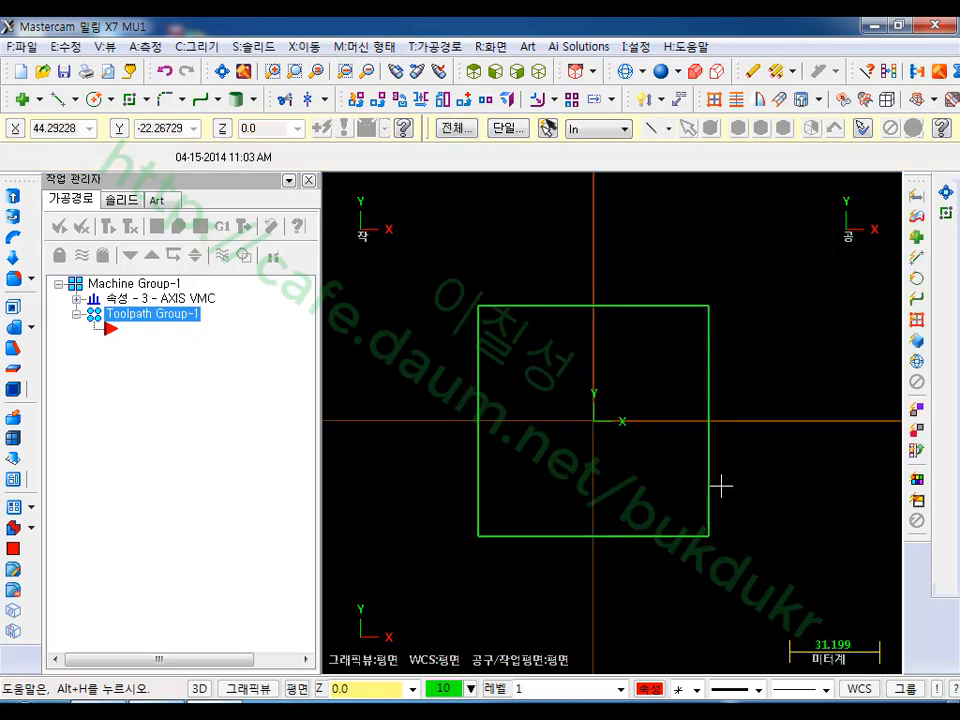
# Dimension the square's width above its upper edge and its height beside its right edge.
pyautogui.click(645, 99)
pyautogui.click(687, 305)
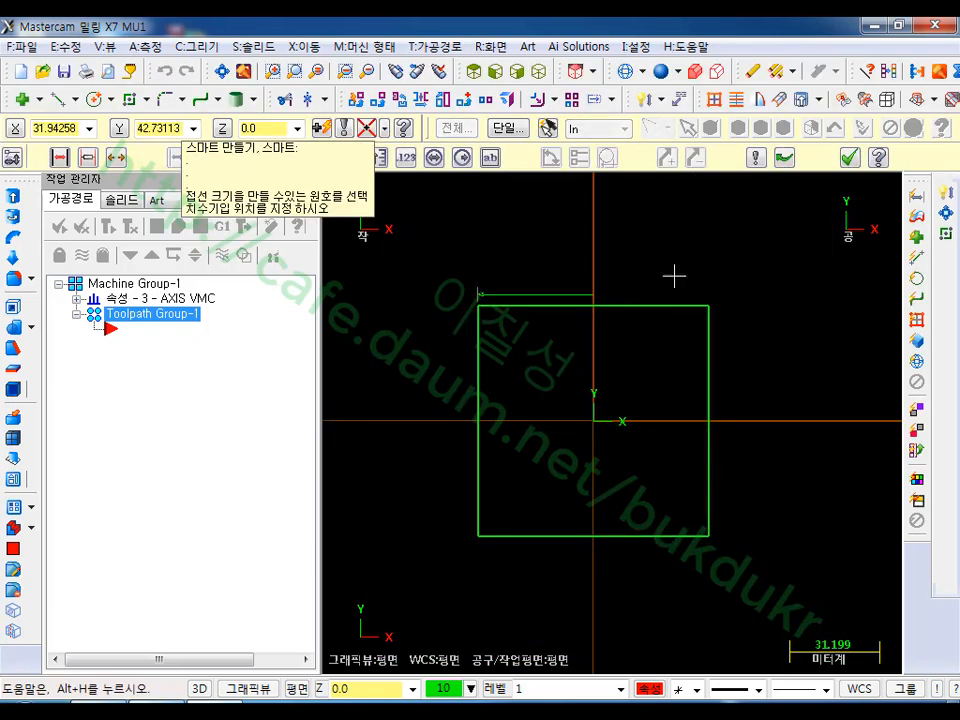
pyautogui.click(674, 275)
pyautogui.click(709, 319)
pyautogui.click(731, 332)
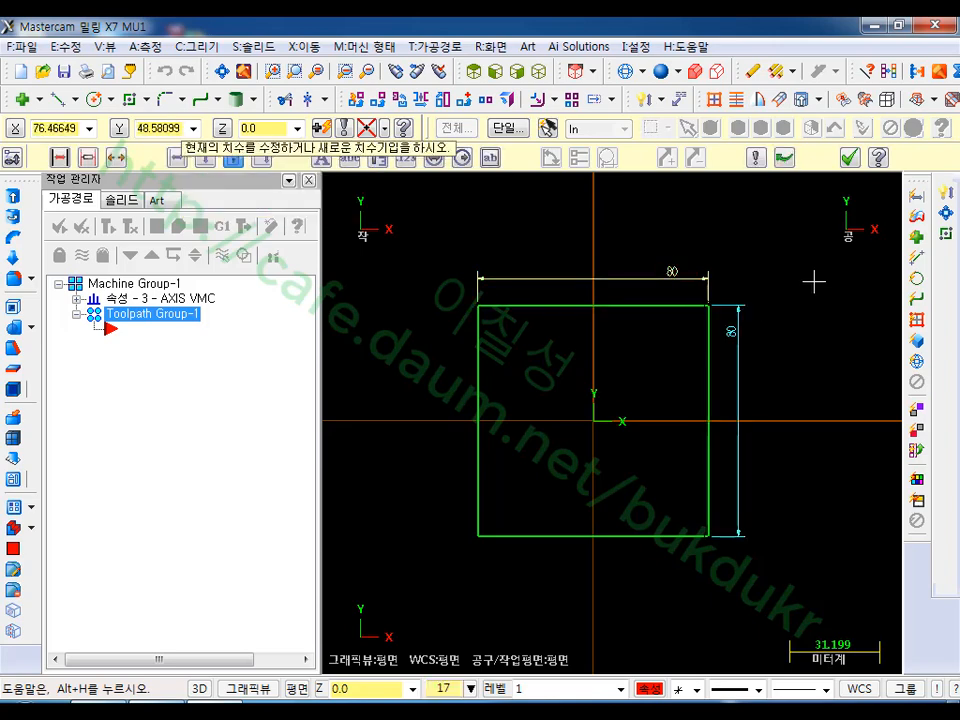
pyautogui.scroll(1, 580, 367)
pyautogui.scroll(3, 590, 375)
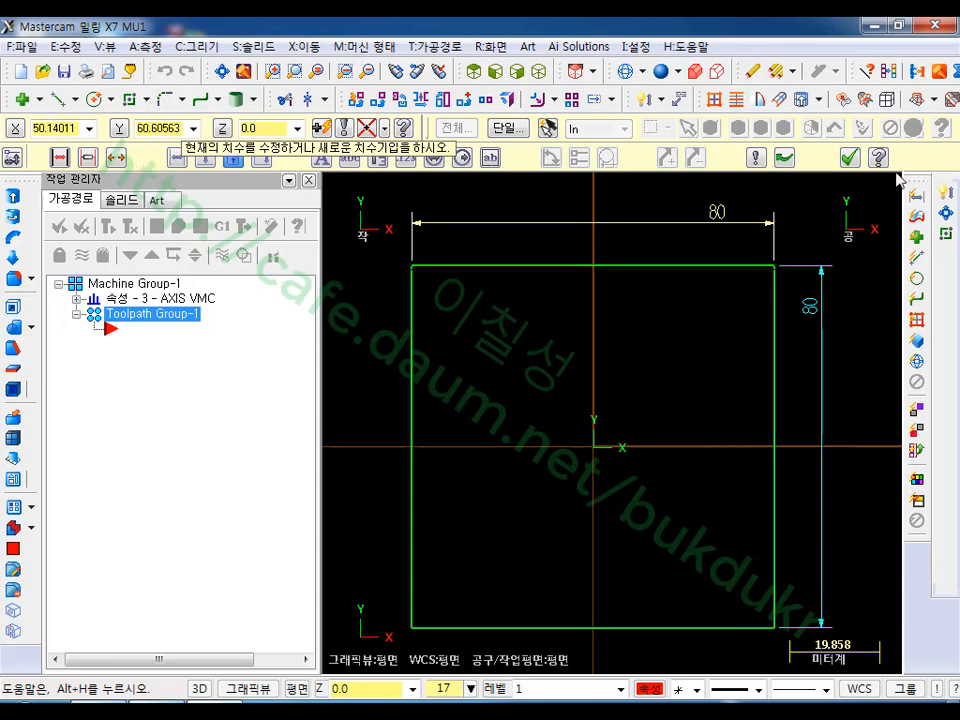
pyautogui.click(850, 157)
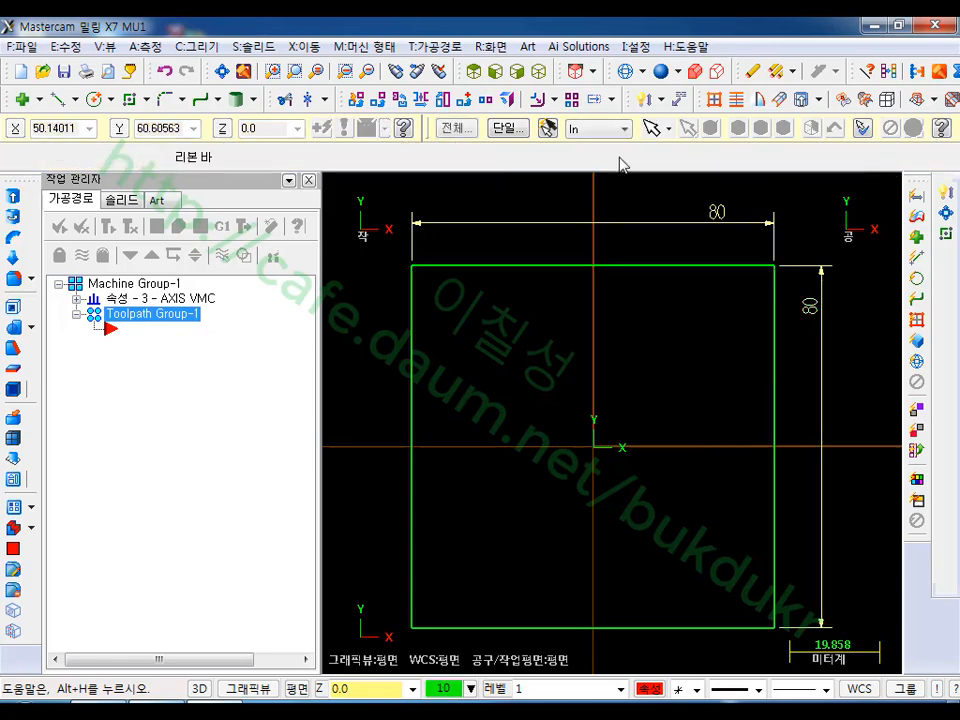
# Set up an obround rectangular shape 25 mm wide and 12 mm high, anchored at the midpoint of its left end.
pyautogui.click(148, 99)
pyautogui.click(152, 150)
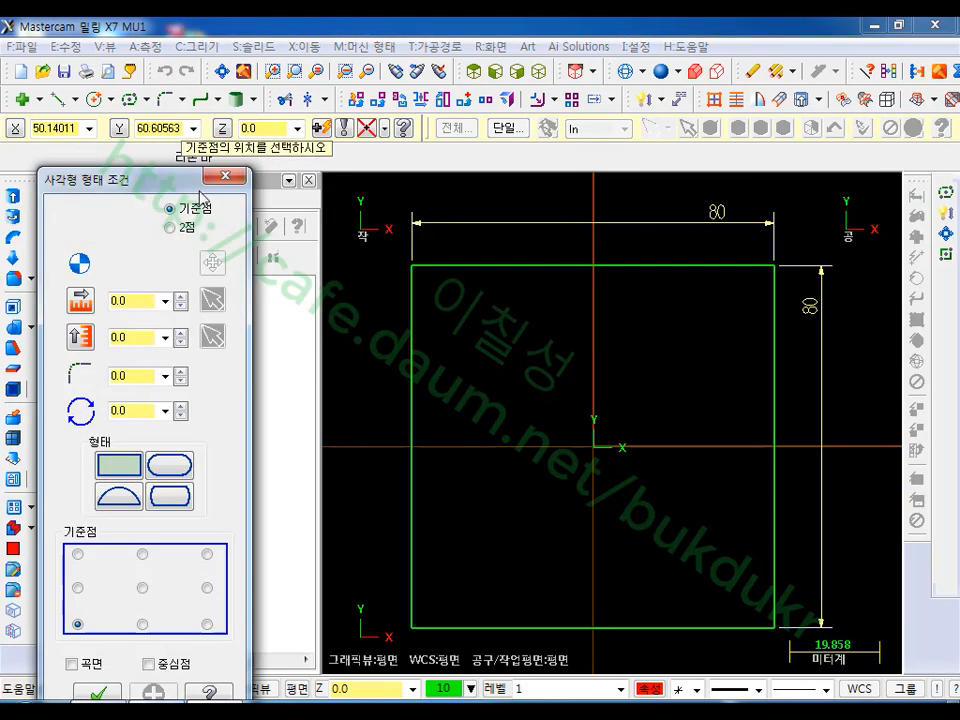
pyautogui.click(168, 458)
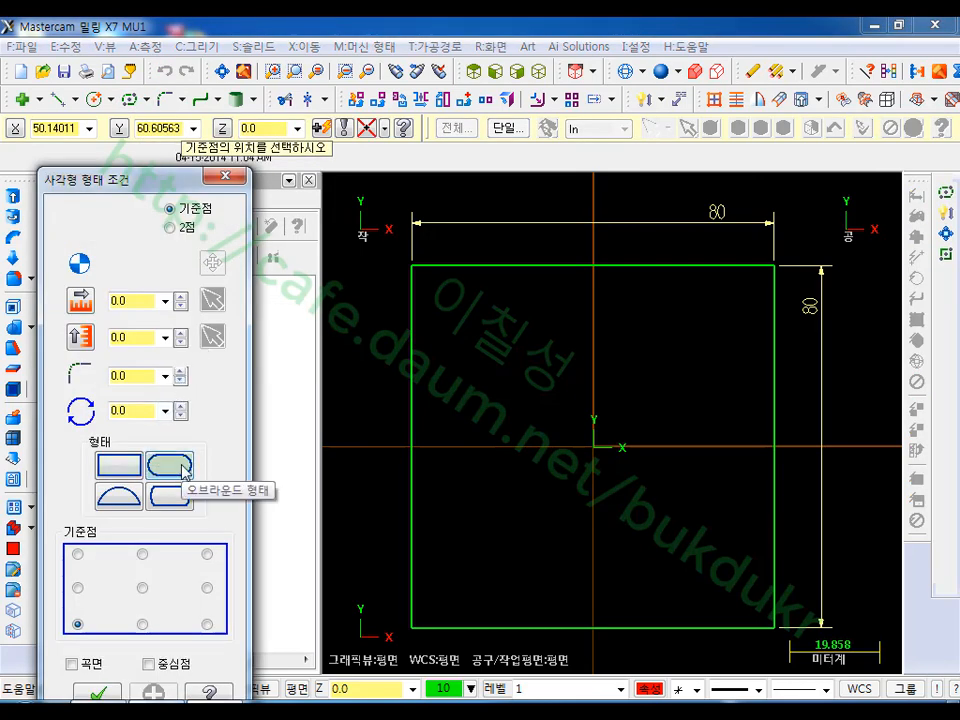
pyautogui.click(79, 589)
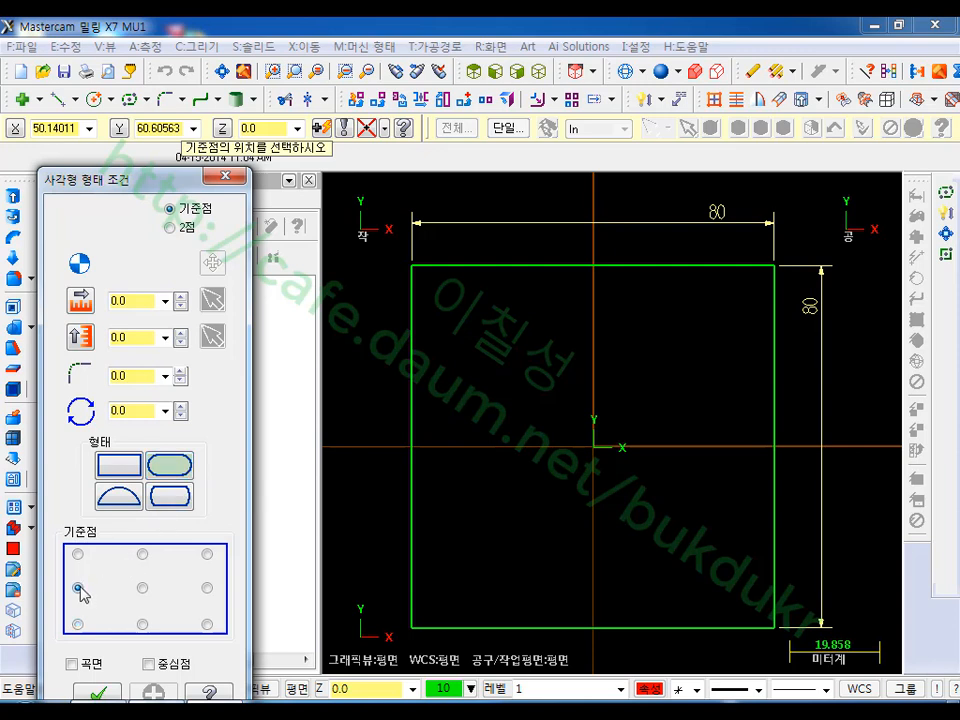
pyautogui.click(153, 306)
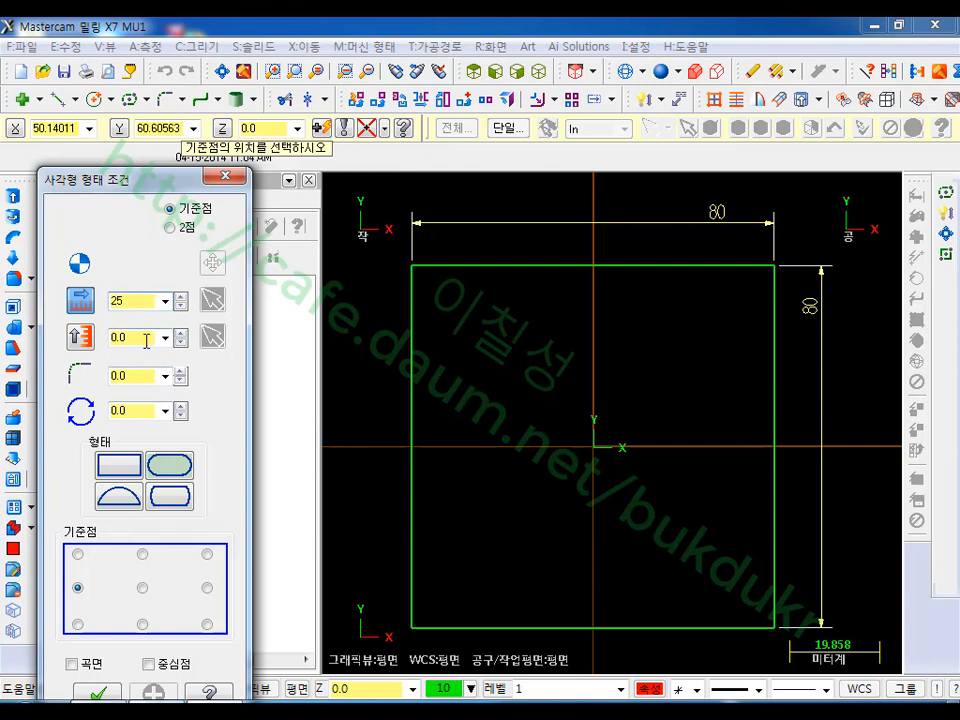
pyautogui.click(146, 337)
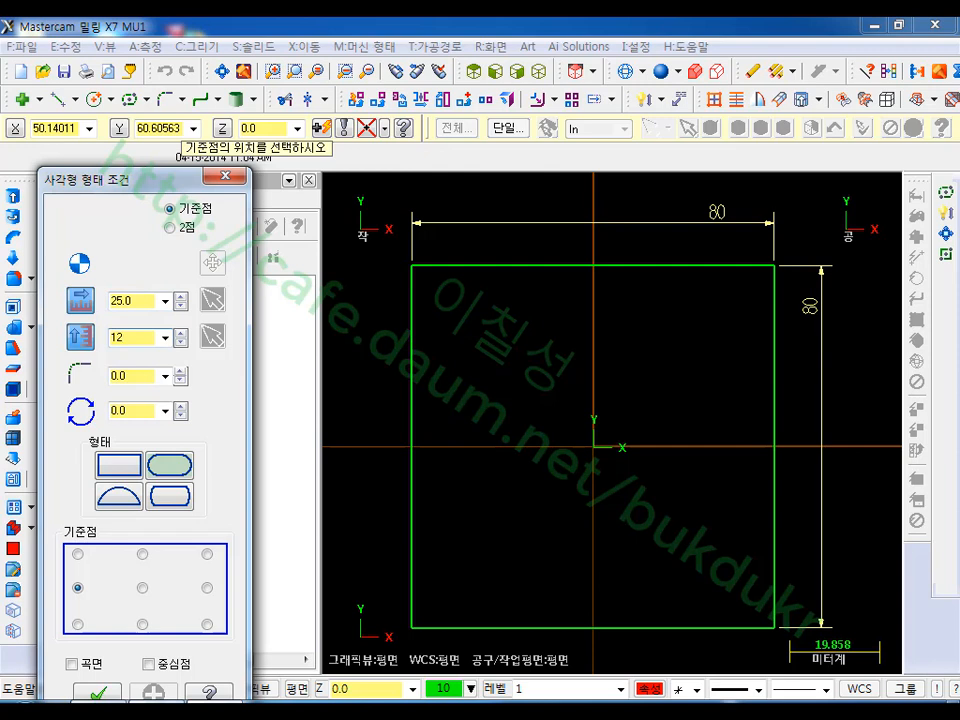
pyautogui.scroll(1, 647, 456)
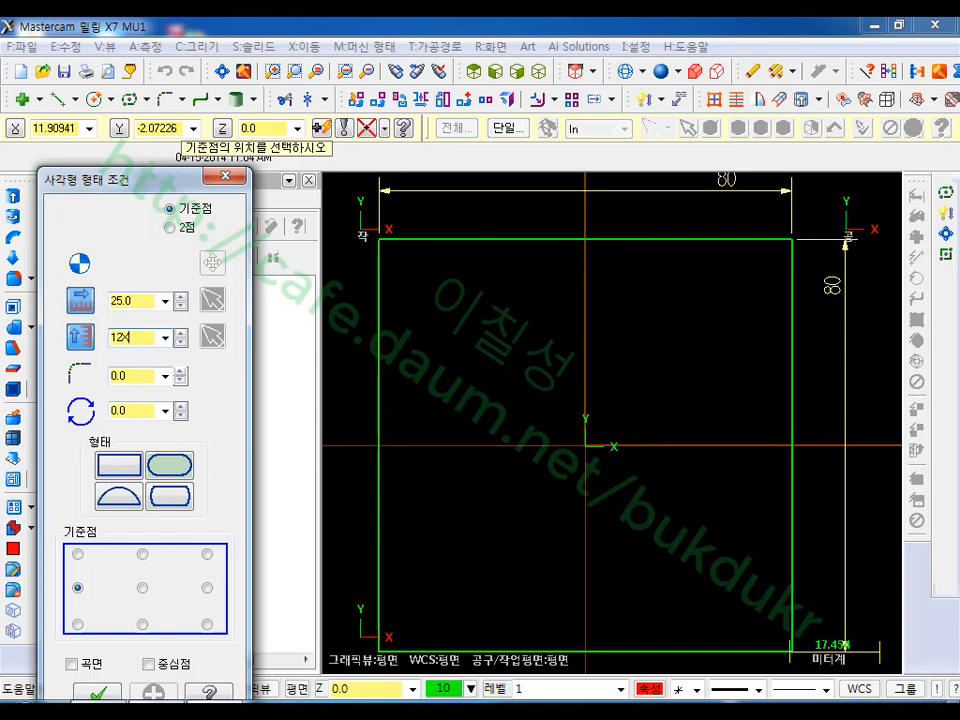
pyautogui.press('Return')
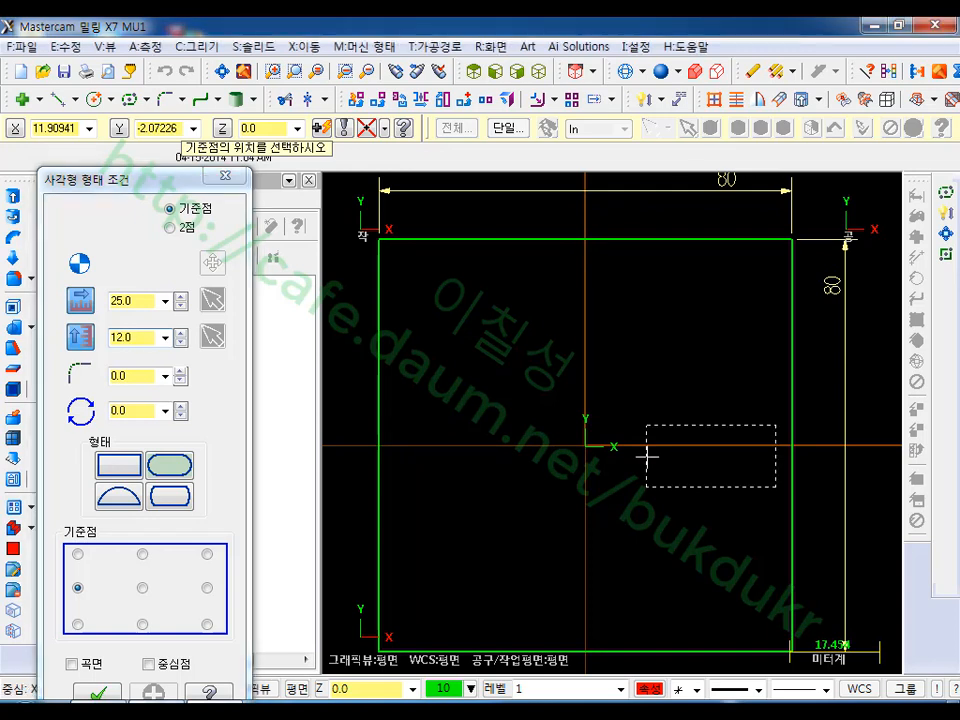
# Place the obround slot with its anchor point at X10 Y0 and finish the shape.
pyautogui.write('X')
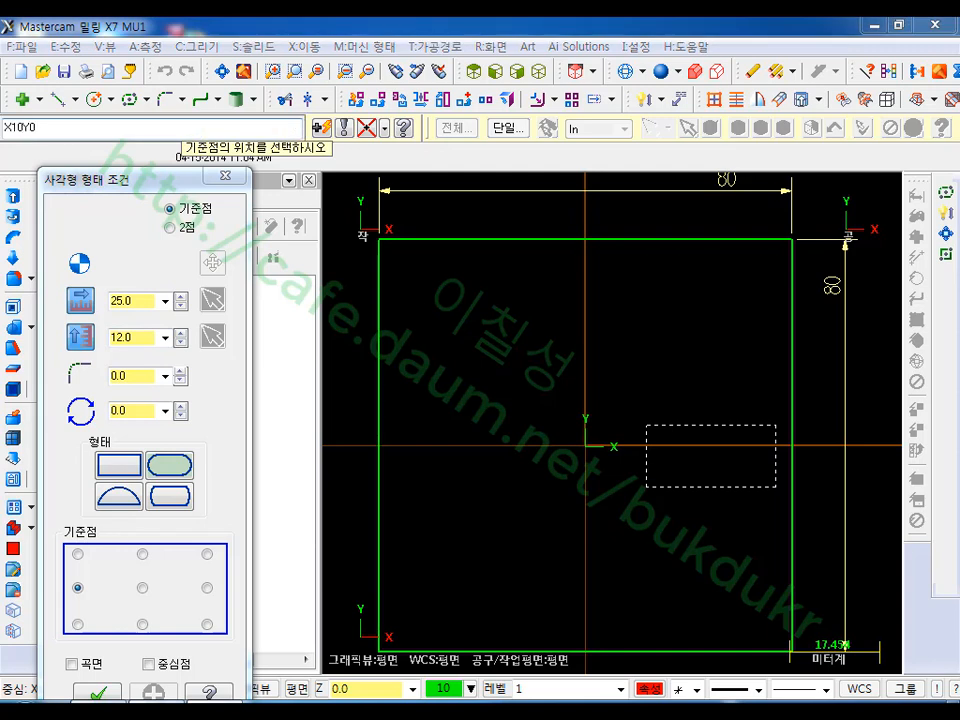
pyautogui.write('10Y0')
pyautogui.press('Return')
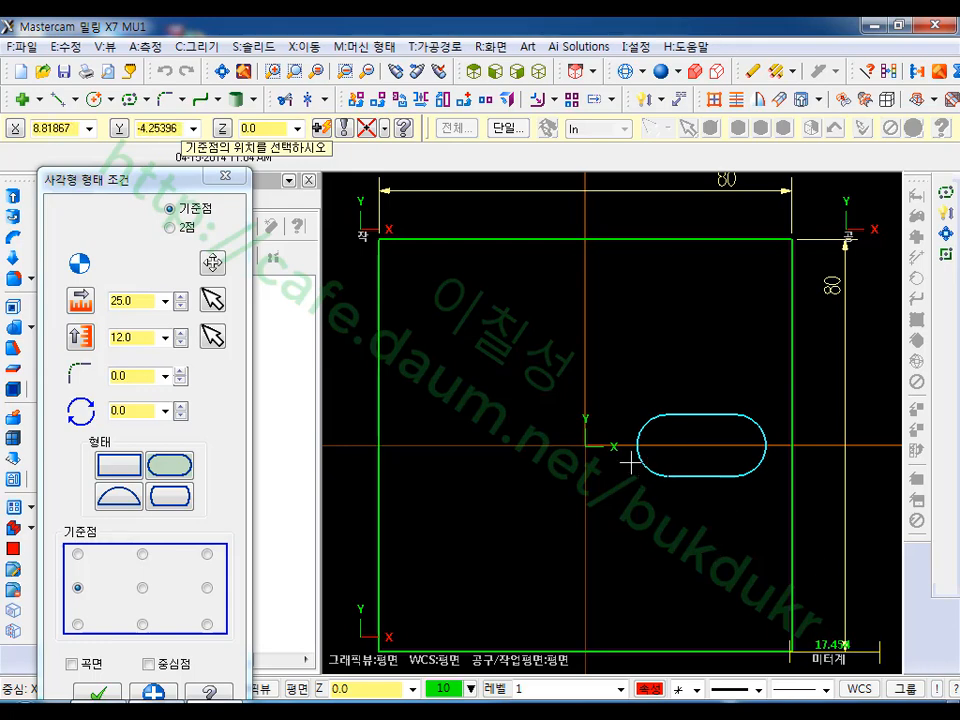
pyautogui.moveTo(200, 185); pyautogui.dragTo(195, 94)
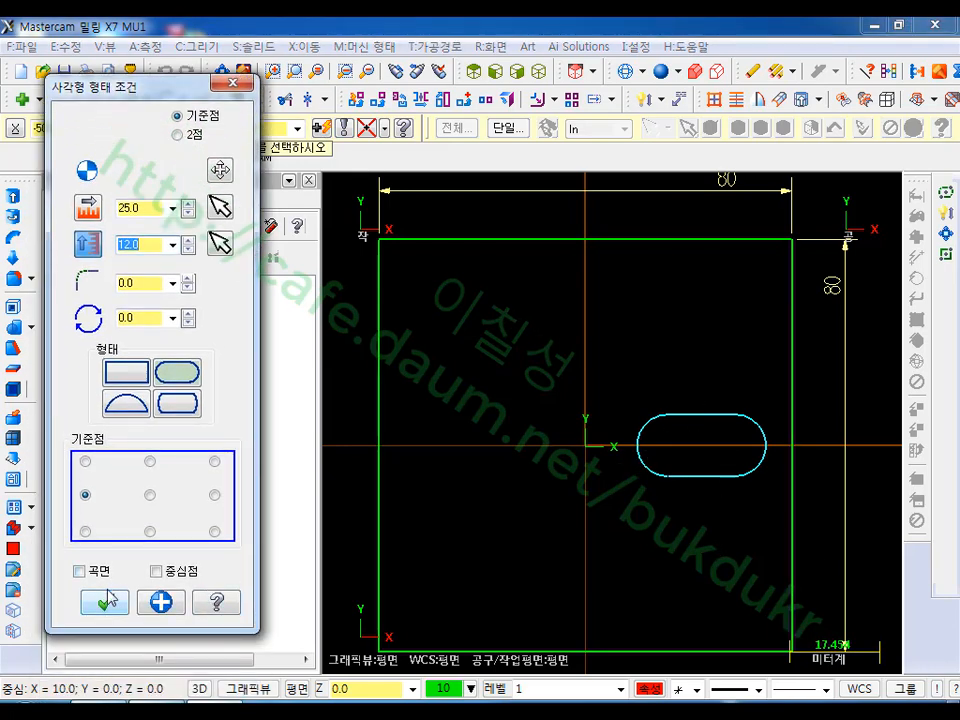
pyautogui.click(108, 601)
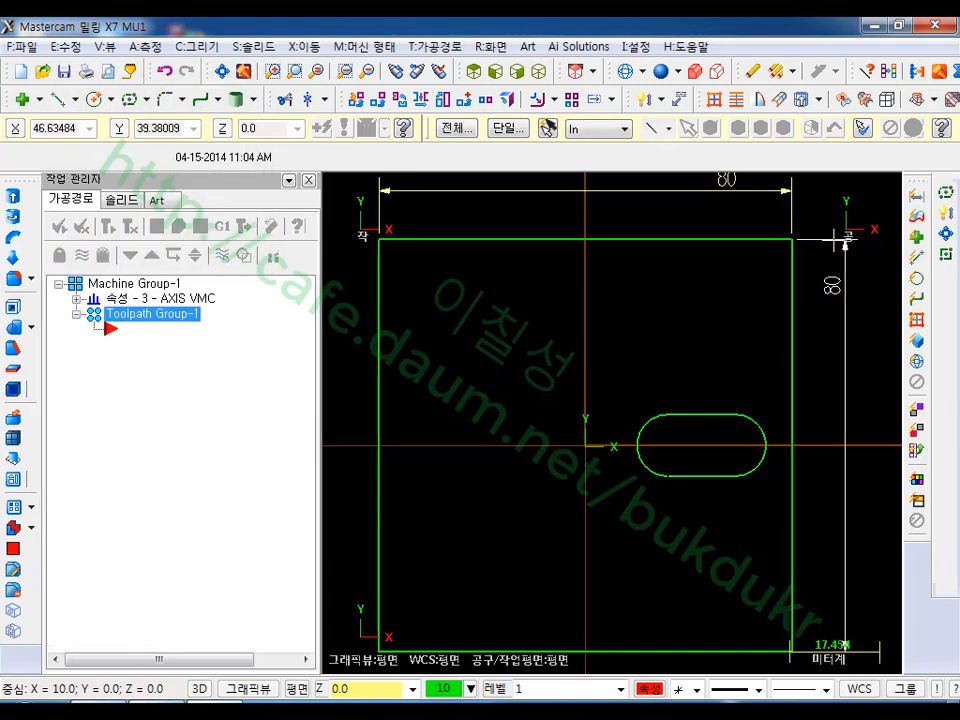
# Dimension the slot's height outside the square's right edge and its overall length below the slot.
pyautogui.click(946, 216)
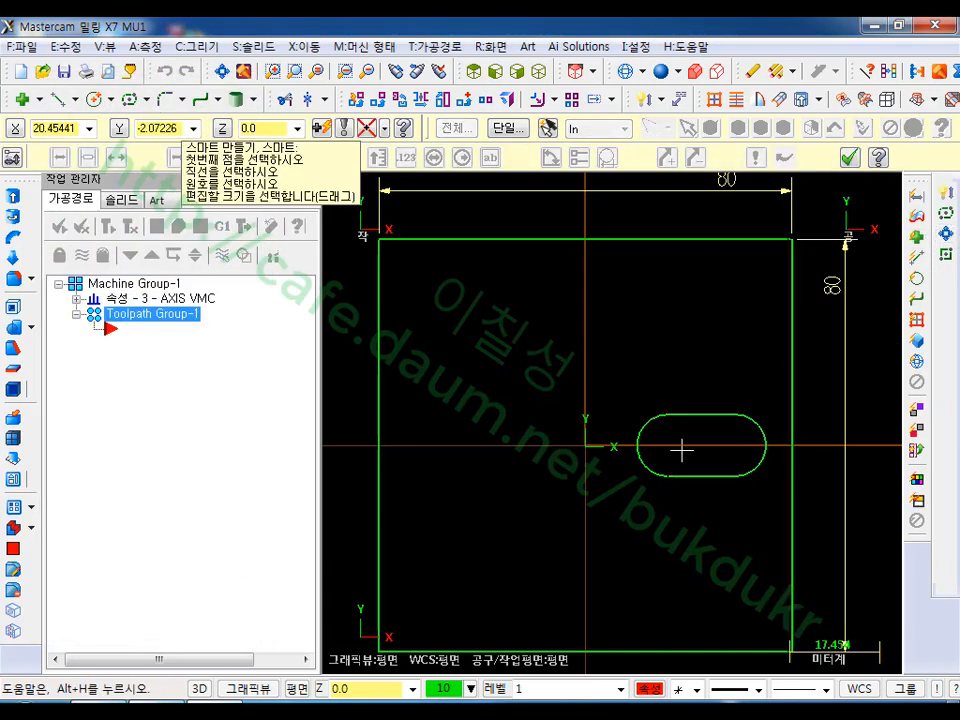
pyautogui.click(720, 418)
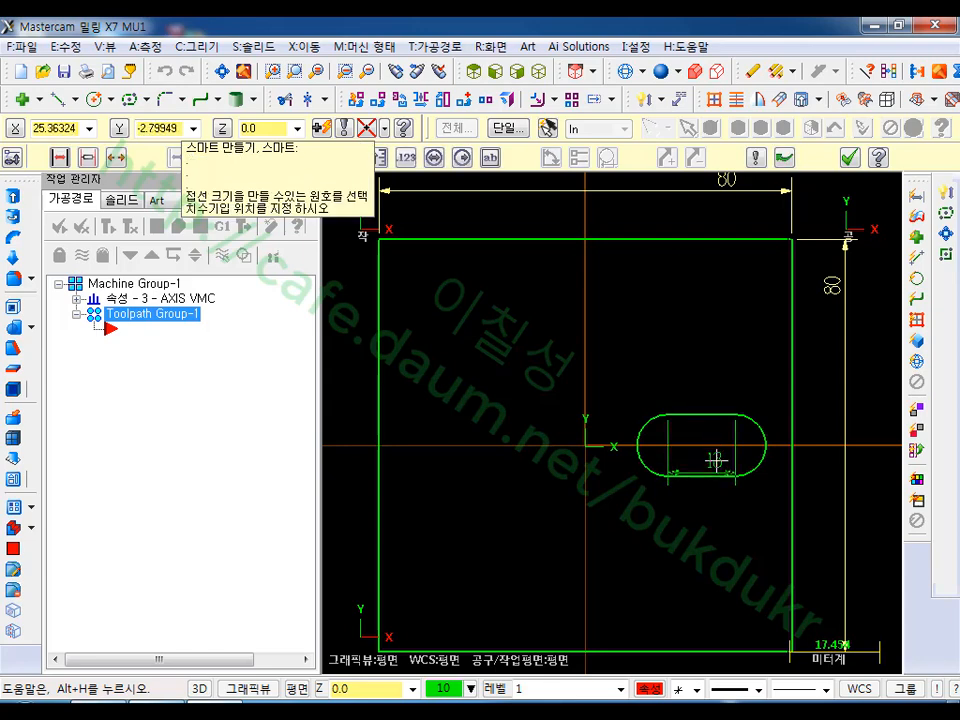
pyautogui.click(712, 476)
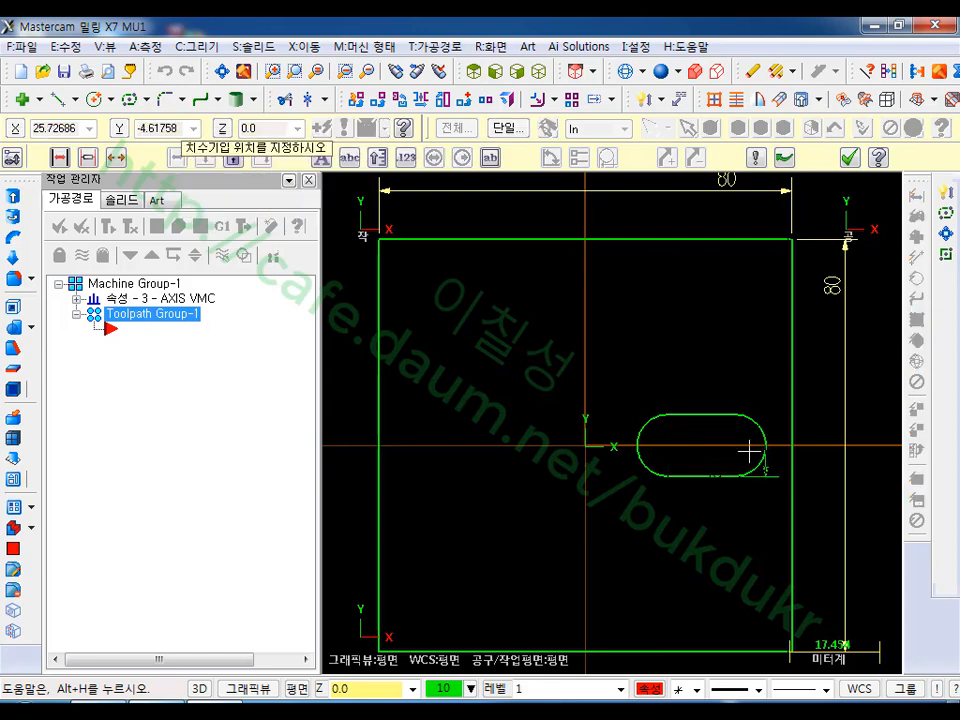
pyautogui.click(818, 443)
pyautogui.scroll(3, 879, 459)
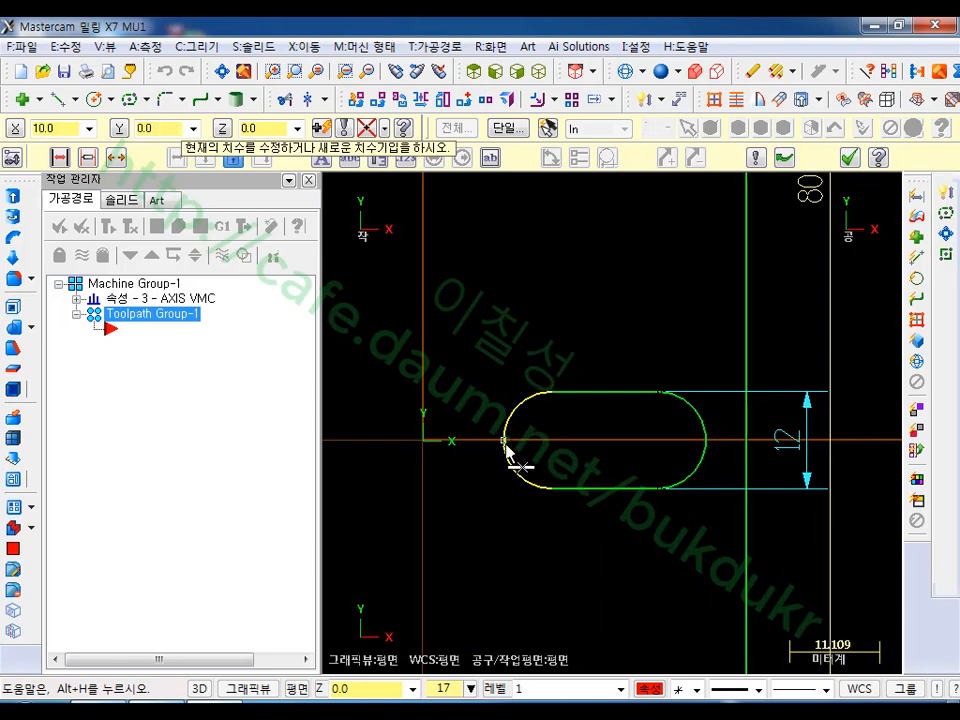
pyautogui.click(506, 445)
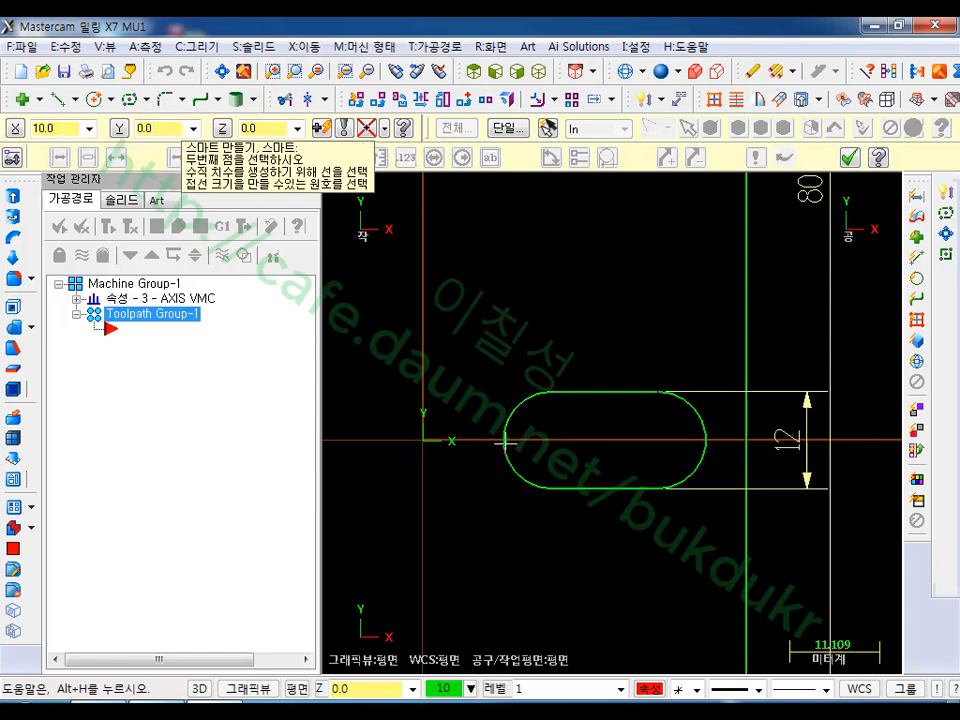
pyautogui.click(707, 445)
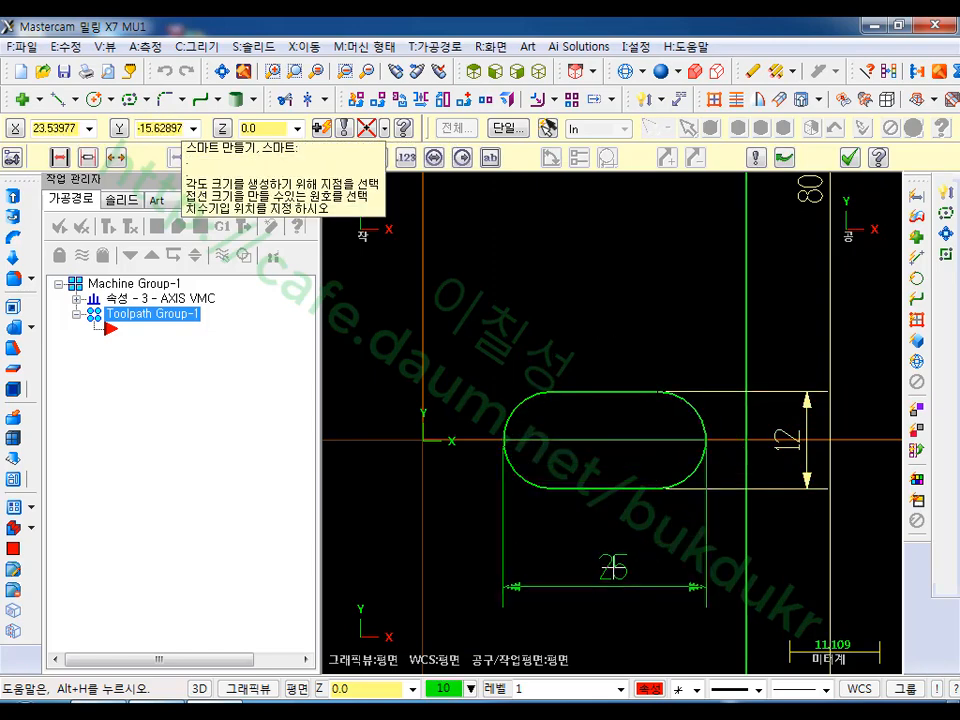
pyautogui.click(613, 568)
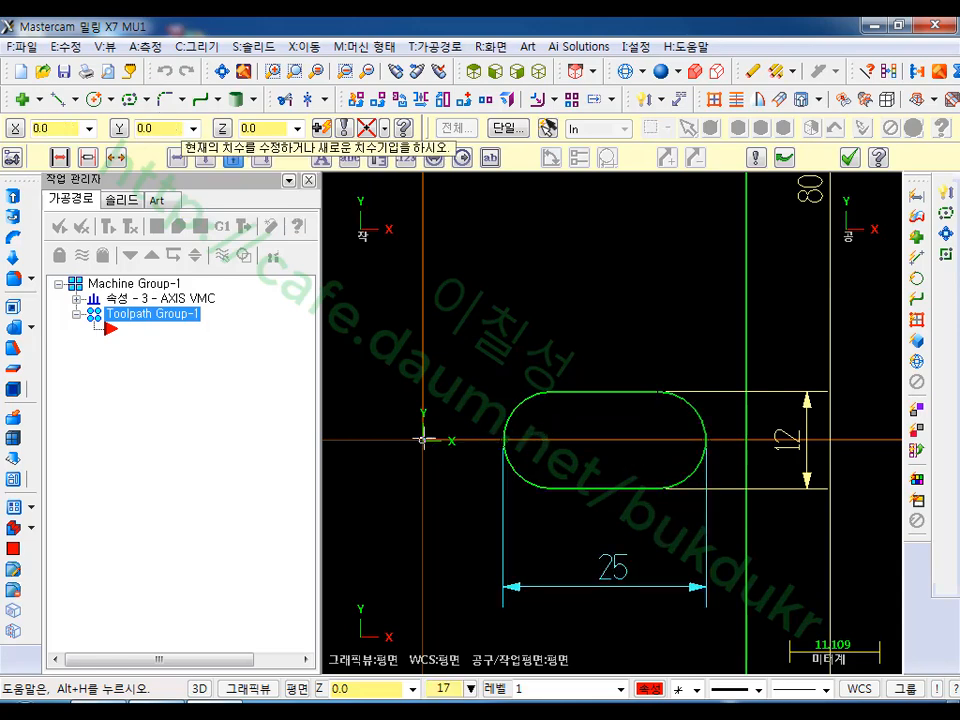
# Dimension the horizontal distance from the origin to the slot's left end, above the slot, and end dimensioning.
pyautogui.click(501, 441)
pyautogui.click(502, 441)
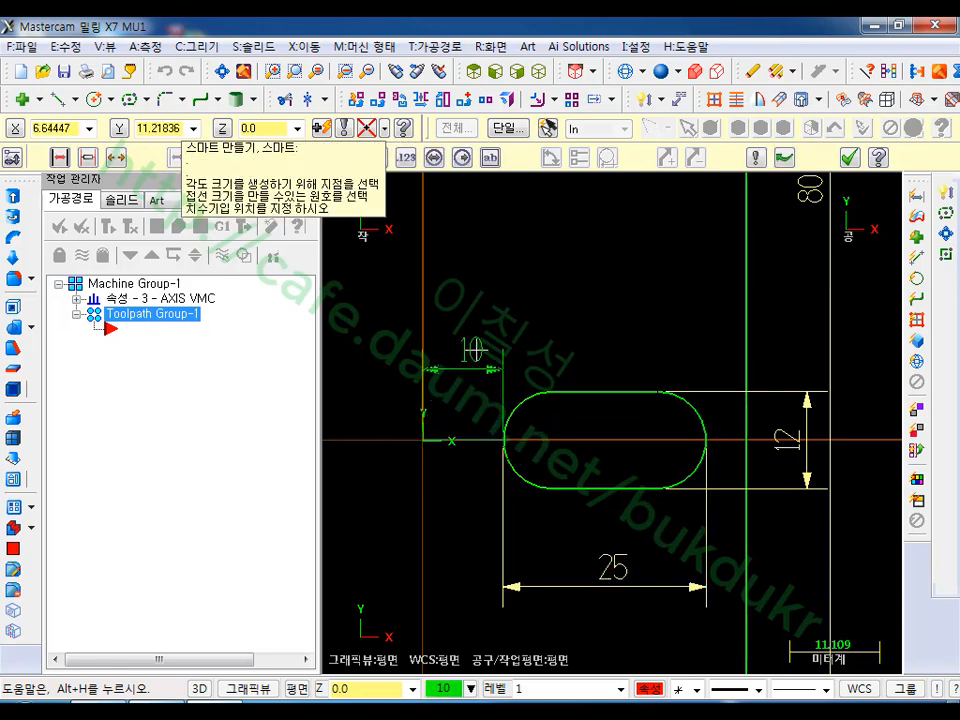
pyautogui.click(467, 344)
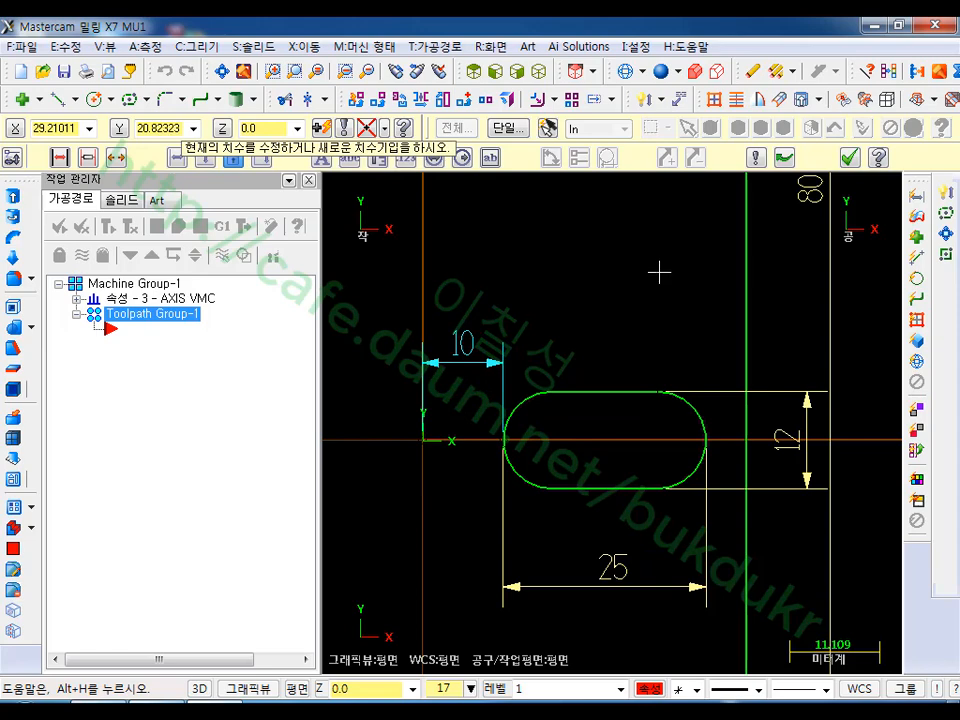
pyautogui.scroll(-3, 660, 265)
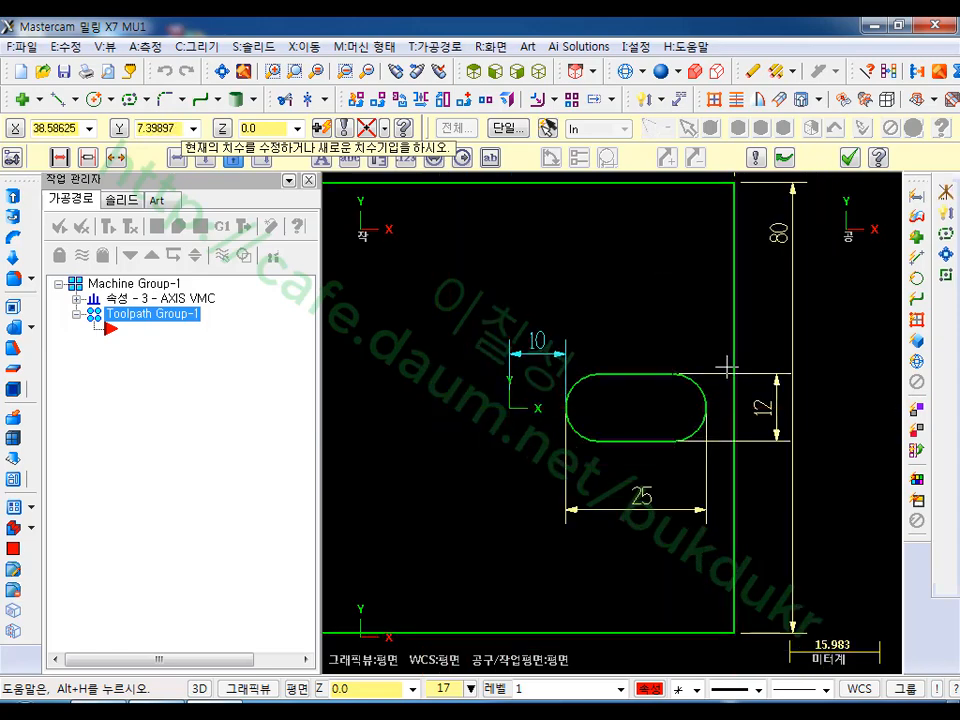
pyautogui.scroll(-3, 686, 386)
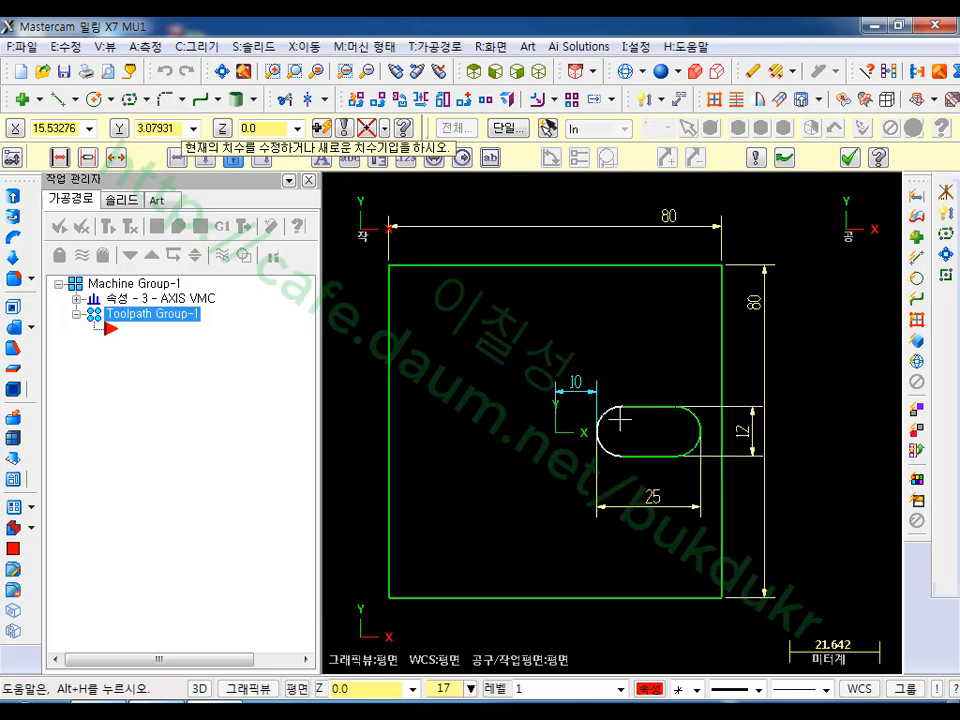
pyautogui.moveTo(622, 396); pyautogui.dragTo(632, 401, button='middle')
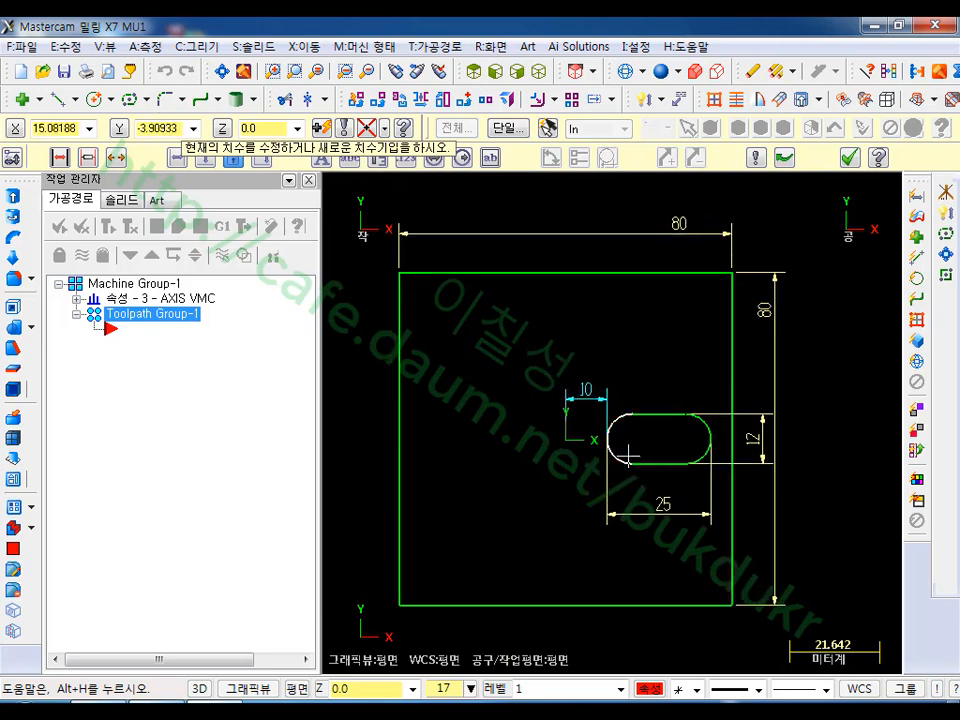
pyautogui.scroll(1, 668, 476)
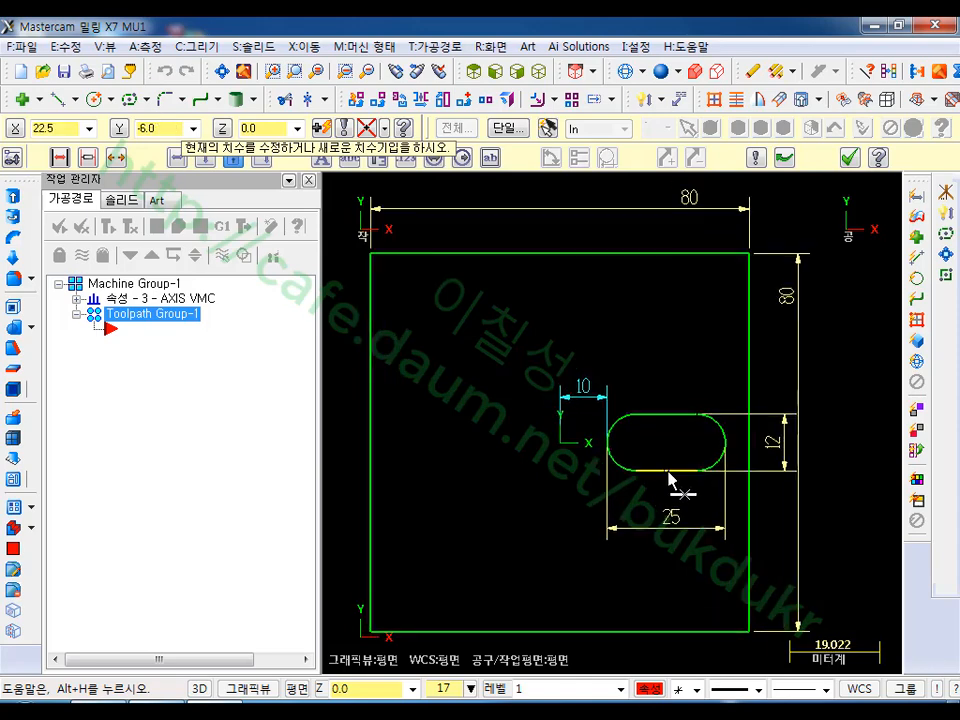
pyautogui.press('Escape')
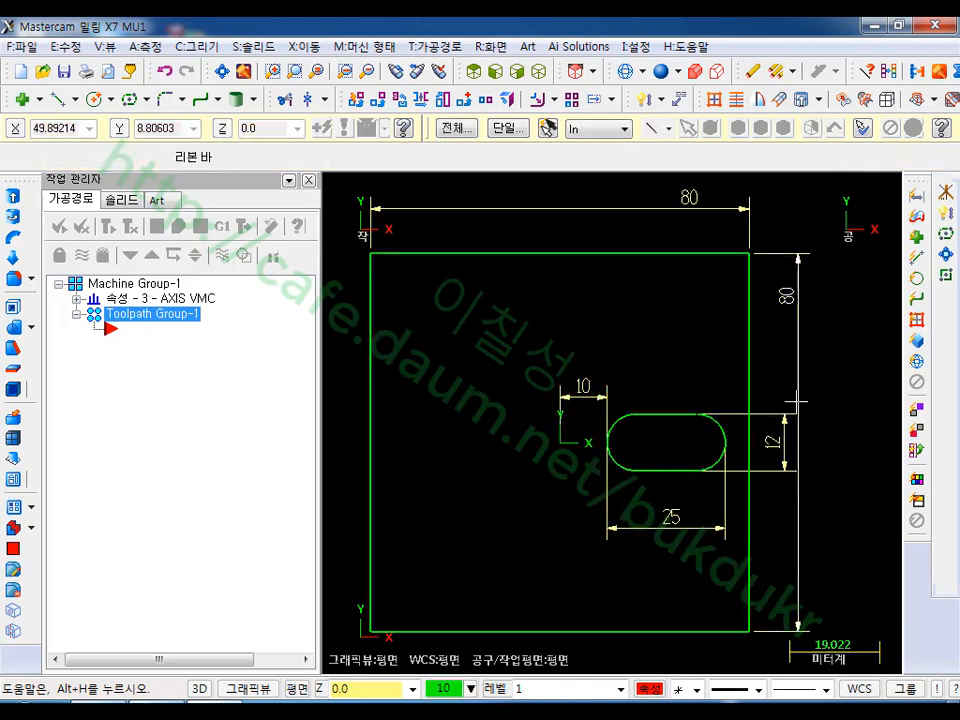
# Select all the dimensions and blank them, leaving the square and the slot on display.
pyautogui.scroll(-1, 797, 402)
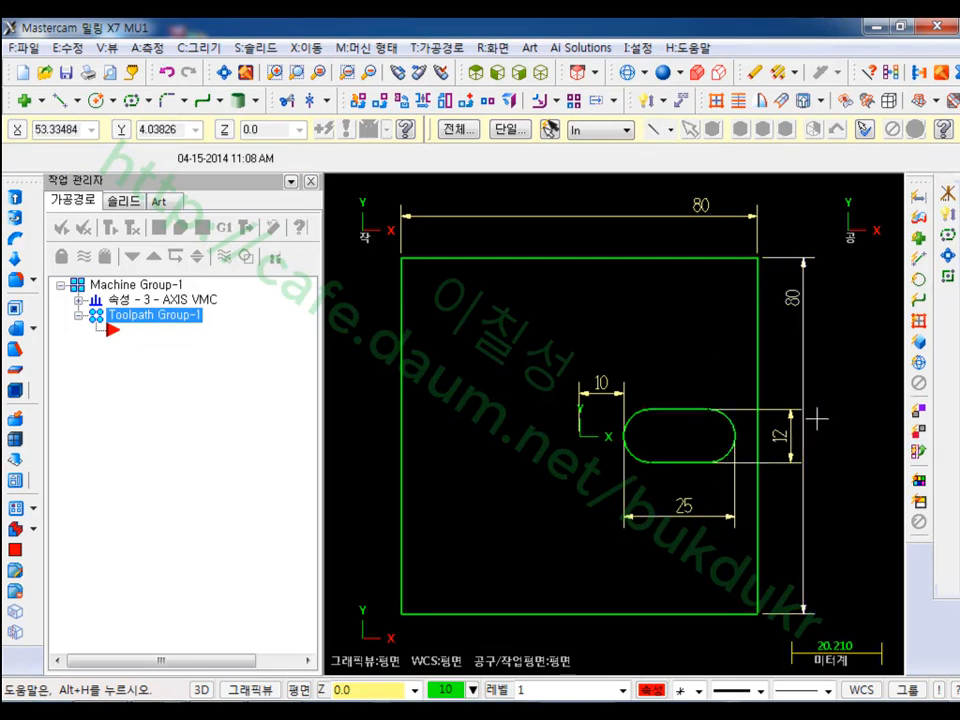
pyautogui.click(920, 197)
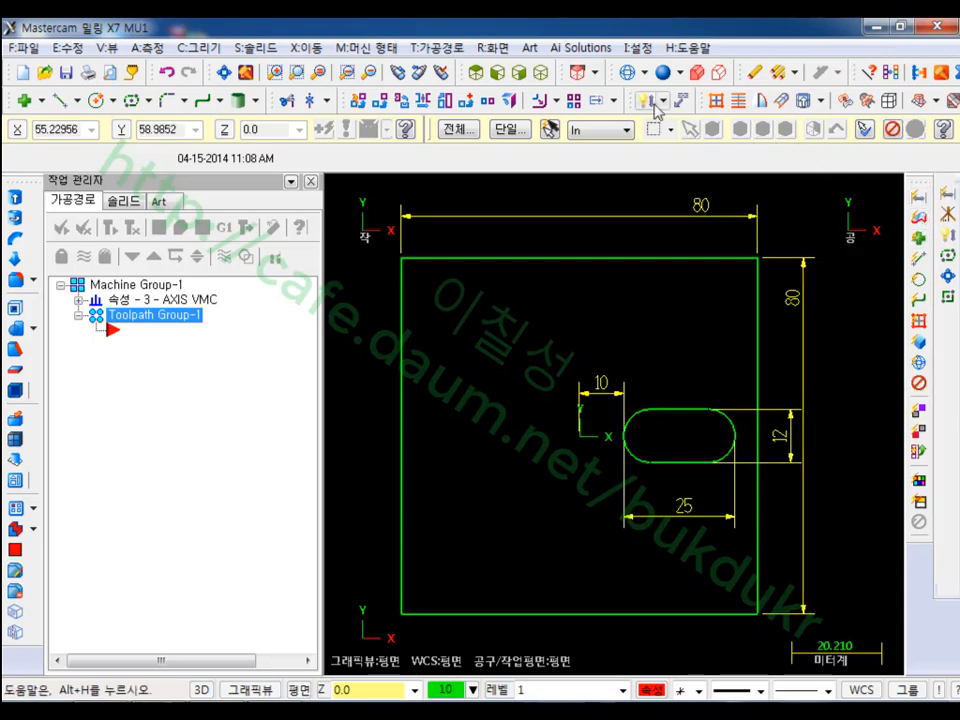
pyautogui.click(494, 47)
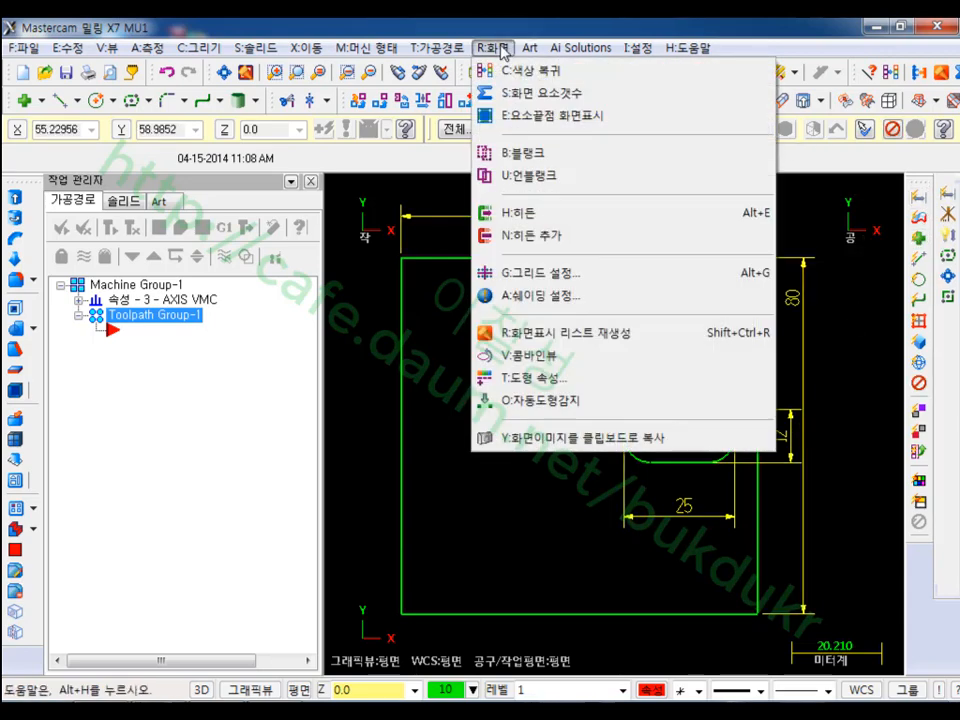
pyautogui.click(515, 152)
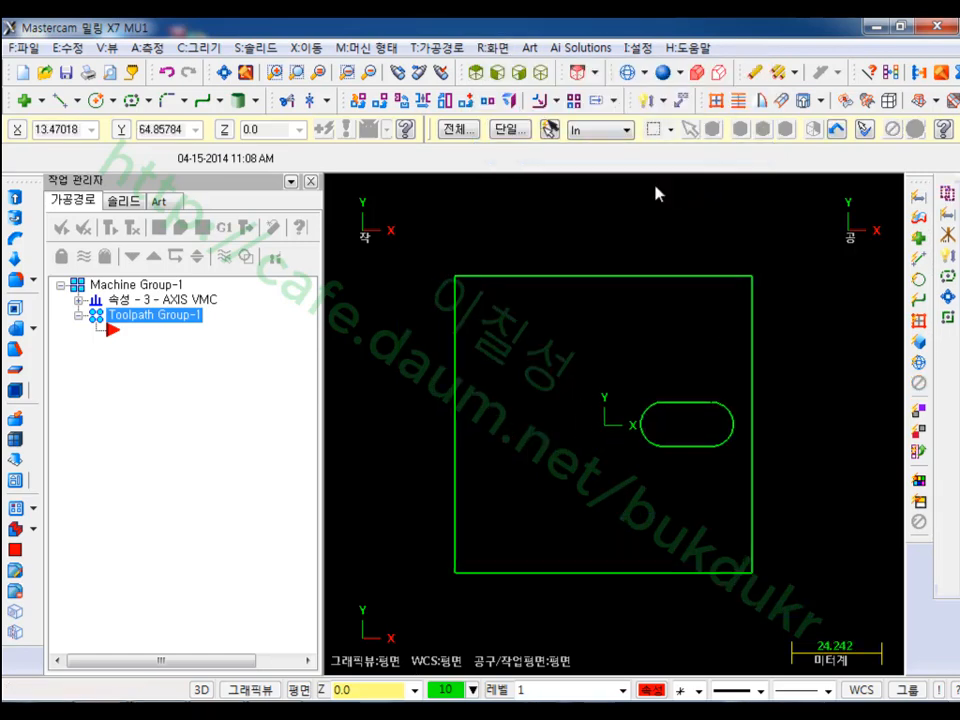
# Set the machine group's program number to 0415 and take the feed rates from the tool settings.
pyautogui.click(541, 72)
pyautogui.scroll(-1, 800, 380)
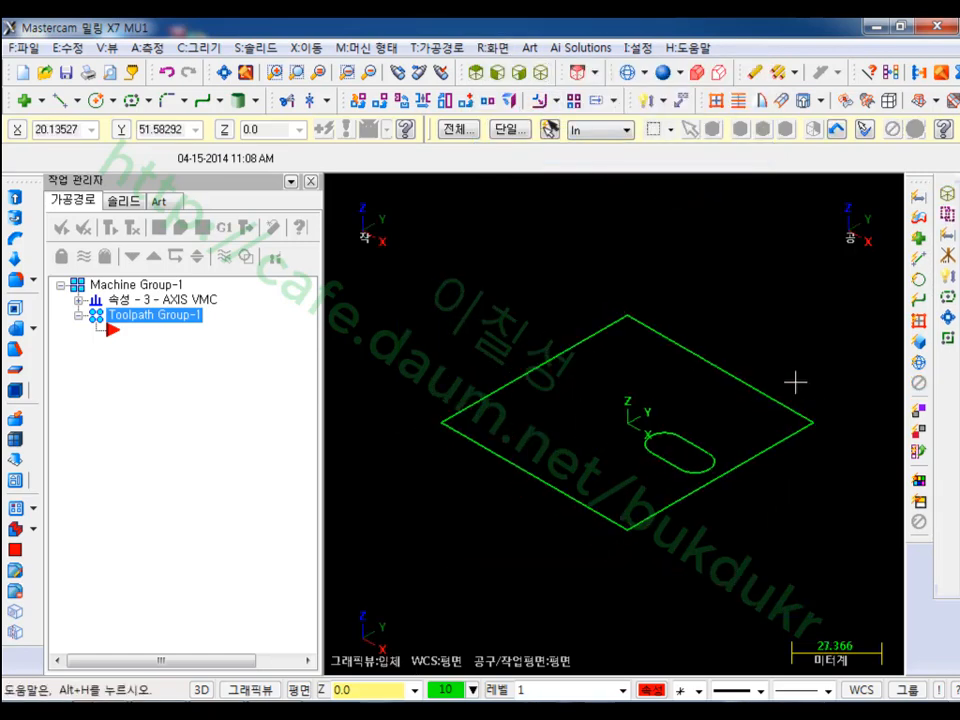
pyautogui.click(79, 300)
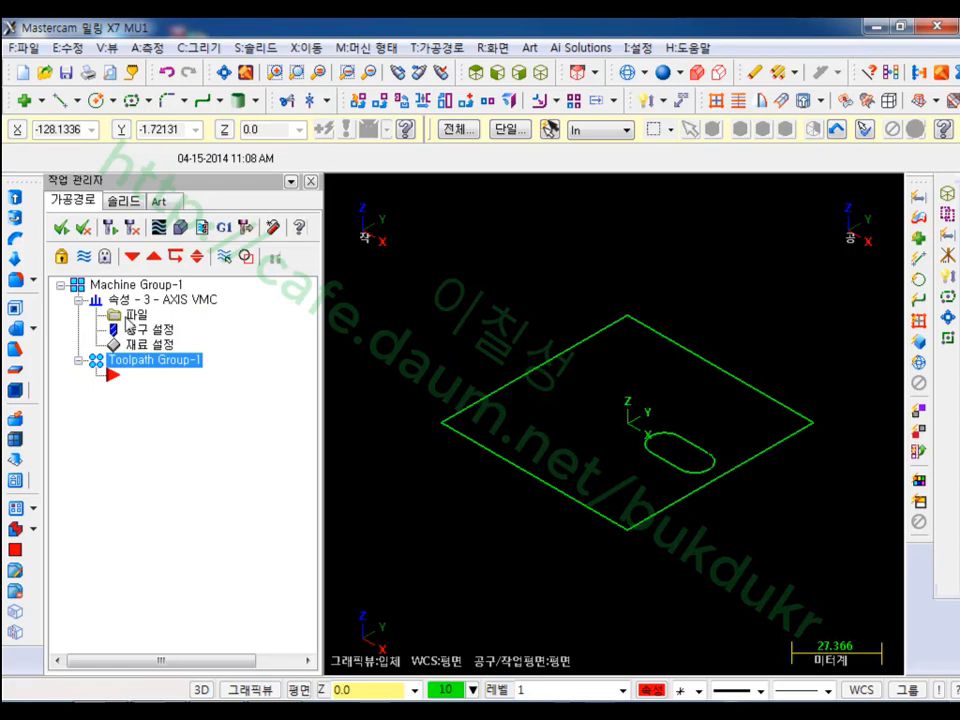
pyautogui.click(100, 300)
pyautogui.click(120, 172)
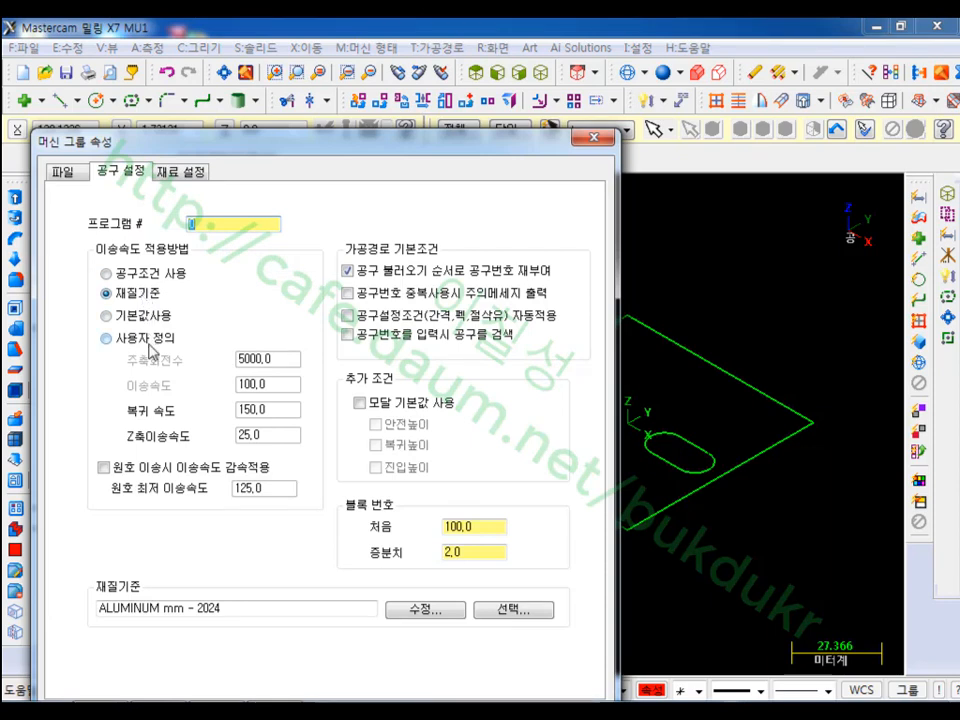
pyautogui.click(107, 274)
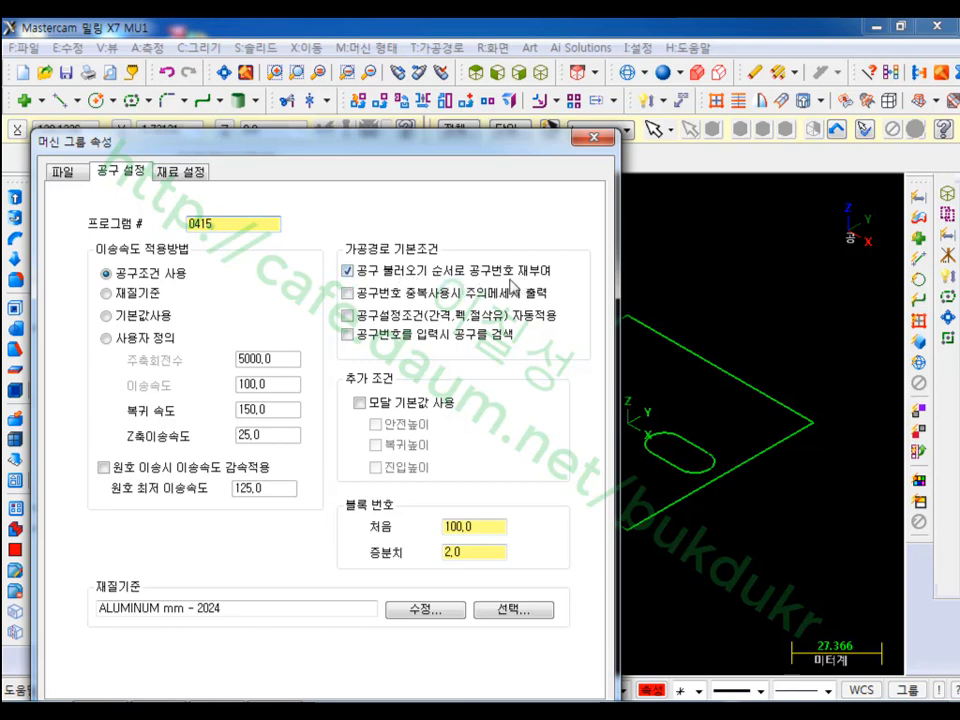
# Define rectangular stock sized 80 by 80 mm from all entities, with a Z thickness of 30 mm.
pyautogui.click(173, 173)
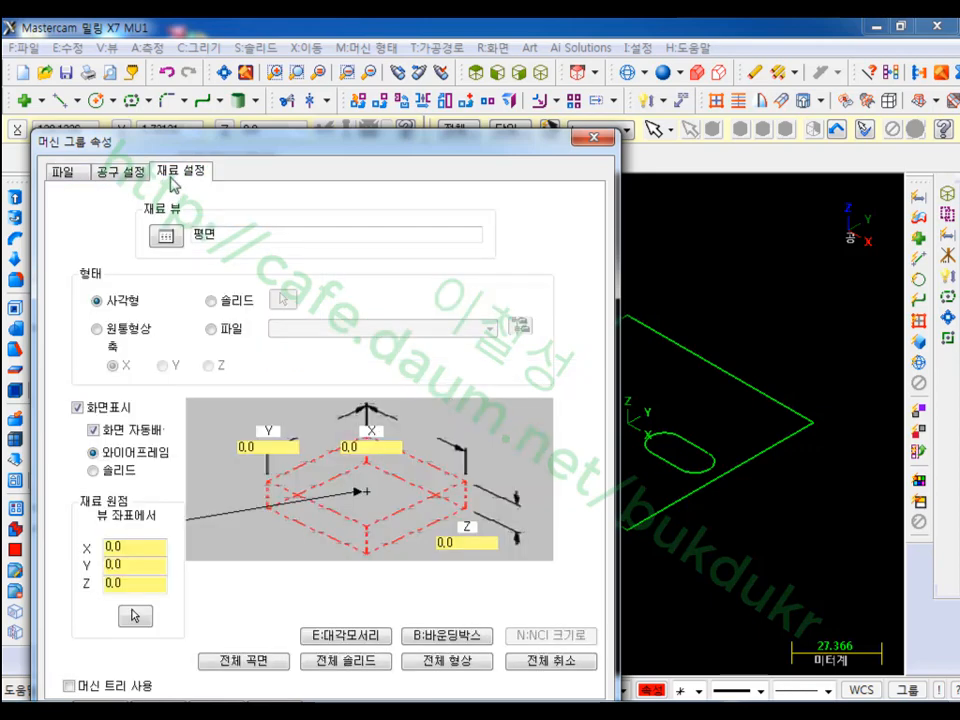
pyautogui.click(440, 660)
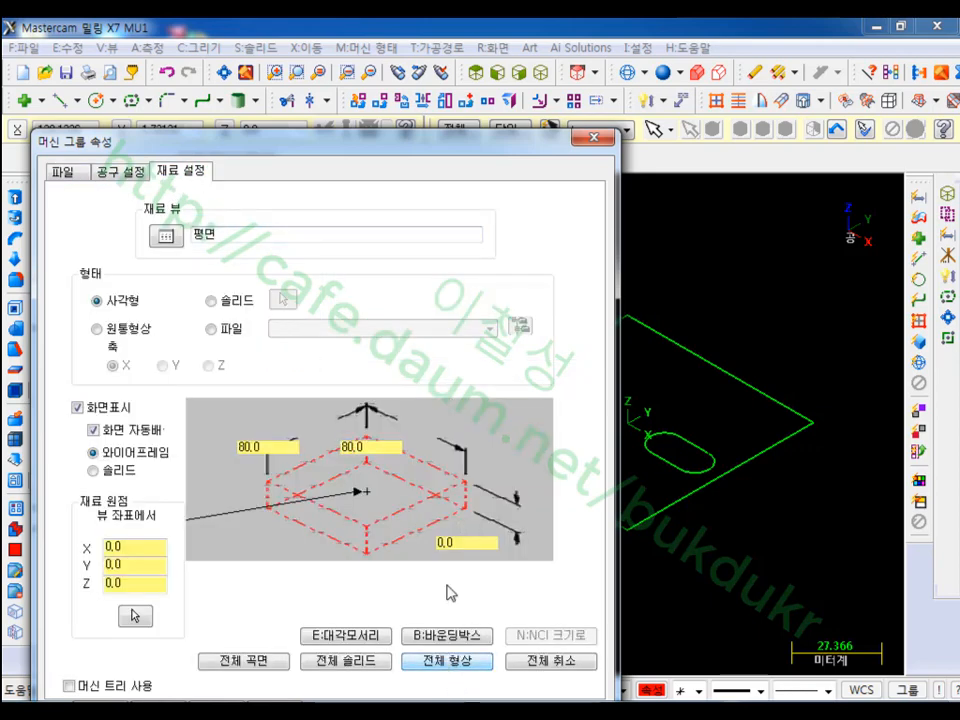
pyautogui.write('30')
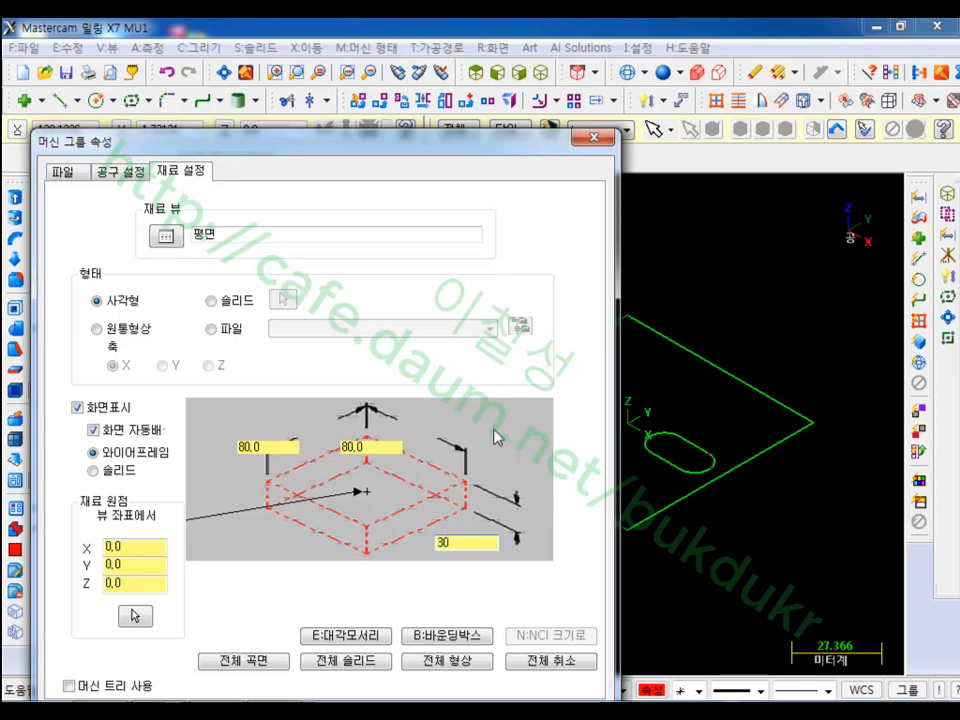
pyautogui.moveTo(397, 155); pyautogui.dragTo(392, 86)
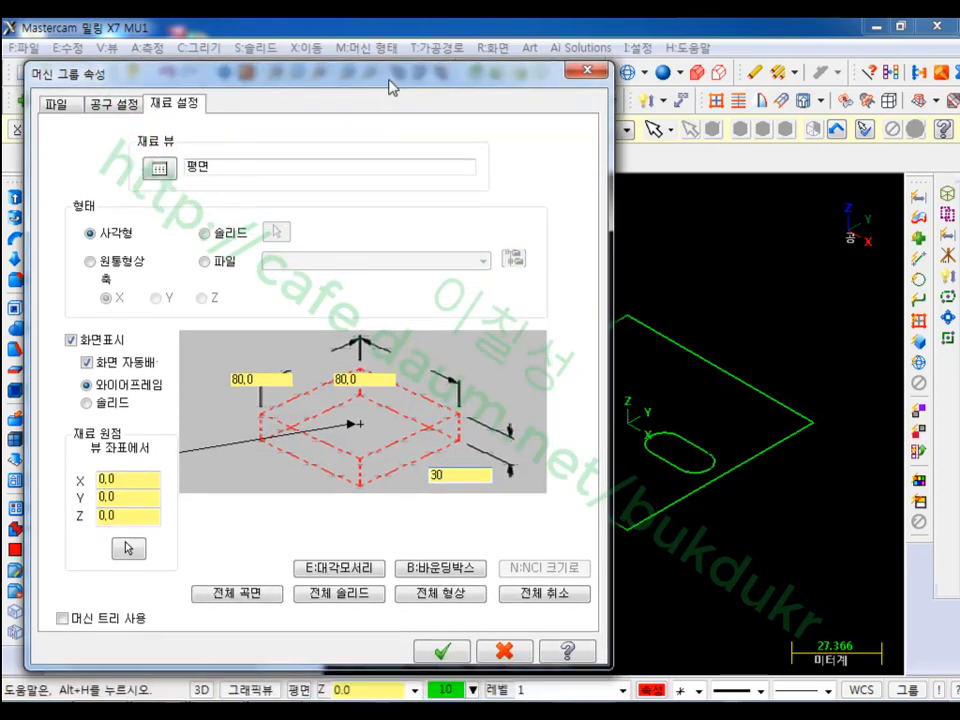
pyautogui.click(435, 647)
# Examine the stock block and the slot from several 3D angles, and return to the top view.
pyautogui.scroll(-1, 729, 303)
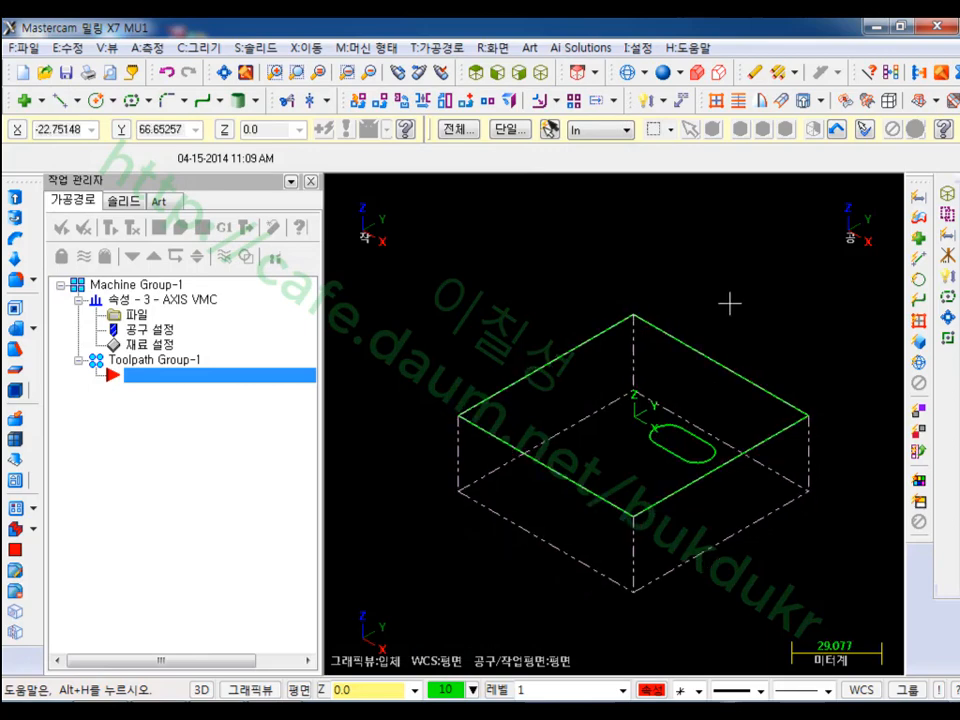
pyautogui.moveTo(716, 276); pyautogui.dragTo(668, 435, button='middle')
pyautogui.scroll(1, 668, 435)
pyautogui.scroll(1, 668, 435)
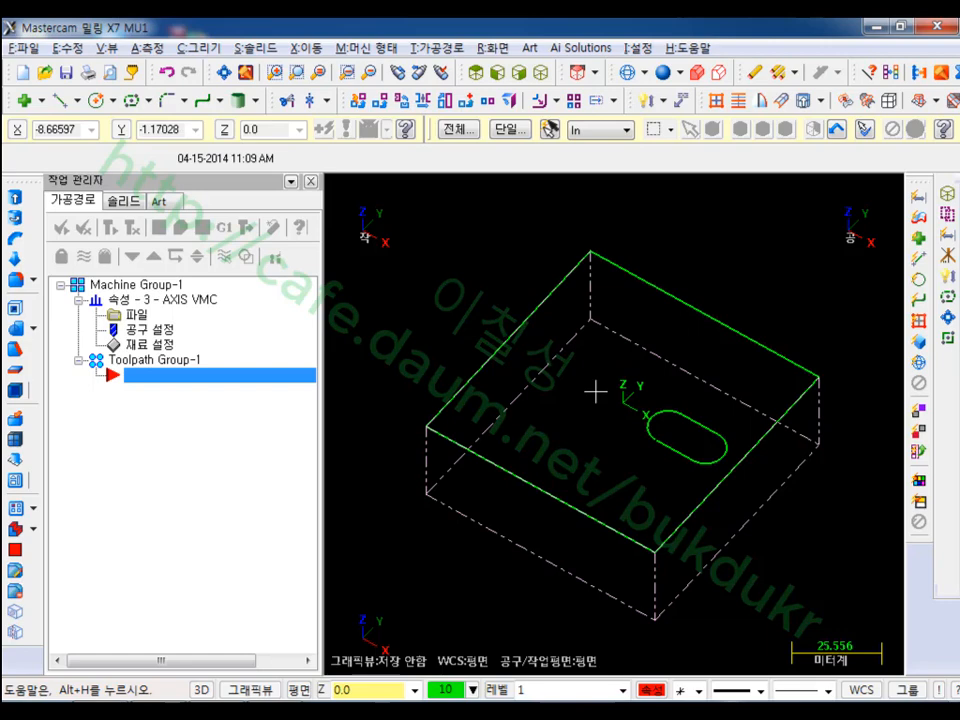
pyautogui.moveTo(595, 392)
pyautogui.mouseDown(button='middle')
pyautogui.moveTo(598, 381)
pyautogui.moveTo(561, 381)
pyautogui.moveTo(551, 398)
pyautogui.moveTo(555, 446)
pyautogui.moveTo(632, 440)
pyautogui.moveTo(664, 401)
pyautogui.moveTo(643, 375)
pyautogui.moveTo(592, 376)
pyautogui.moveTo(538, 383)
pyautogui.moveTo(506, 405)
pyautogui.moveTo(569, 384)
pyautogui.moveTo(636, 392)
pyautogui.moveTo(643, 379)
pyautogui.moveTo(647, 393)
pyautogui.moveTo(634, 381)
pyautogui.moveTo(589, 377)
pyautogui.moveTo(561, 394)
pyautogui.moveTo(699, 448)
pyautogui.moveTo(681, 431)
pyautogui.mouseUp(button='middle')
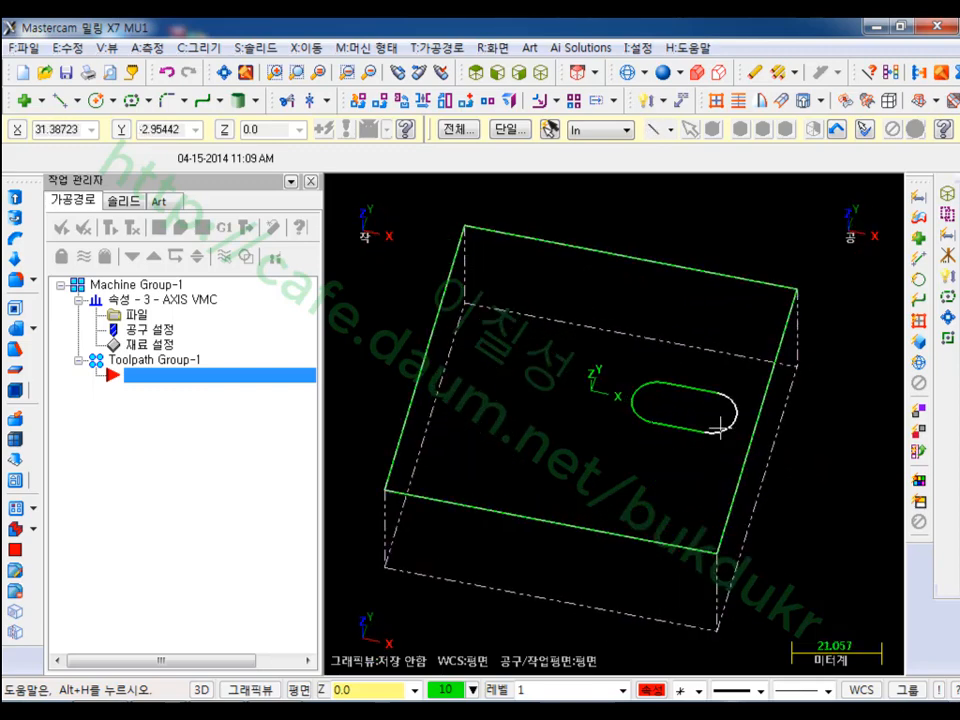
pyautogui.click(477, 79)
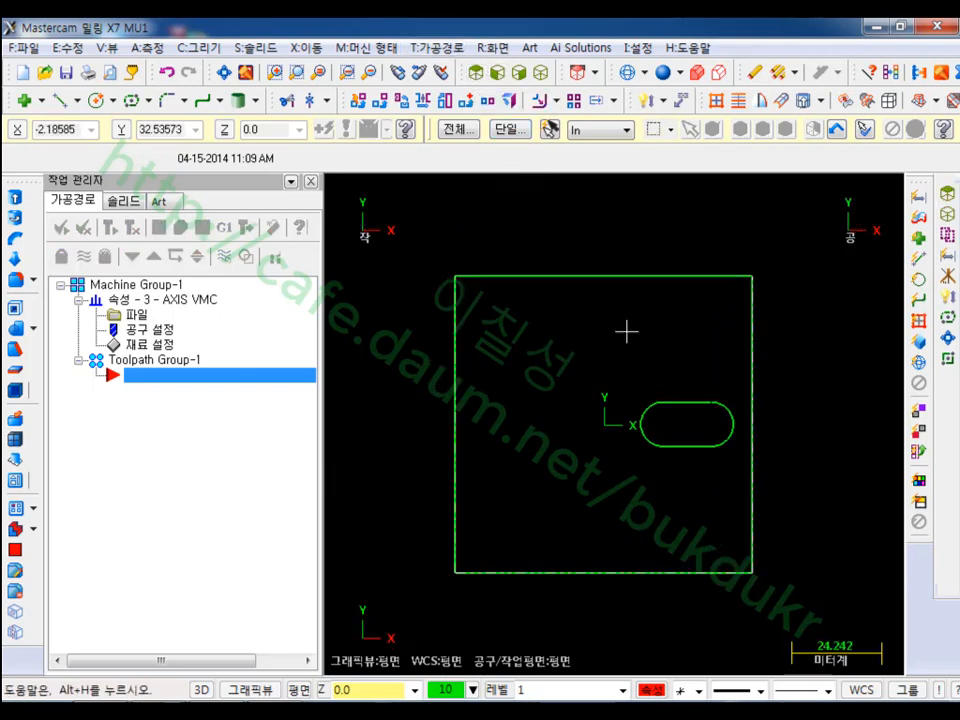
pyautogui.scroll(5, 748, 447)
pyautogui.scroll(-2, 705, 430)
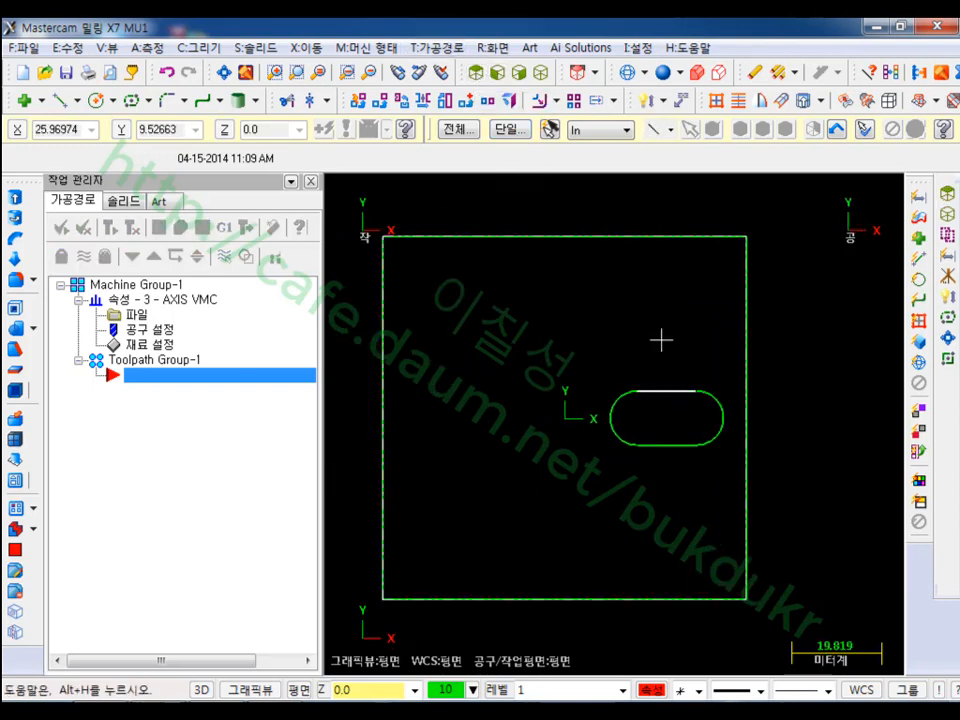
# Create a drill toolpath with one point at the centre of the slot's left arc, X16 Y0.
pyautogui.click(430, 48)
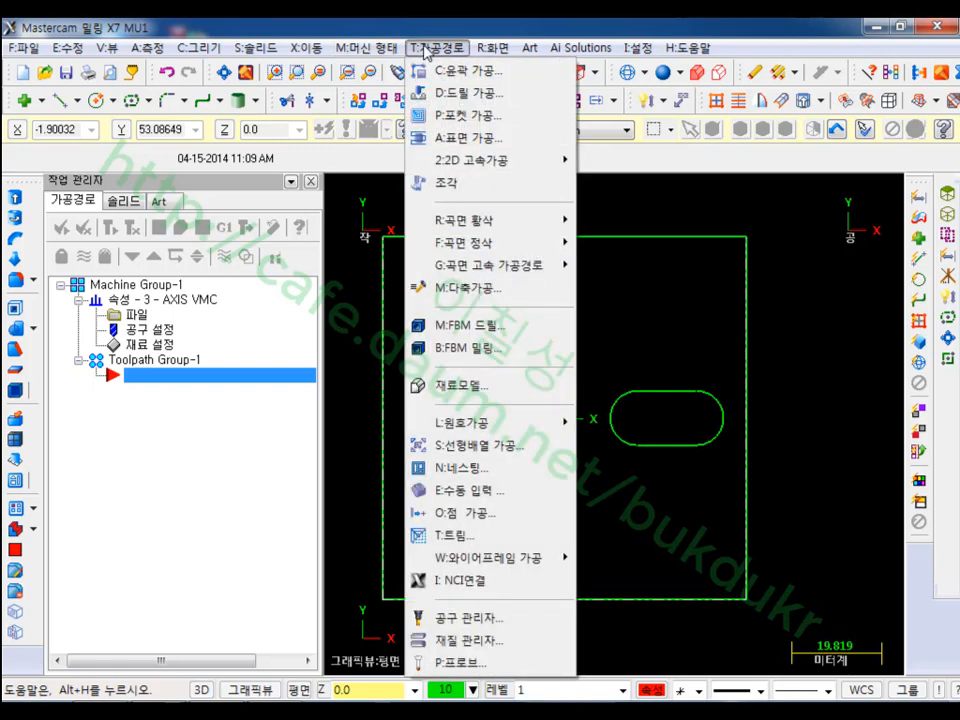
pyautogui.click(481, 96)
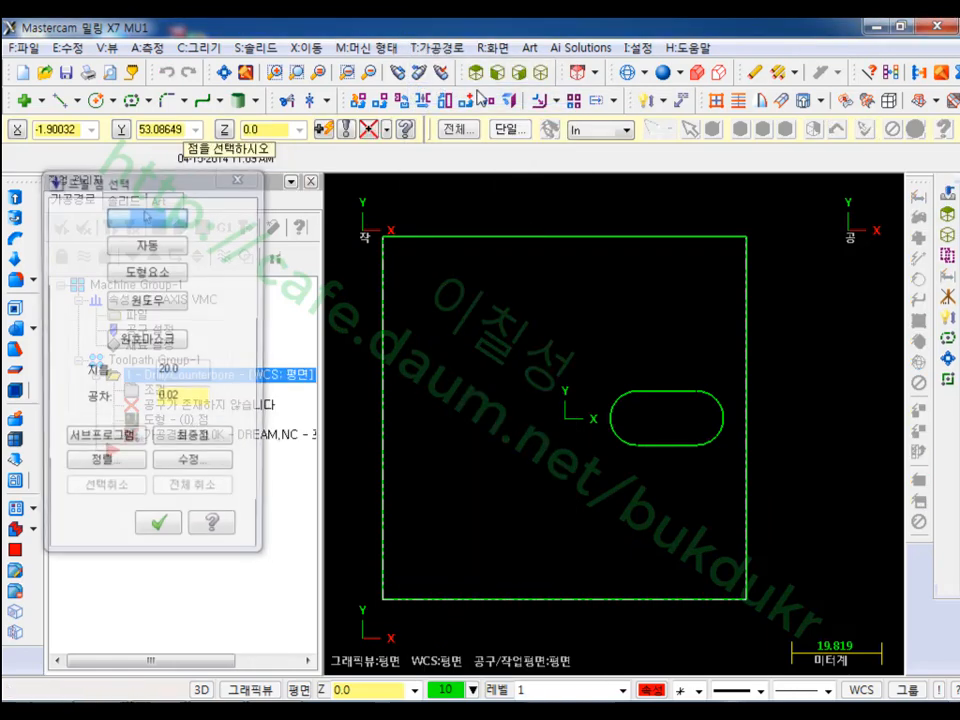
pyautogui.click(638, 422)
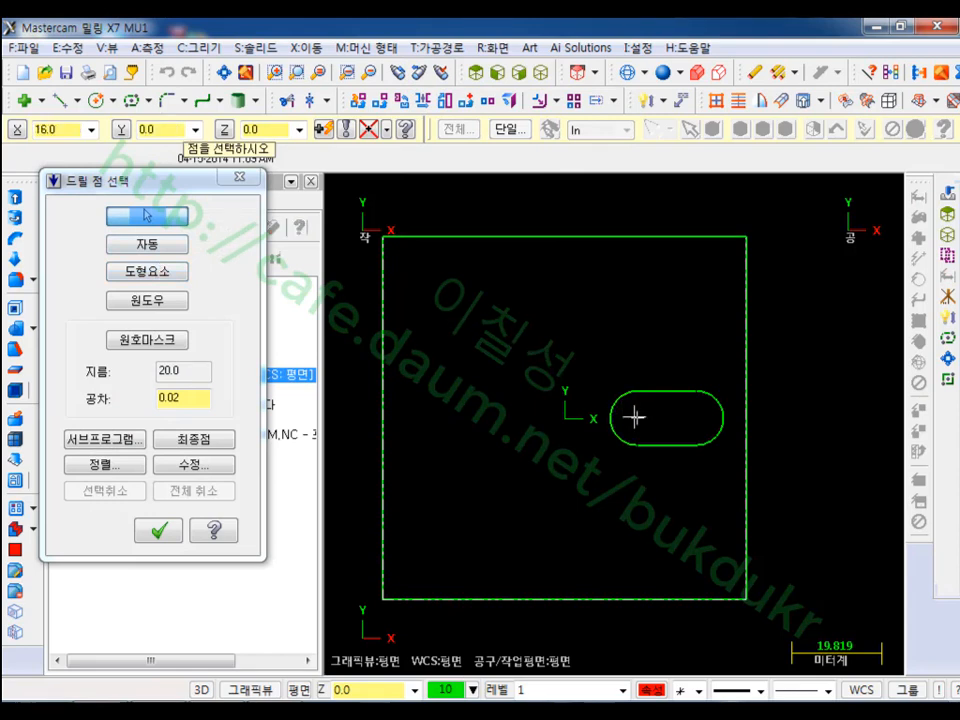
pyautogui.click(160, 531)
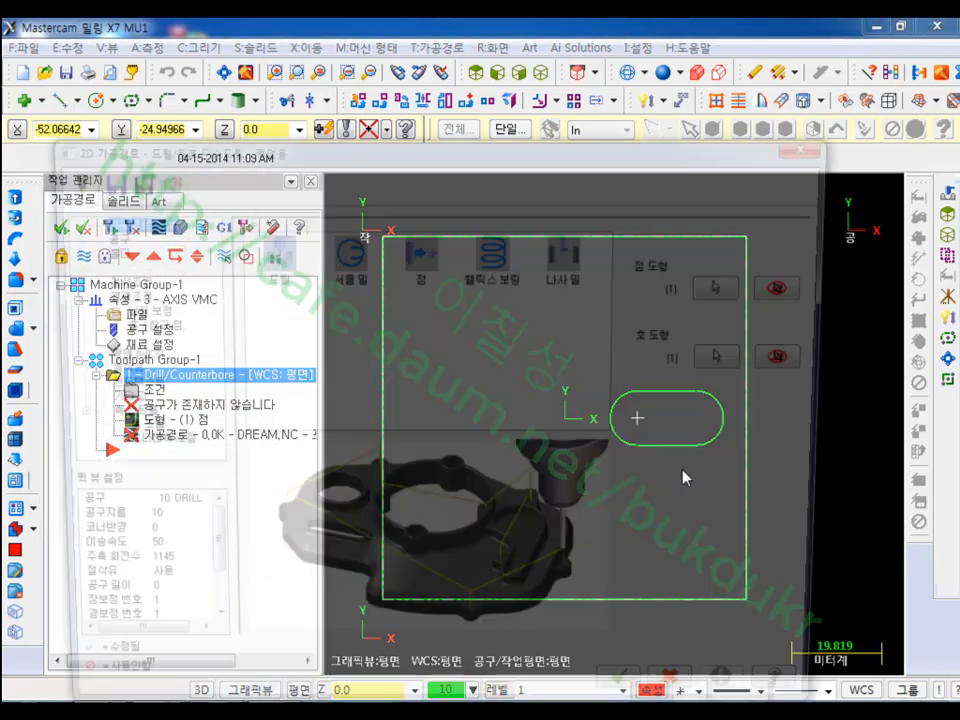
# Start creating a new tool for the drill toolpath and choose Chamfer Mill as its type.
pyautogui.click(101, 234)
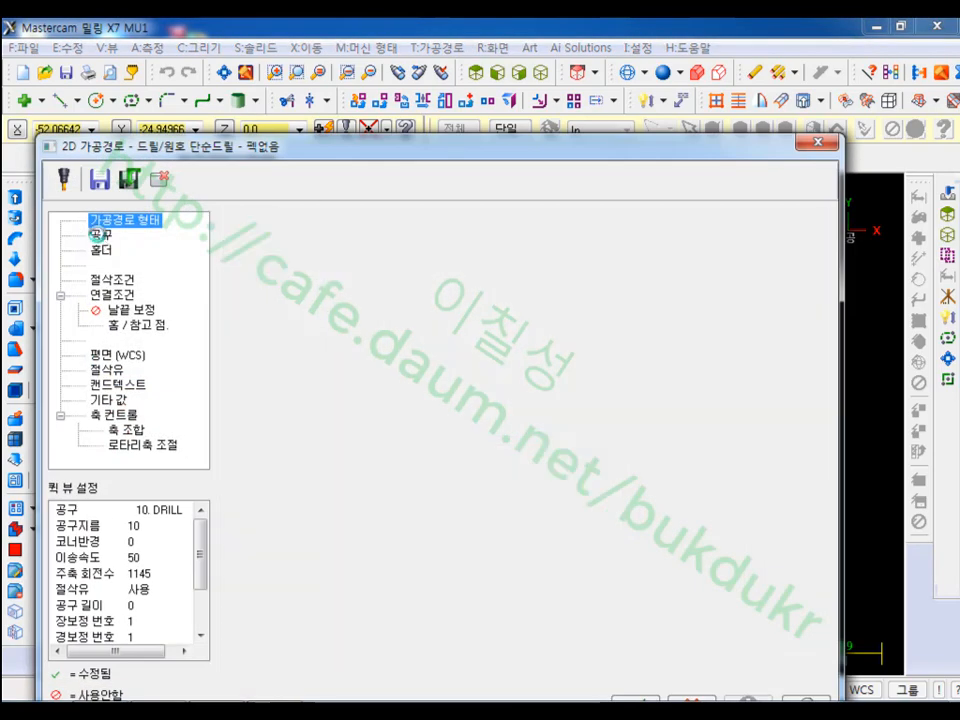
pyautogui.rightClick(300, 323)
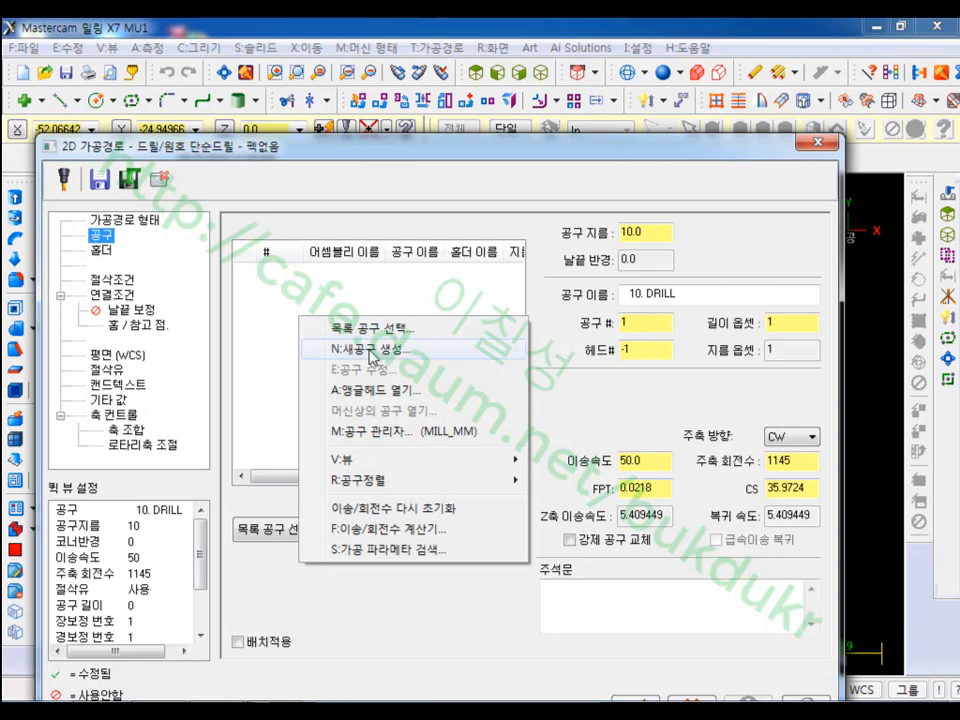
pyautogui.click(370, 352)
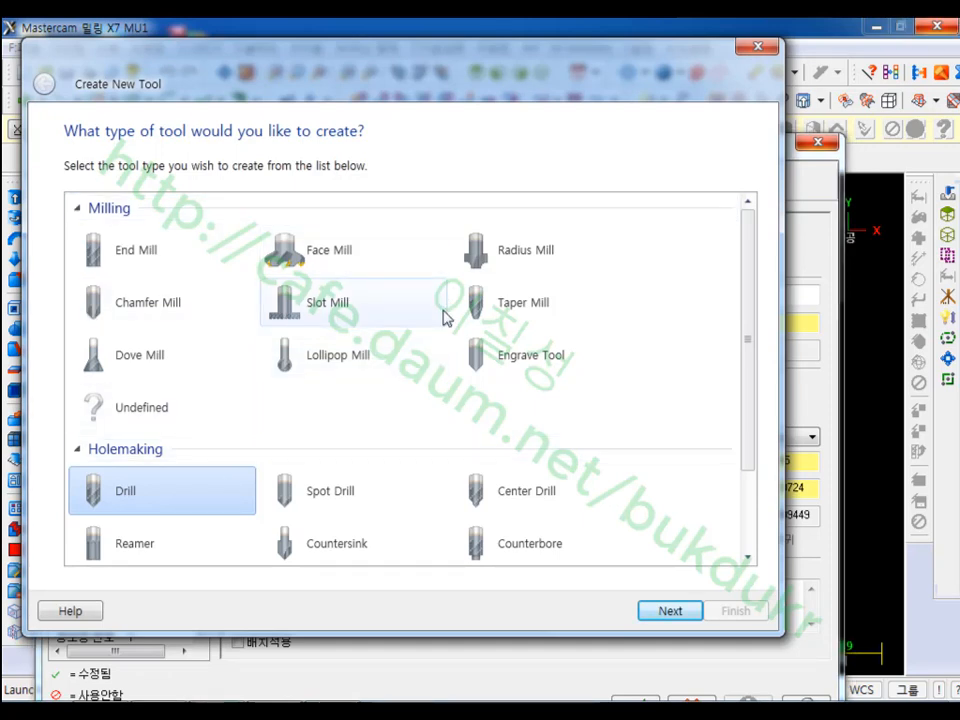
pyautogui.click(130, 304)
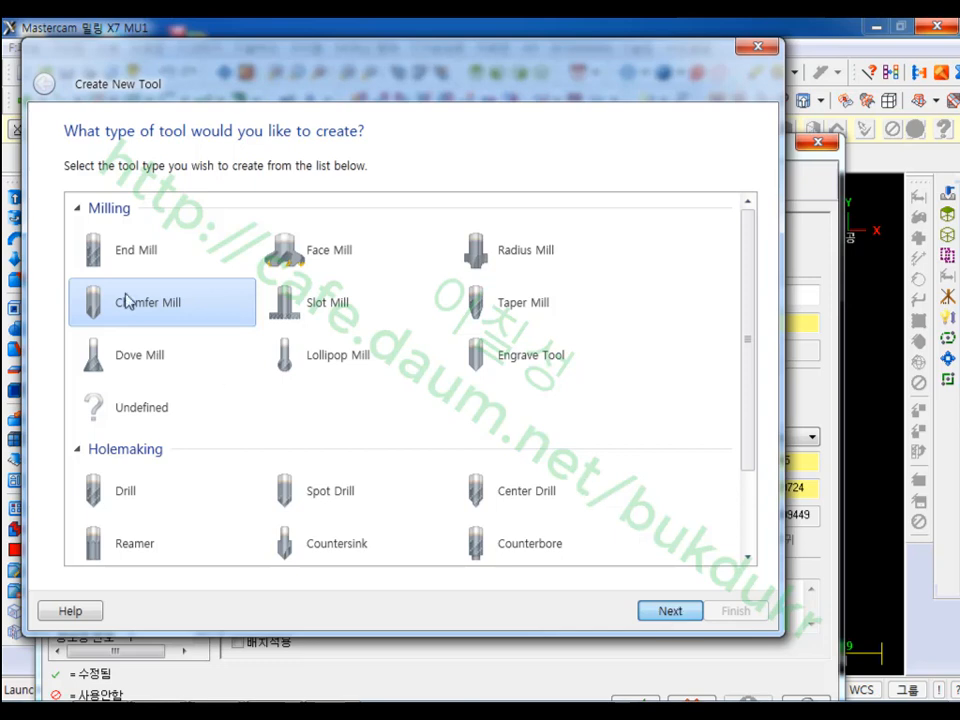
pyautogui.doubleClick(203, 318)
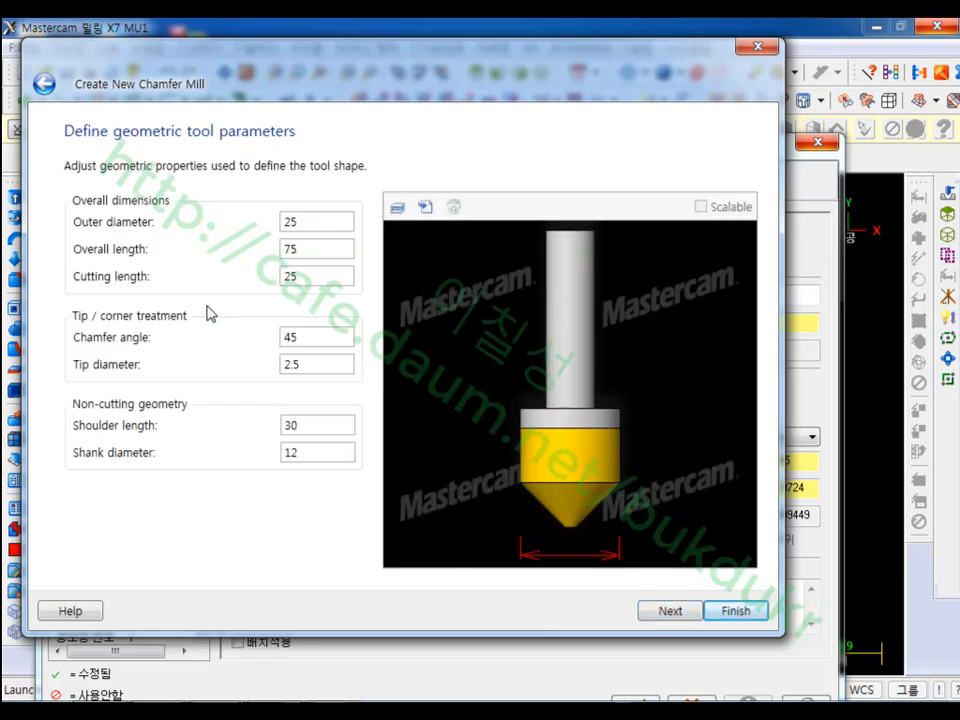
# Set the chamfer mill's outer diameter to 10 and check its overall and cutting lengths.
pyautogui.doubleClick(313, 223)
pyautogui.write('10')
pyautogui.click(304, 247)
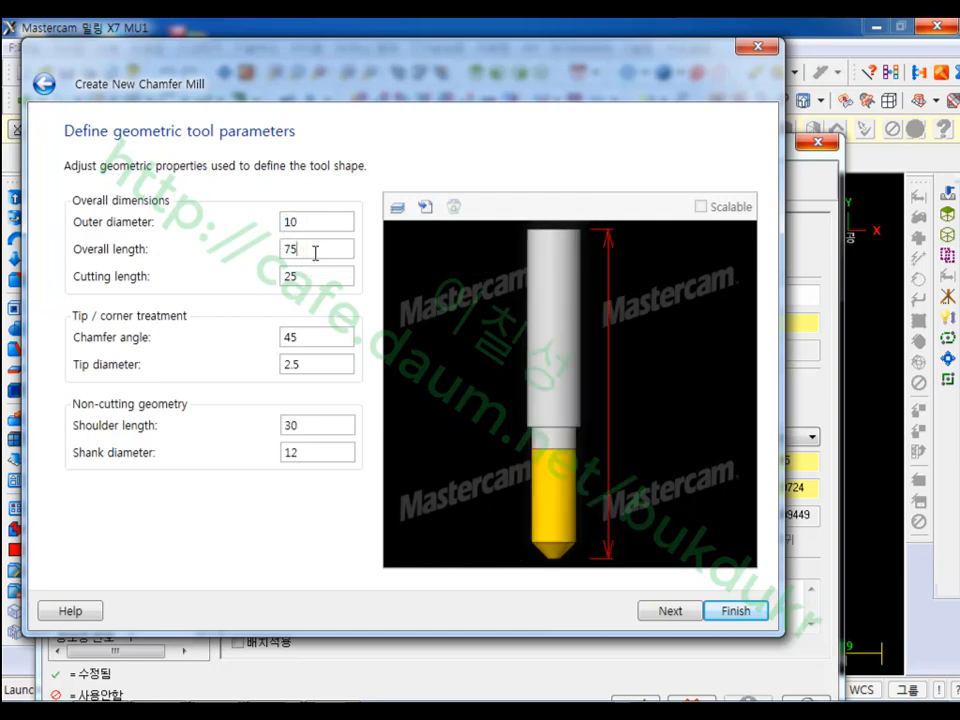
pyautogui.doubleClick(314, 253)
pyautogui.click(313, 275)
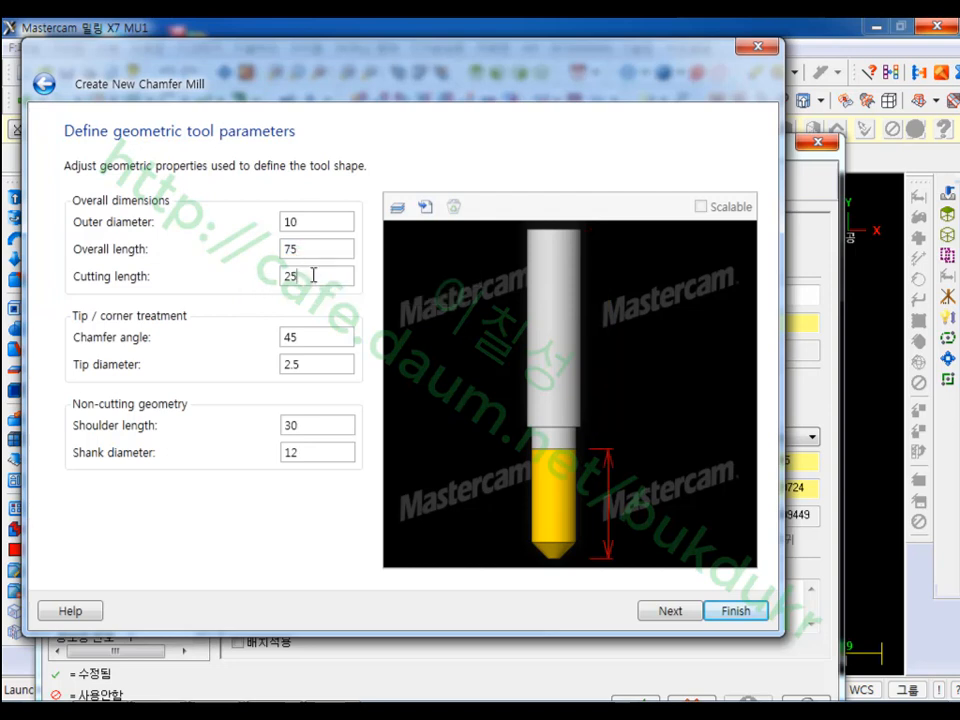
# Check the chamfer angle and set the chamfer mill's tip diameter to 0.01.
pyautogui.click(321, 336)
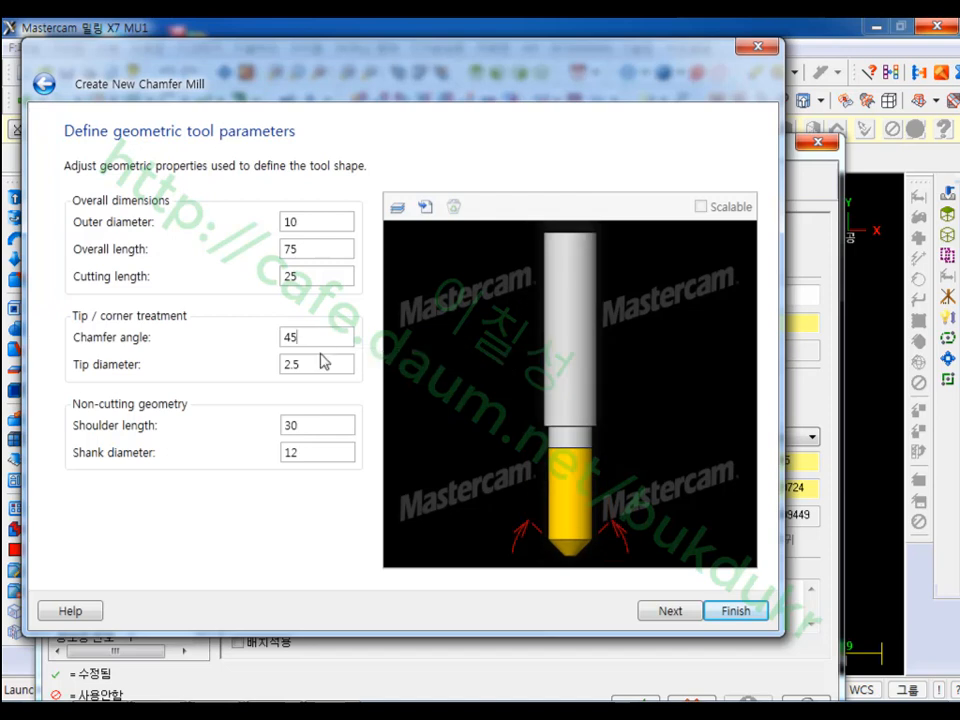
pyautogui.click(321, 366)
pyautogui.doubleClick(321, 366)
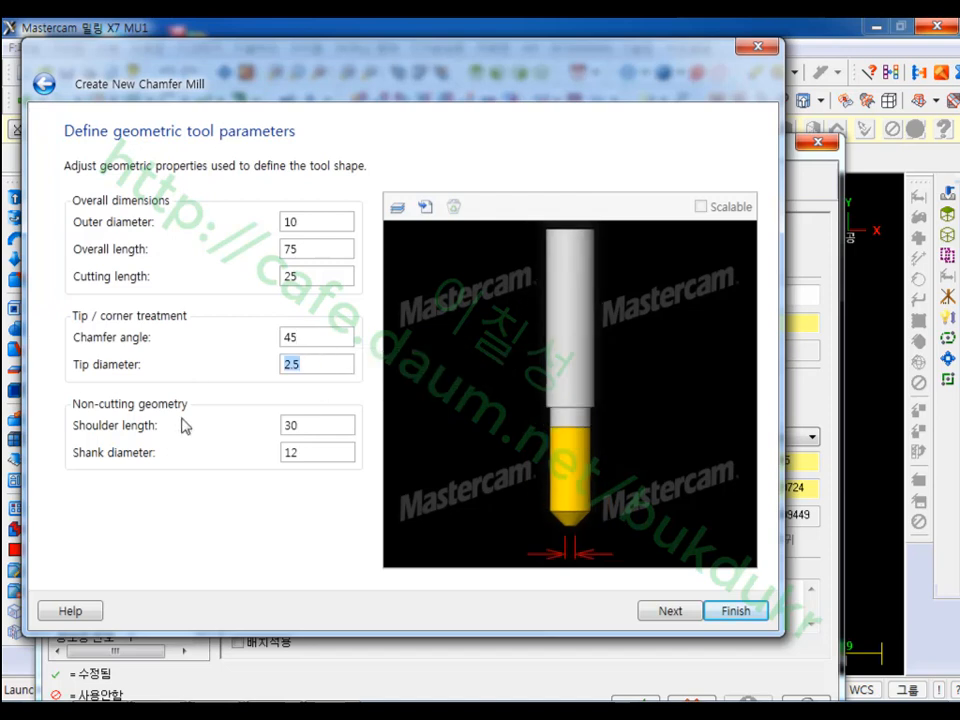
pyautogui.write('0.01')
pyautogui.click(321, 334)
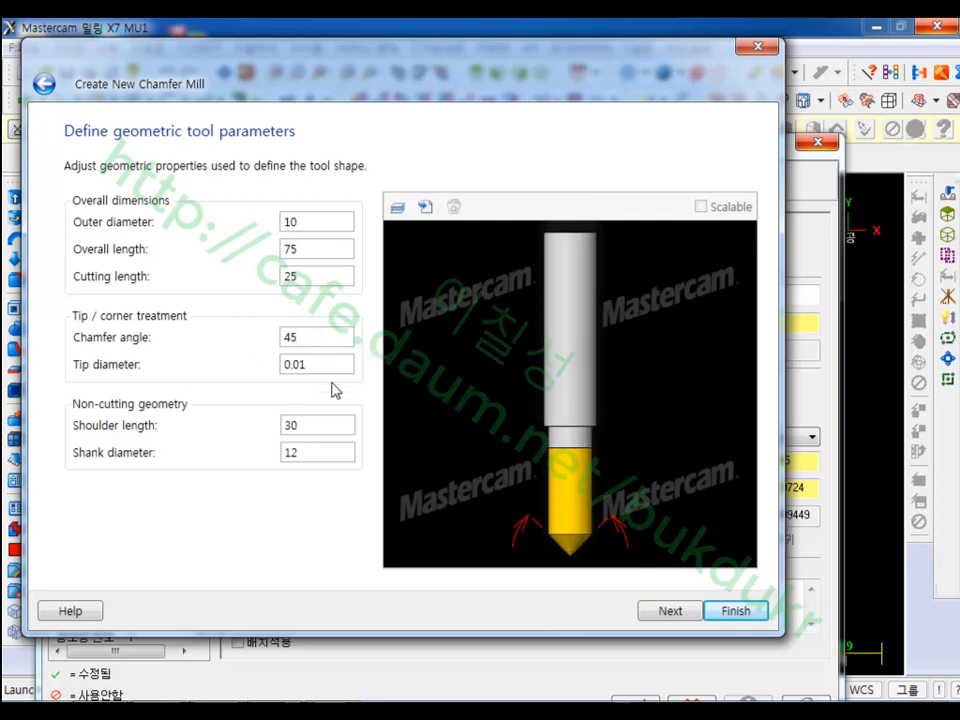
pyautogui.click(332, 366)
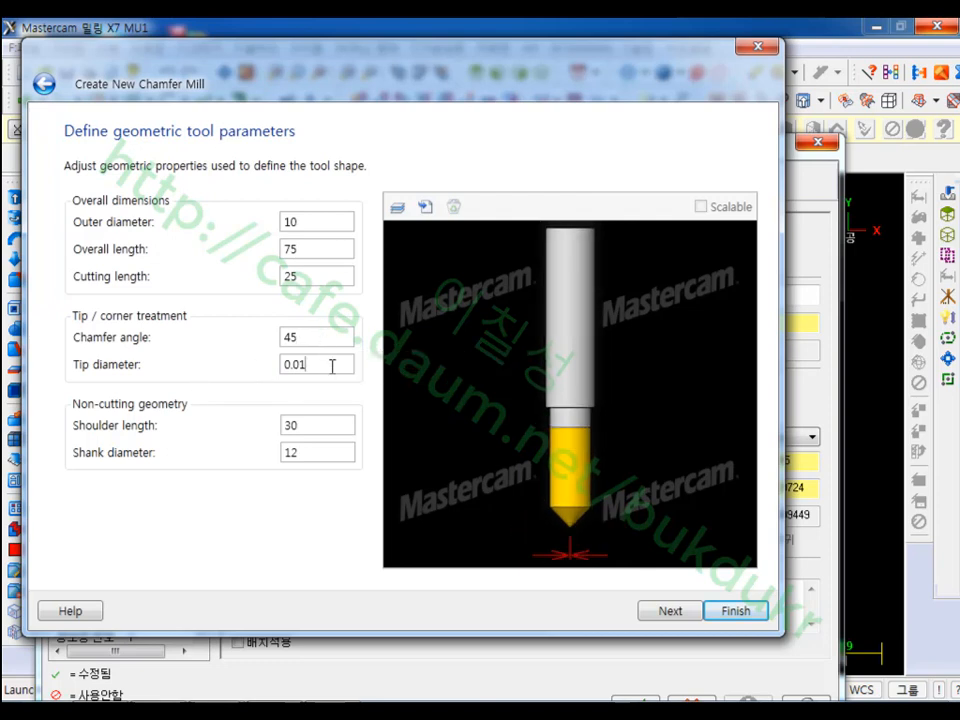
# Check the shoulder length and set the chamfer mill's shank diameter to 10.
pyautogui.click(325, 428)
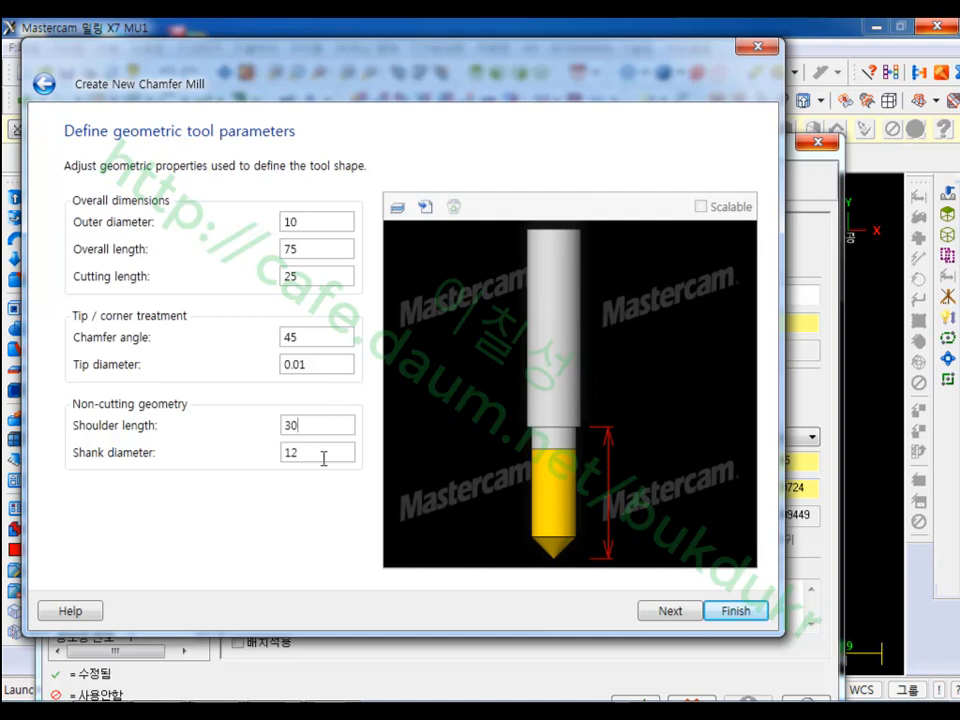
pyautogui.click(323, 455)
pyautogui.doubleClick(323, 455)
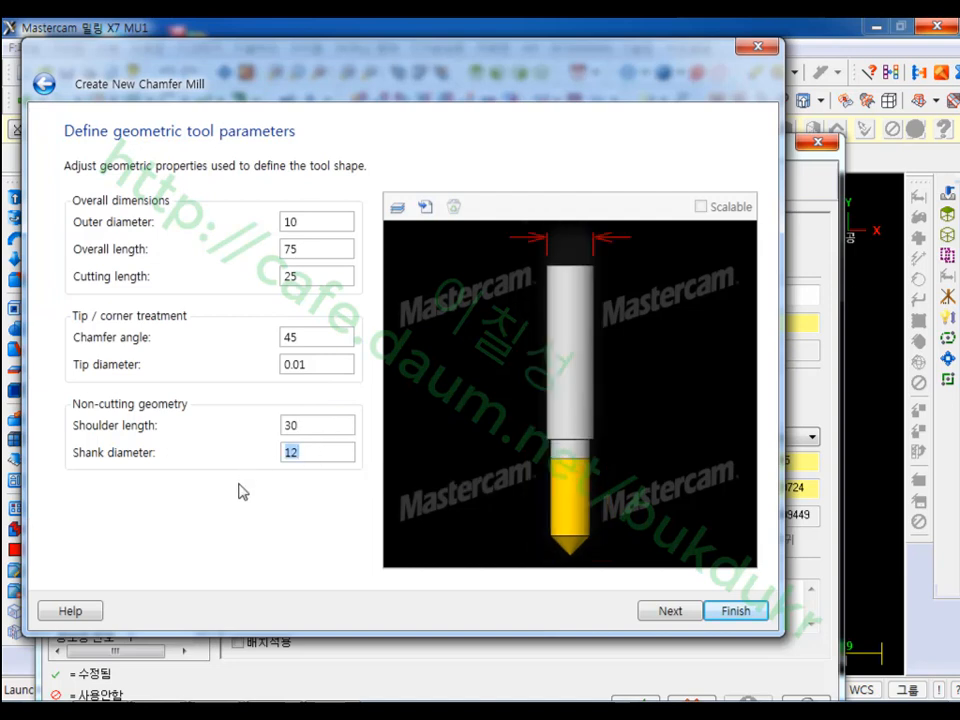
pyautogui.write('10')
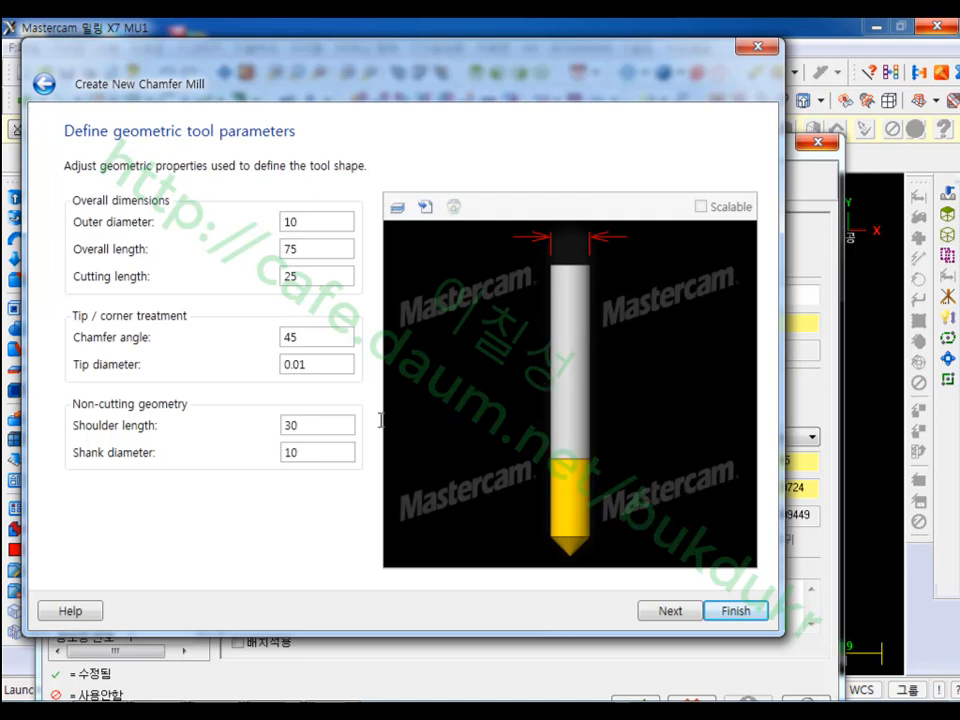
# Continue to the chamfer mill's miscellaneous properties and set both the feed rate and plunge rate to 1000.
pyautogui.click(330, 366)
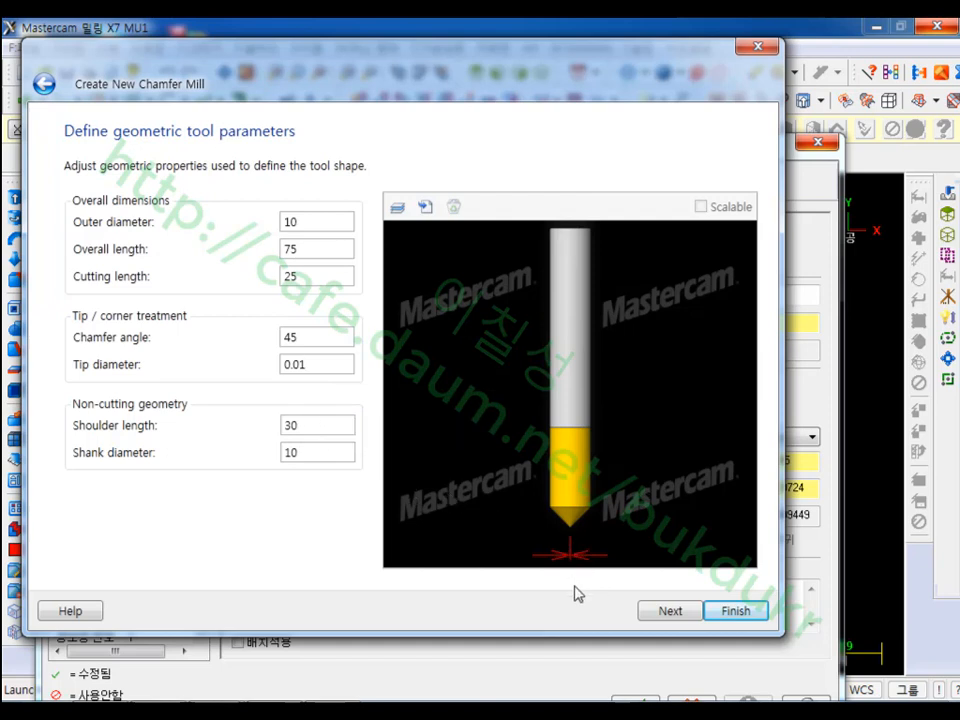
pyautogui.click(687, 614)
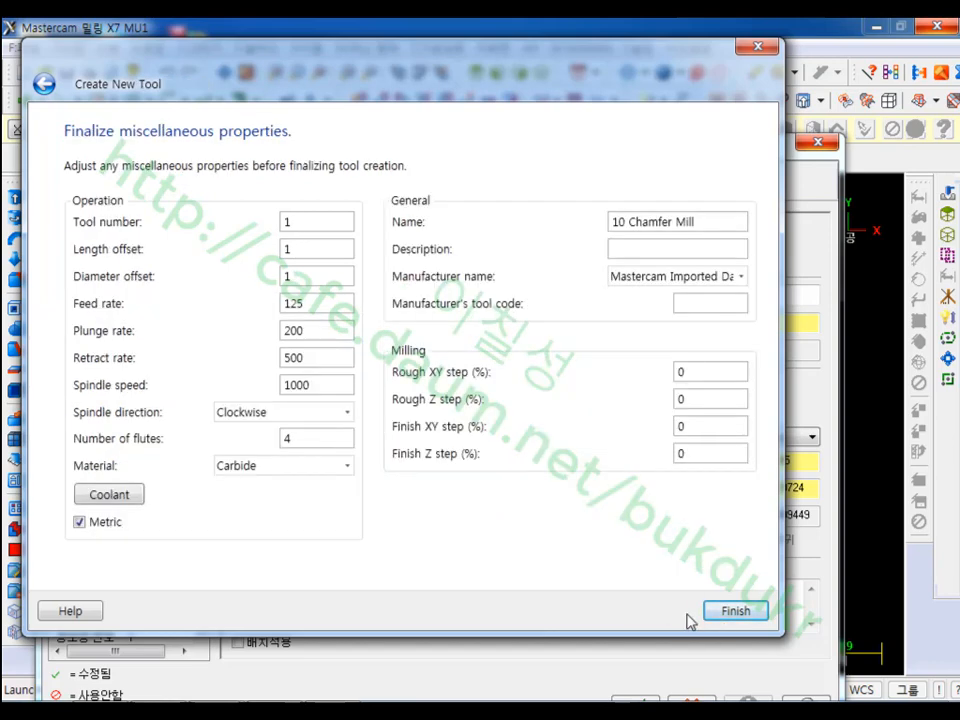
pyautogui.doubleClick(321, 303)
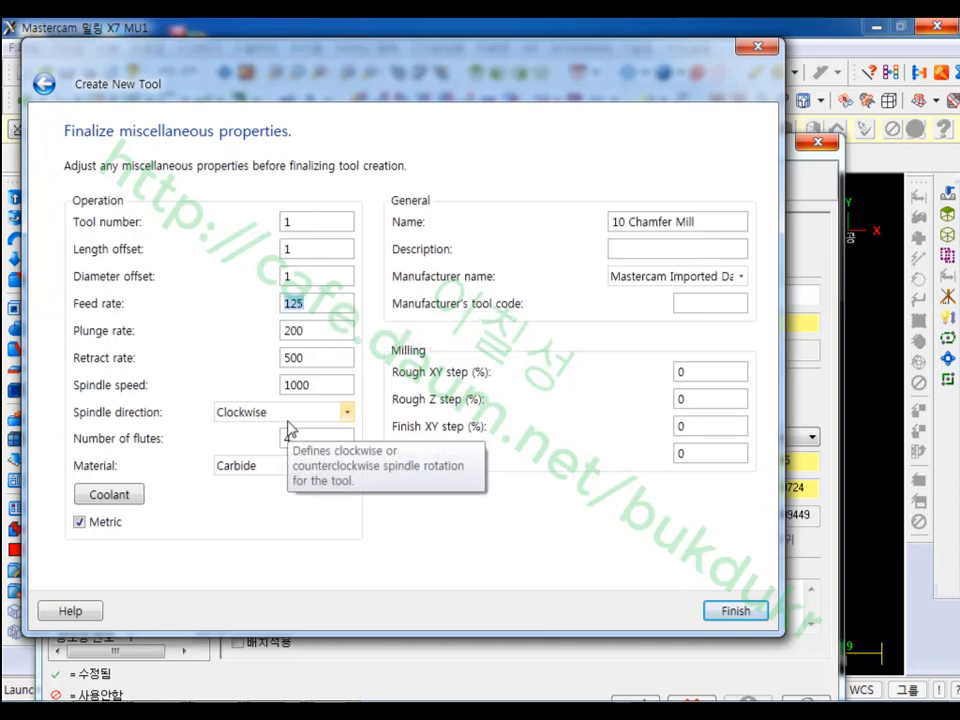
pyautogui.hotkey('alt', 'Tab')
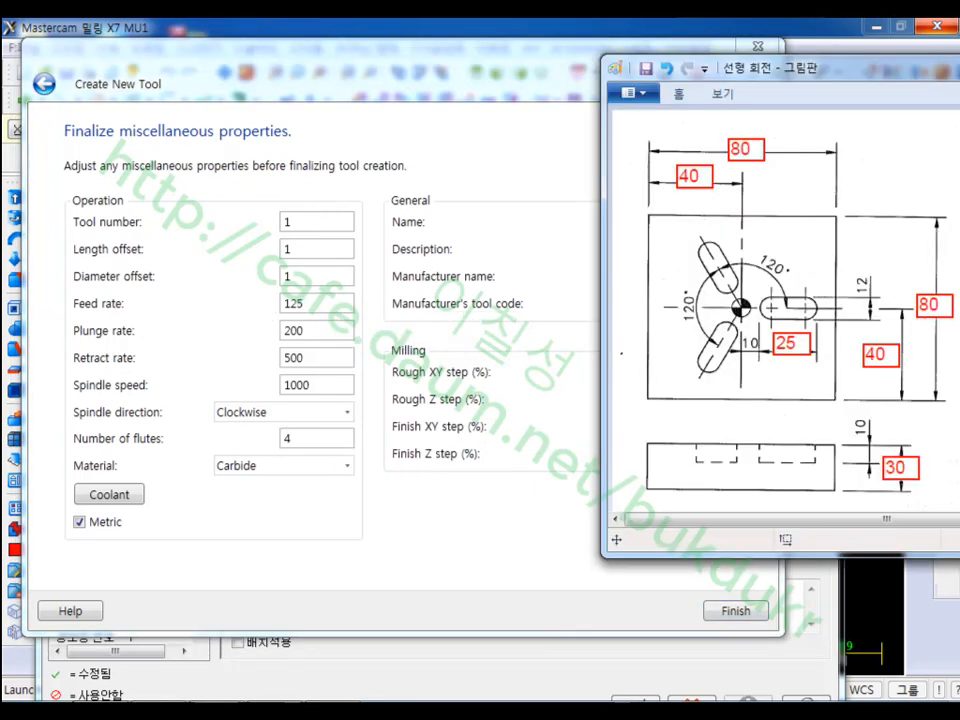
pyautogui.moveTo(822, 69)
pyautogui.mouseDown()
pyautogui.moveTo(493, 110)
pyautogui.moveTo(928, 102)
pyautogui.mouseUp()
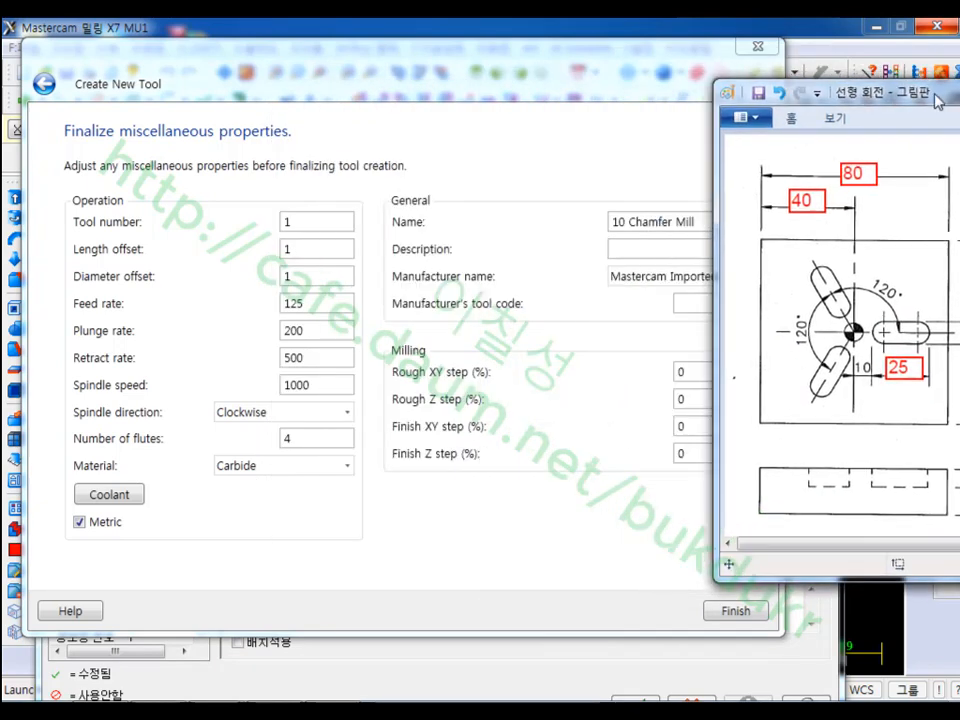
pyautogui.click(317, 305)
pyautogui.doubleClick(317, 305)
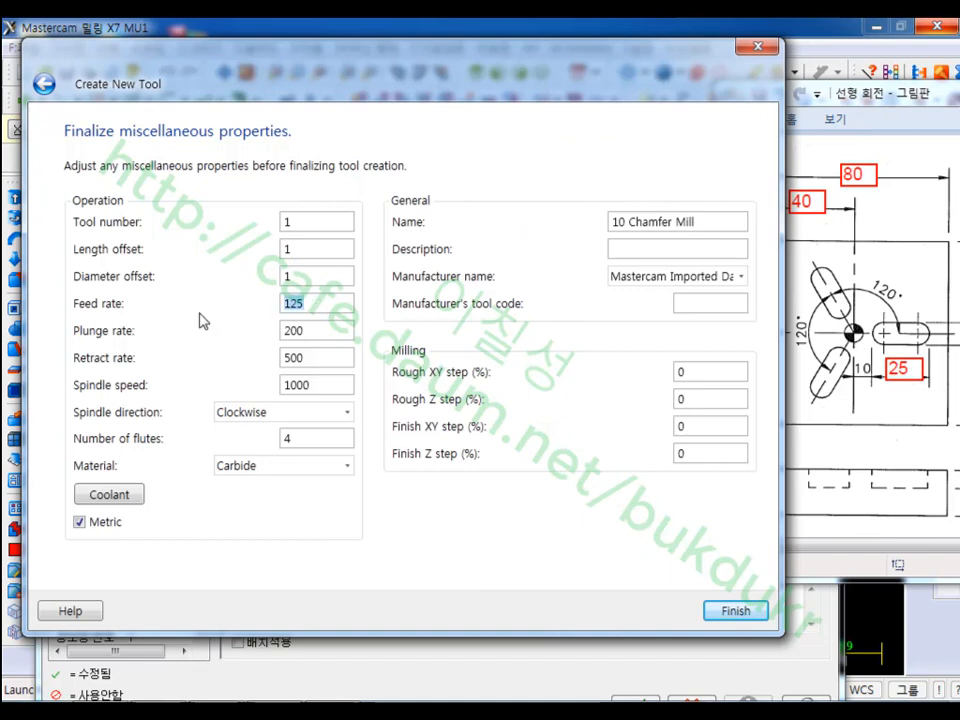
pyautogui.write('1000')
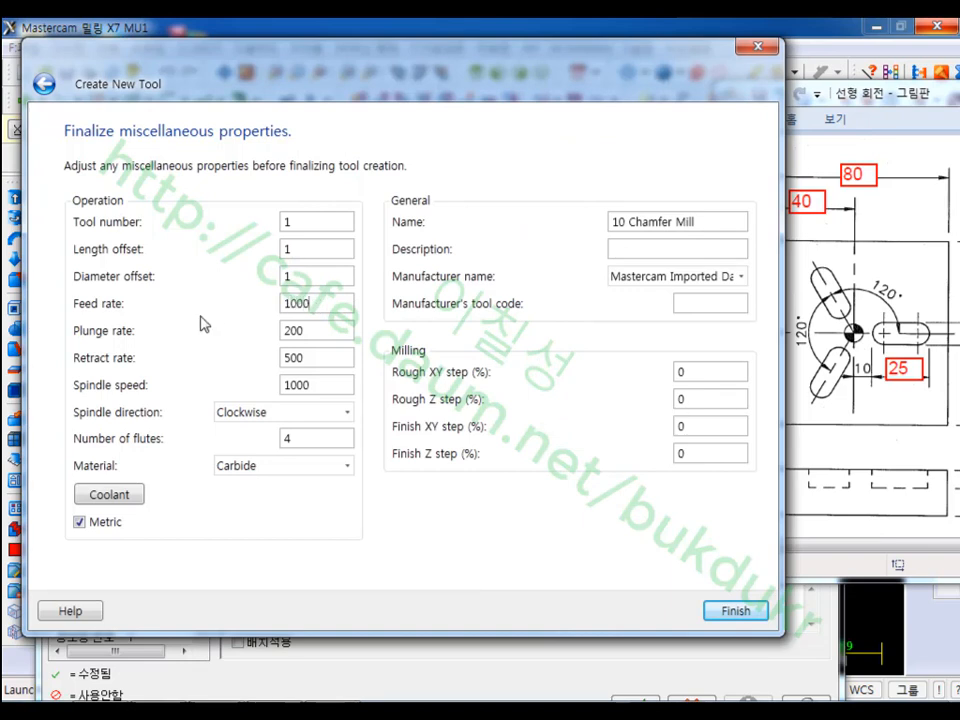
pyautogui.doubleClick(310, 331)
pyautogui.write('1000')
pyautogui.doubleClick(296, 303)
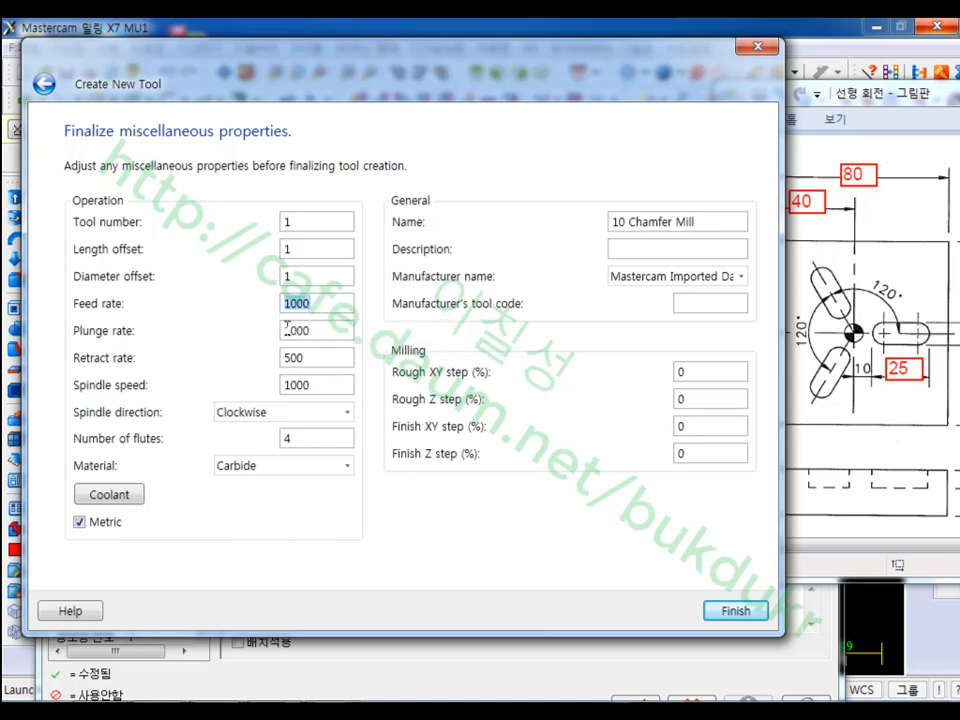
# Set the chamfer mill's retract rate and spindle speed to 2000 and finish creating the tool.
pyautogui.click(318, 362)
pyautogui.doubleClick(326, 361)
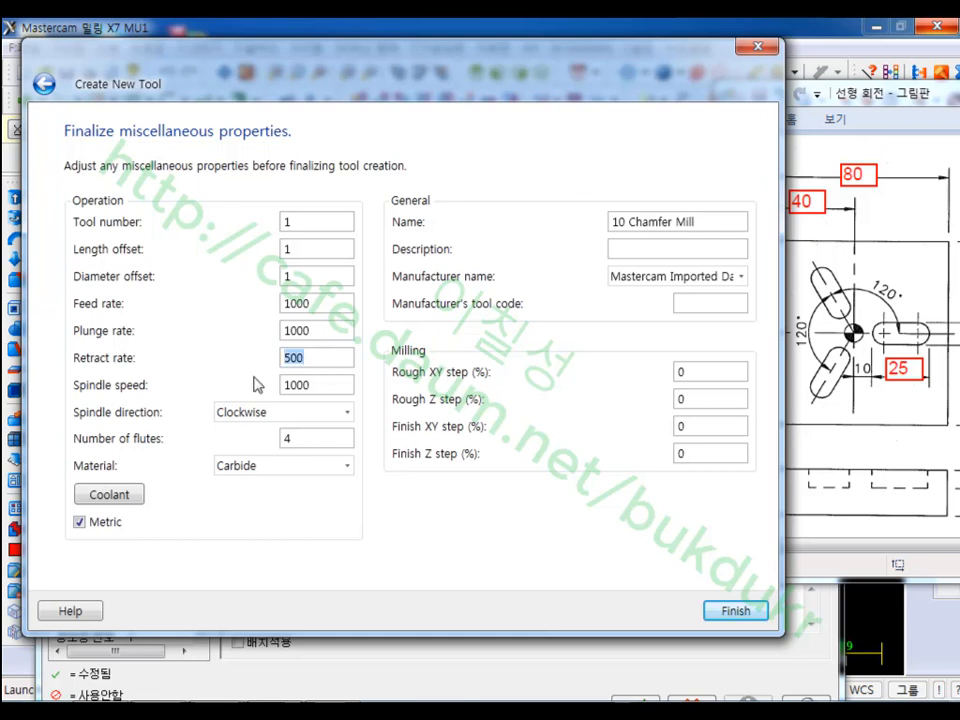
pyautogui.write('2000')
pyautogui.doubleClick(300, 385)
pyautogui.write('2')
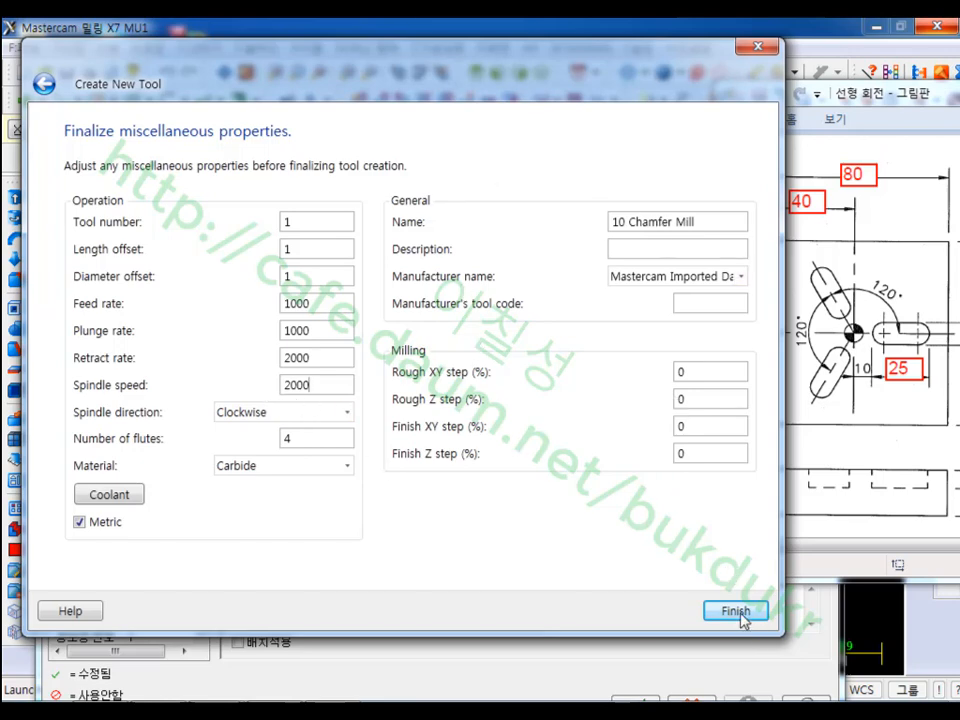
pyautogui.click(740, 615)
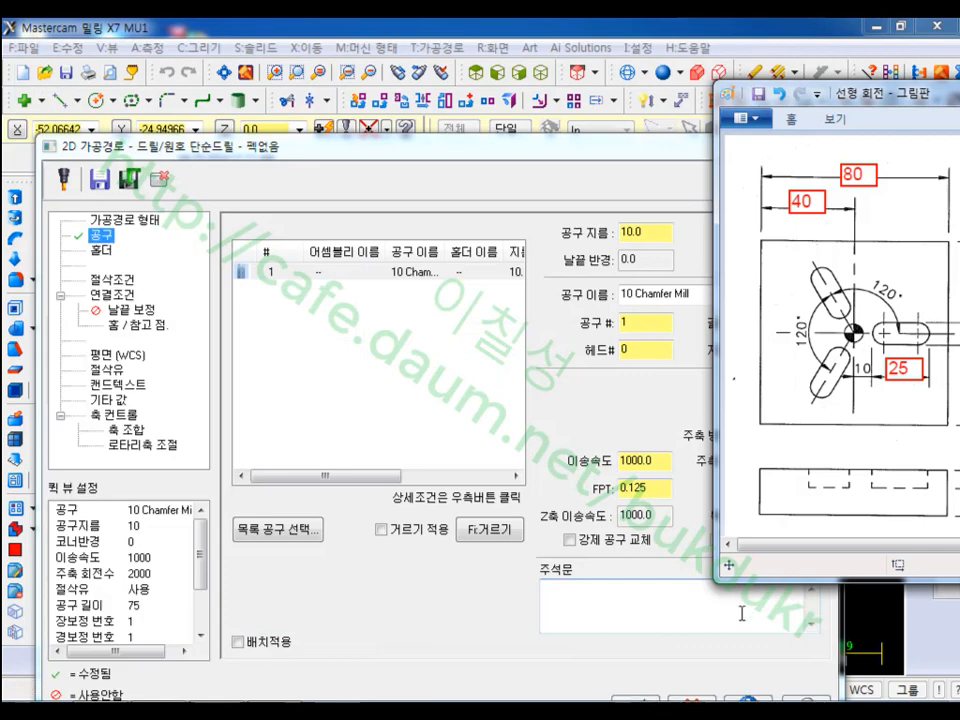
# Reopen the new chamfer mill's definition from the drill toolpath's tool list and review its geometry and cutting parameters.
pyautogui.click(486, 146)
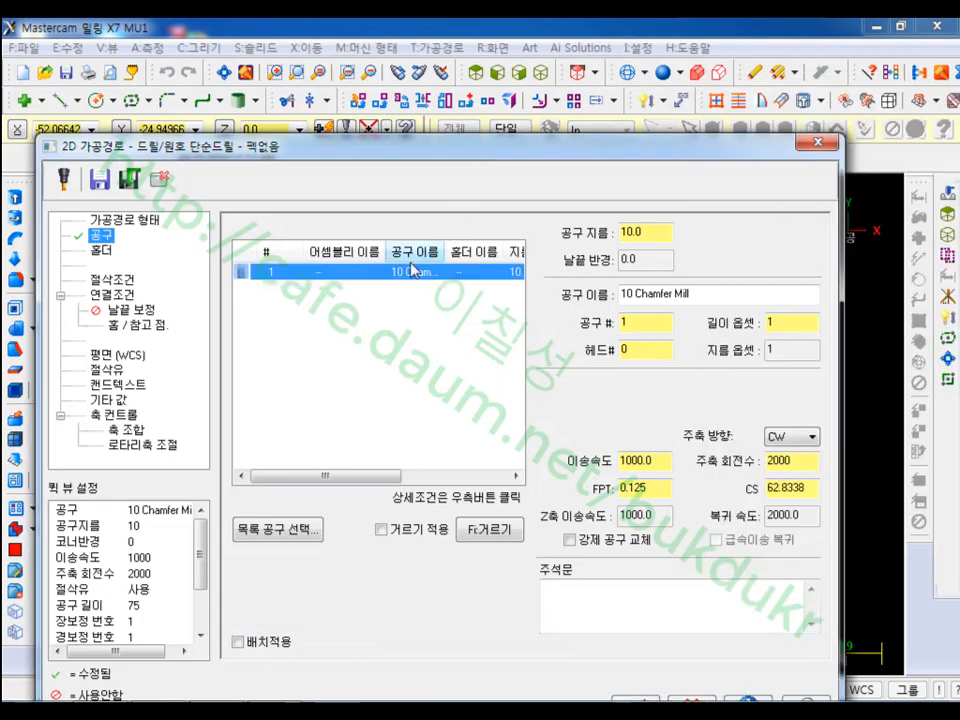
pyautogui.click(347, 278)
pyautogui.rightClick(347, 278)
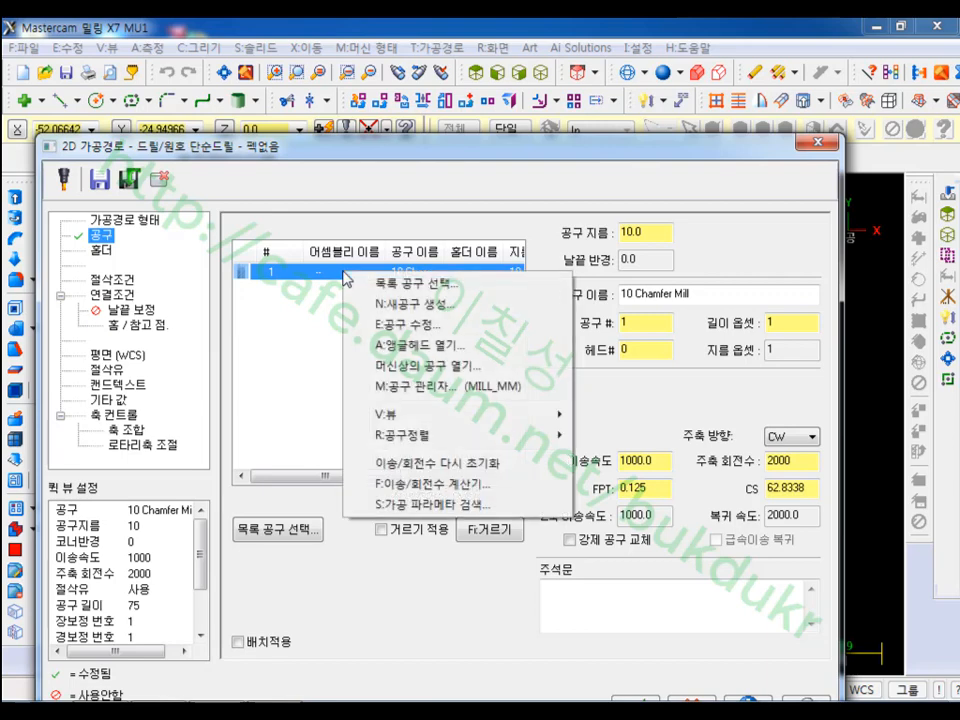
pyautogui.click(395, 326)
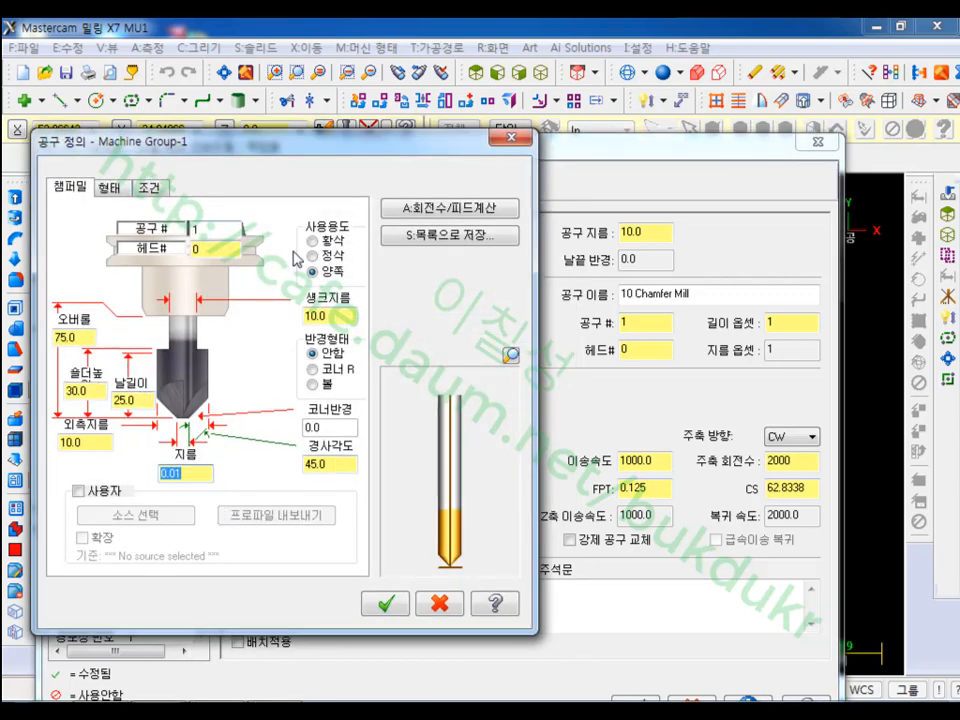
pyautogui.click(150, 187)
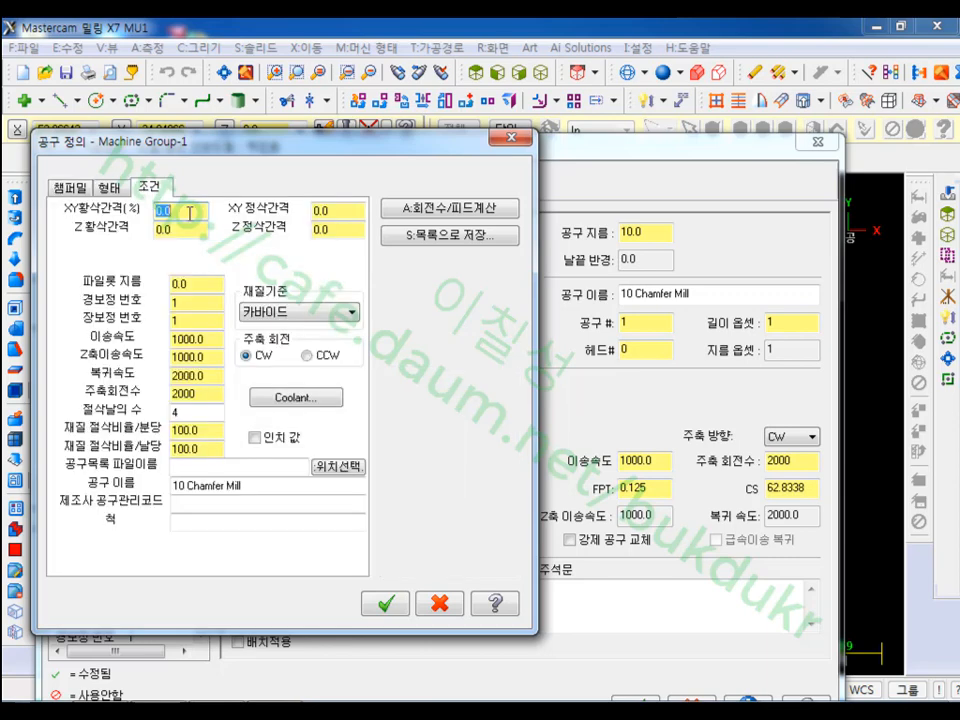
pyautogui.click(262, 487)
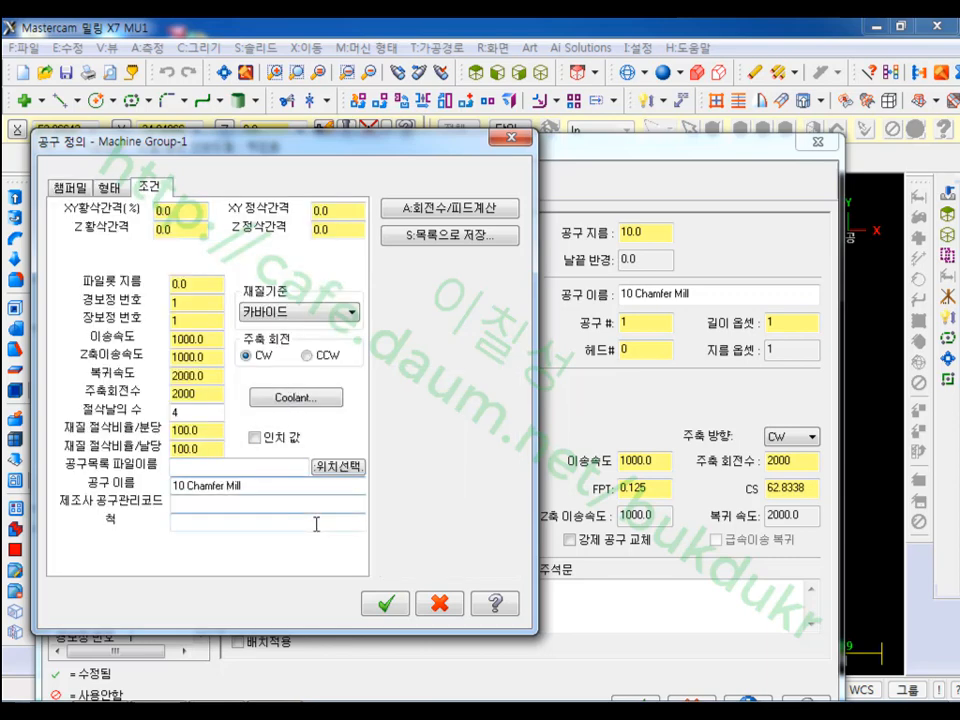
pyautogui.click(112, 187)
pyautogui.click(70, 187)
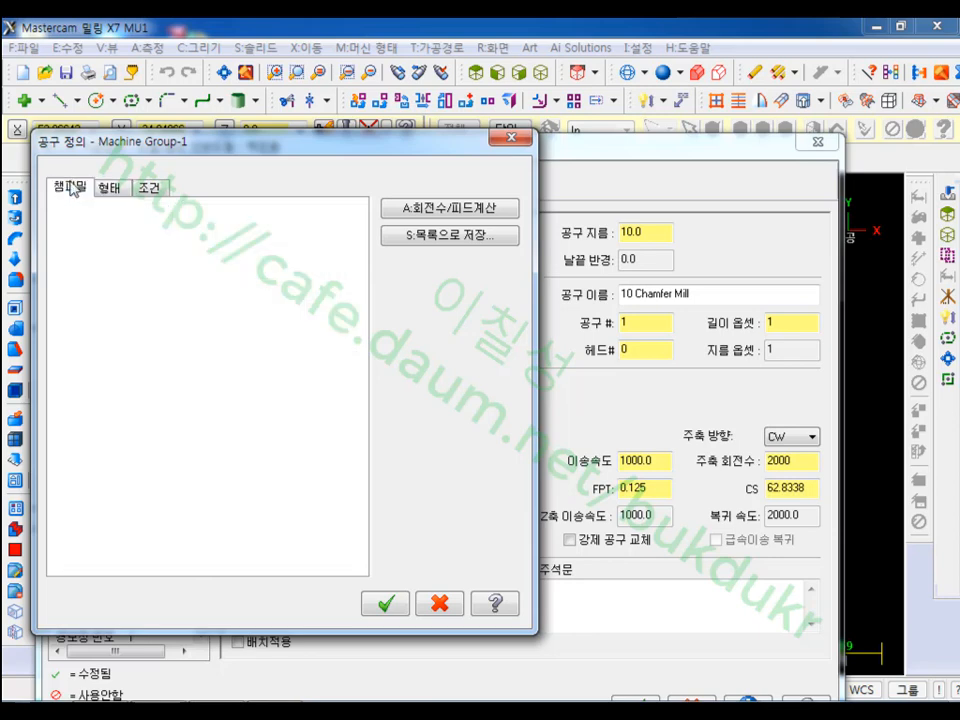
pyautogui.click(387, 604)
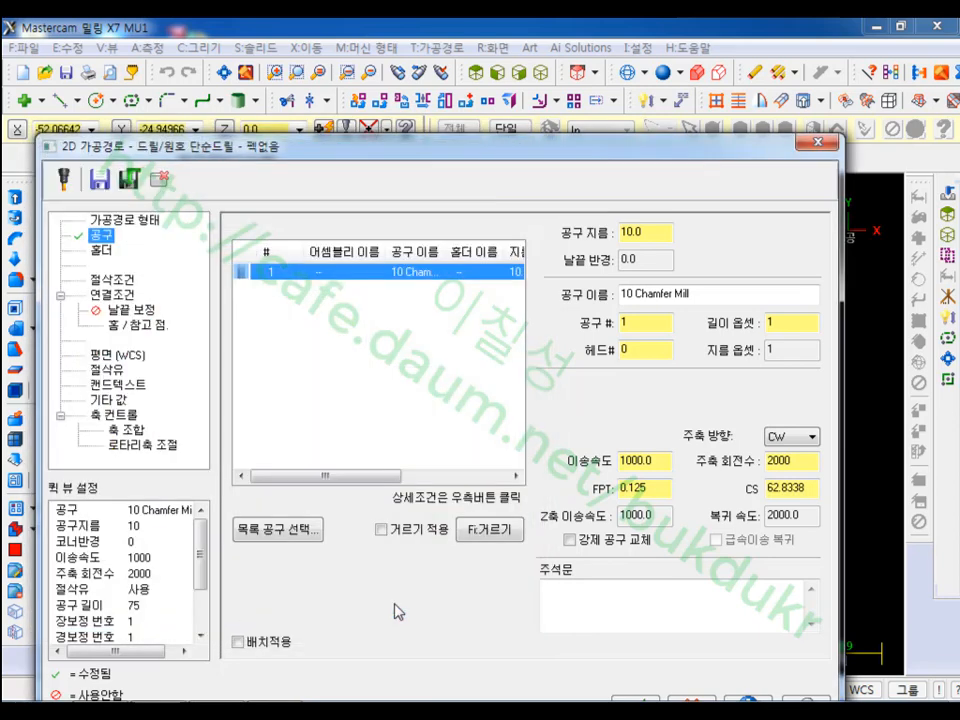
# Enter the comment CENTER Z-2 for the drill toolpath.
pyautogui.click(795, 324)
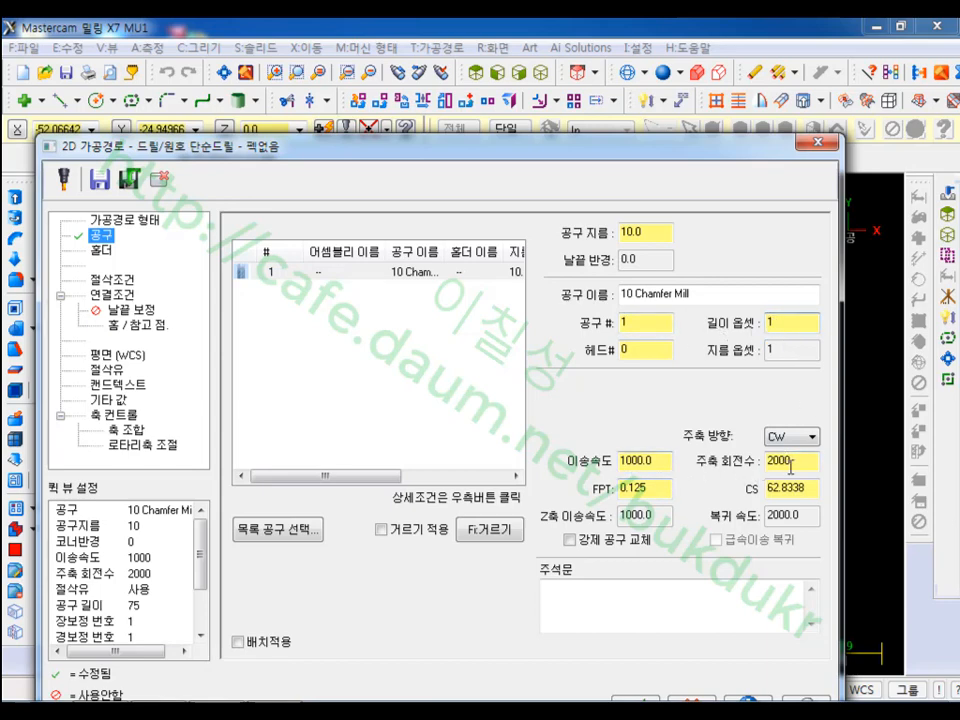
pyautogui.click(616, 597)
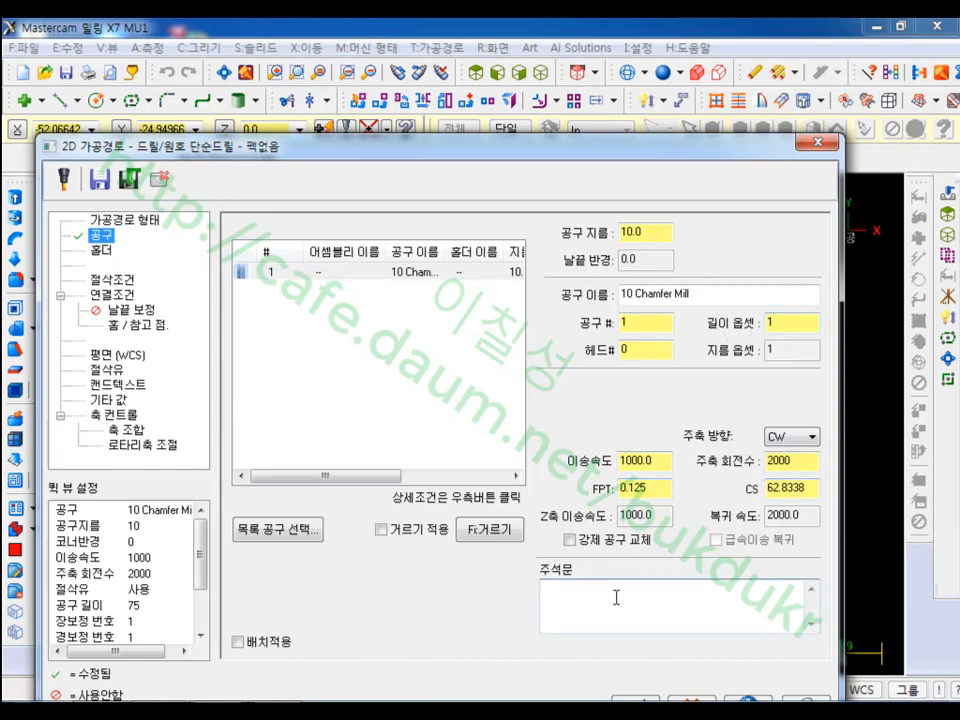
pyautogui.write('디')
pyautogui.write('ENTER Z-2')
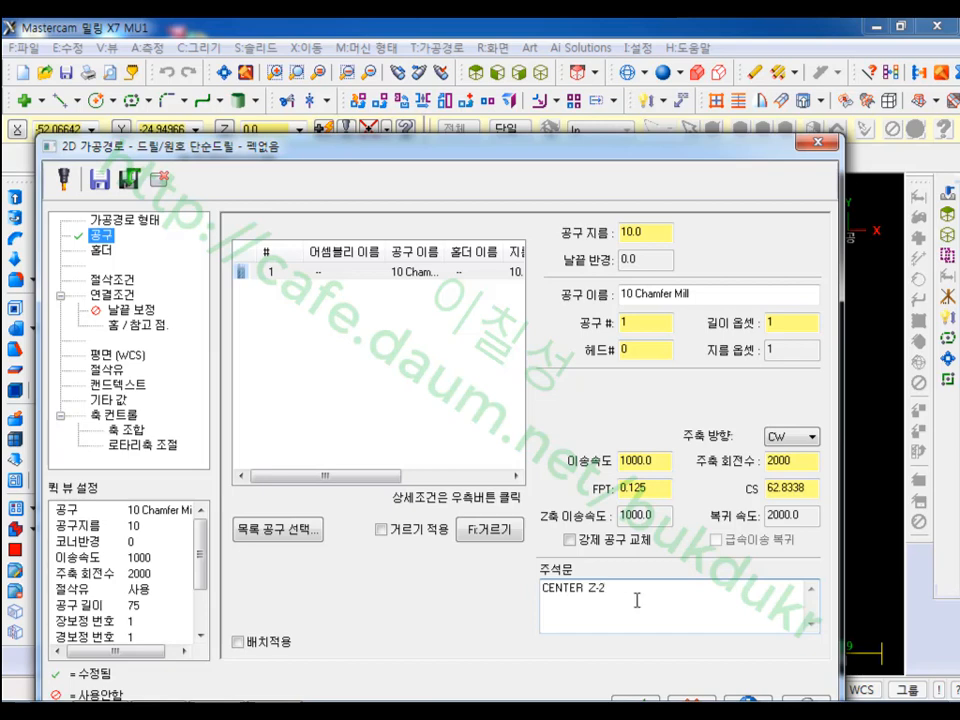
# Check the drill cycle type and set the drilling depth to an absolute value of -2.
pyautogui.click(106, 283)
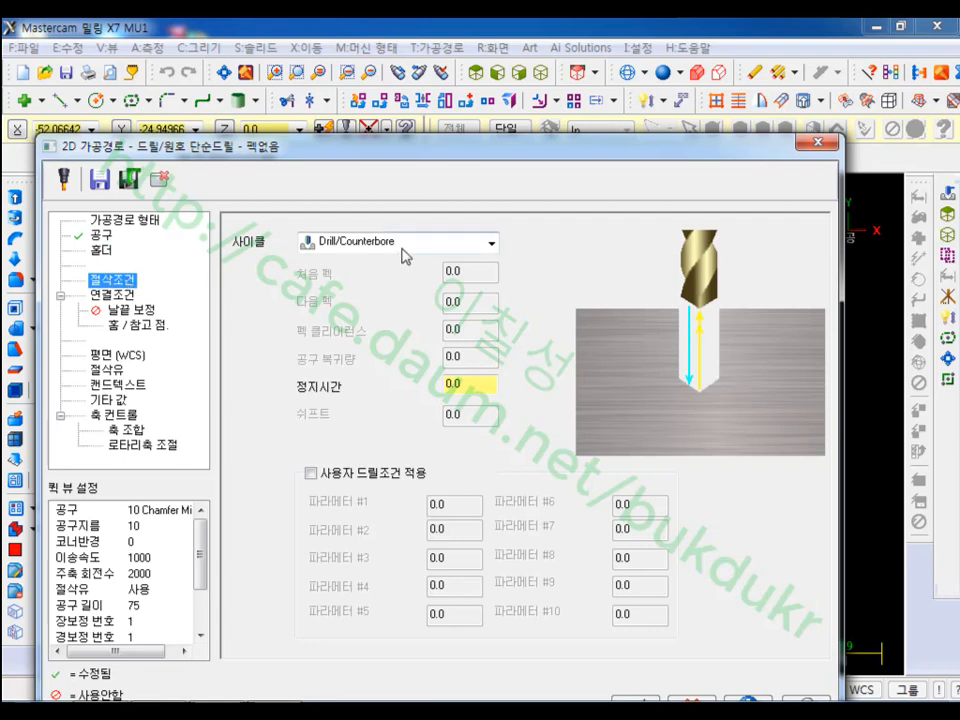
pyautogui.click(112, 295)
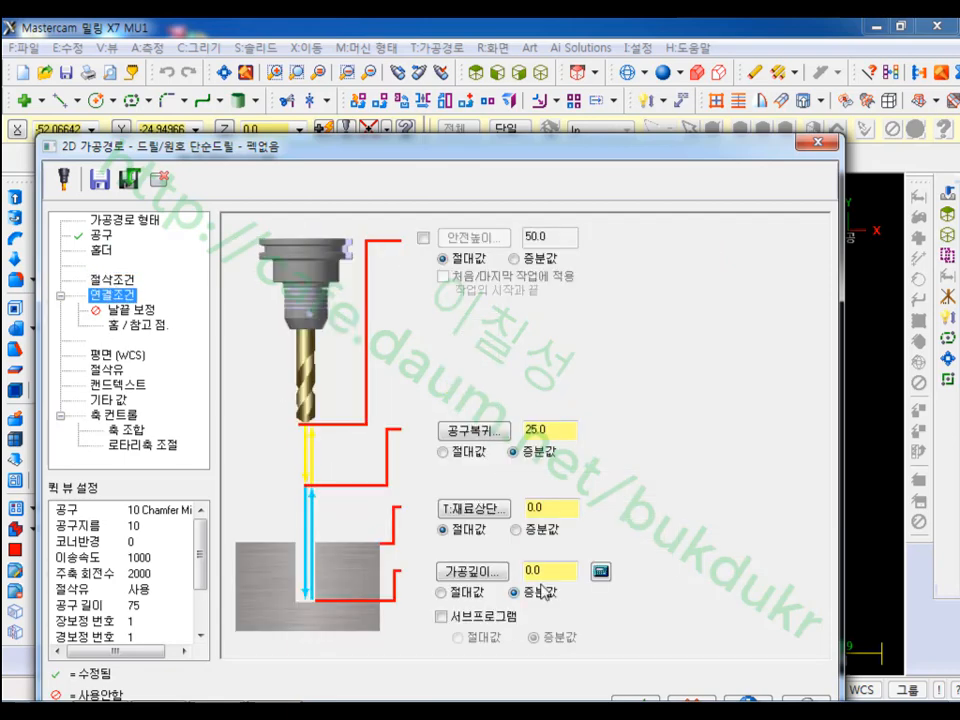
pyautogui.click(482, 593)
pyautogui.doubleClick(550, 571)
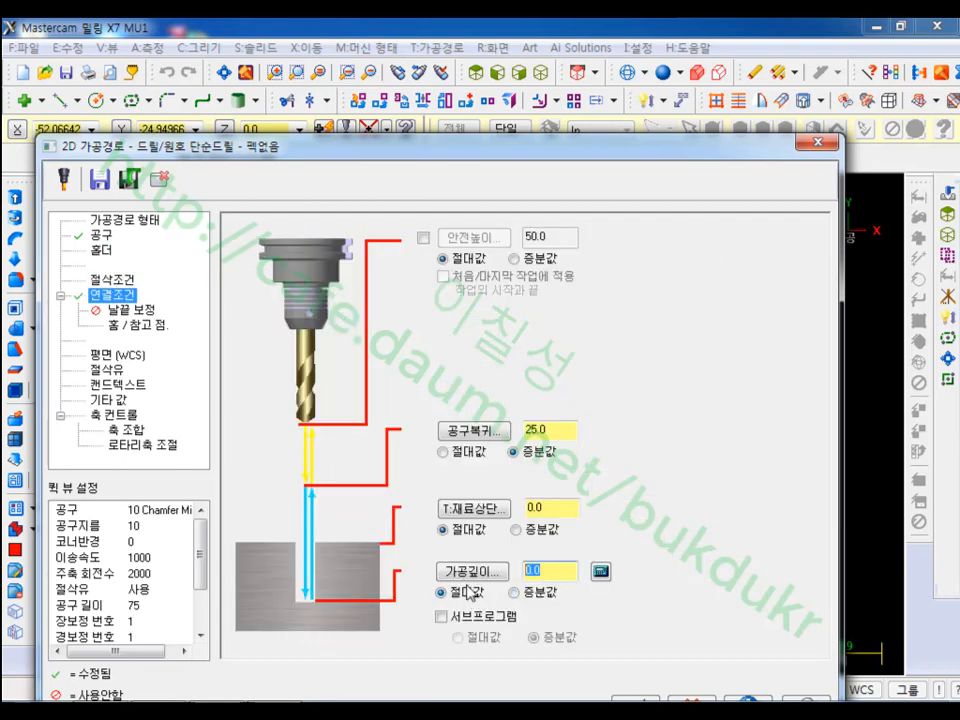
pyautogui.write('-2')
# Set the tool retract height to an absolute value of 5 and accept the drill toolpath parameters.
pyautogui.click(470, 452)
pyautogui.doubleClick(540, 429)
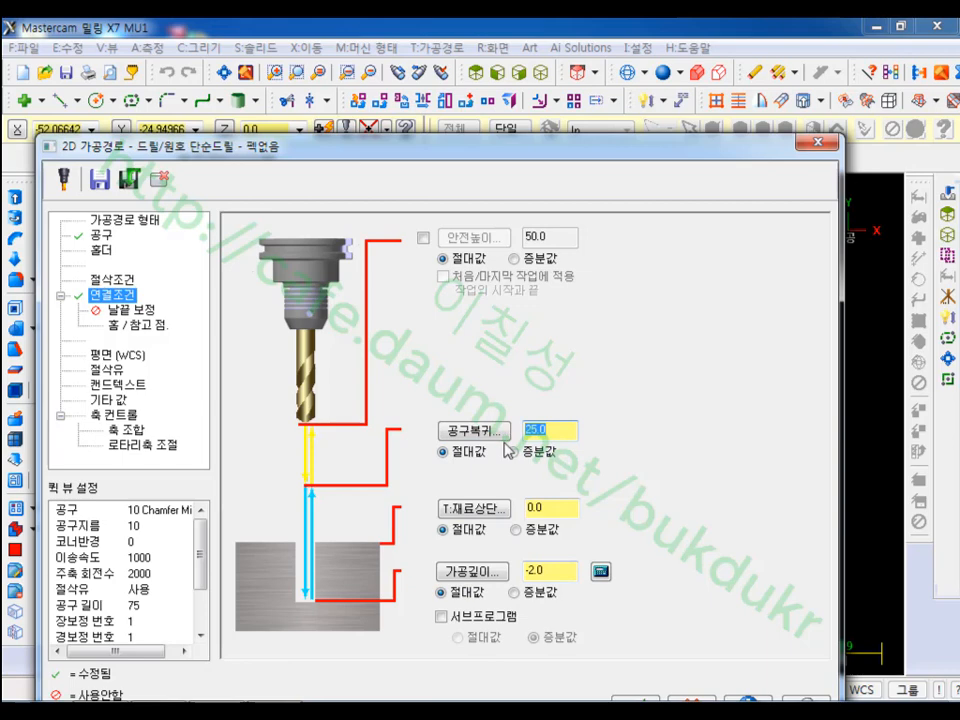
pyautogui.write('5')
pyautogui.click(540, 508)
pyautogui.click(558, 572)
pyautogui.moveTo(547, 572); pyautogui.dragTo(497, 587)
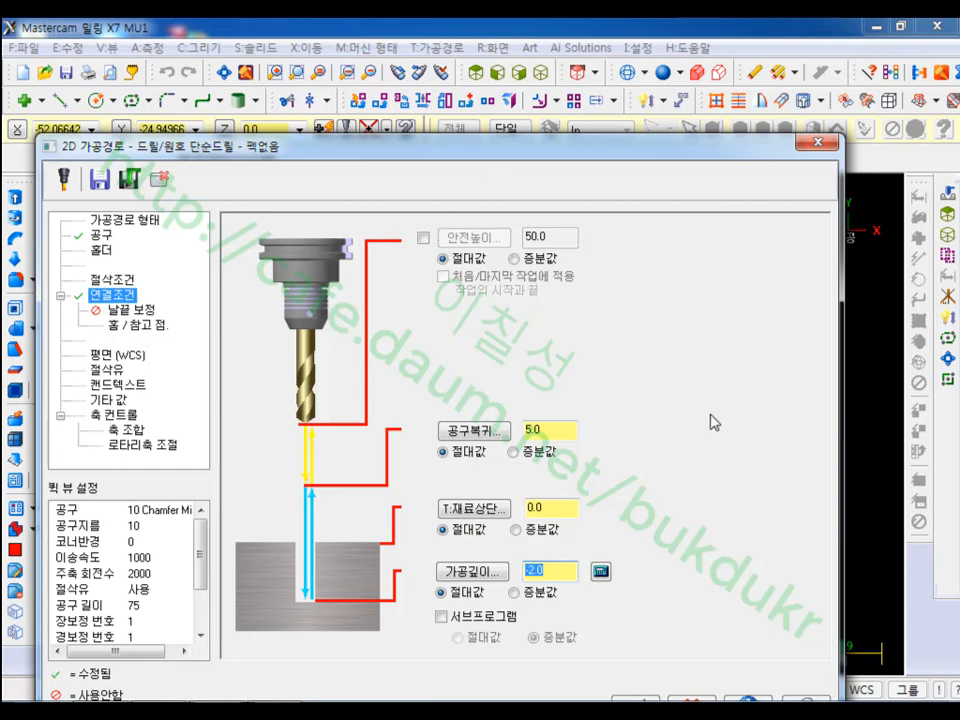
pyautogui.moveTo(598, 156); pyautogui.dragTo(597, 84)
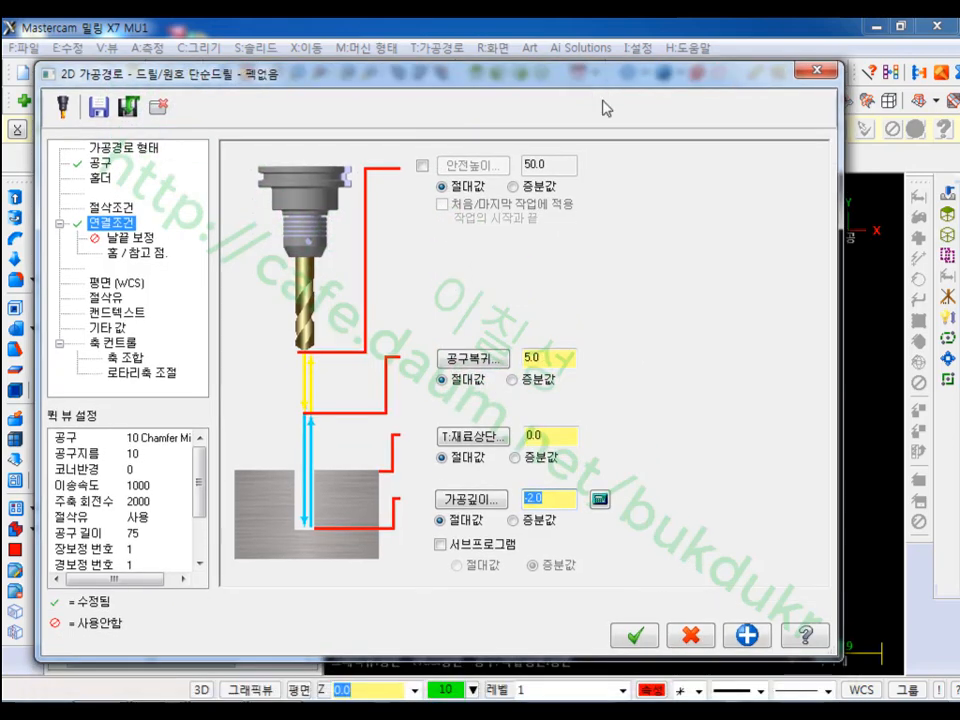
pyautogui.click(641, 637)
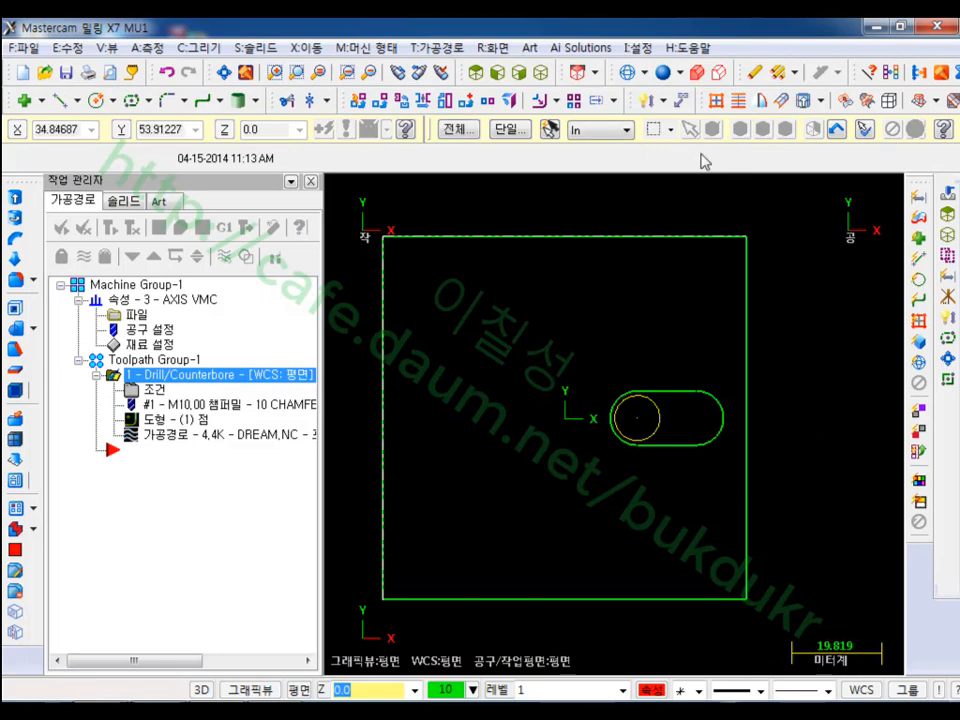
# Backplot the drill toolpath in isometric view, adjusting the playback speed to examine the tool's plunge and retract at the slot.
pyautogui.click(540, 72)
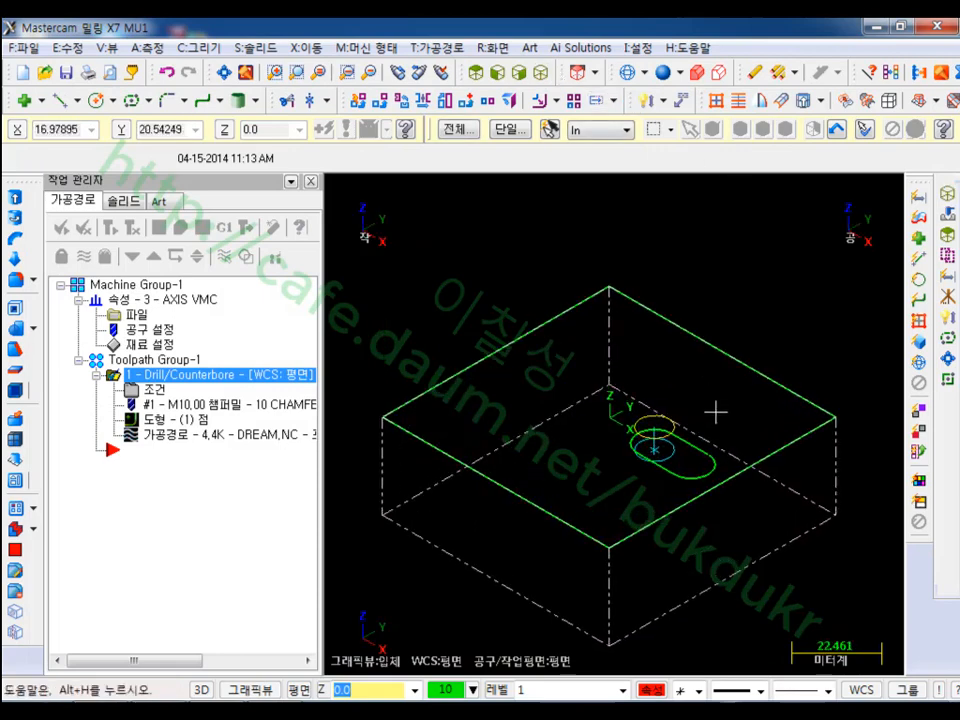
pyautogui.hotkey('alt', 't')
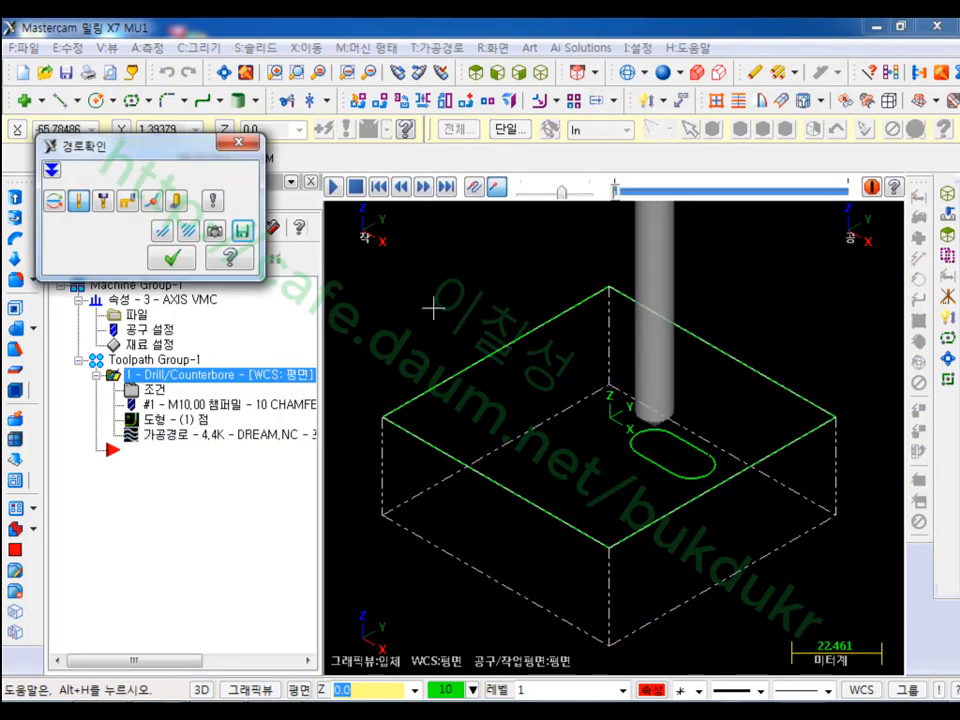
pyautogui.click(336, 187)
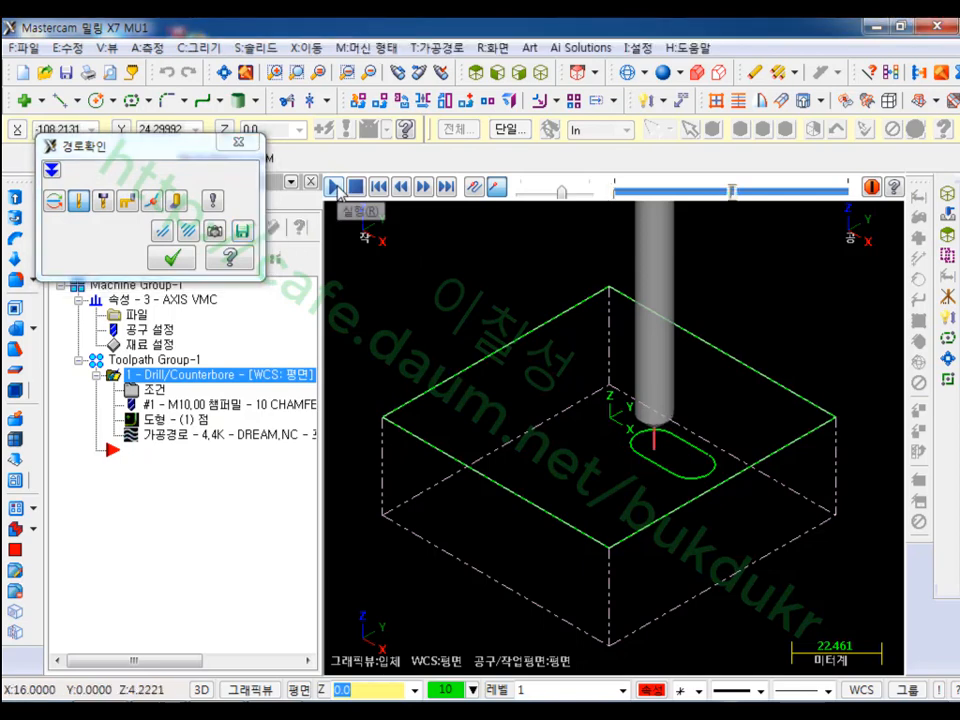
pyautogui.moveTo(562, 192); pyautogui.dragTo(592, 197)
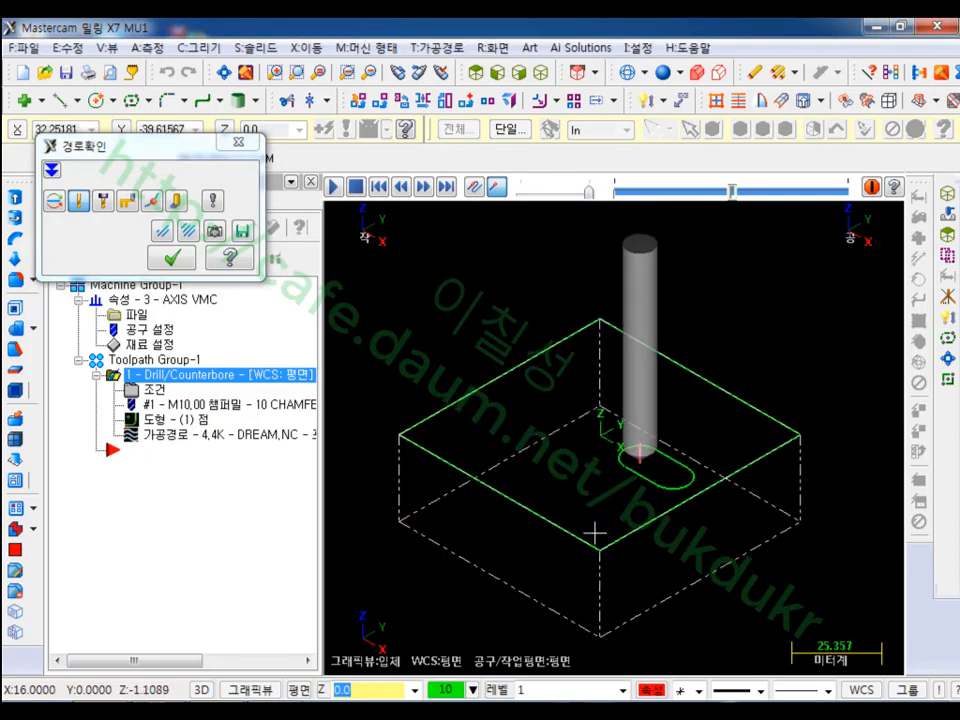
pyautogui.scroll(5, 666, 476)
pyautogui.scroll(-2, 650, 480)
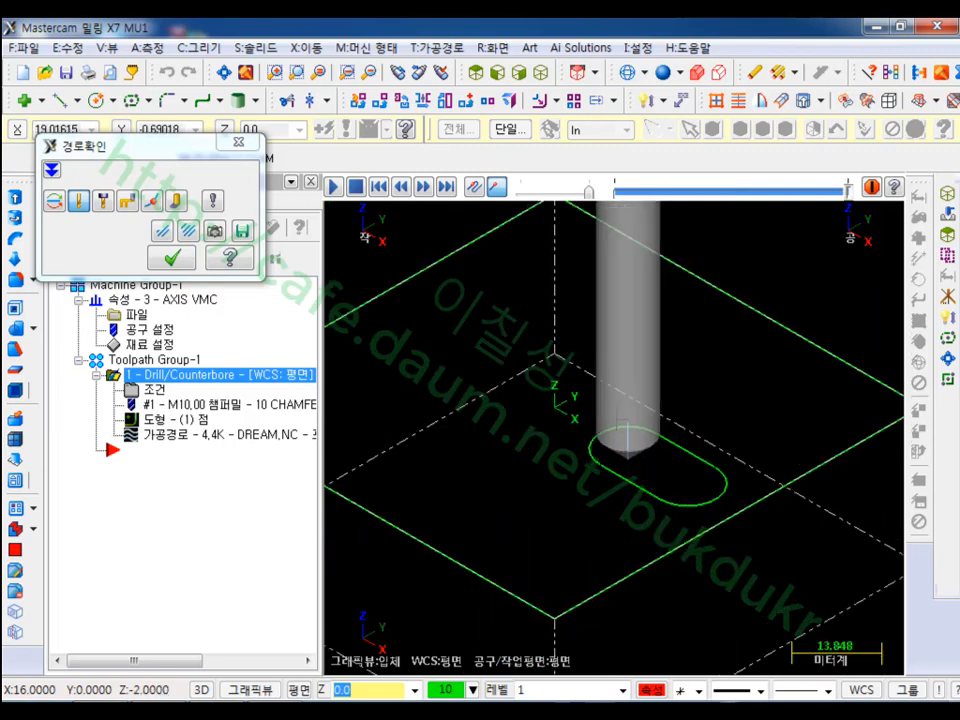
pyautogui.click(338, 188)
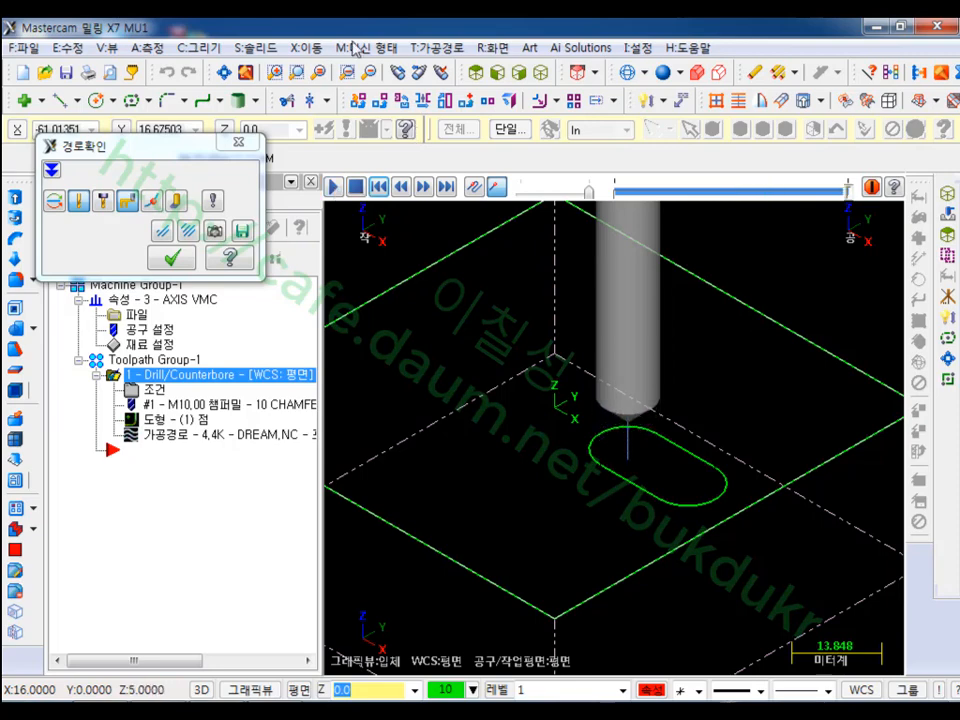
pyautogui.click(172, 258)
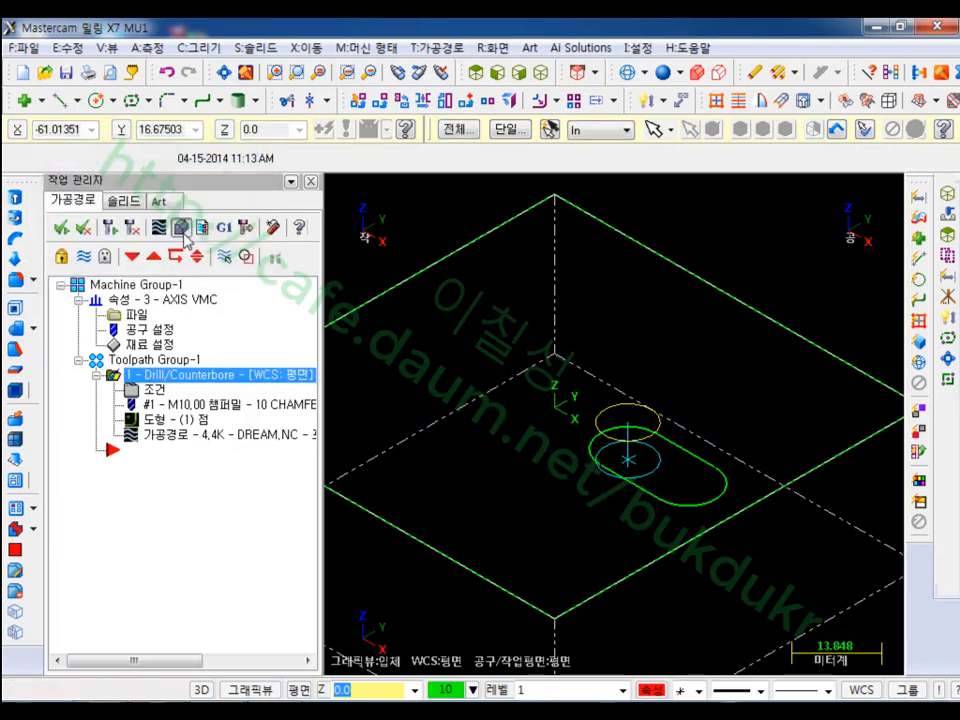
# Start solid verification of the drill toolpath and examine the stock and tool position above the slot.
pyautogui.click(184, 236)
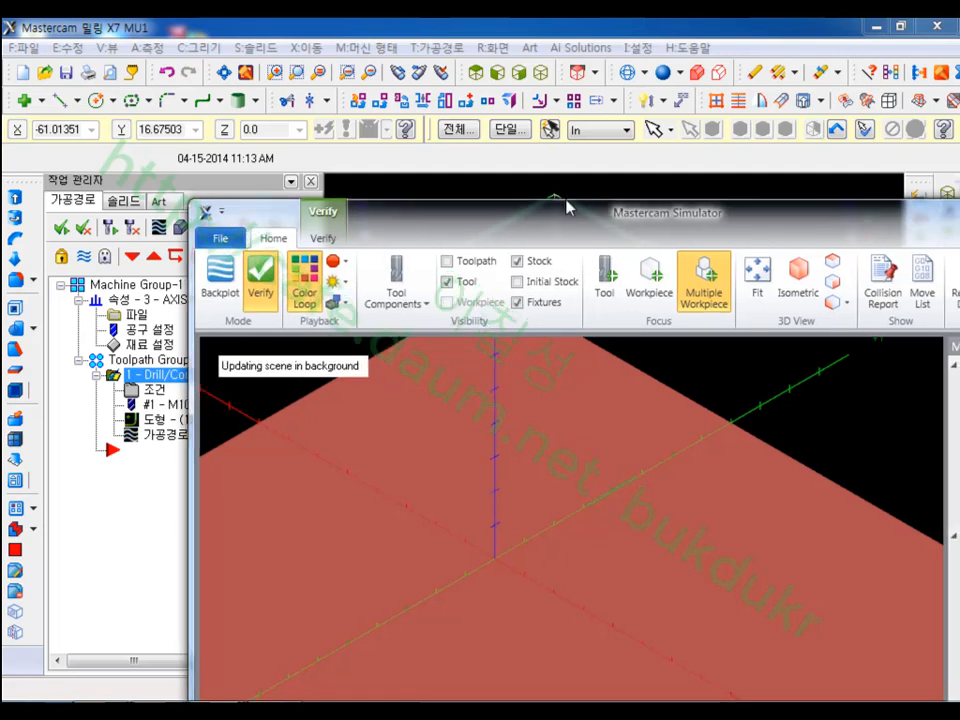
pyautogui.moveTo(566, 207); pyautogui.dragTo(405, 62)
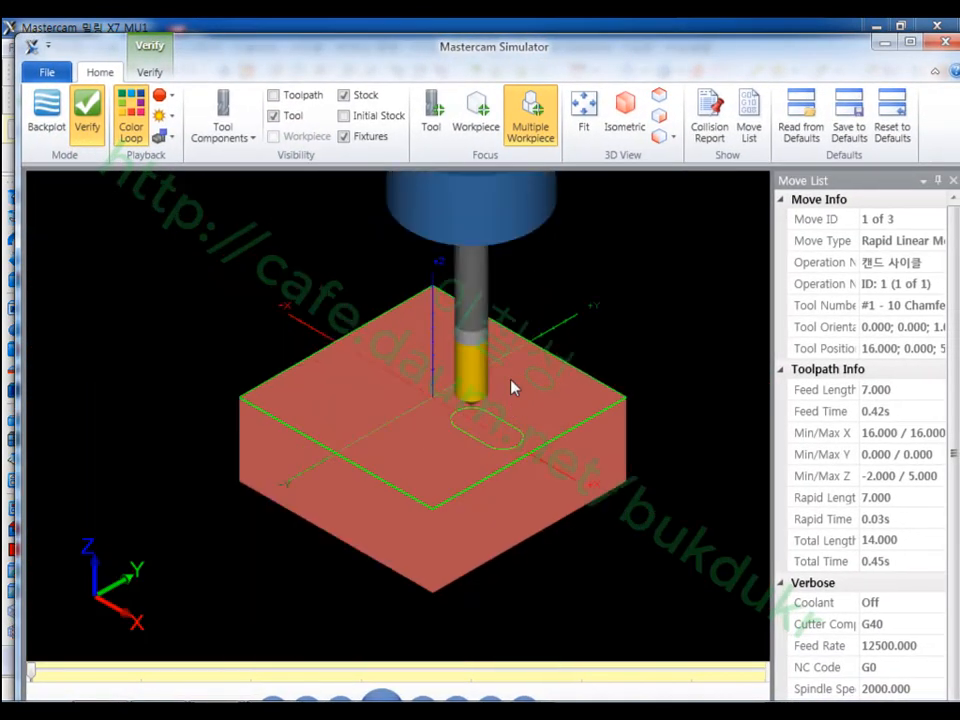
pyautogui.scroll(3, 468, 410)
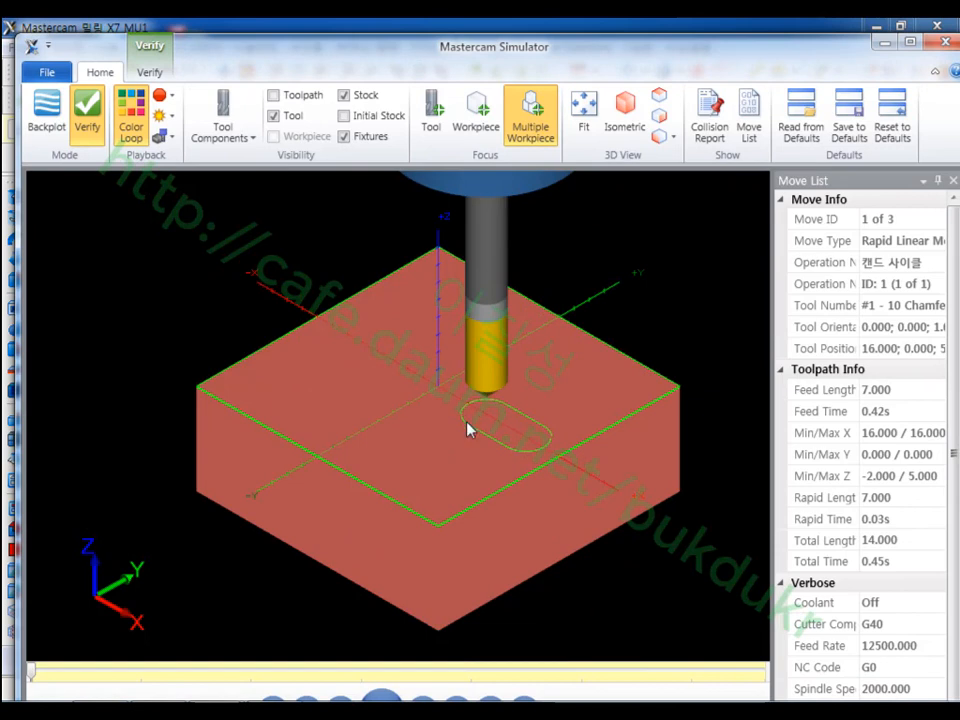
pyautogui.scroll(2, 538, 385)
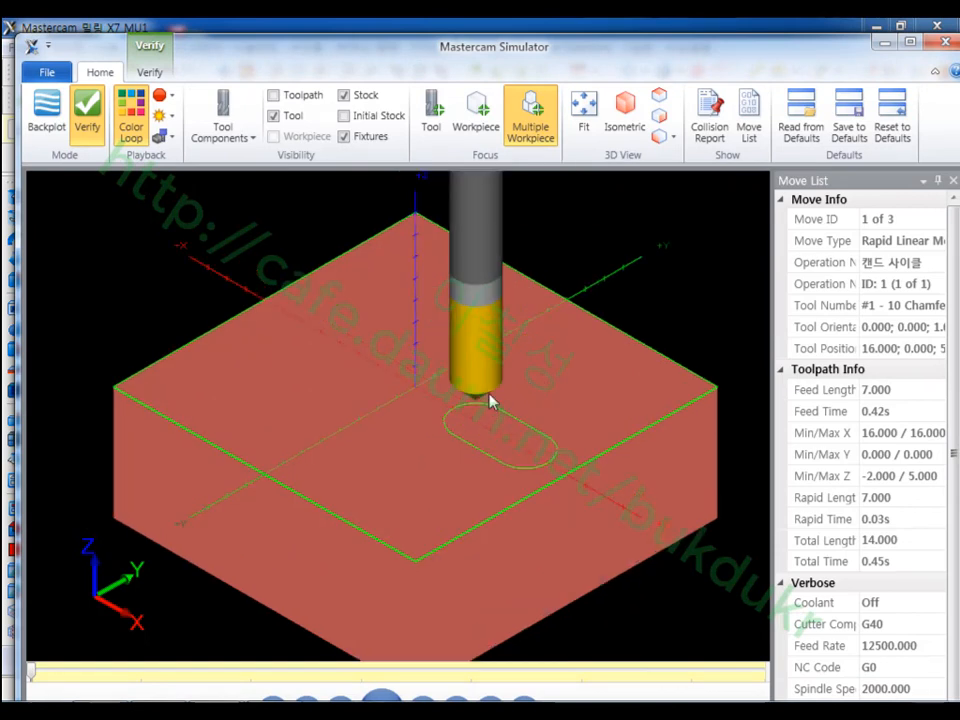
pyautogui.moveTo(536, 360)
pyautogui.mouseDown(button='middle')
pyautogui.moveTo(516, 354)
pyautogui.moveTo(581, 349)
pyautogui.moveTo(568, 360)
pyautogui.moveTo(551, 356)
pyautogui.mouseUp(button='middle')
pyautogui.press('alt')
pyautogui.scroll(-1, 453, 315)
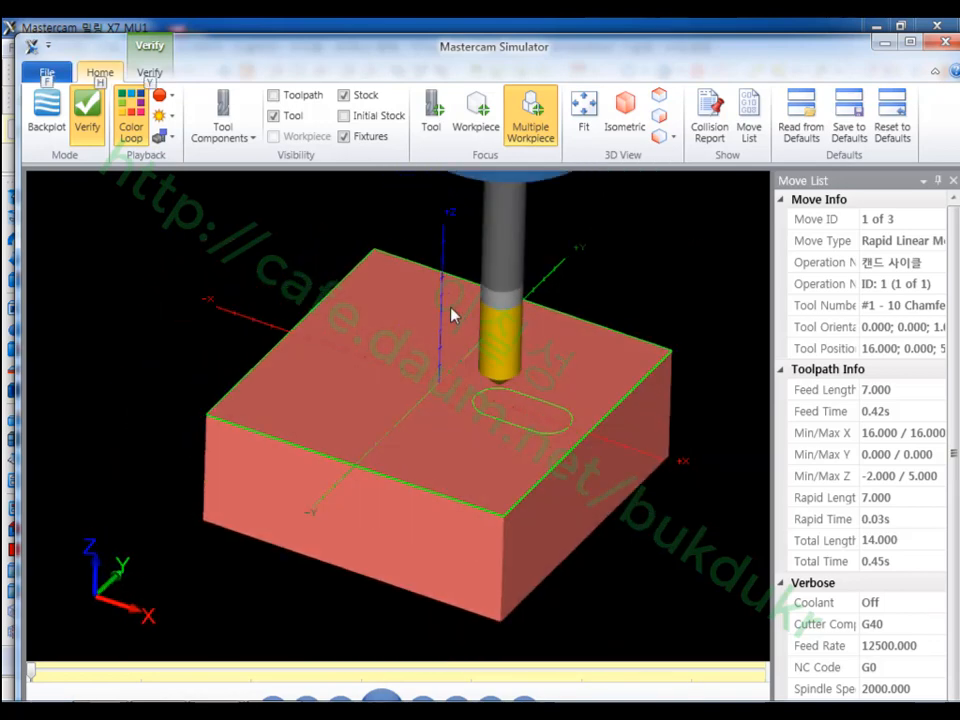
pyautogui.scroll(1, 452, 294)
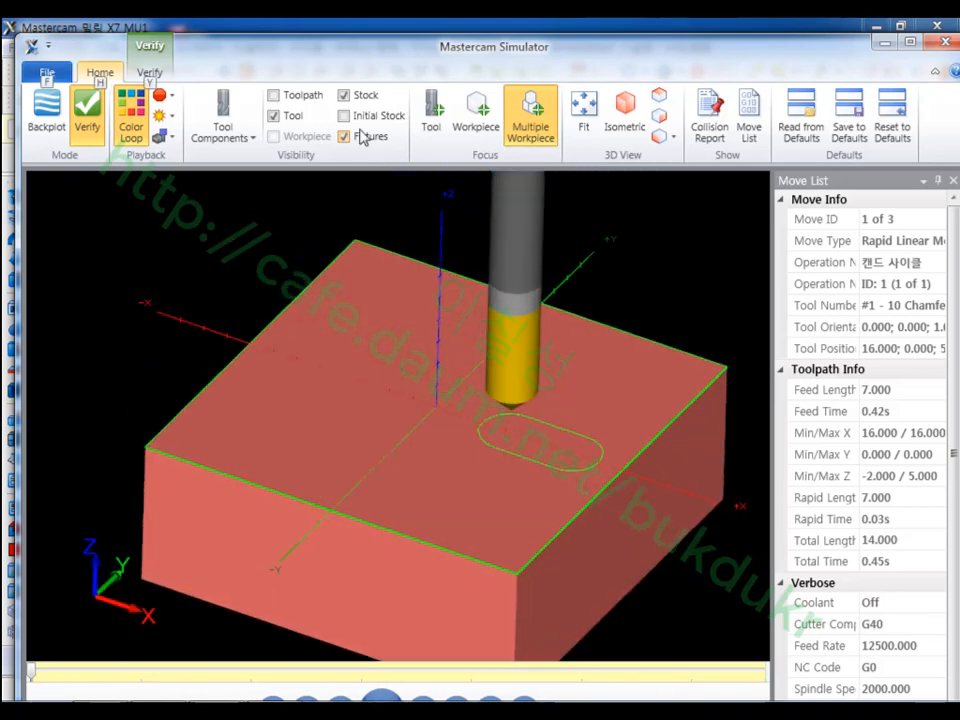
# Make the stock translucent and run the verification to examine the center-drilled hole in the slot.
pyautogui.click(360, 95)
pyautogui.click(360, 95)
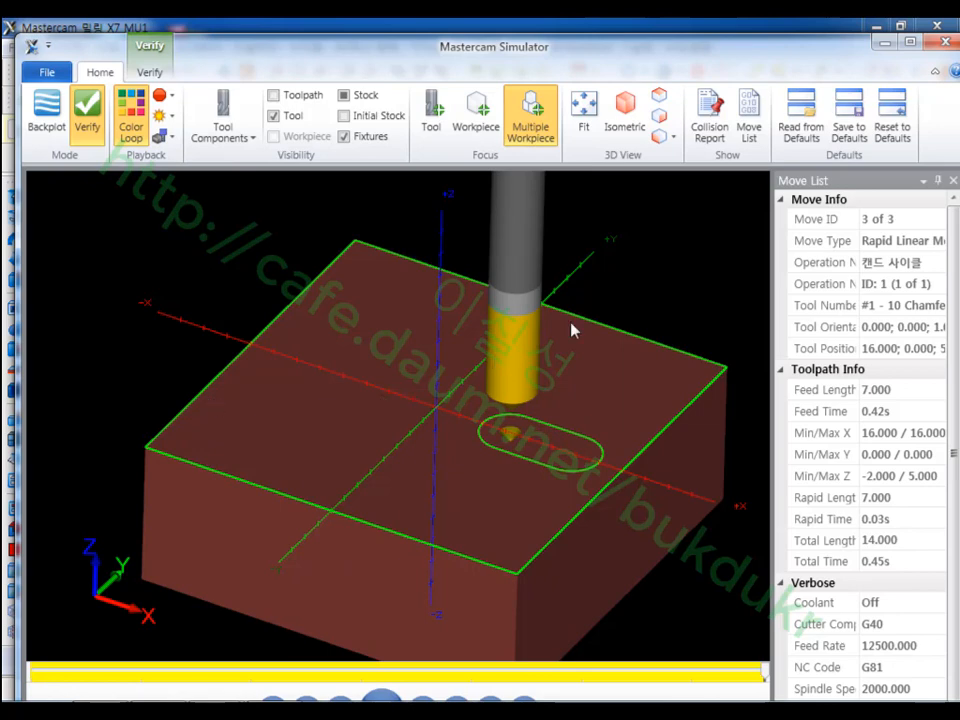
pyautogui.scroll(3, 566, 375)
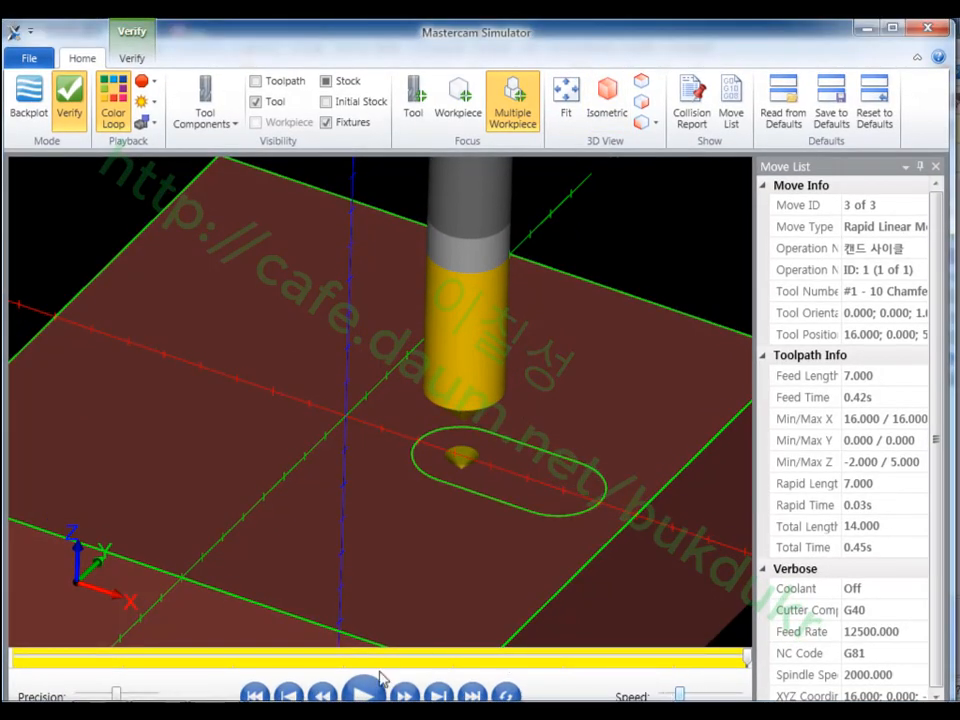
# Step the verification back, replay the tool's retract and examine the center hole through the translucent stock from other angles.
pyautogui.click(322, 694)
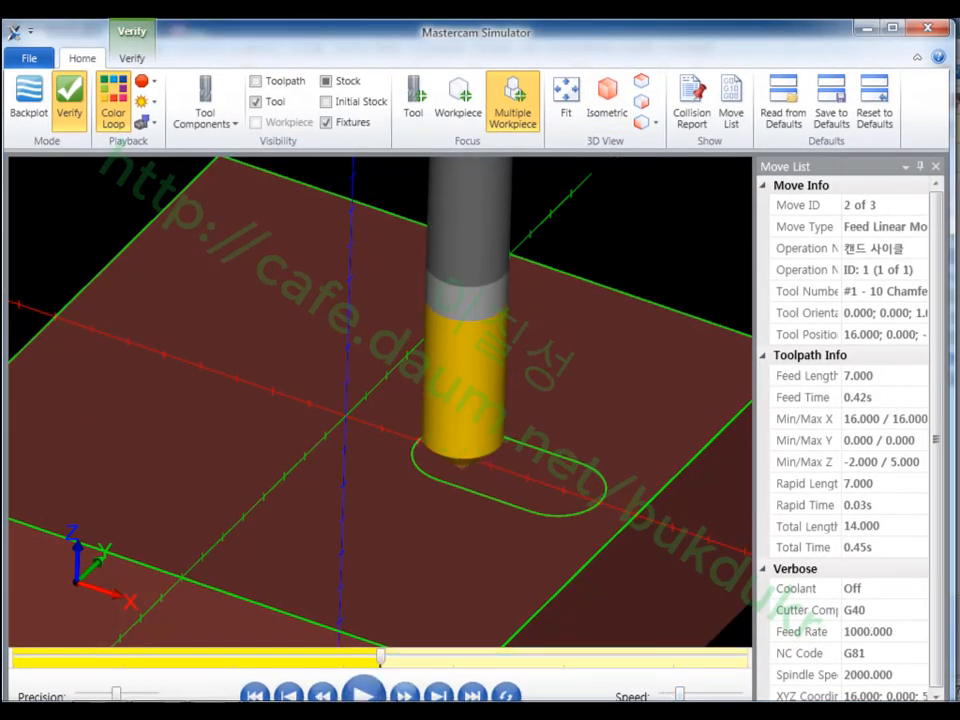
pyautogui.click(364, 692)
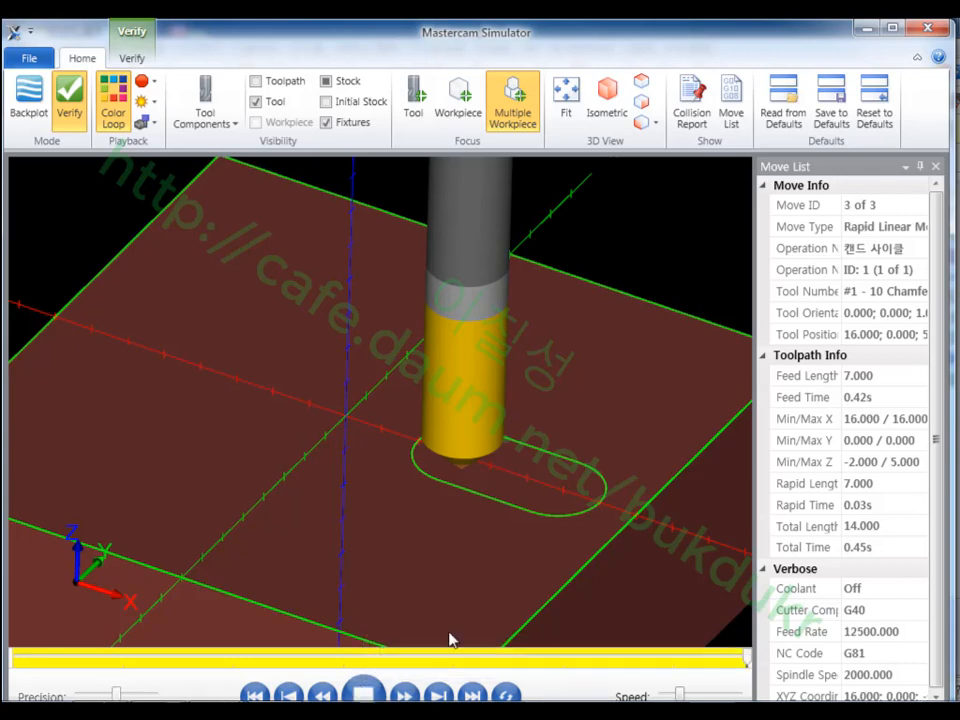
pyautogui.scroll(2, 518, 518)
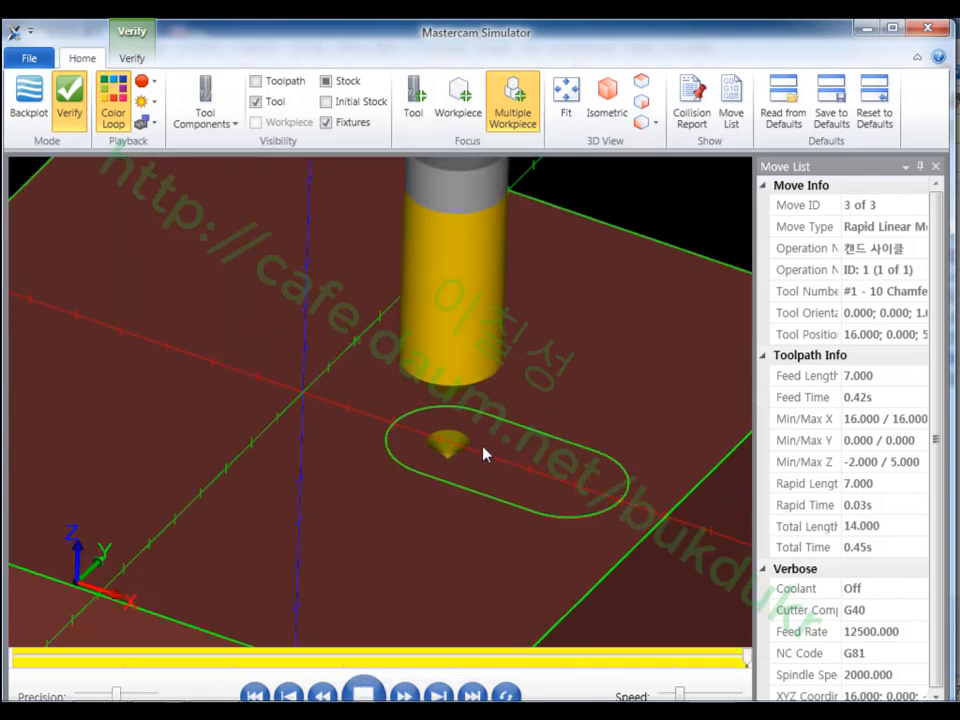
pyautogui.moveTo(484, 455)
pyautogui.mouseDown(button='middle')
pyautogui.moveTo(495, 418)
pyautogui.moveTo(525, 420)
pyautogui.moveTo(529, 446)
pyautogui.moveTo(499, 452)
pyautogui.moveTo(521, 424)
pyautogui.moveTo(490, 438)
pyautogui.moveTo(482, 461)
pyautogui.moveTo(491, 474)
pyautogui.mouseUp(button='middle')
pyautogui.scroll(-3, 501, 450)
pyautogui.press('alt')
pyautogui.scroll(-3, 435, 572)
pyautogui.scroll(2, 448, 527)
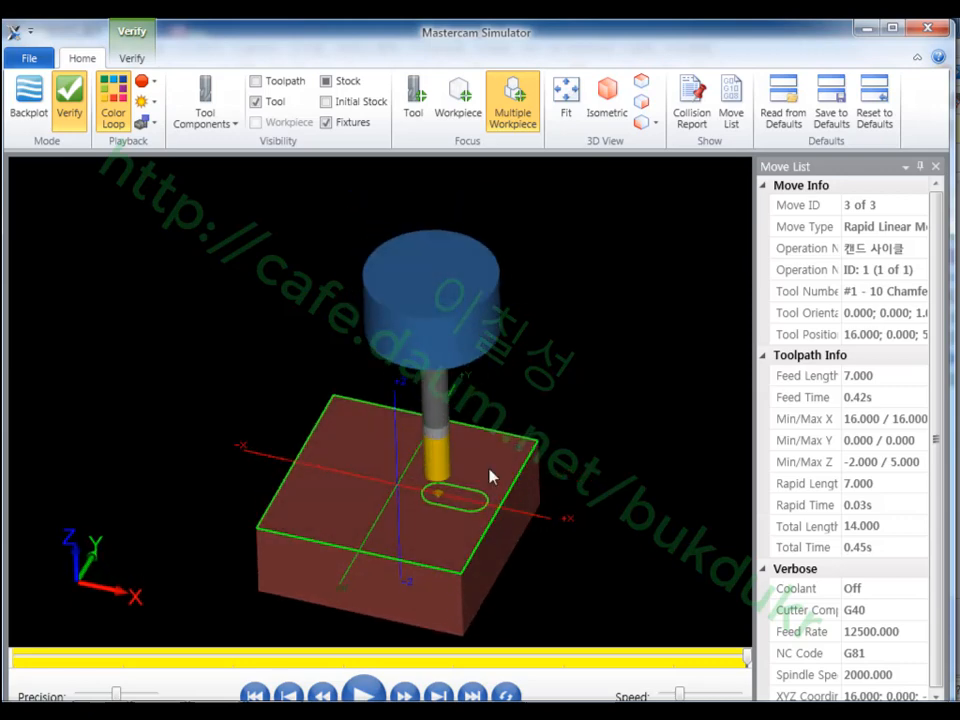
pyautogui.press('alt')
pyautogui.scroll(3, 450, 513)
# Hide the stock, play the toolpath in Backplot mode and raise the playback speed while examining the plunge line.
pyautogui.click(355, 86)
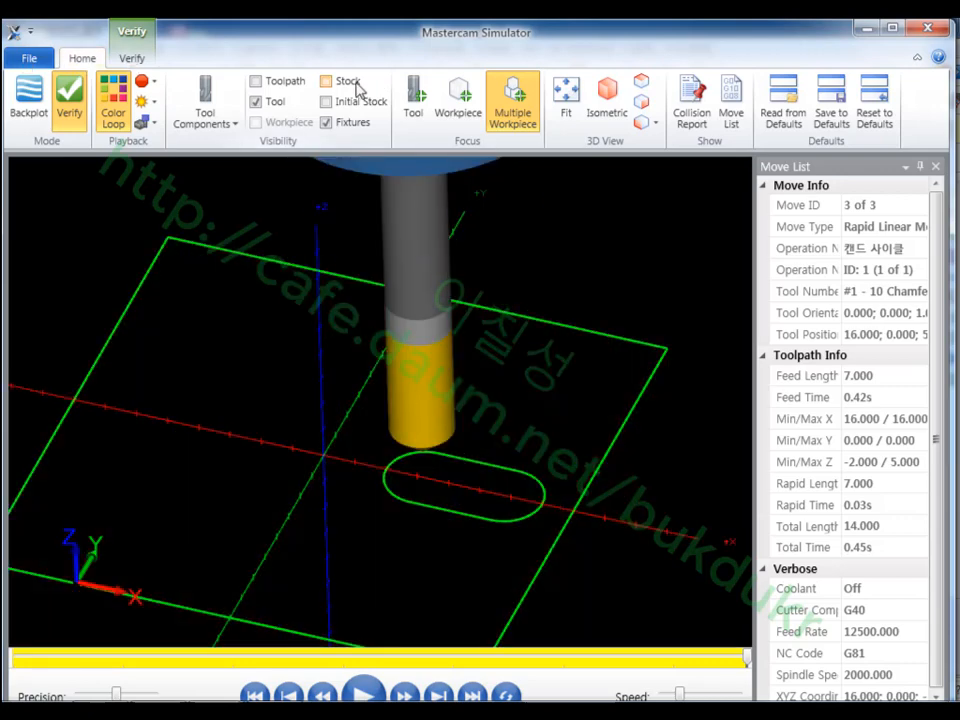
pyautogui.click(30, 92)
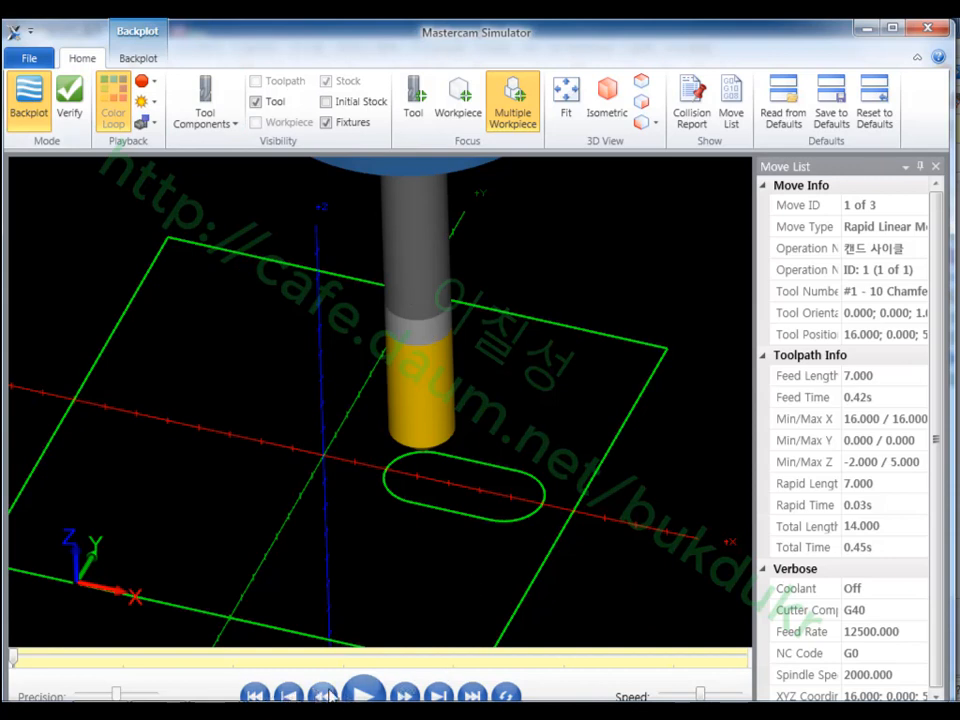
pyautogui.click(364, 692)
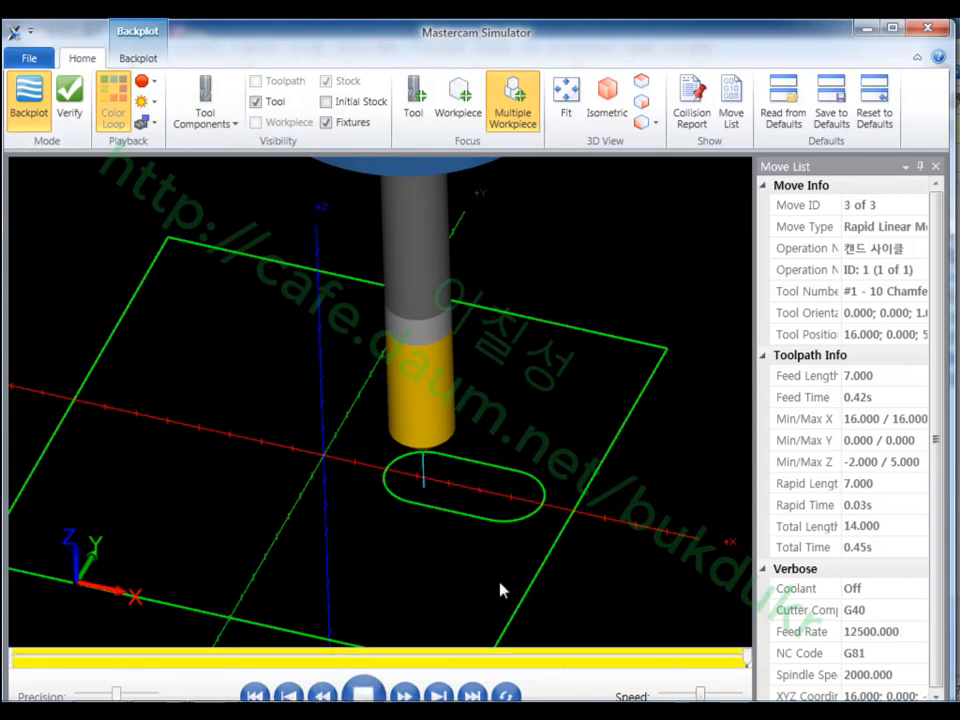
pyautogui.scroll(2, 455, 549)
pyautogui.moveTo(701, 695); pyautogui.dragTo(728, 695)
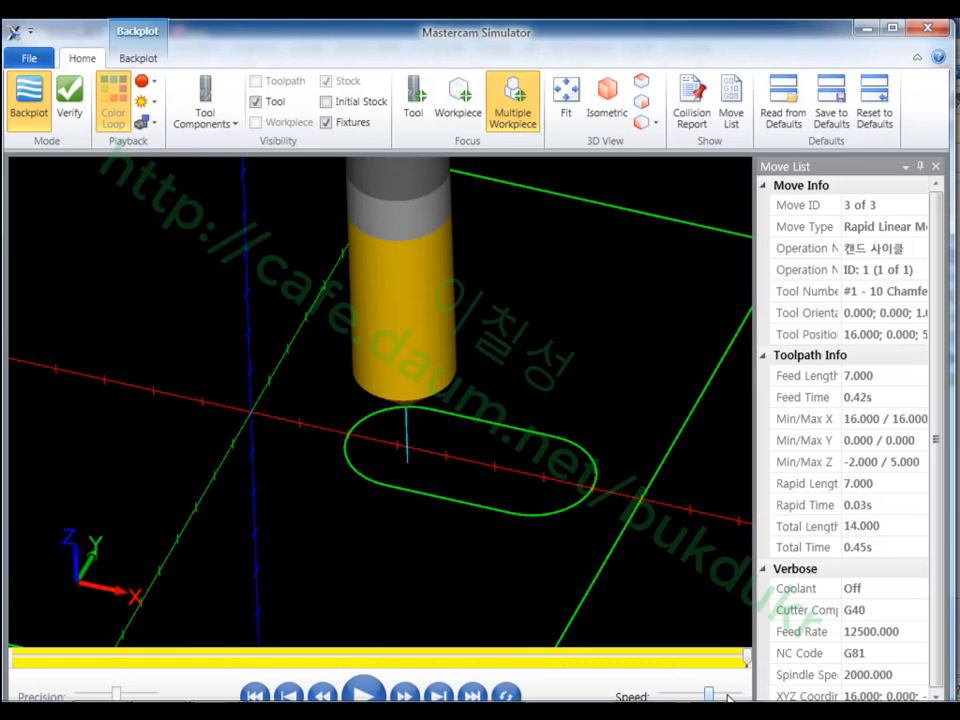
pyautogui.moveTo(478, 468); pyautogui.dragTo(532, 464, button='middle')
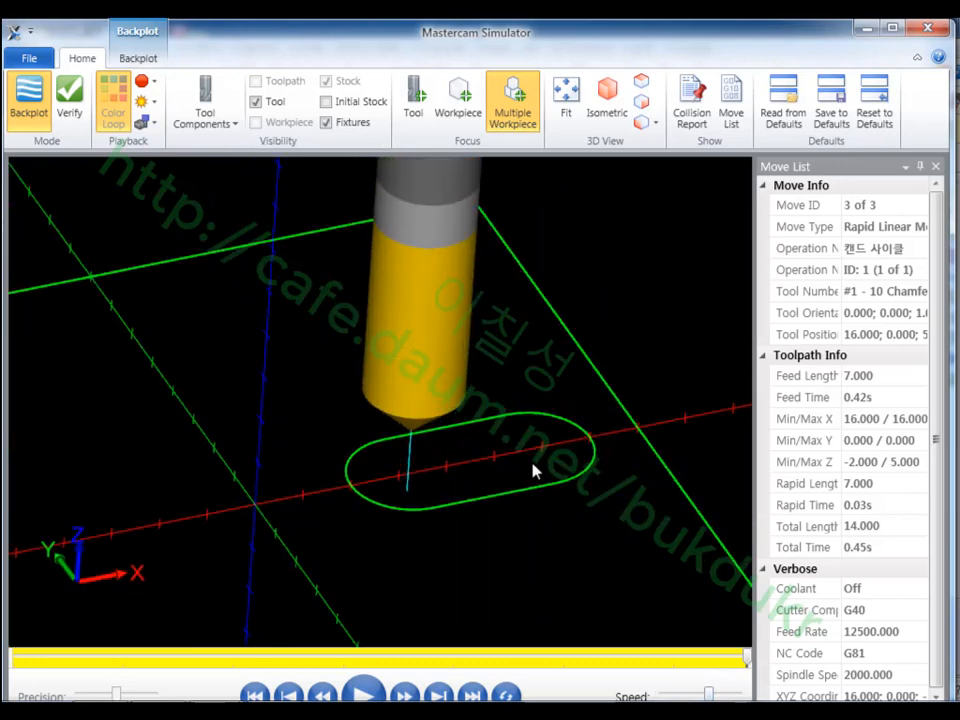
pyautogui.press('alt')
pyautogui.press('alt')
# Return to Verify mode to inspect the center-drilled hole in the solid stock, and close the simulator.
pyautogui.click(69, 98)
pyautogui.moveTo(519, 393); pyautogui.dragTo(476, 390, button='middle')
pyautogui.press('alt')
pyautogui.scroll(5, 523, 401)
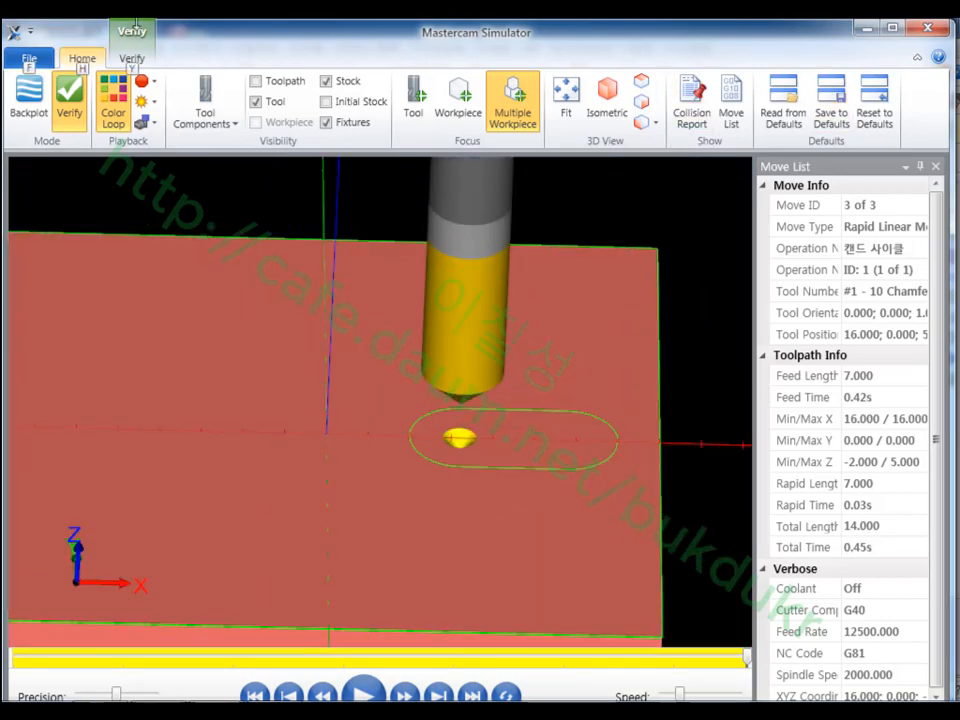
pyautogui.click(937, 29)
pyautogui.scroll(-1, 682, 394)
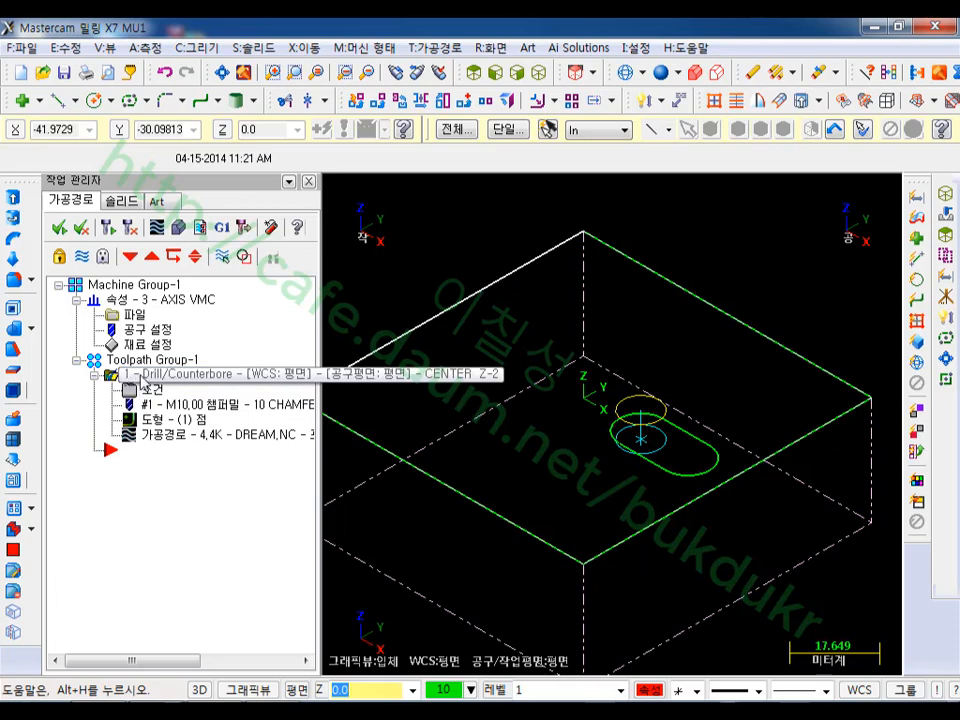
# Copy the center drill operation and place the copy after the original.
pyautogui.moveTo(140, 376); pyautogui.dragTo(155, 507)
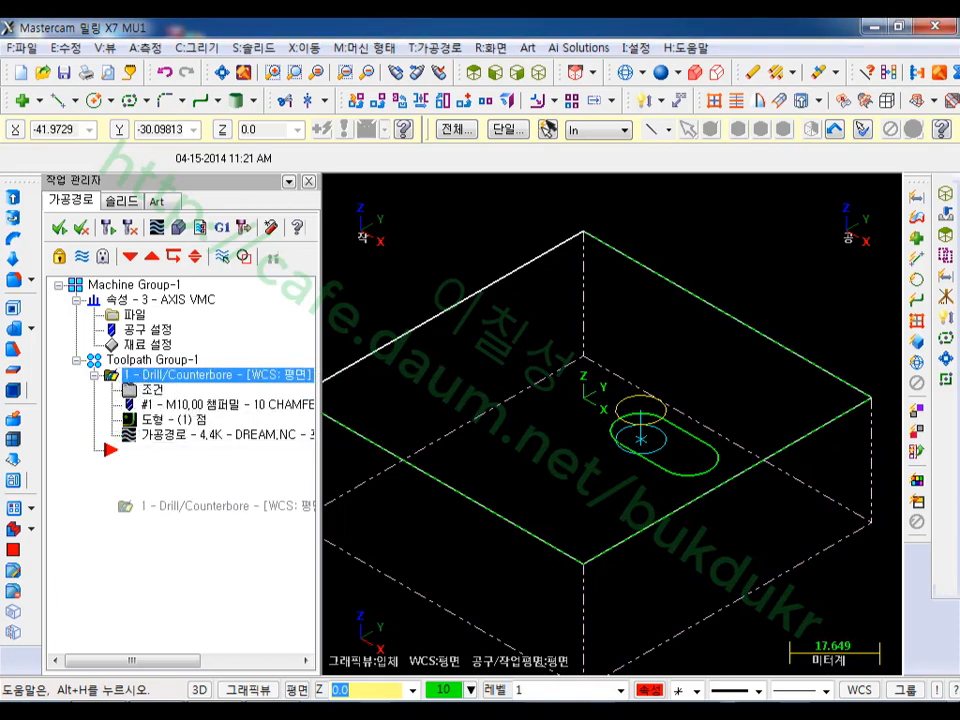
pyautogui.moveTo(155, 507); pyautogui.dragTo(153, 503, button='right')
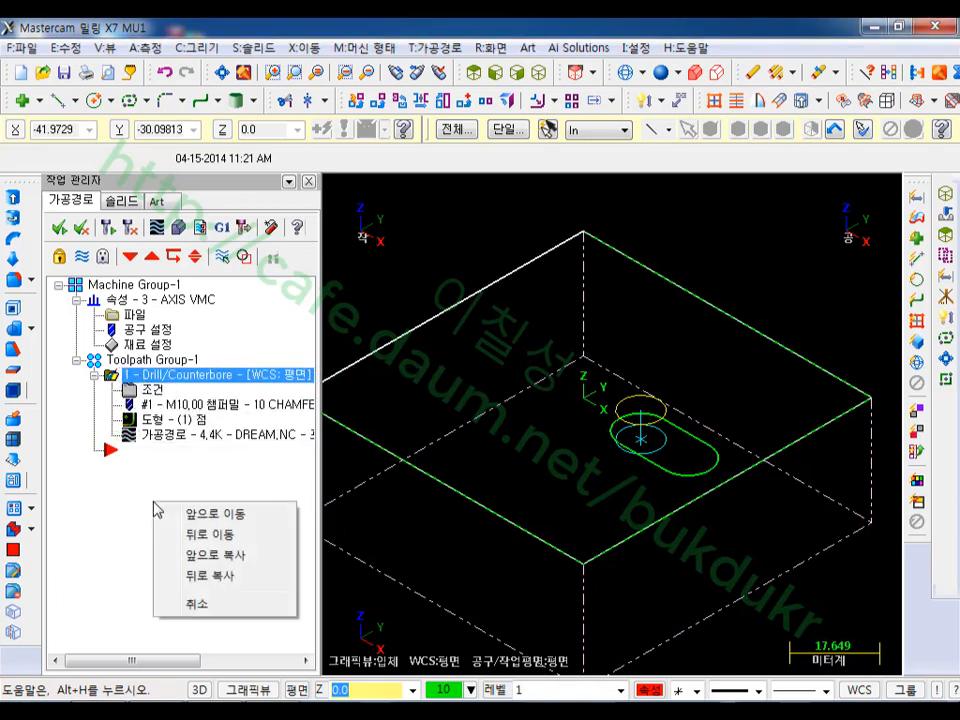
pyautogui.click(223, 579)
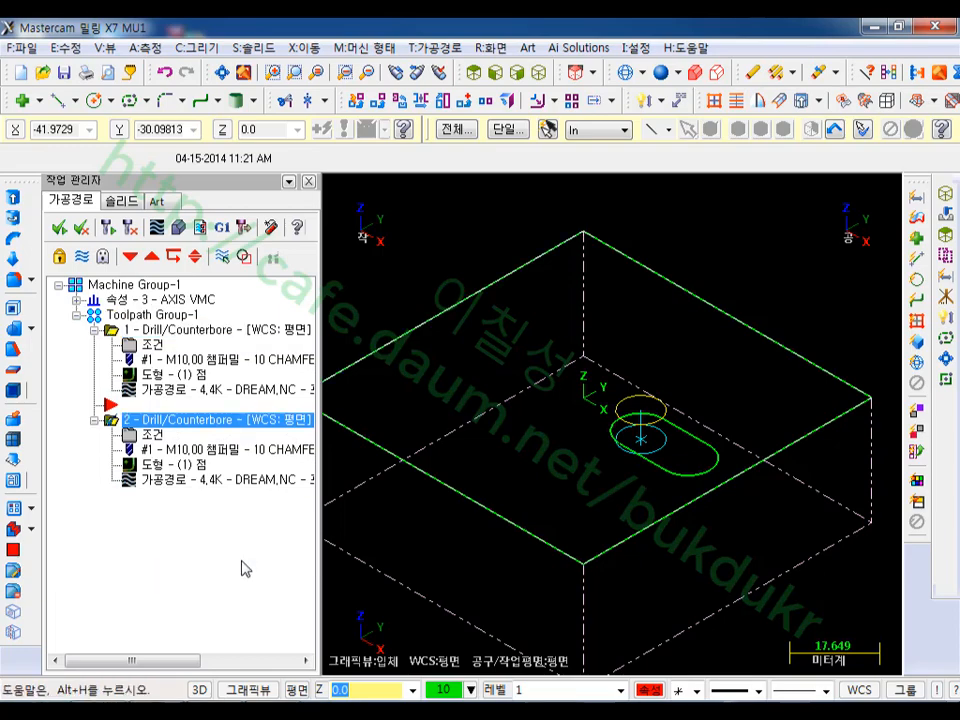
# Open the tool library from the tool settings of the copied drill operation.
pyautogui.click(149, 434)
pyautogui.click(97, 162)
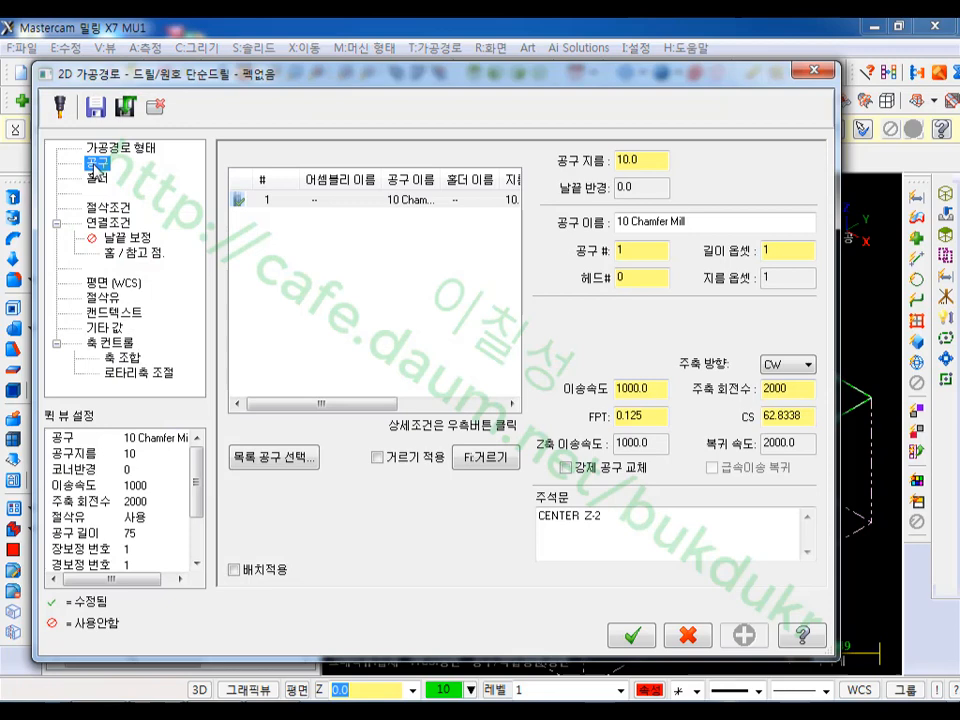
pyautogui.rightClick(301, 271)
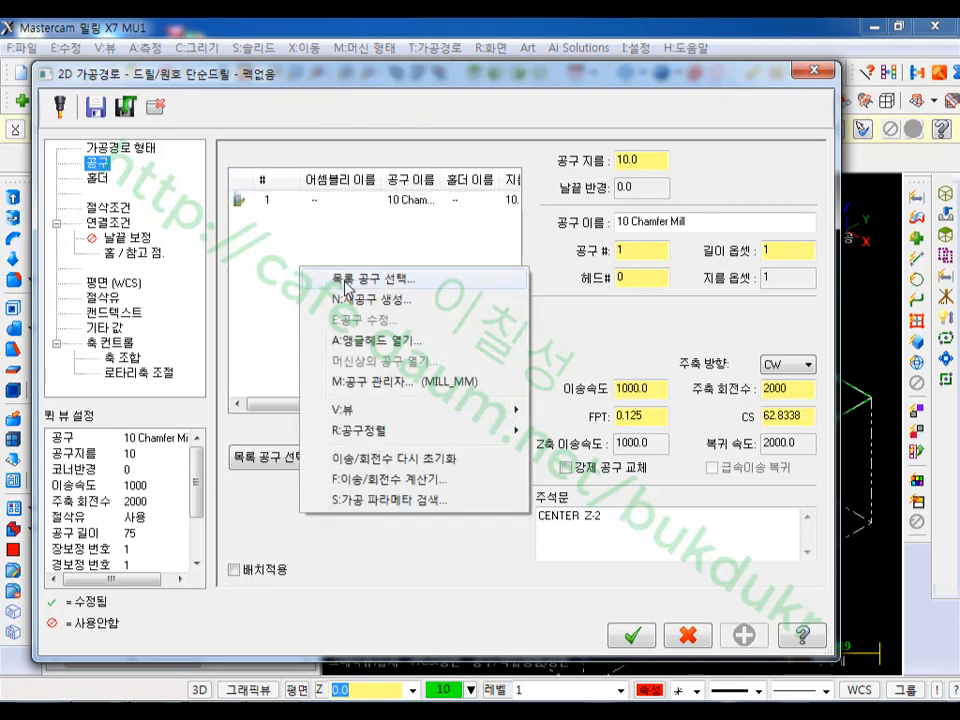
pyautogui.click(346, 282)
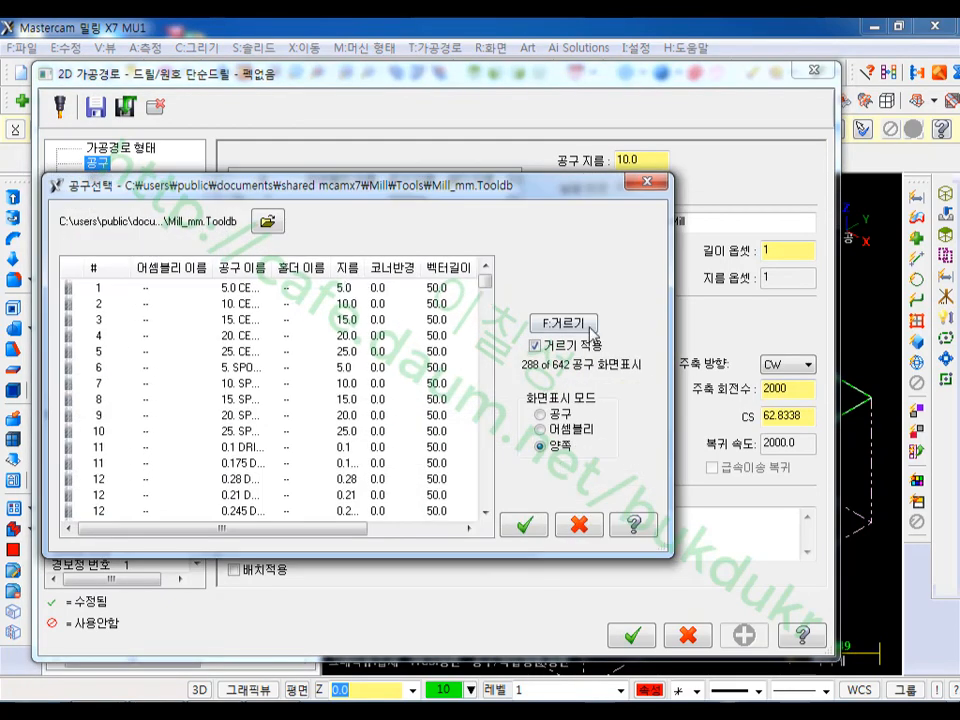
# Filter the library to drills with a diameter equal to 8.5 and assign the 8.5 DRILL to the operation.
pyautogui.click(589, 328)
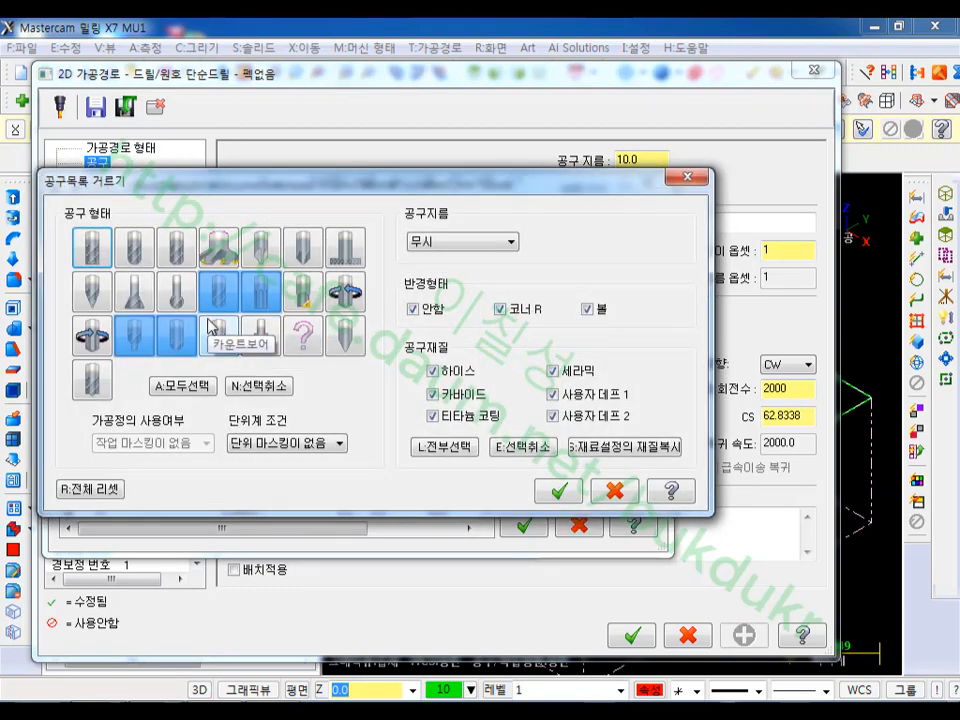
pyautogui.click(279, 389)
pyautogui.click(218, 290)
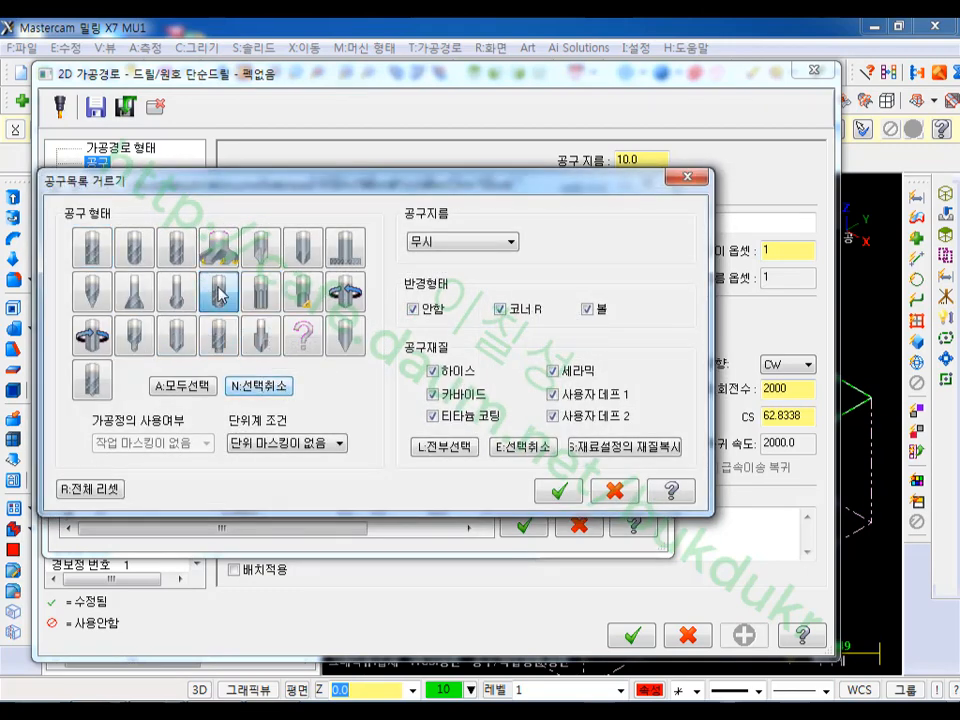
pyautogui.click(442, 246)
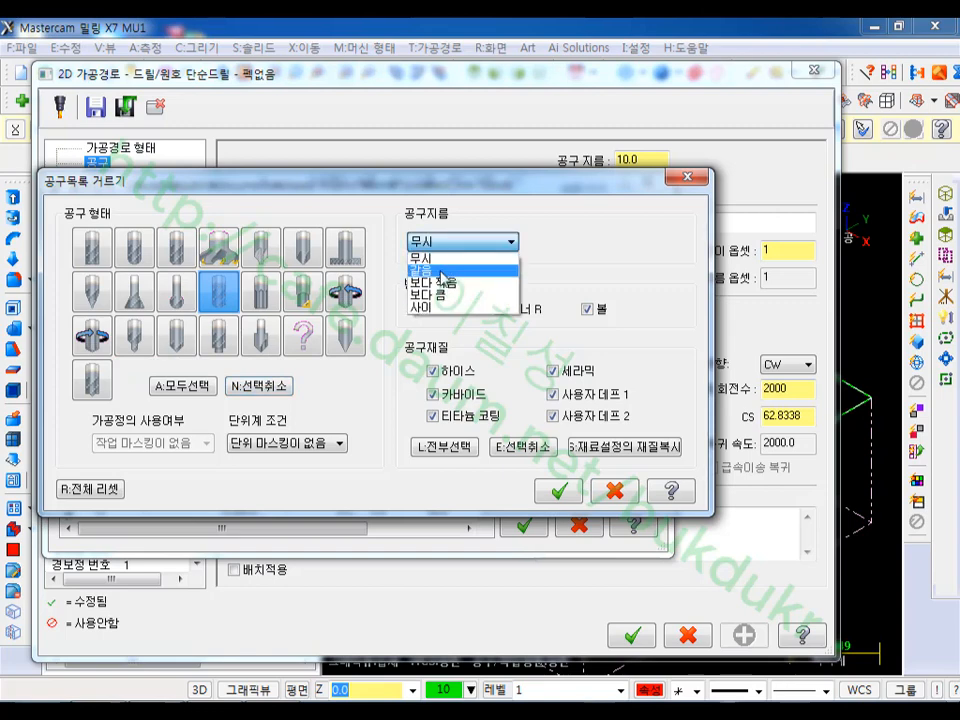
pyautogui.click(432, 270)
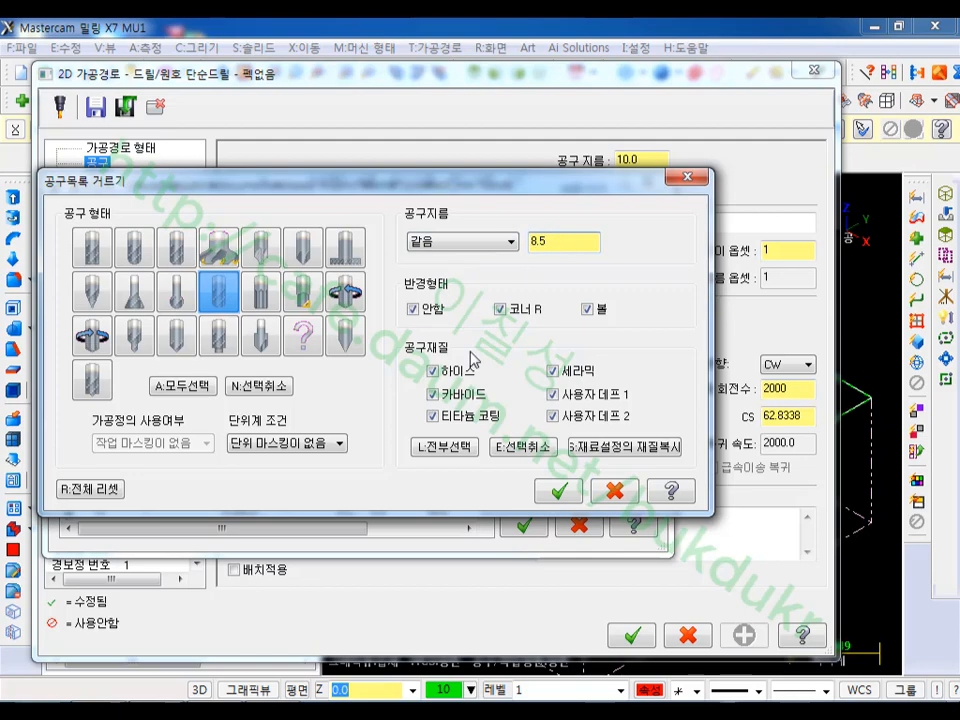
pyautogui.click(558, 490)
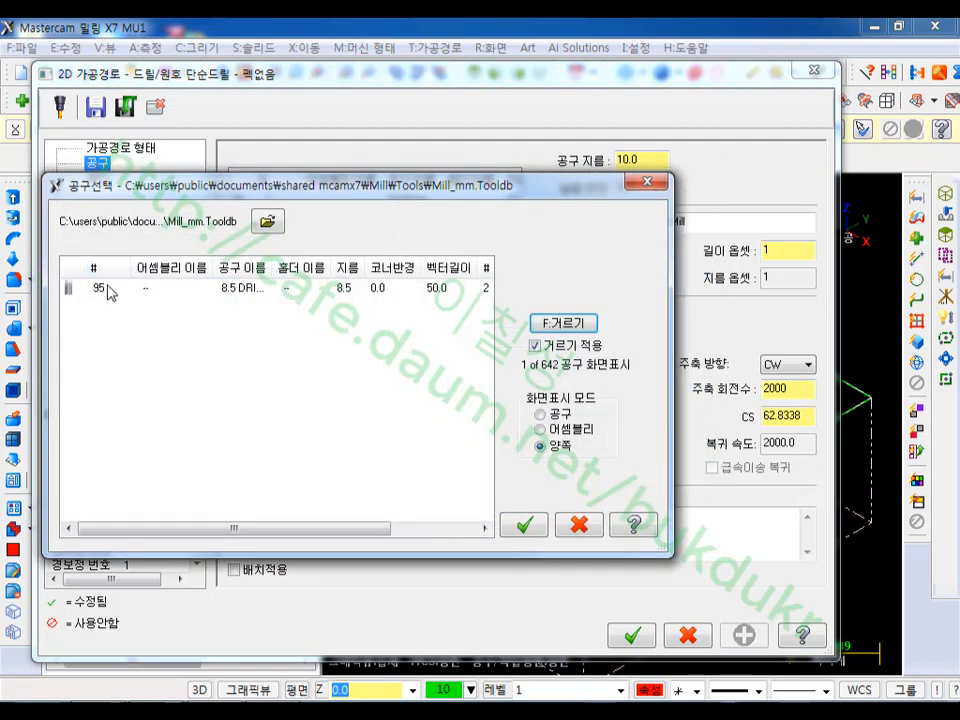
pyautogui.doubleClick(109, 291)
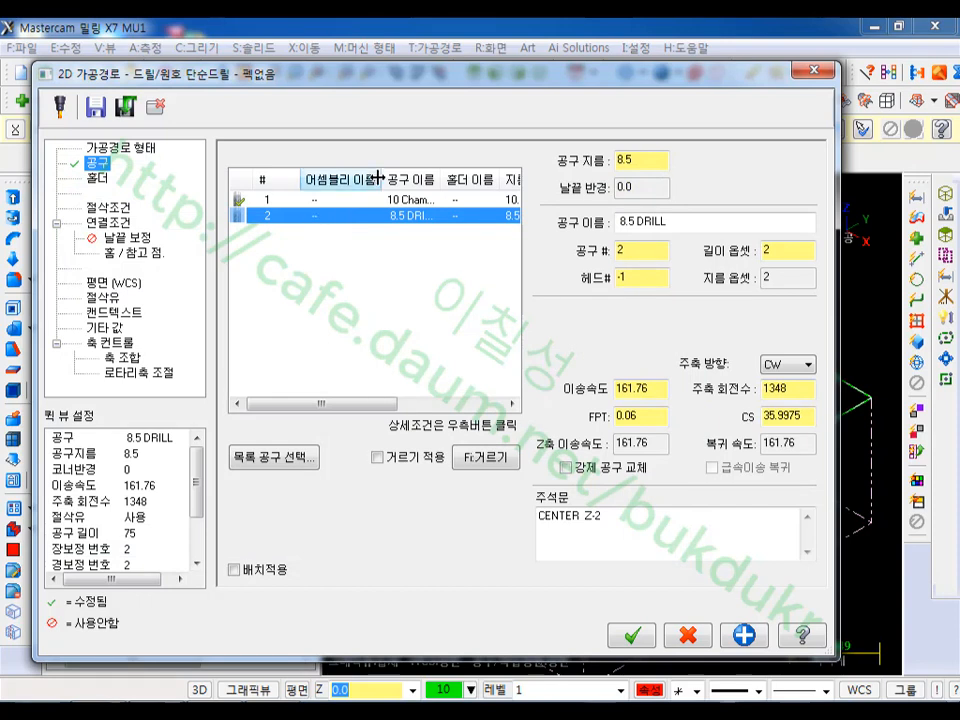
# Edit the 8.5 DRILL tool definition, setting the feed rate, Z feed rate, retract rate and spindle speed to 2000.
pyautogui.moveTo(383, 180); pyautogui.dragTo(290, 180)
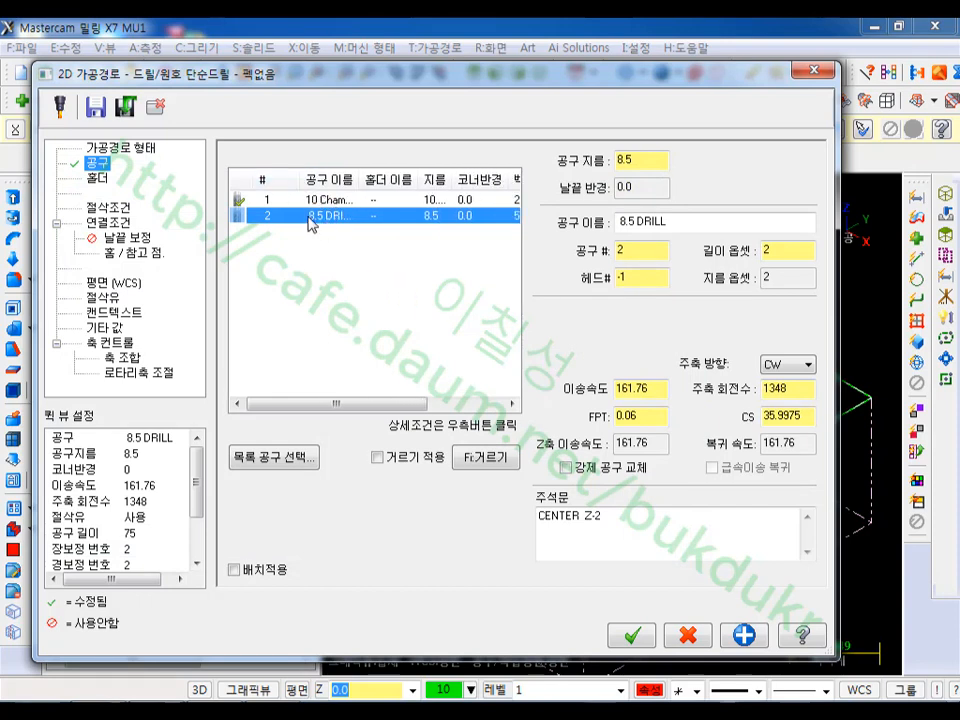
pyautogui.doubleClick(309, 216)
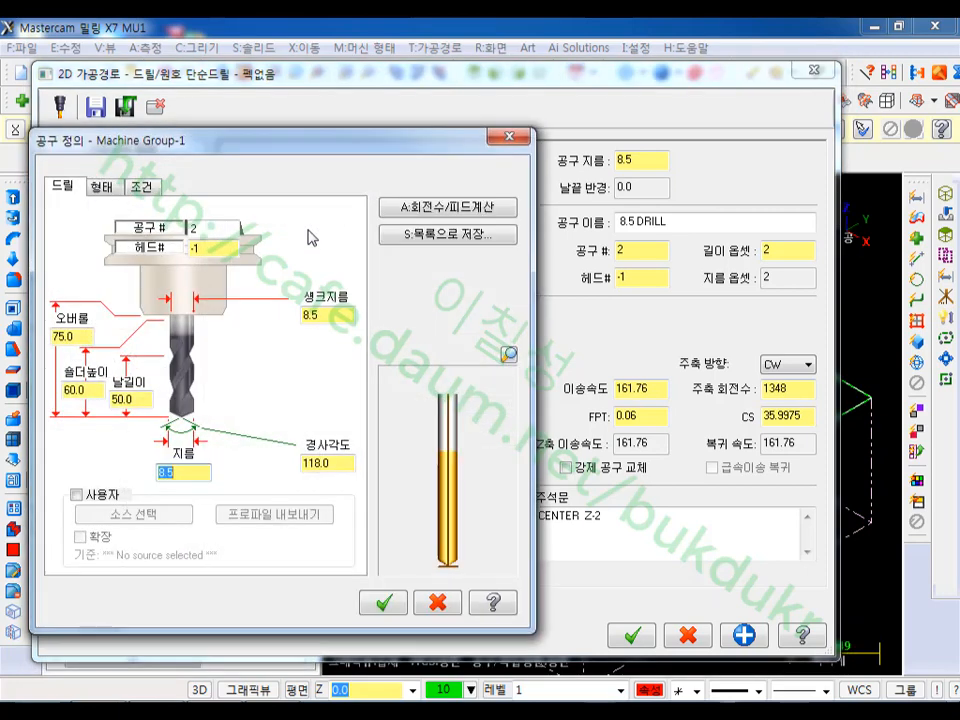
pyautogui.click(140, 187)
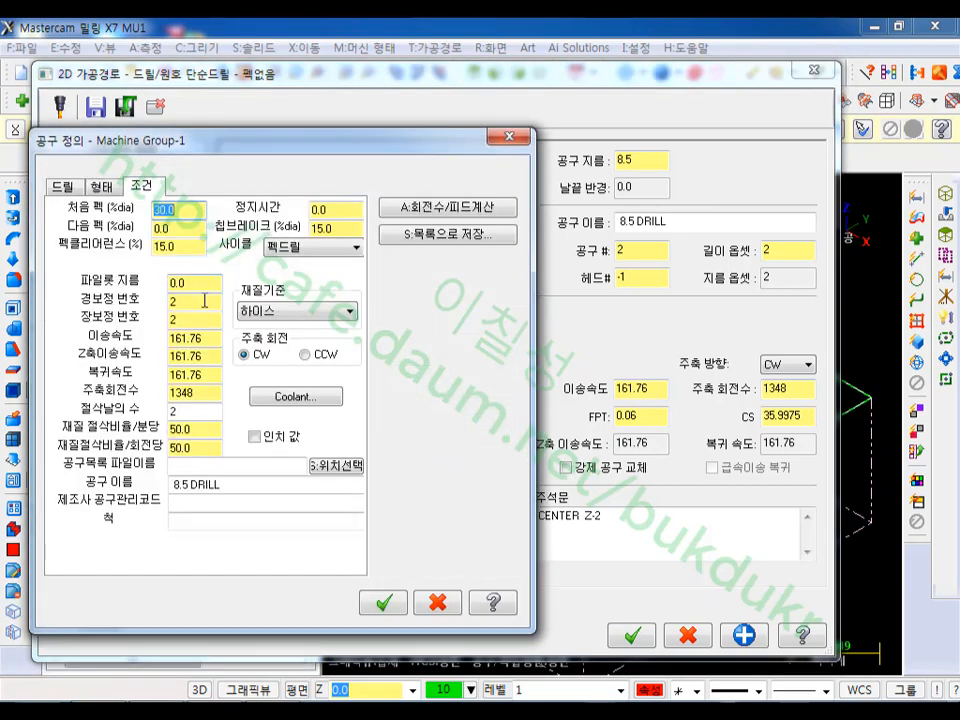
pyautogui.click(217, 337)
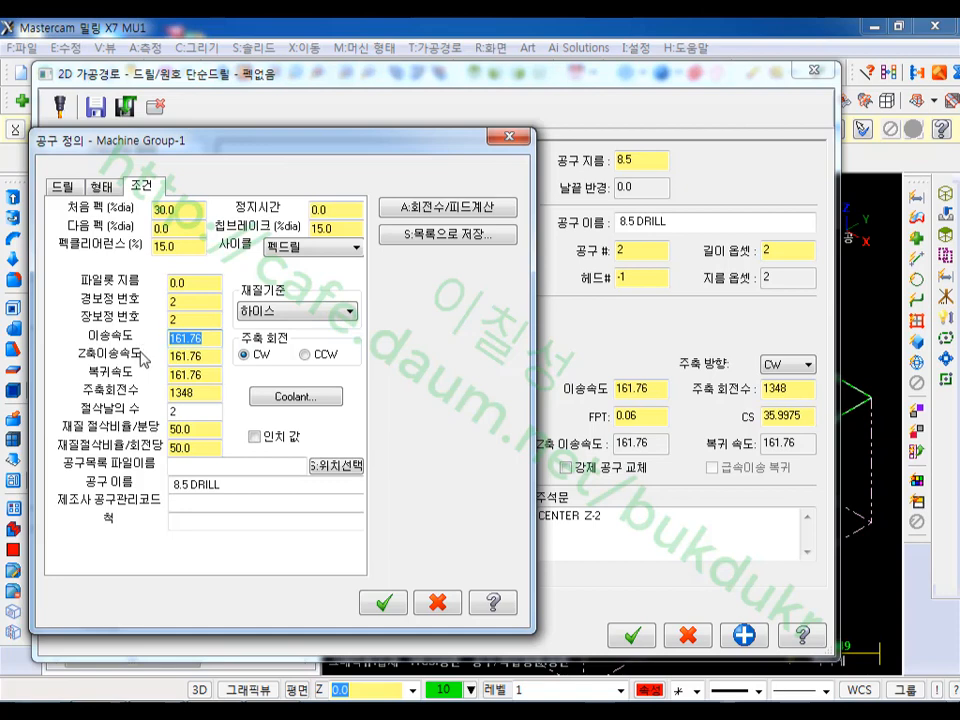
pyautogui.write('2000')
pyautogui.press('Tab')
pyautogui.write('2')
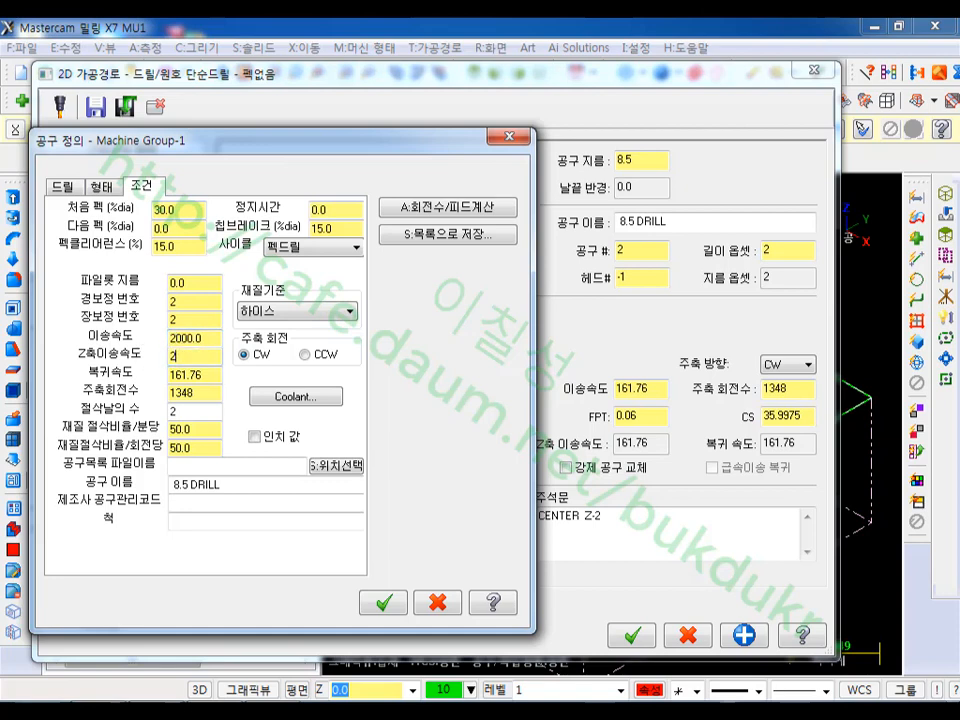
pyautogui.press('Tab')
pyautogui.write('2')
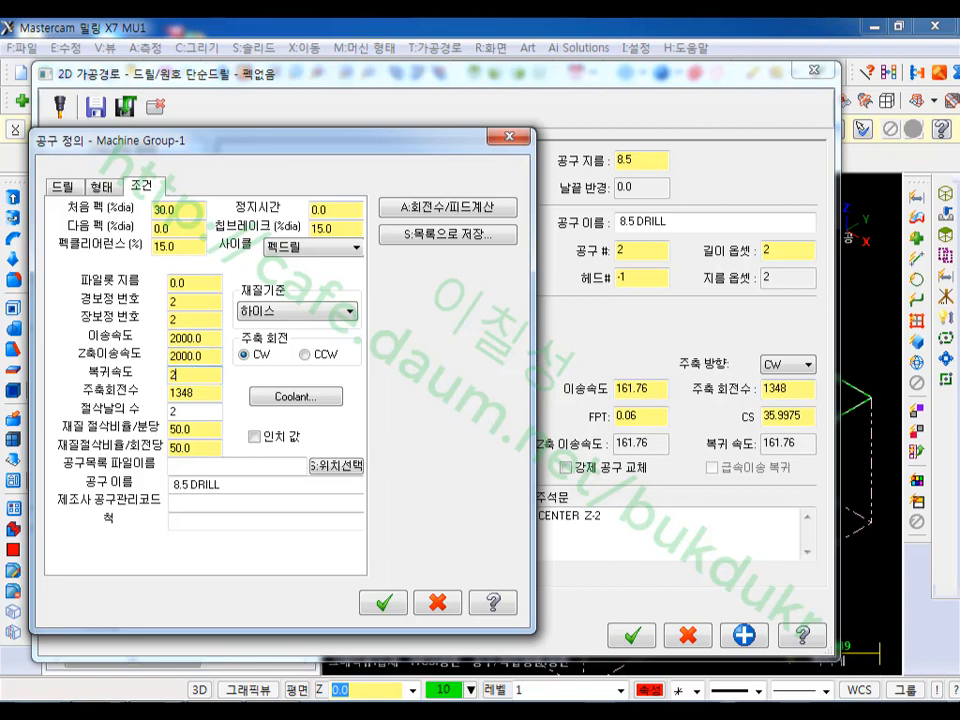
pyautogui.write('000')
pyautogui.press('Tab')
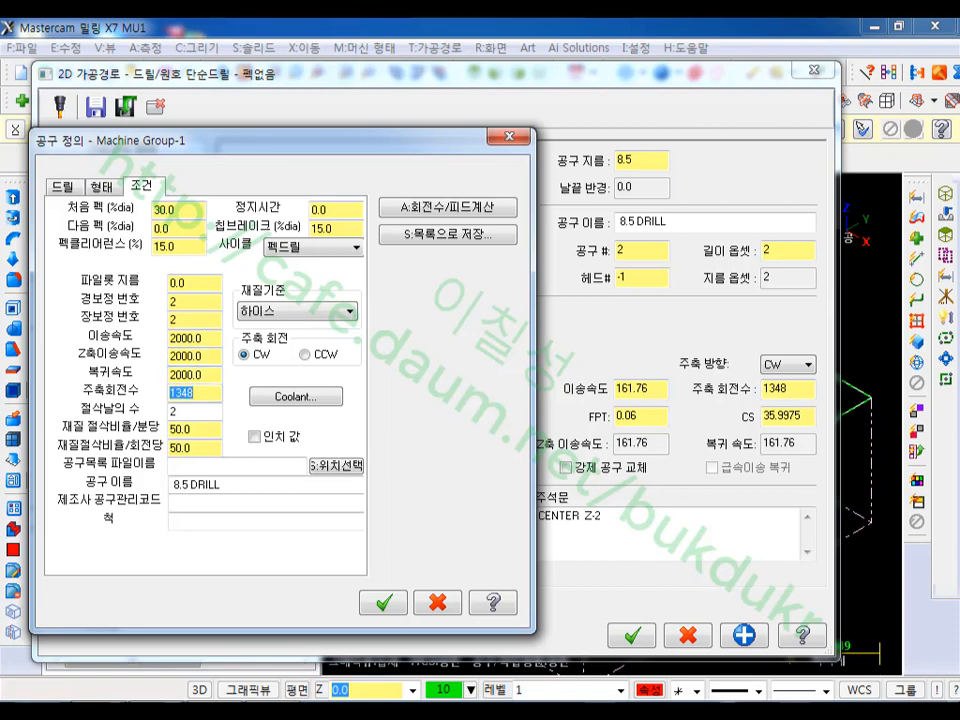
pyautogui.write('2000')
# Set the drill's feed rate and Z feed rate to 1500 and accept the tool definition.
pyautogui.click(212, 338)
pyautogui.write('1500')
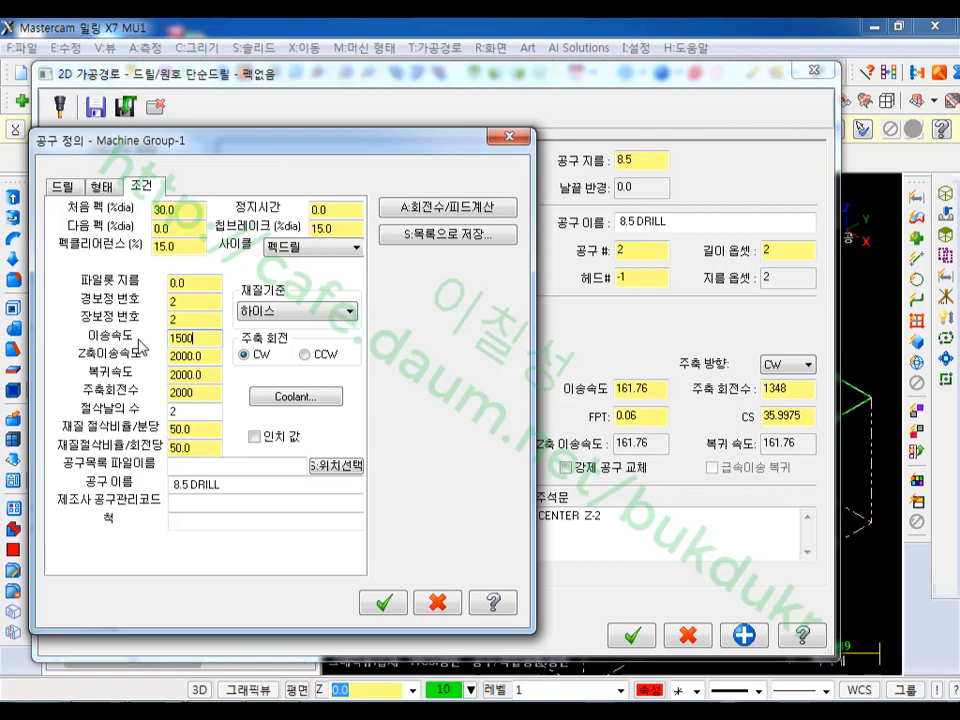
pyautogui.press('Tab')
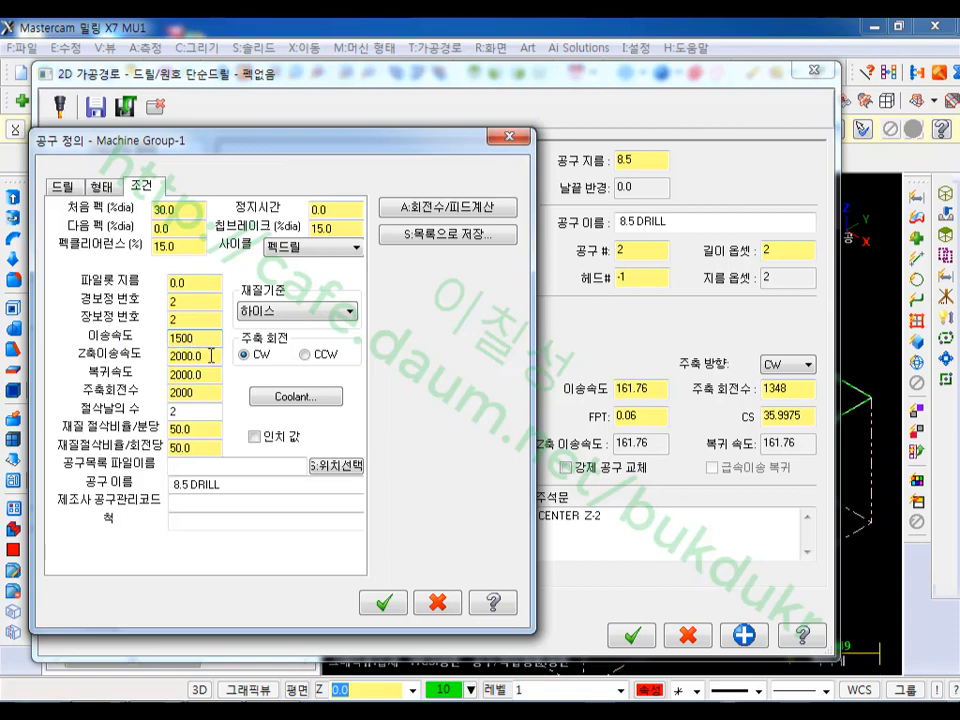
pyautogui.write('15')
pyautogui.click(238, 487)
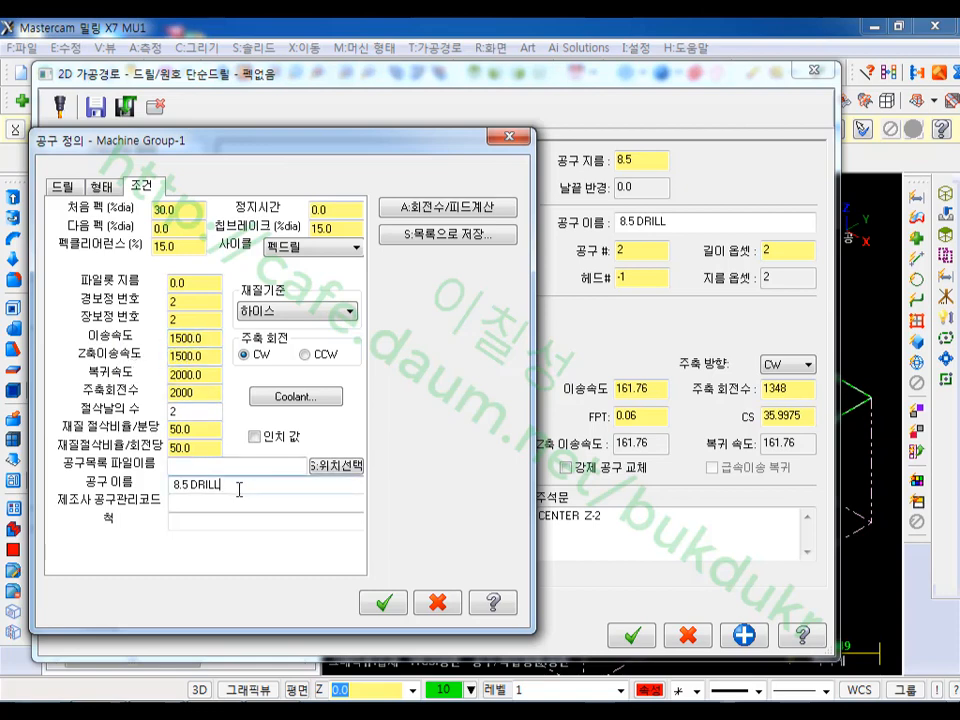
pyautogui.click(383, 602)
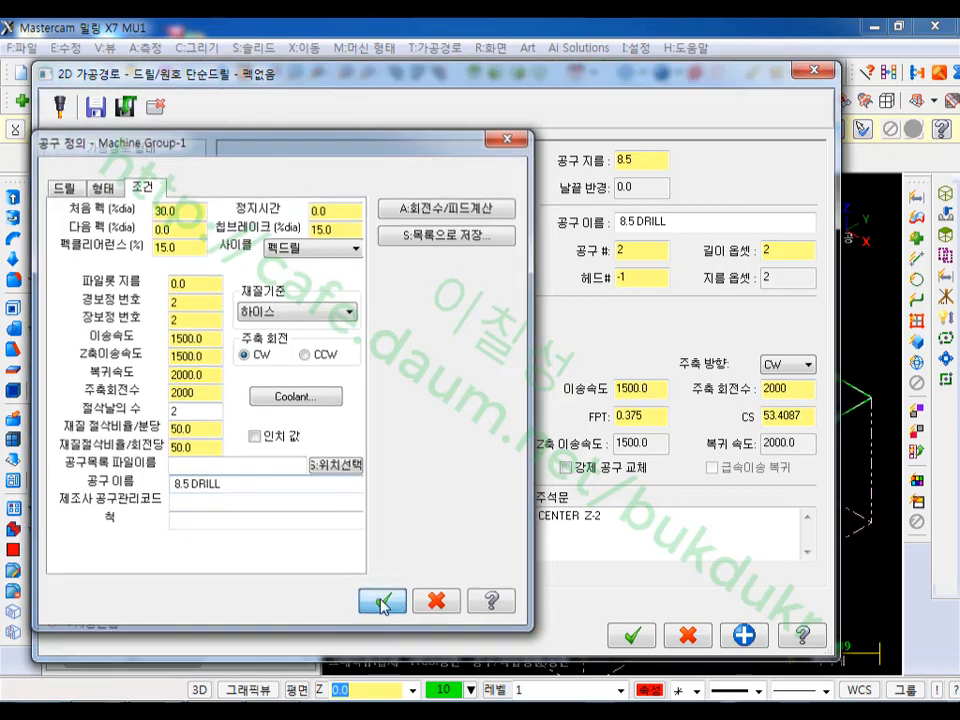
# Replace the copied operation's comment with 8.5DRILL Z-9.8.
pyautogui.moveTo(628, 520); pyautogui.dragTo(463, 536)
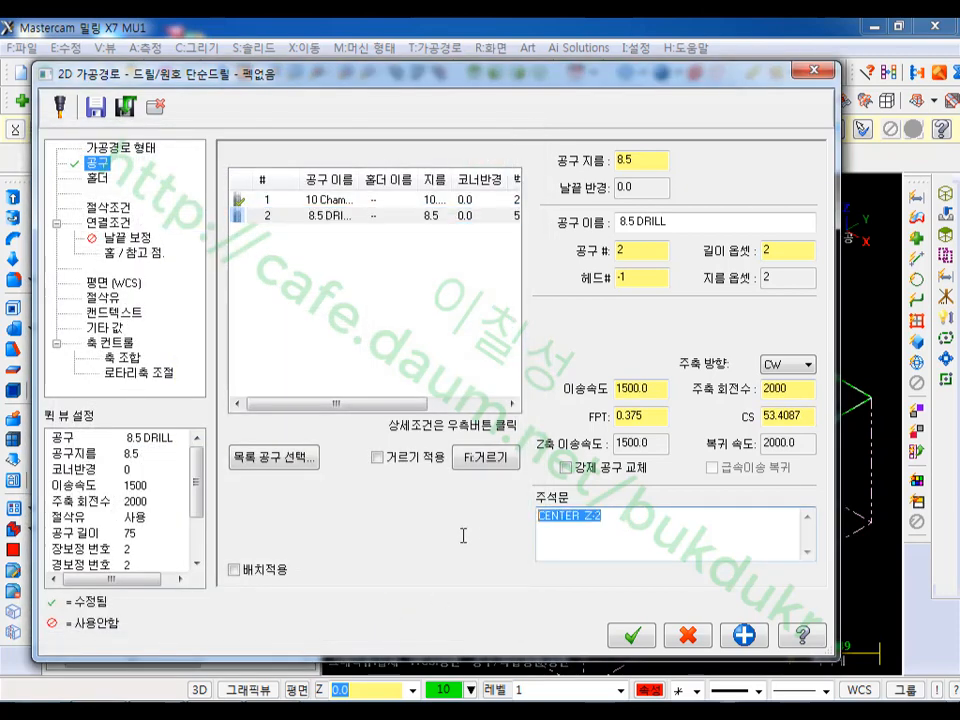
pyautogui.write('8.5DRILL Z')
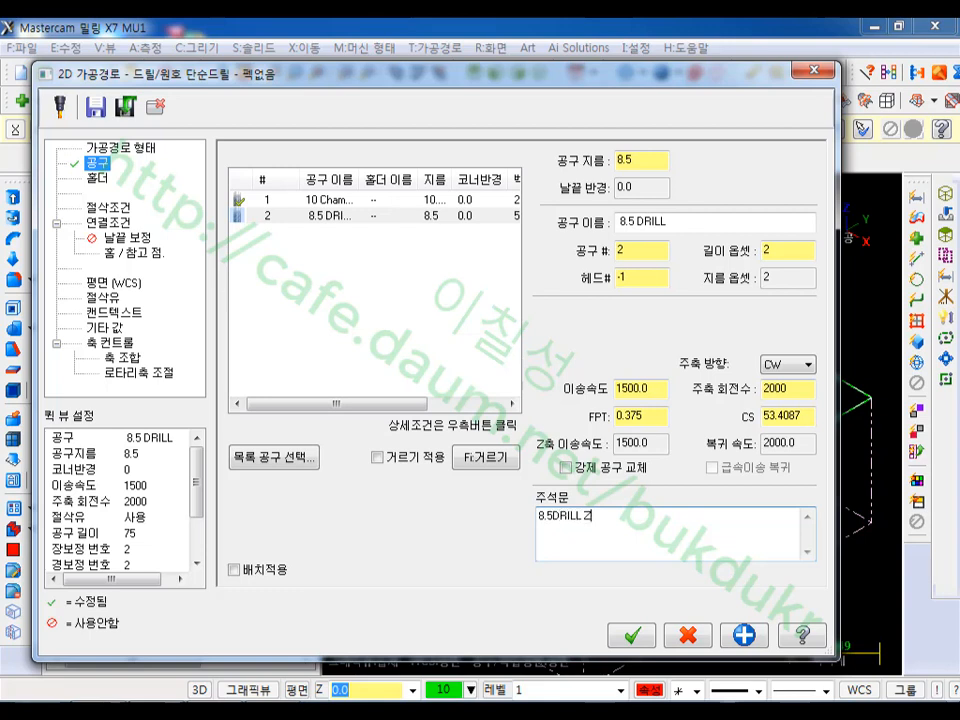
pyautogui.write('-9.8')
# Set the drilling depth to -9.8 in the linking parameters and accept the operation's settings.
pyautogui.click(107, 207)
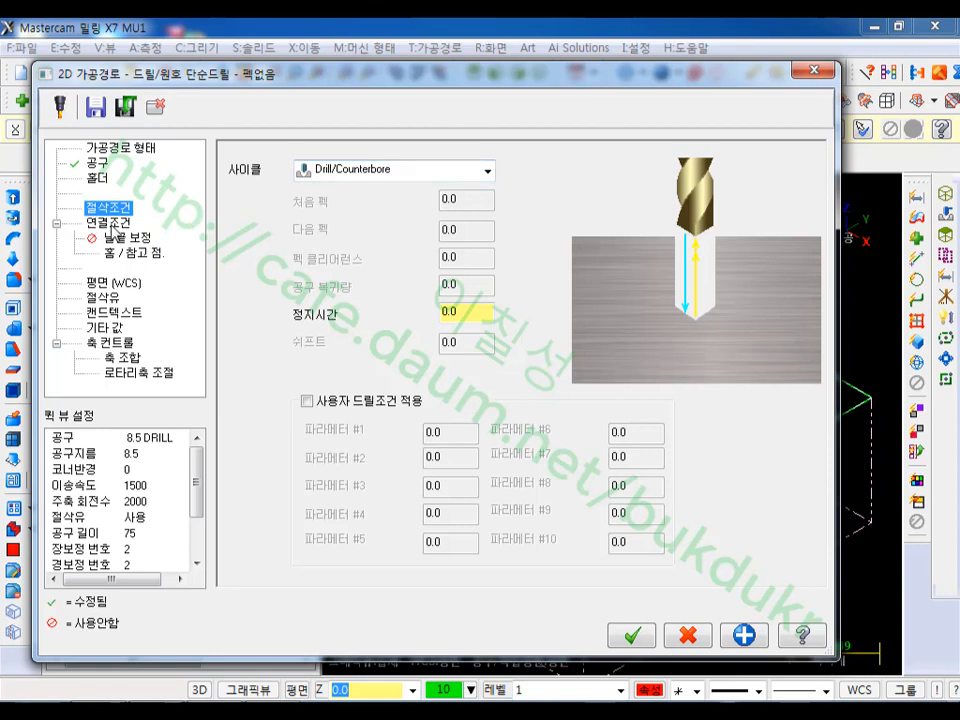
pyautogui.click(110, 222)
pyautogui.click(558, 501)
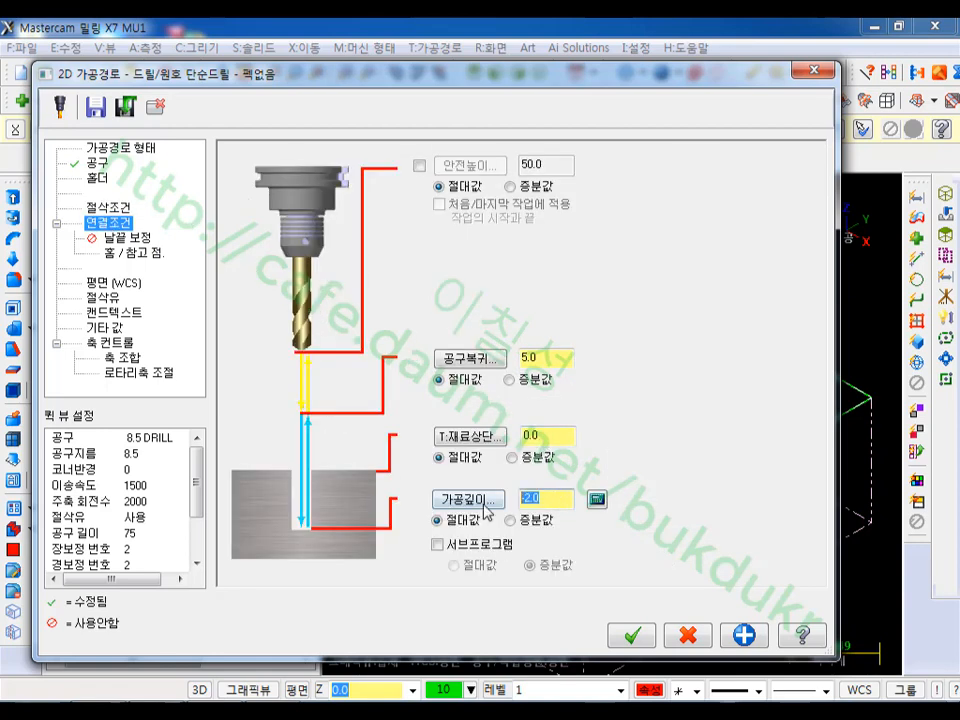
pyautogui.write('-9.8')
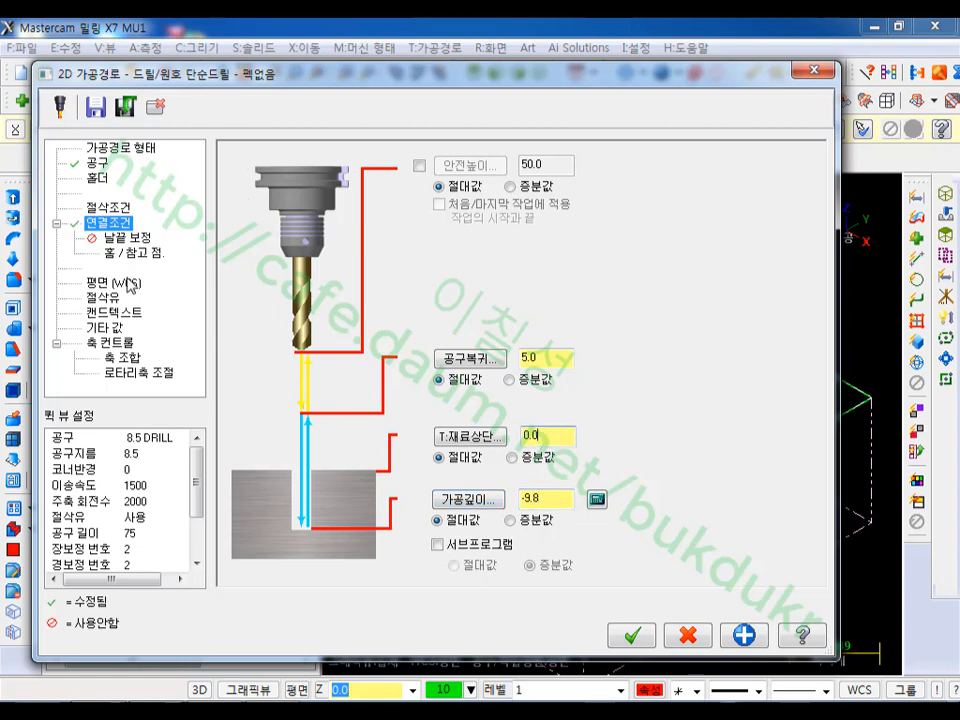
pyautogui.click(632, 636)
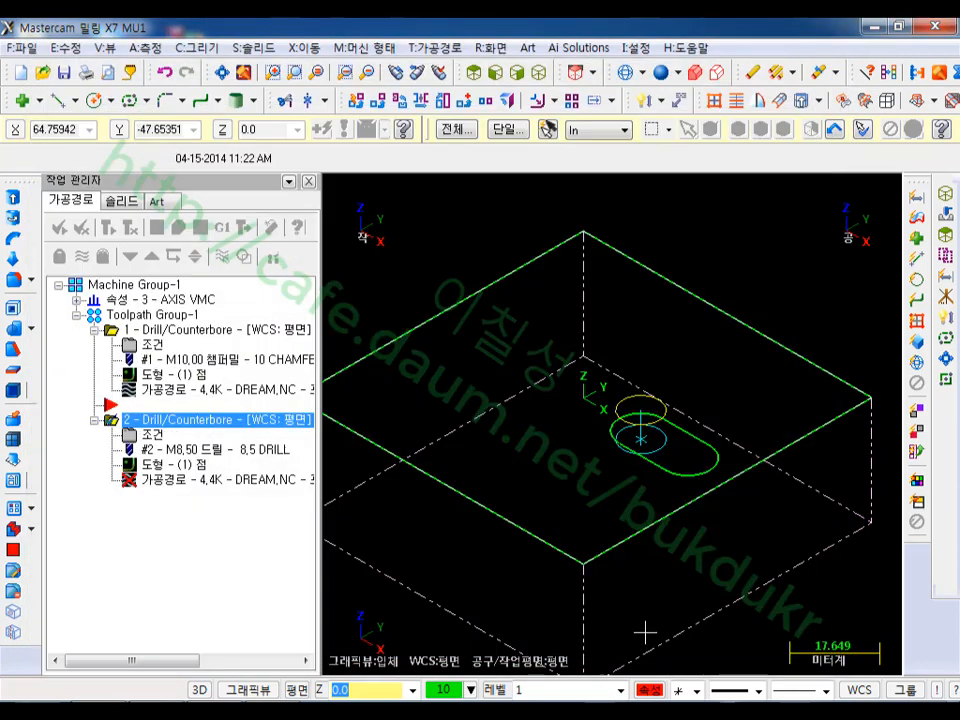
# Regenerate the 8.5 mm drill toolpath and tidy the operations list, with the insert arrow last and both operations collapsed.
pyautogui.click(107, 229)
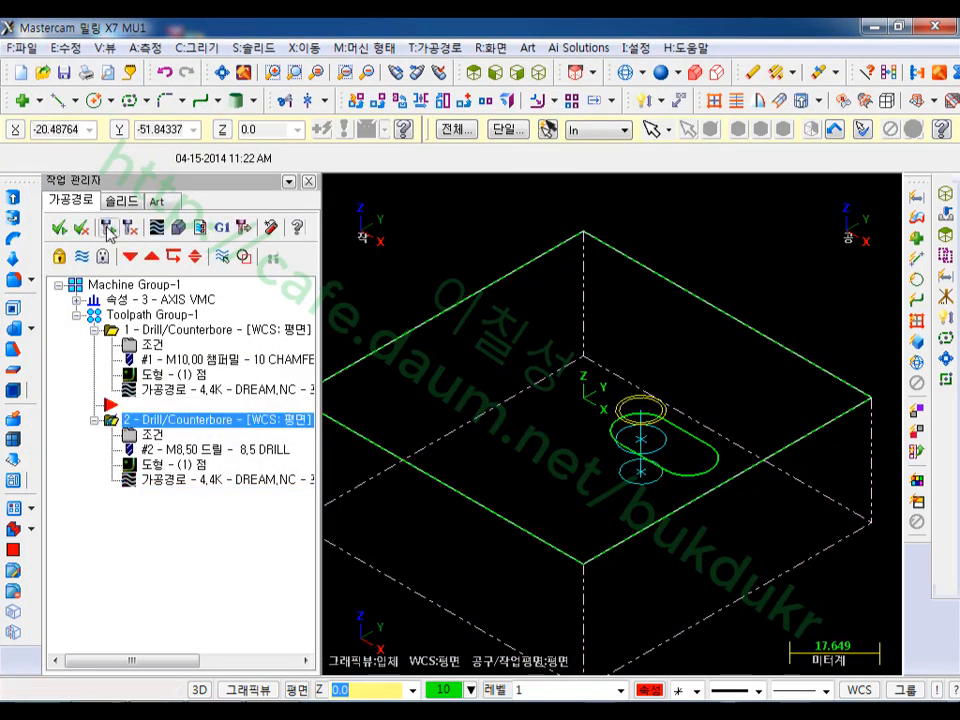
pyautogui.click(130, 259)
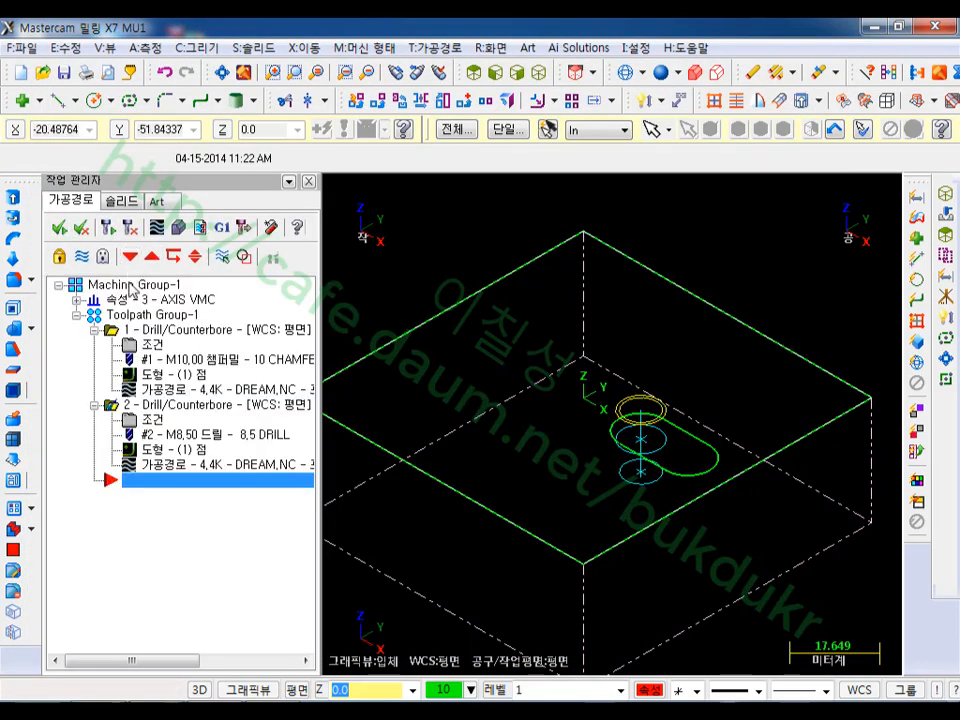
pyautogui.click(94, 330)
pyautogui.click(94, 345)
# Play the backplot of both drill operations in Toolpath Group-1 and close it.
pyautogui.click(130, 316)
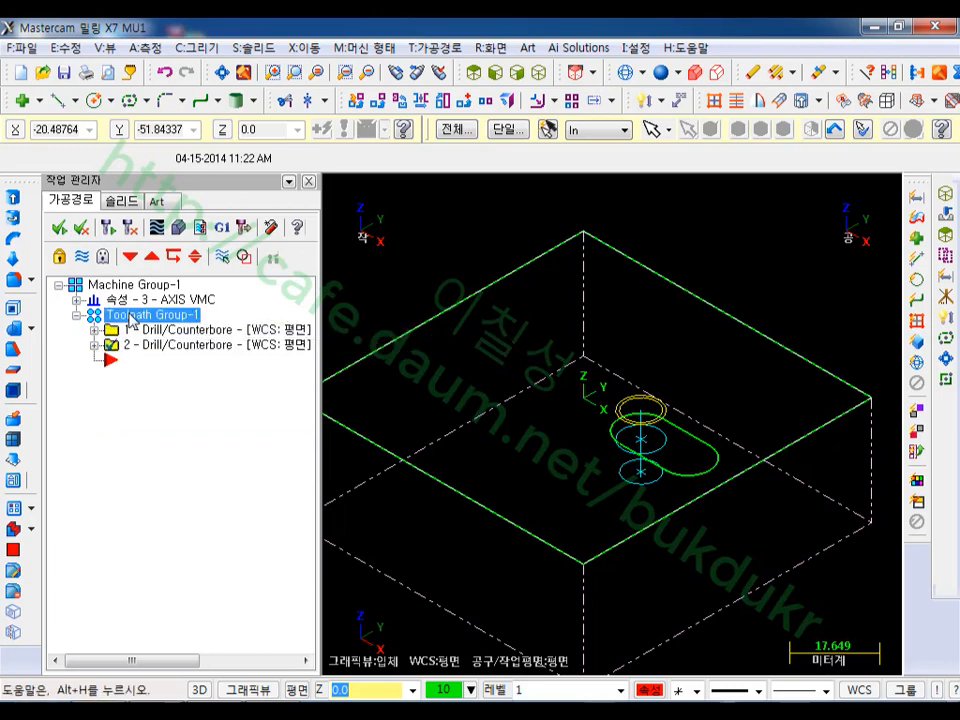
pyautogui.click(158, 230)
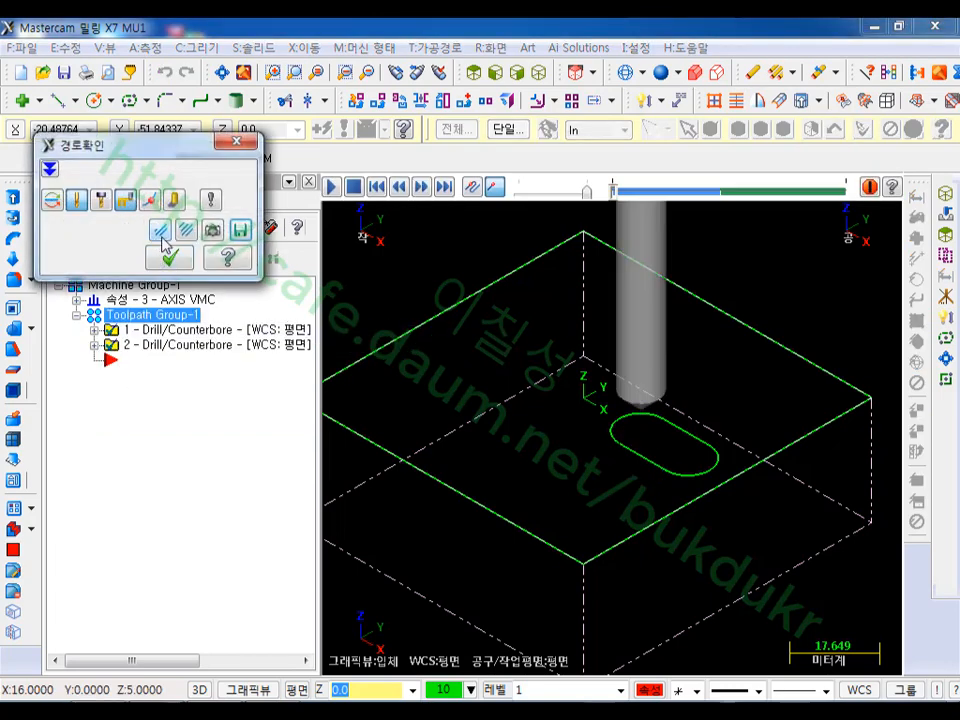
pyautogui.click(330, 187)
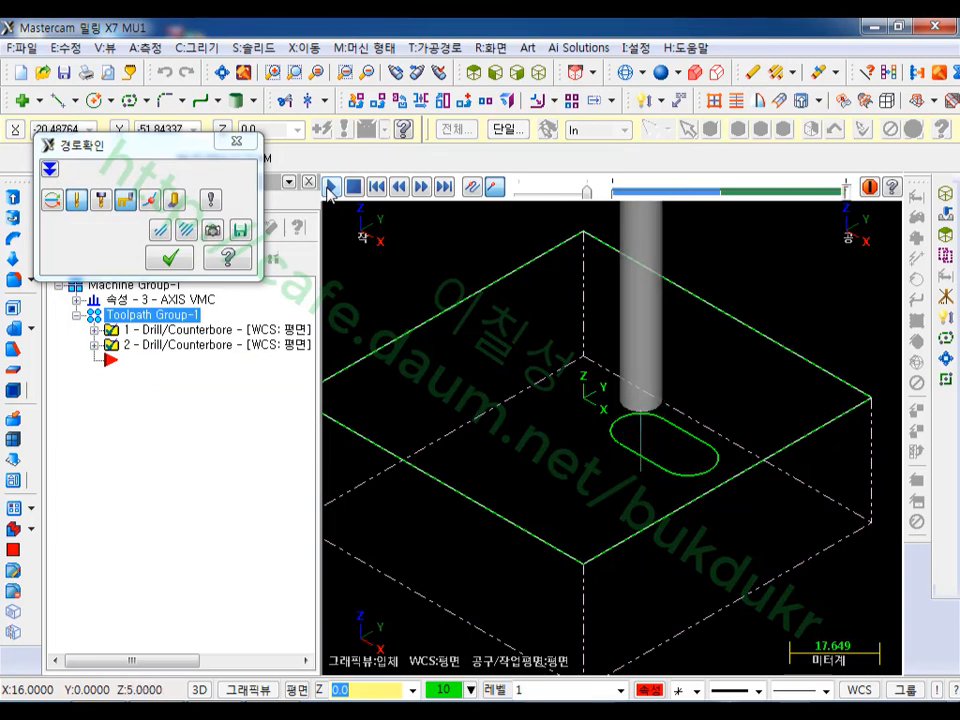
pyautogui.click(170, 259)
# Run the Verify simulation of both drill operations and make the stock translucent.
pyautogui.click(181, 224)
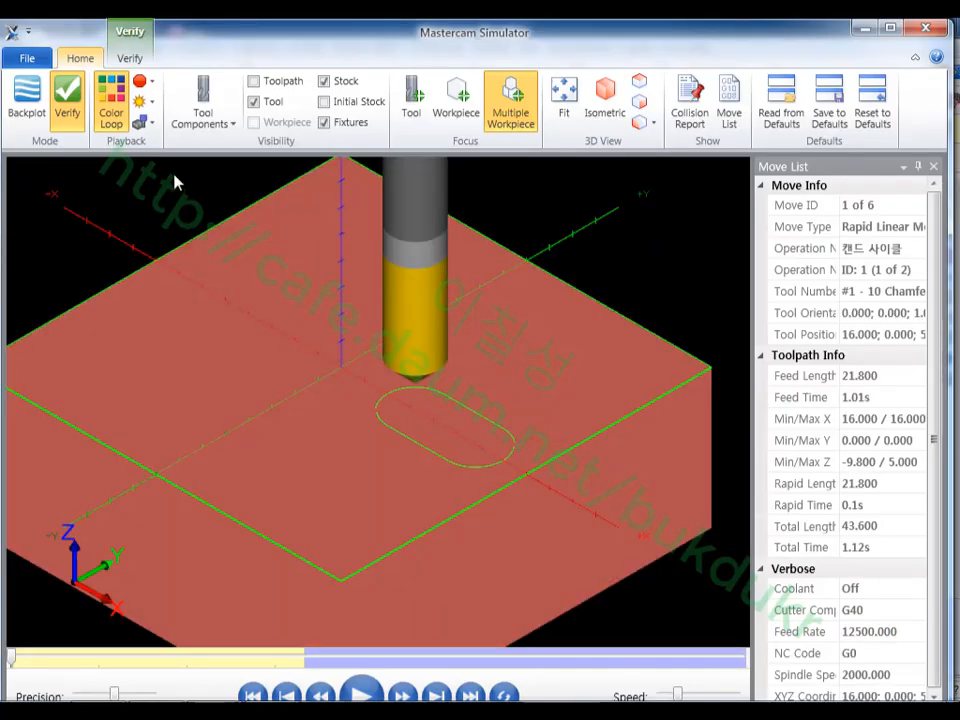
pyautogui.click(362, 694)
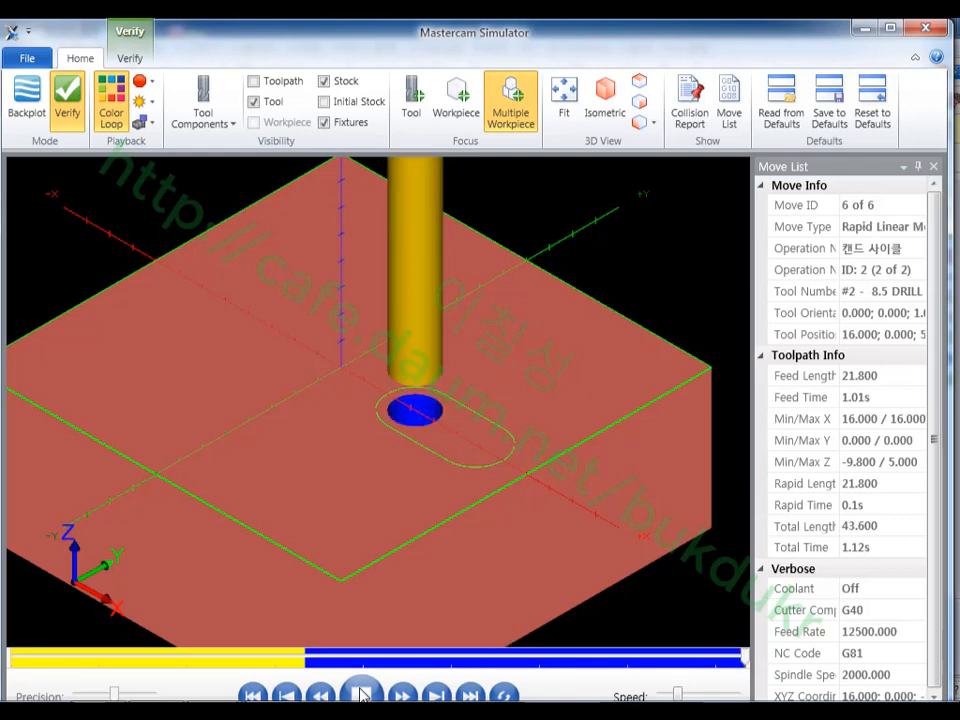
pyautogui.click(349, 84)
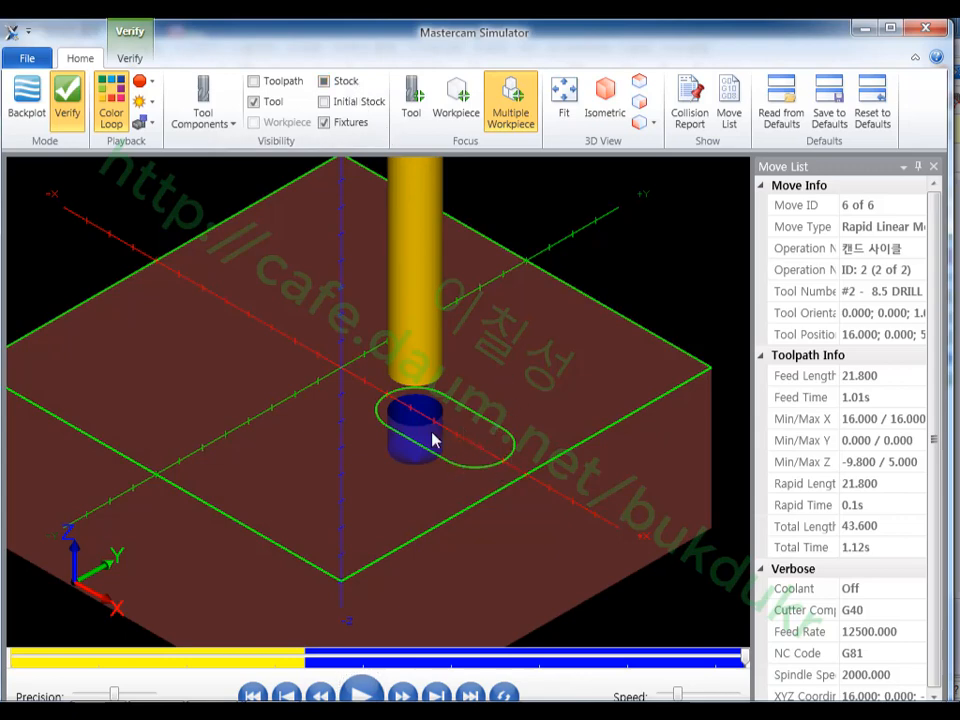
# Examine the shape and depth of the drilled hole through the translucent stock, and close the simulator.
pyautogui.moveTo(431, 439); pyautogui.dragTo(509, 437, button='middle')
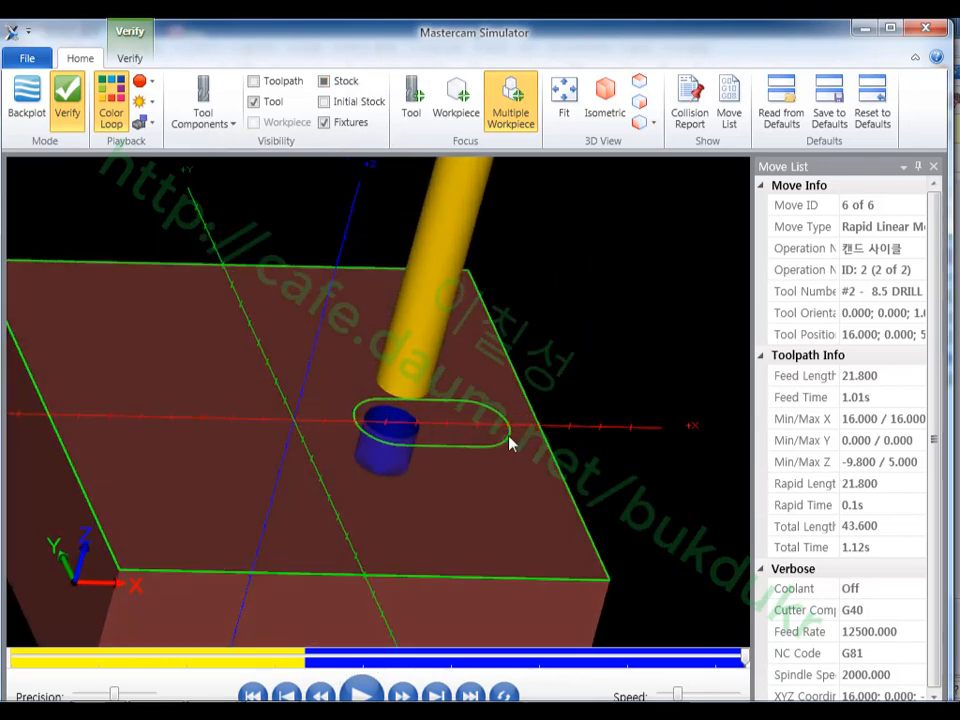
pyautogui.scroll(4, 461, 412)
pyautogui.moveTo(289, 477); pyautogui.dragTo(277, 452, button='middle')
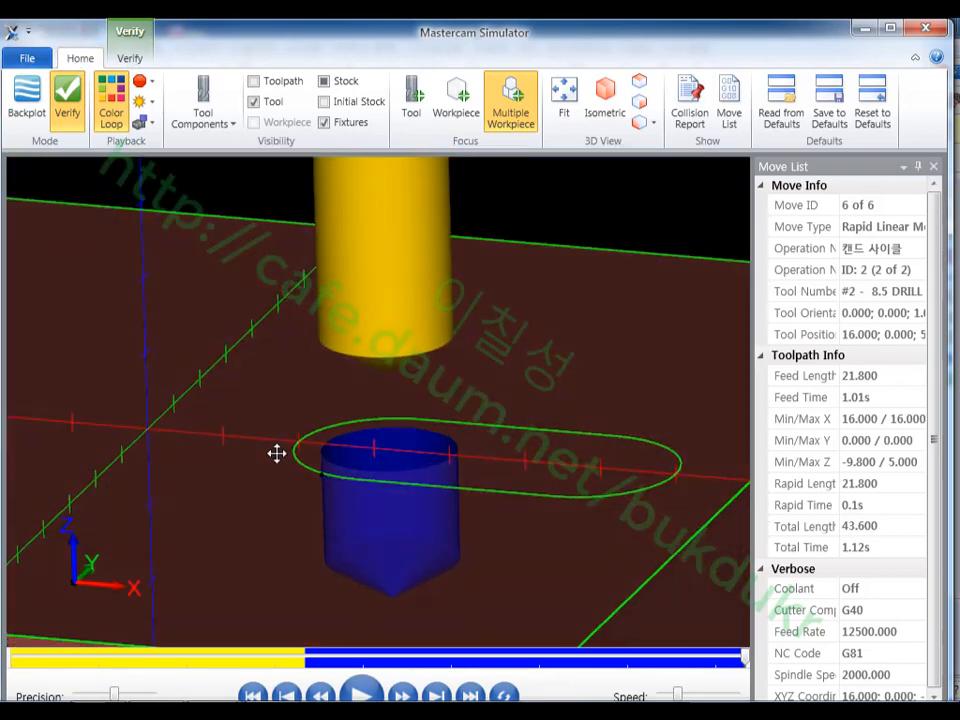
pyautogui.press('alt')
pyautogui.scroll(-5, 286, 461)
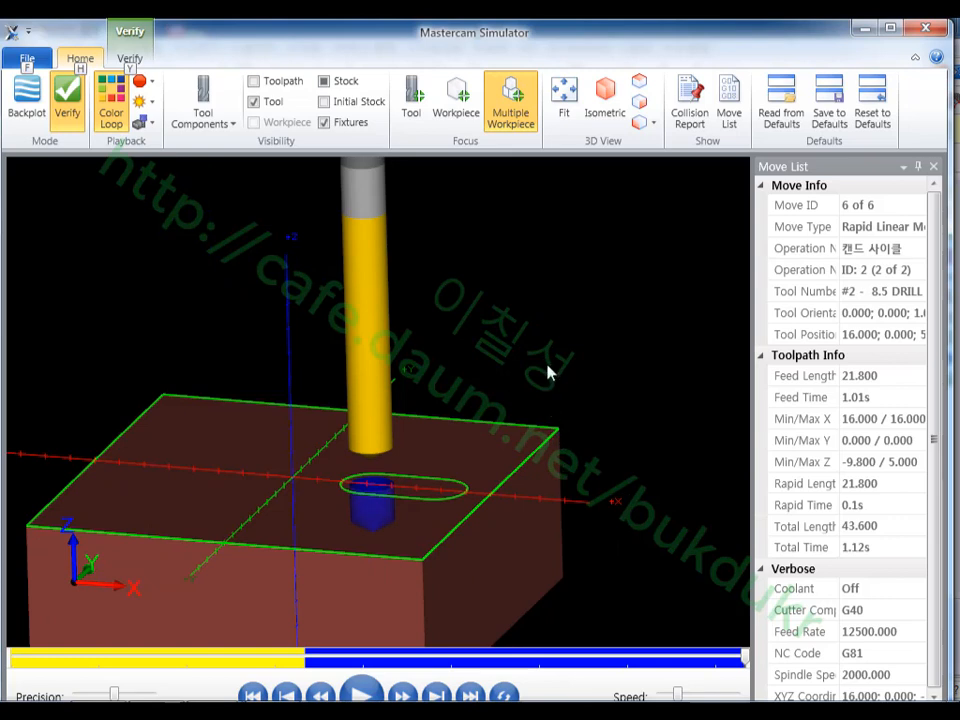
pyautogui.hotkey('alt', 'F4')
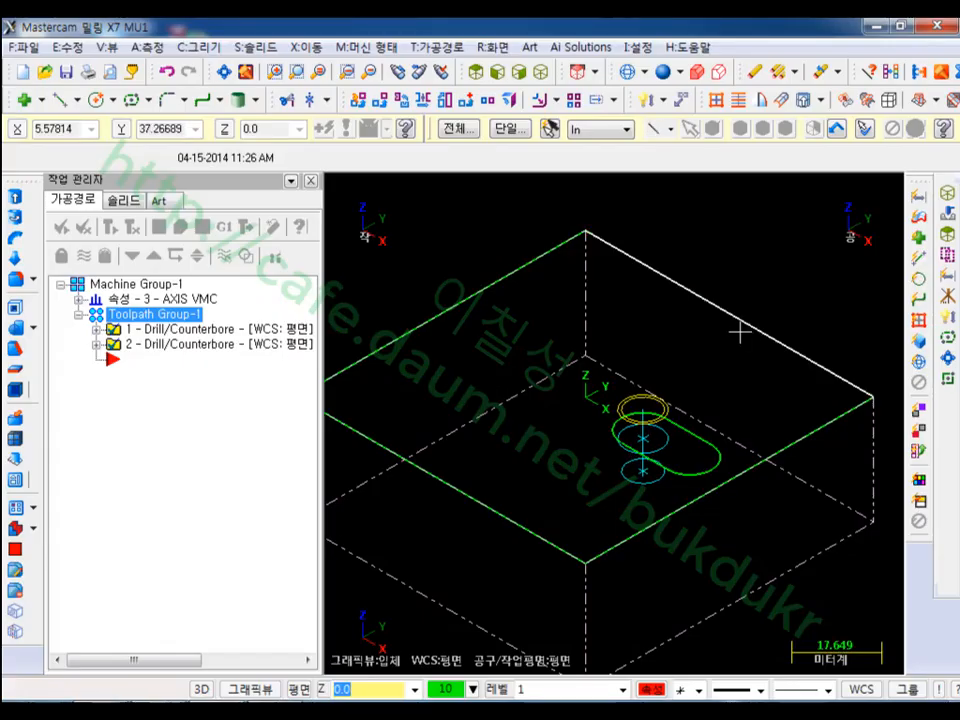
# Hide the toolpath display of both drill operations and show the obround slot in the top view.
pyautogui.scroll(2, 692, 459)
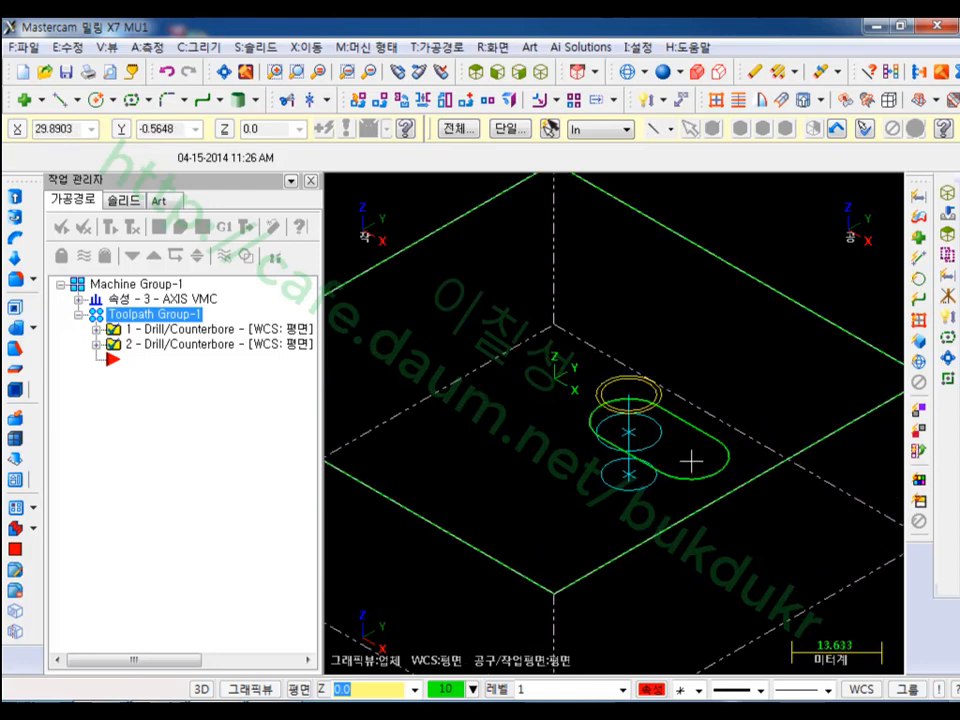
pyautogui.moveTo(670, 410); pyautogui.dragTo(632, 429, button='middle')
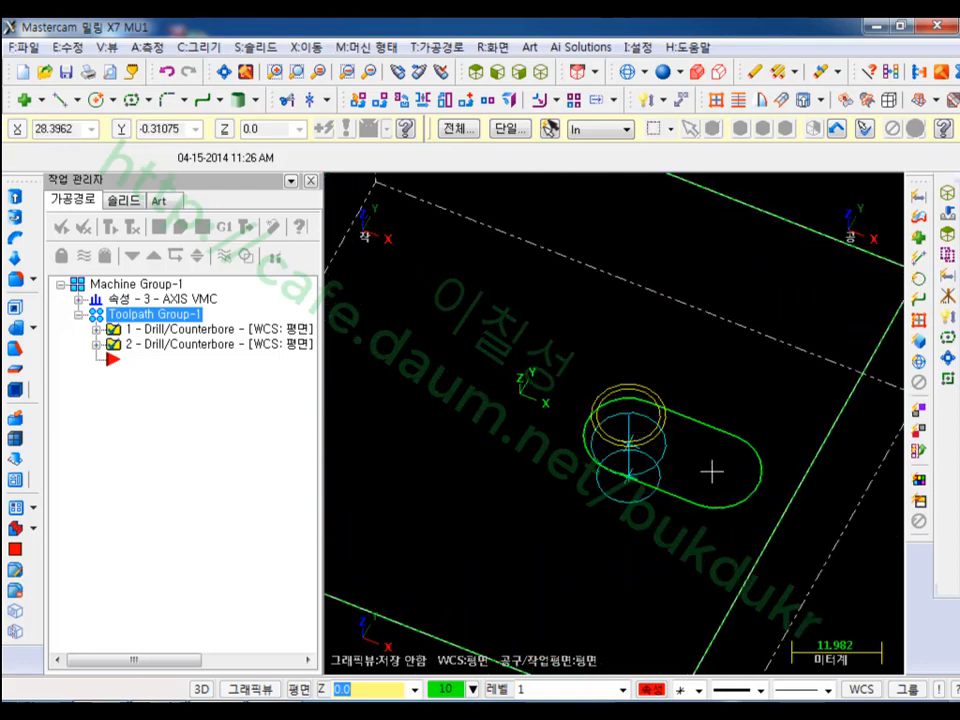
pyautogui.scroll(1, 710, 467)
pyautogui.moveTo(711, 467); pyautogui.dragTo(653, 428, button='middle')
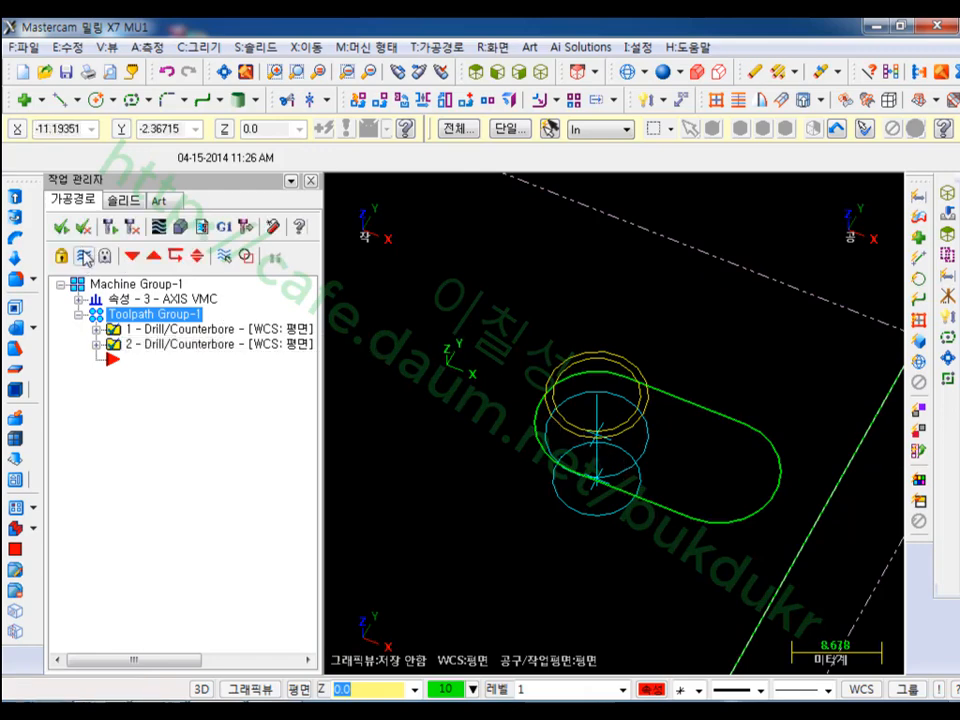
pyautogui.click(84, 256)
pyautogui.moveTo(474, 349); pyautogui.dragTo(579, 261, button='middle')
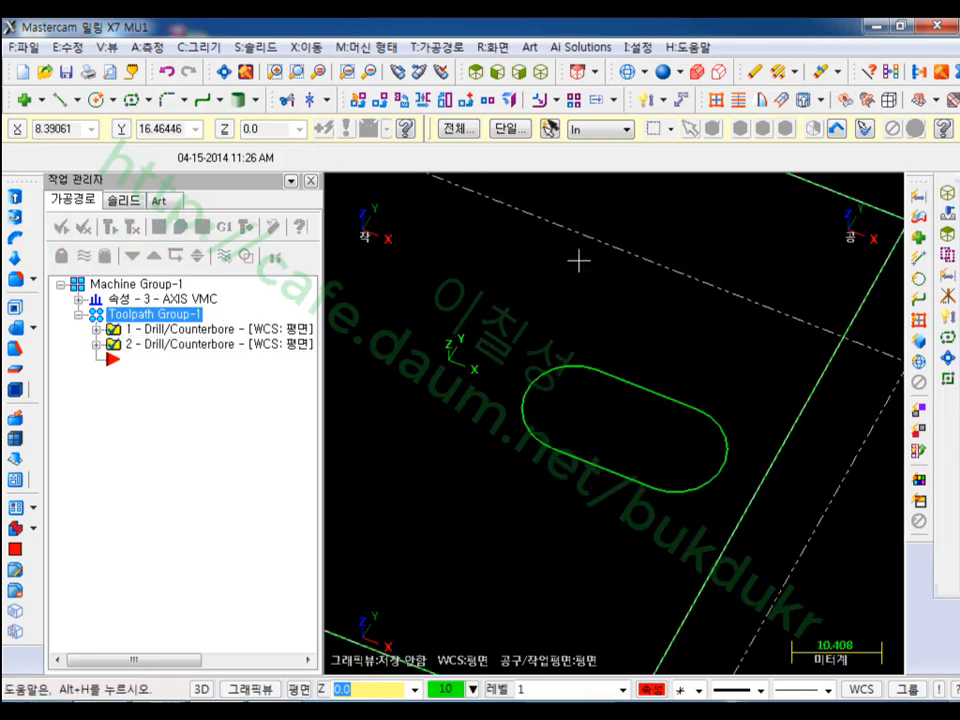
pyautogui.click(475, 71)
pyautogui.scroll(2, 705, 400)
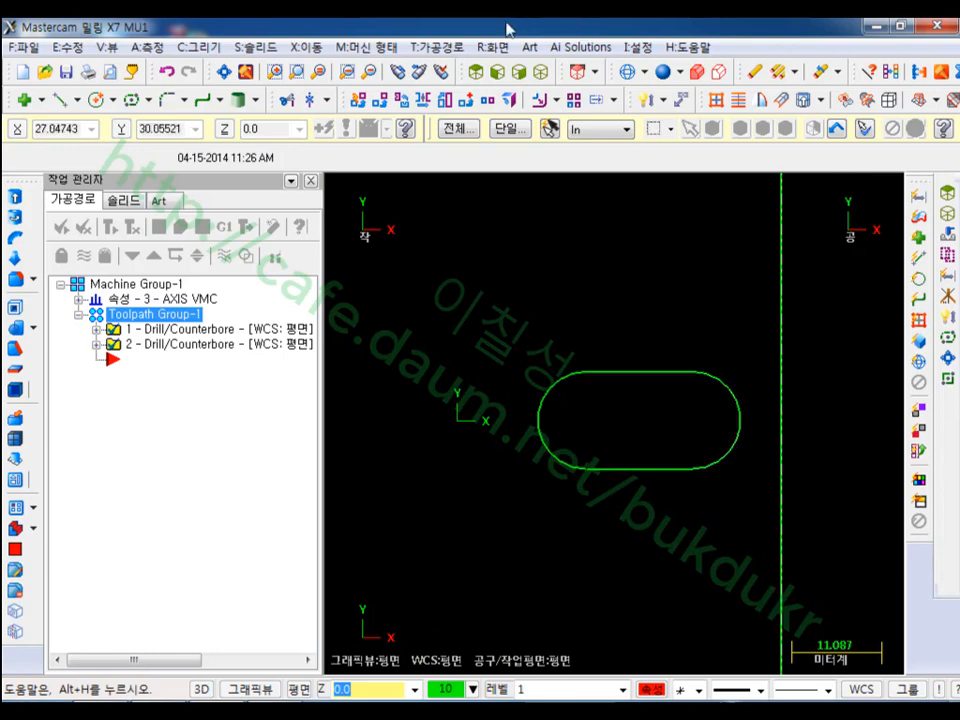
# Start a contour toolpath and chain the left arc's centre as an entry point, followed by the obround slot outline.
pyautogui.click(452, 47)
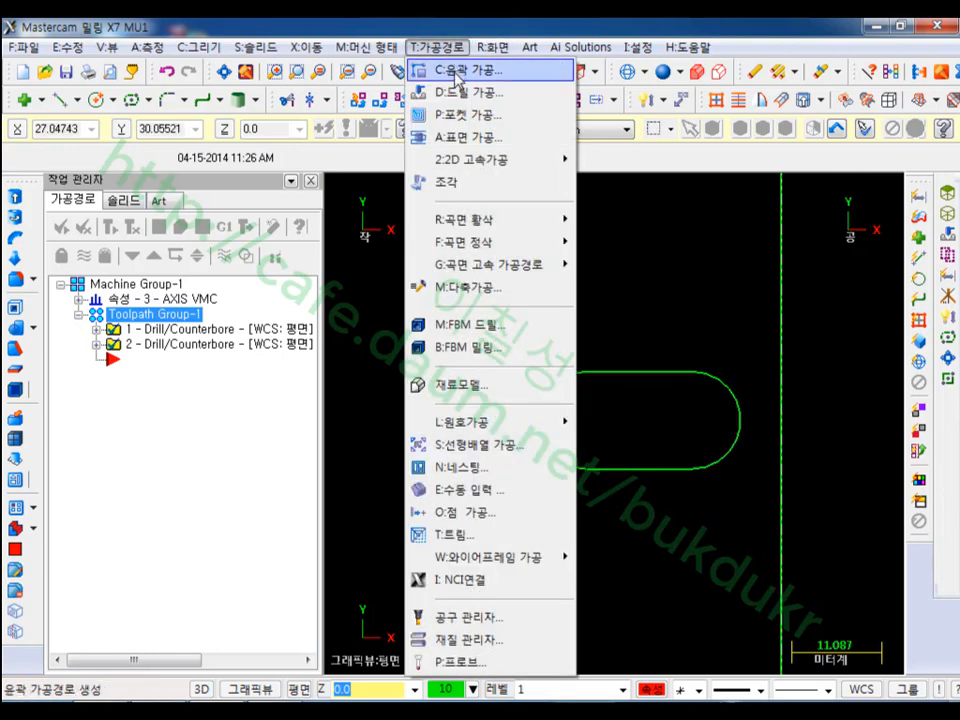
pyautogui.click(459, 72)
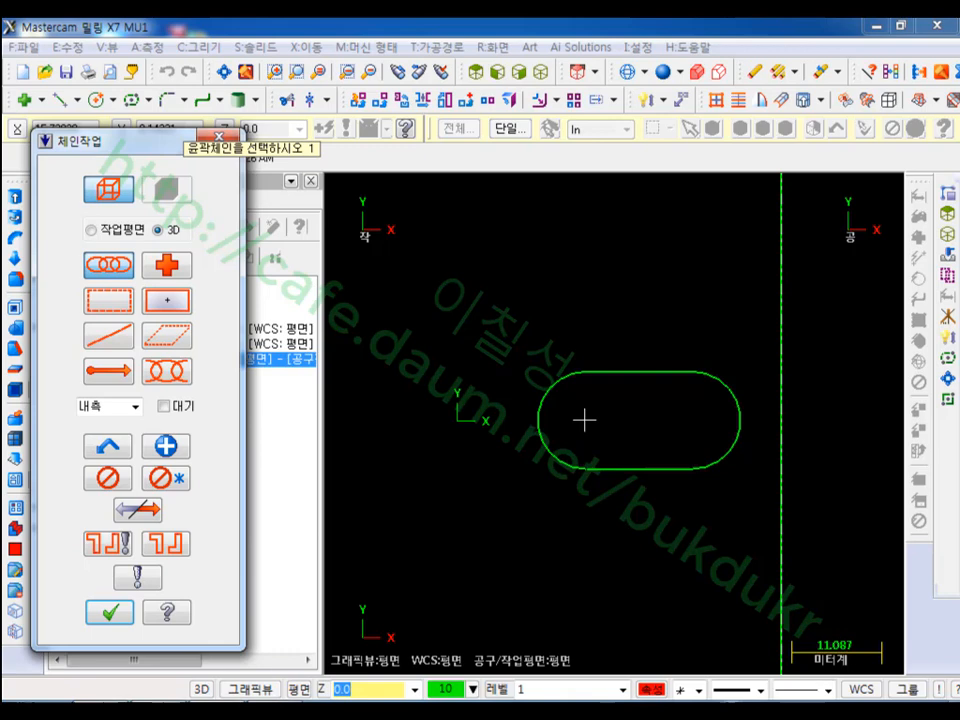
pyautogui.click(168, 265)
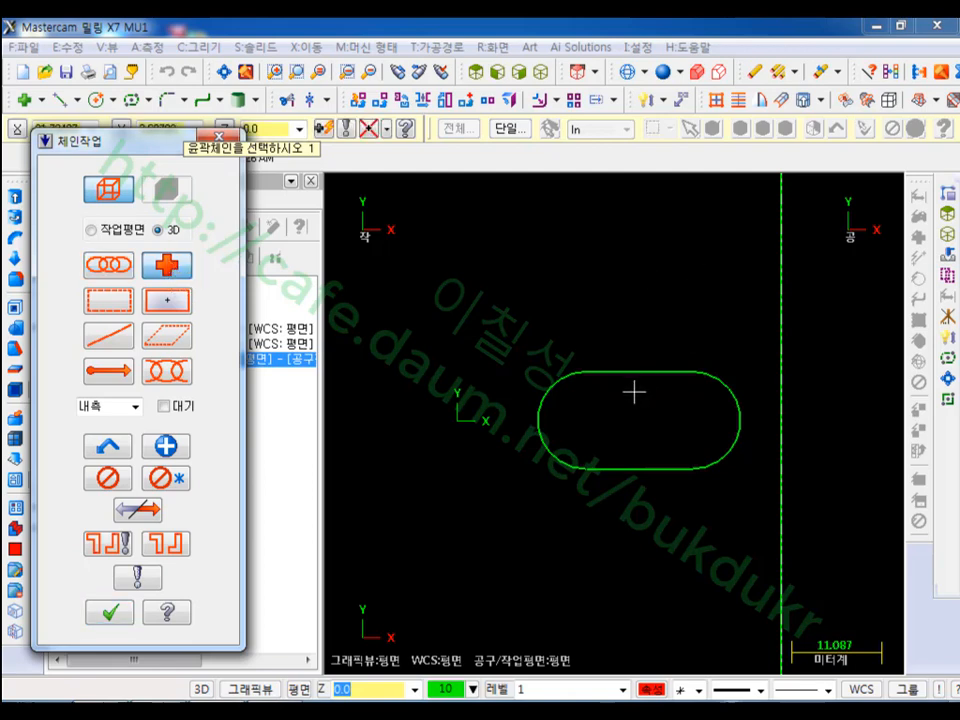
pyautogui.click(590, 432)
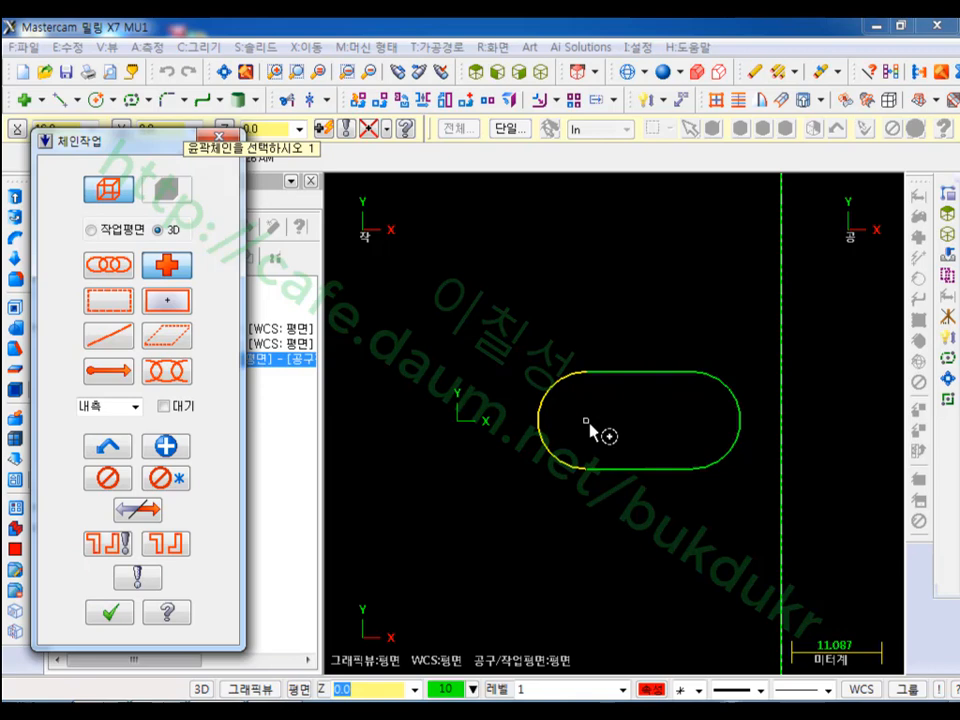
pyautogui.click(590, 430)
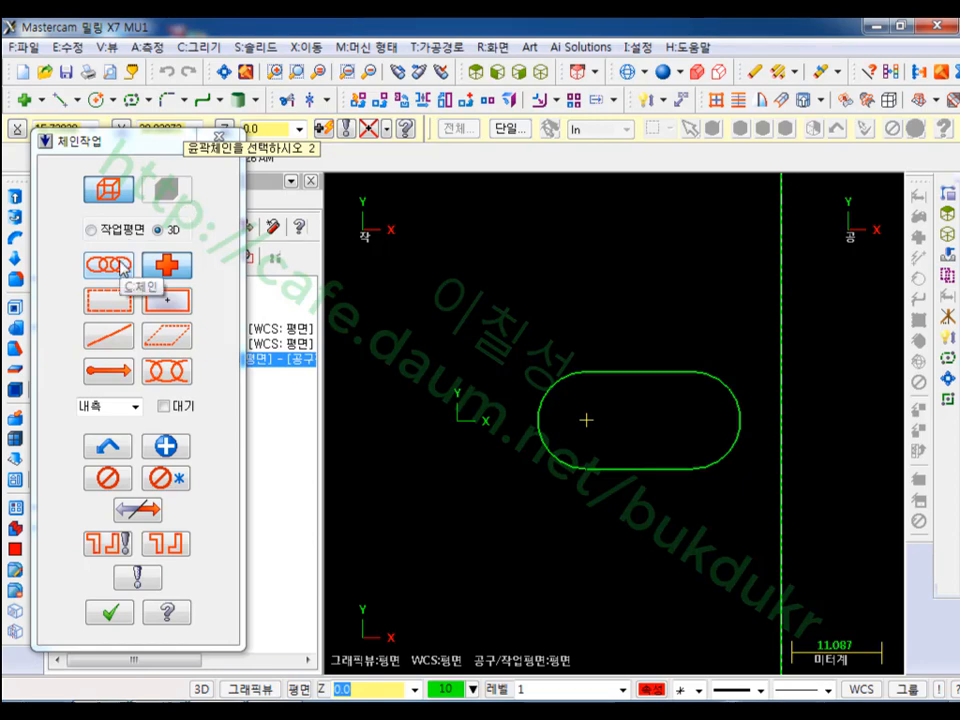
pyautogui.click(123, 268)
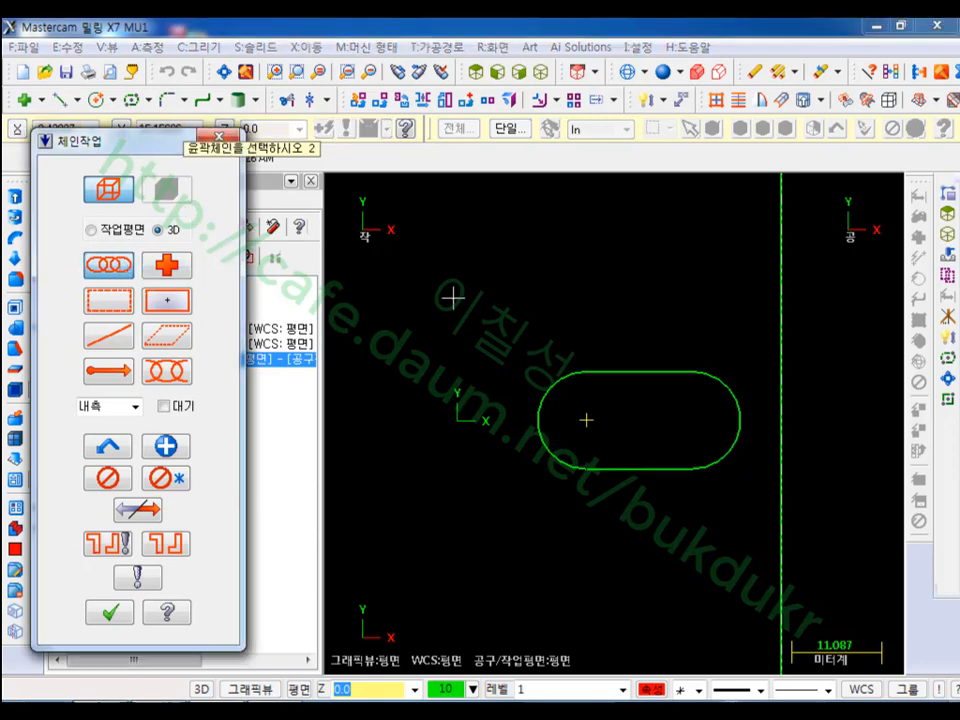
pyautogui.click(612, 460)
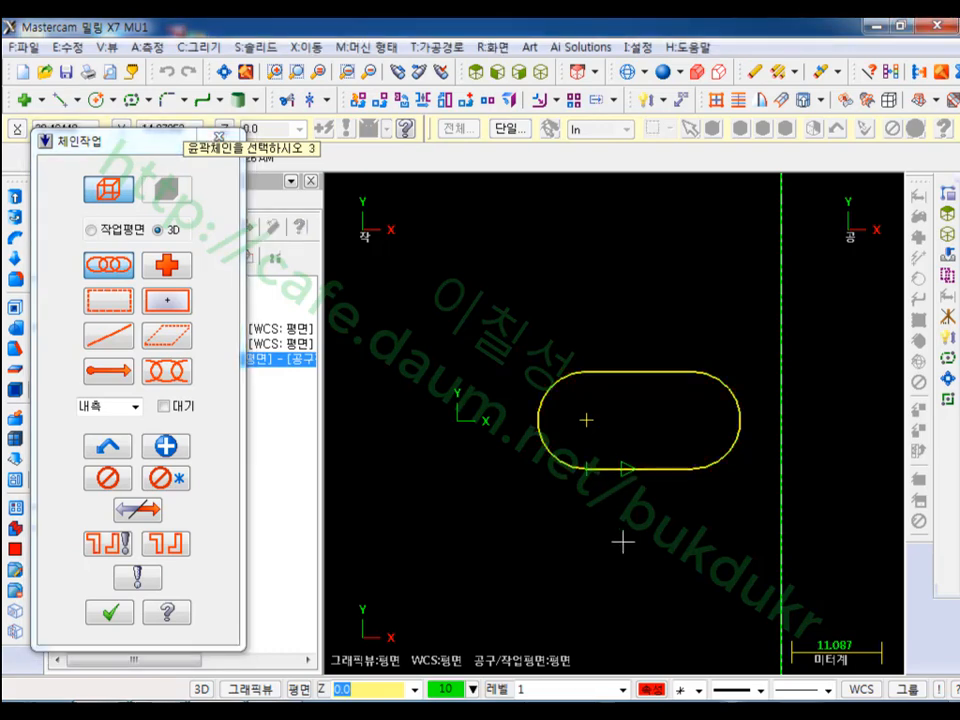
pyautogui.scroll(1, 677, 448)
pyautogui.scroll(1, 677, 448)
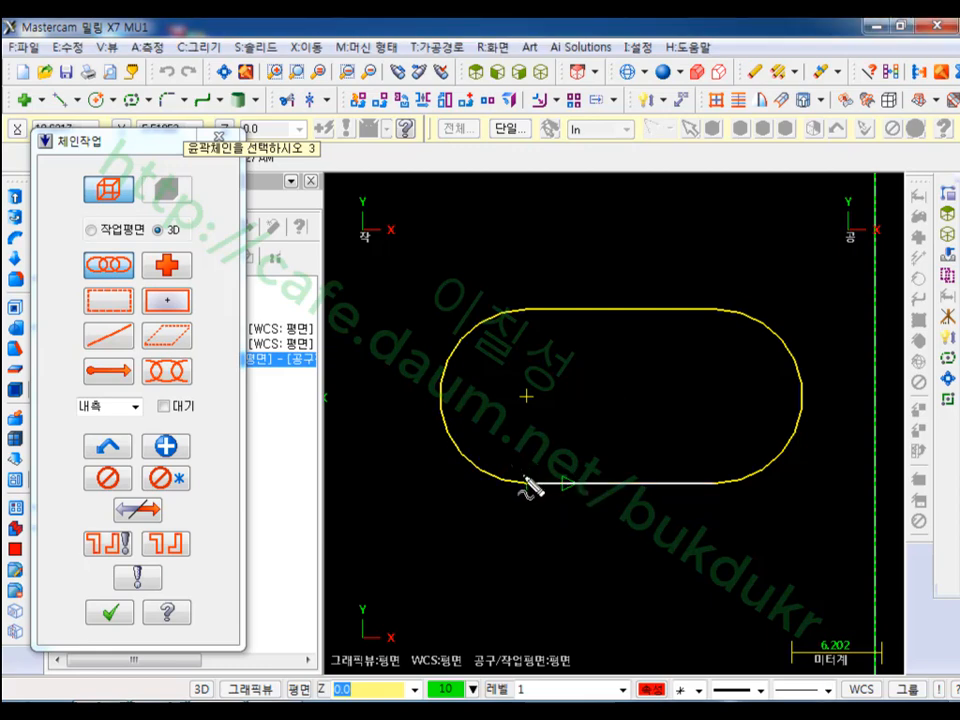
pyautogui.moveTo(515, 523)
pyautogui.mouseDown()
pyautogui.moveTo(694, 525)
pyautogui.moveTo(726, 536)
pyautogui.moveTo(695, 548)
pyautogui.mouseUp()
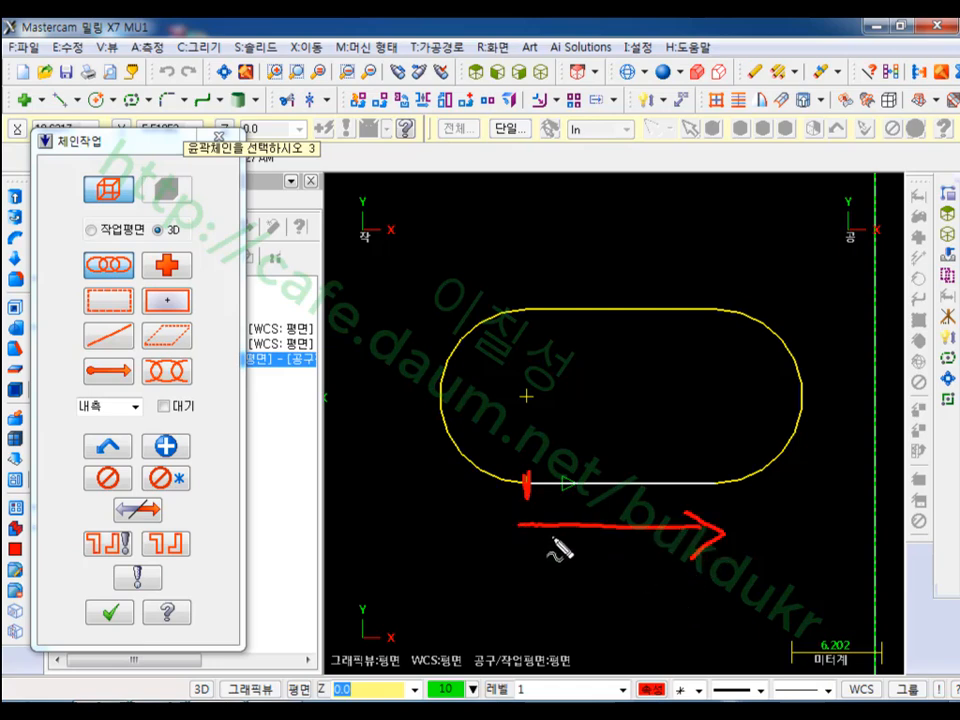
pyautogui.moveTo(522, 525)
pyautogui.mouseDown()
pyautogui.moveTo(521, 465)
pyautogui.moveTo(528, 451)
pyautogui.moveTo(536, 456)
pyautogui.moveTo(525, 456)
pyautogui.mouseUp()
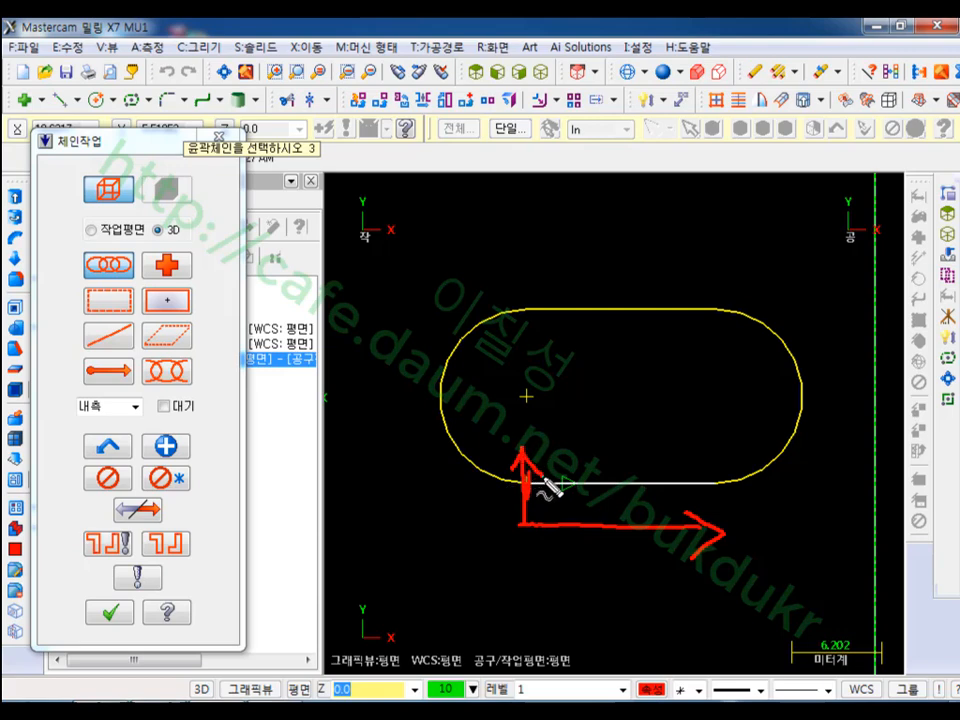
pyautogui.moveTo(549, 512)
pyautogui.mouseDown()
pyautogui.moveTo(521, 522)
pyautogui.moveTo(497, 456)
pyautogui.moveTo(561, 476)
pyautogui.moveTo(549, 522)
pyautogui.mouseUp()
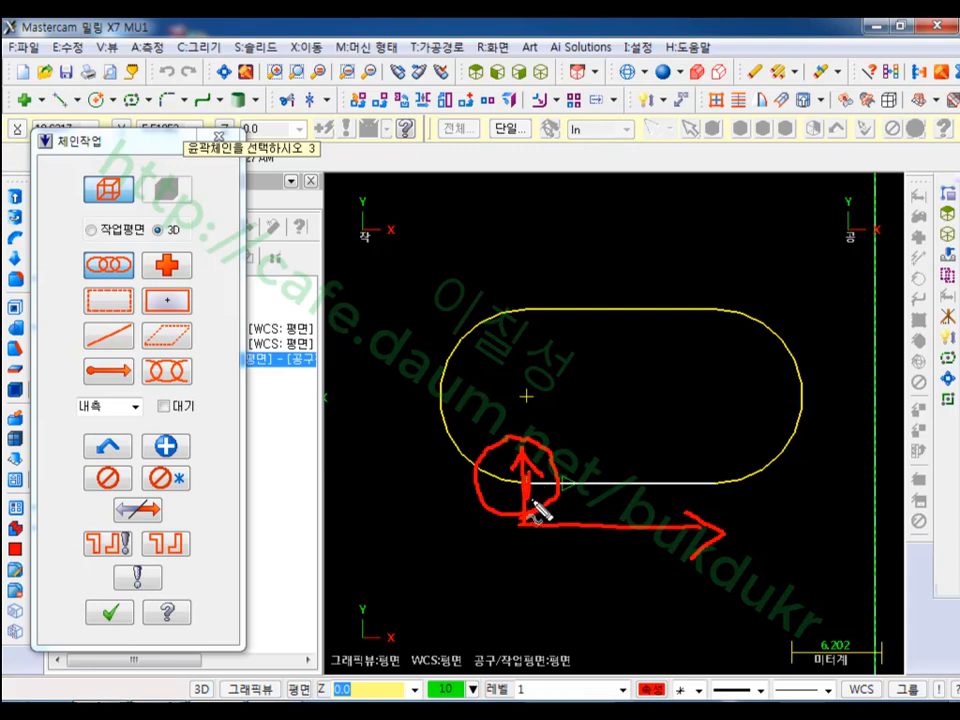
pyautogui.moveTo(522, 532); pyautogui.dragTo(716, 532)
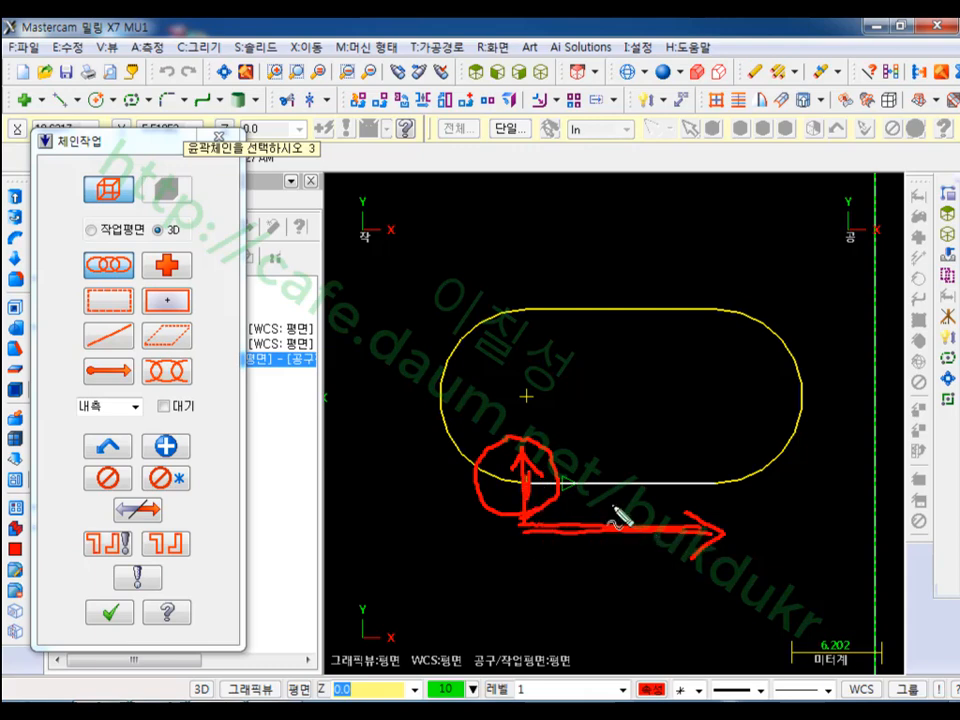
pyautogui.press('Escape')
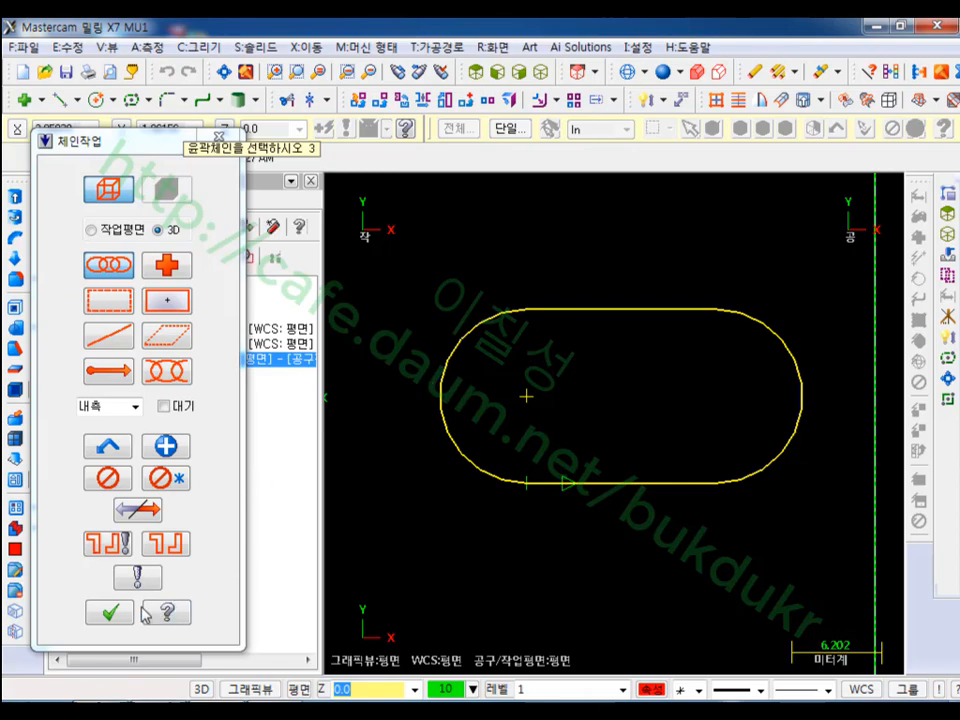
# Accept the point and slot chains for the contour toolpath, and review their order and offset direction in the chain manager.
pyautogui.click(110, 616)
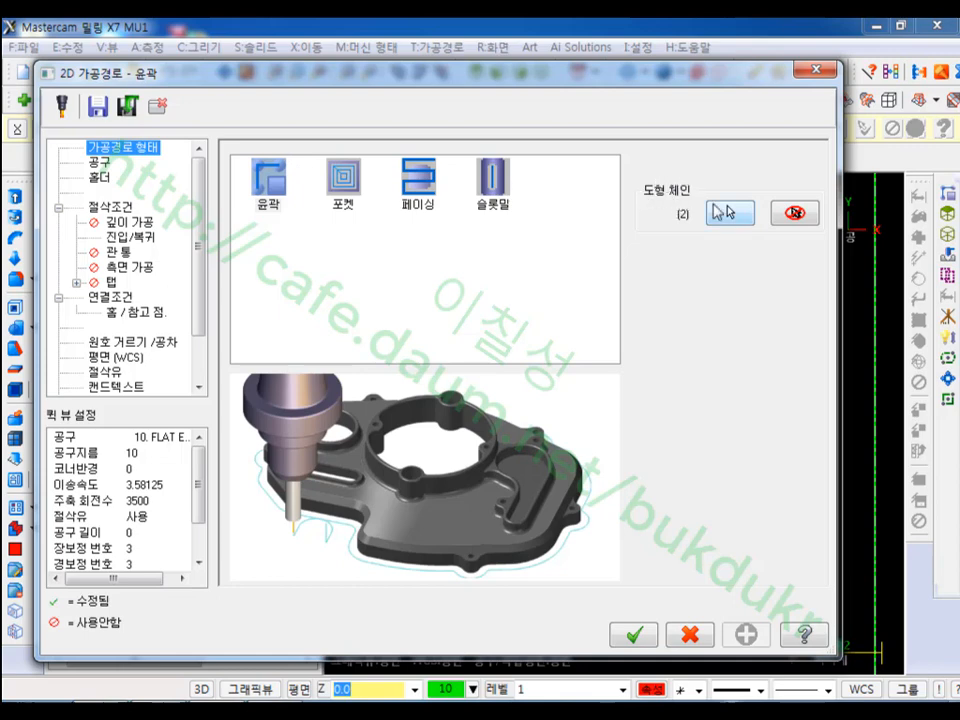
pyautogui.click(722, 212)
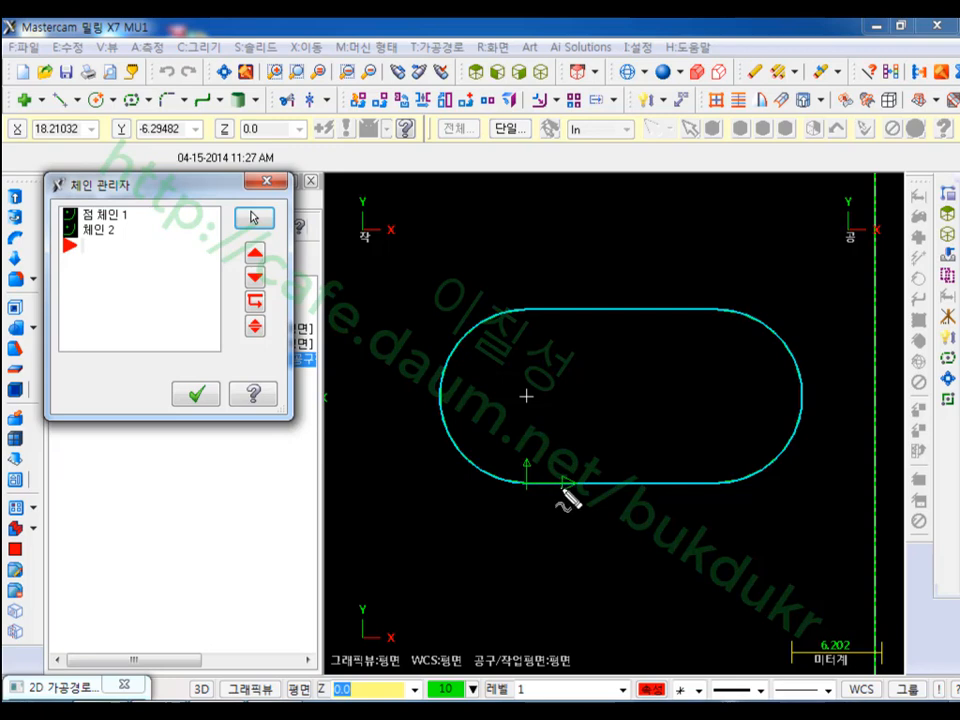
pyautogui.moveTo(522, 500)
pyautogui.mouseDown()
pyautogui.moveTo(489, 459)
pyautogui.moveTo(540, 454)
pyautogui.moveTo(542, 493)
pyautogui.moveTo(525, 510)
pyautogui.moveTo(548, 497)
pyautogui.mouseUp()
pyautogui.moveTo(645, 418)
pyautogui.mouseDown()
pyautogui.moveTo(598, 421)
pyautogui.moveTo(690, 398)
pyautogui.moveTo(660, 402)
pyautogui.mouseUp()
pyautogui.moveTo(527, 485)
pyautogui.mouseDown()
pyautogui.moveTo(519, 583)
pyautogui.moveTo(543, 548)
pyautogui.mouseUp()
pyautogui.moveTo(628, 572)
pyautogui.mouseDown()
pyautogui.moveTo(313, 386)
pyautogui.moveTo(900, 349)
pyautogui.moveTo(679, 565)
pyautogui.mouseUp()
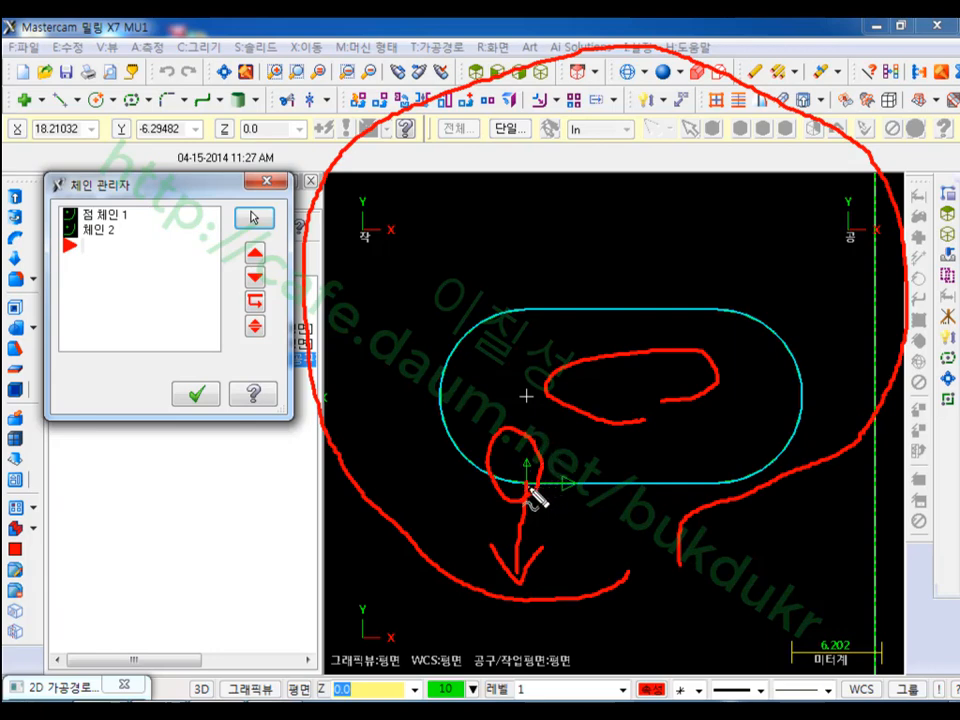
pyautogui.moveTo(589, 466)
pyautogui.mouseDown()
pyautogui.moveTo(619, 491)
pyautogui.moveTo(586, 523)
pyautogui.mouseUp()
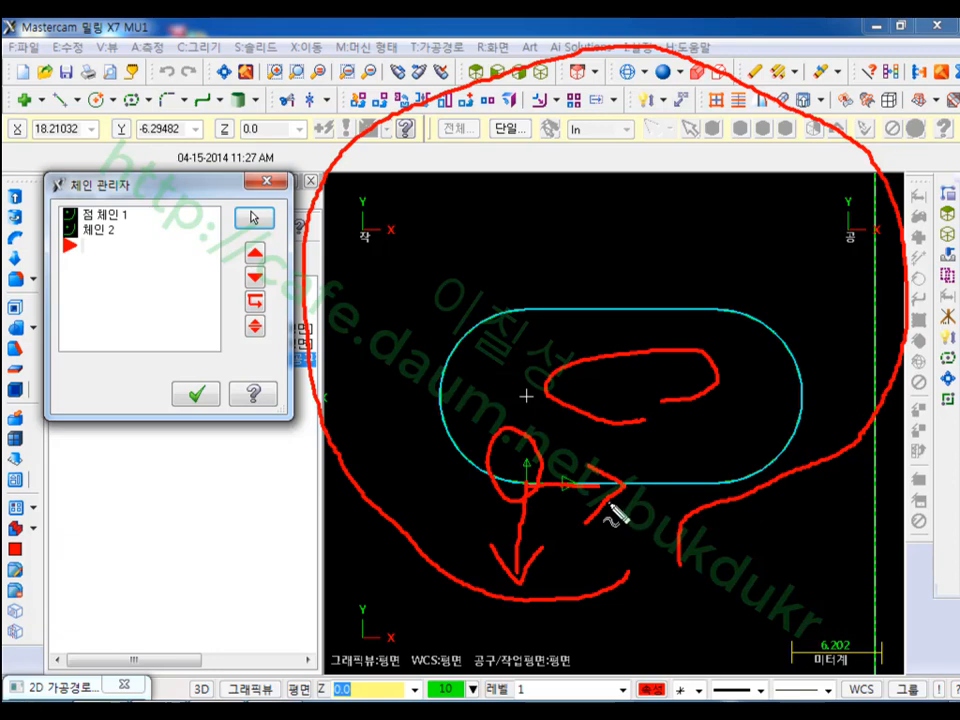
pyautogui.press('Escape')
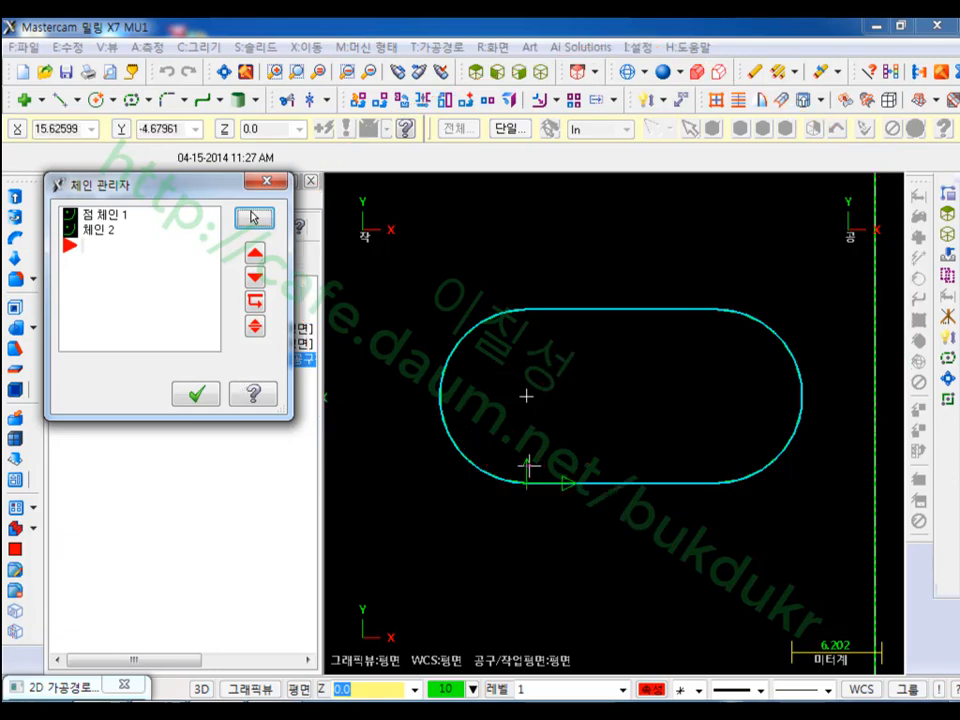
pyautogui.click(196, 393)
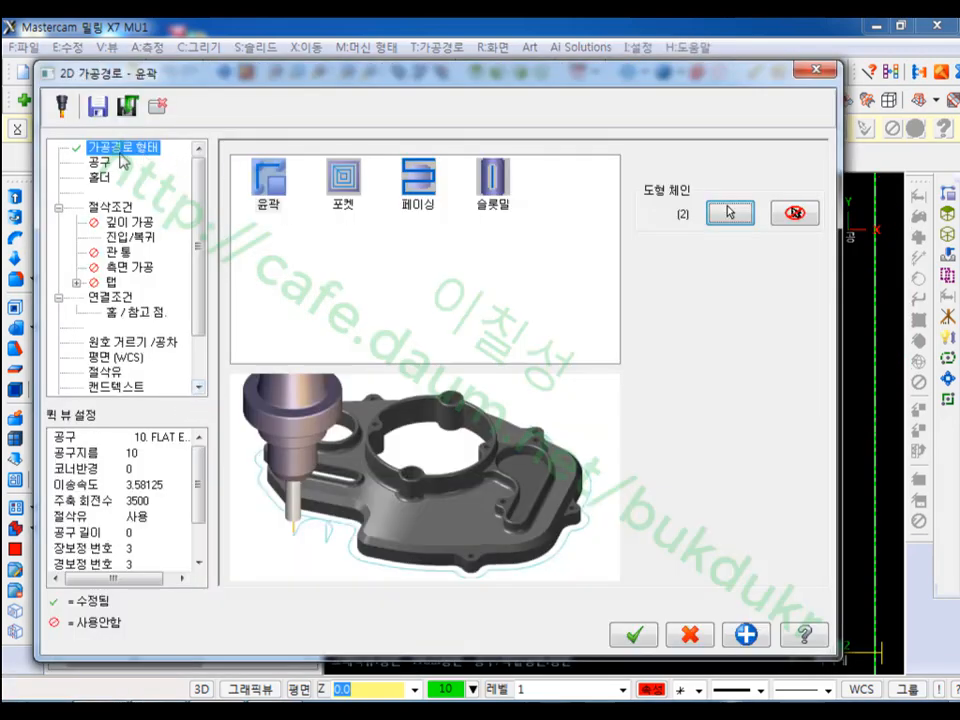
# Filter the Mill_mm tool library for the contour operation to flat endmills with a diameter equal to 8 mm.
pyautogui.click(100, 163)
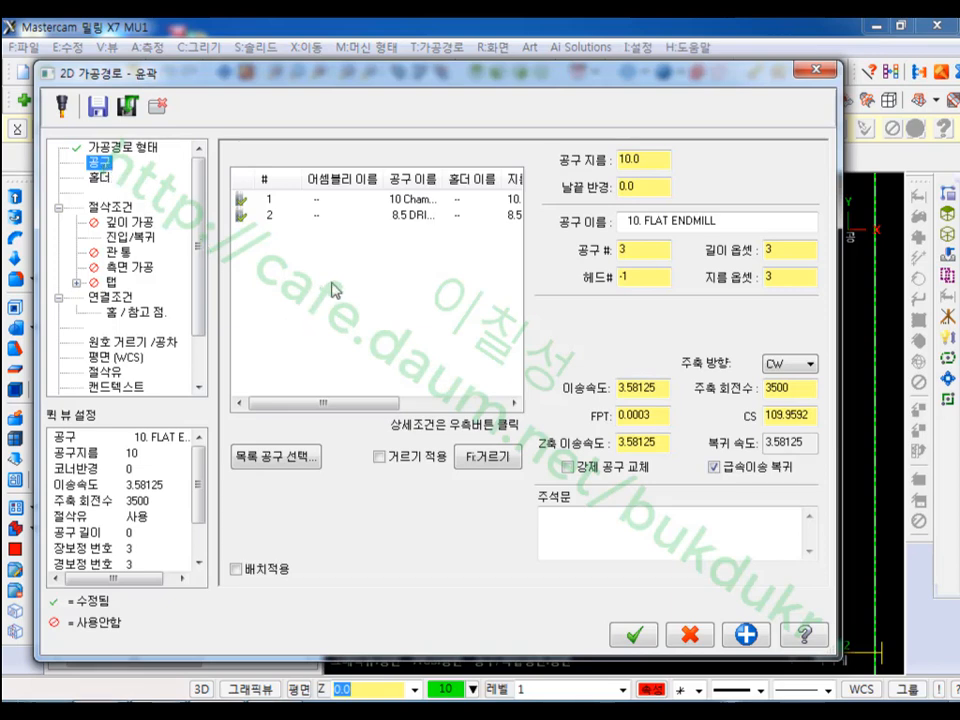
pyautogui.rightClick(332, 284)
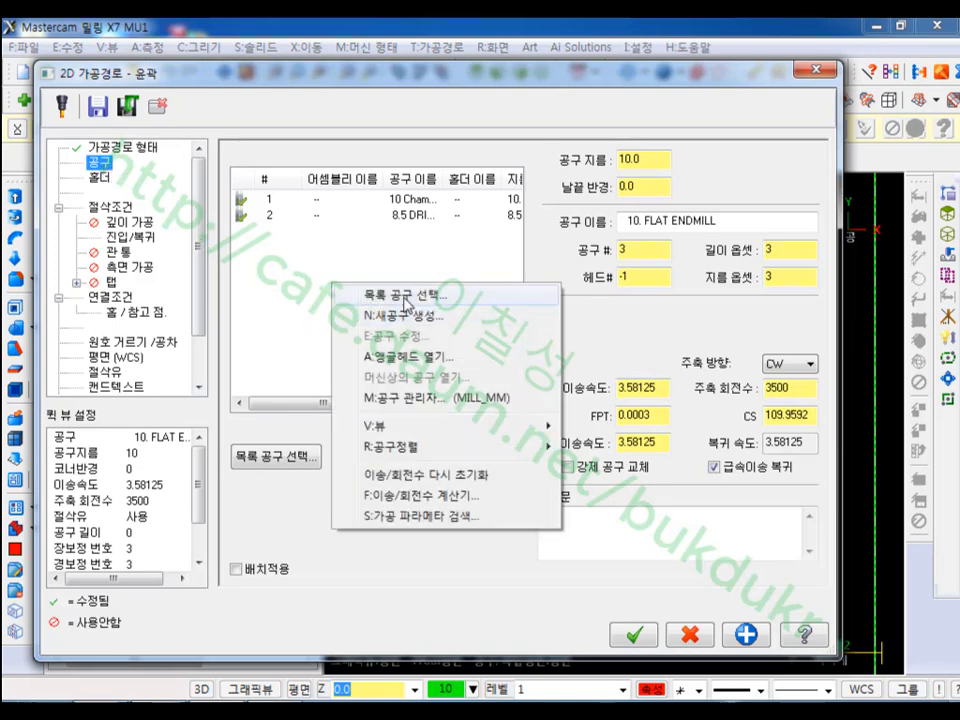
pyautogui.click(405, 298)
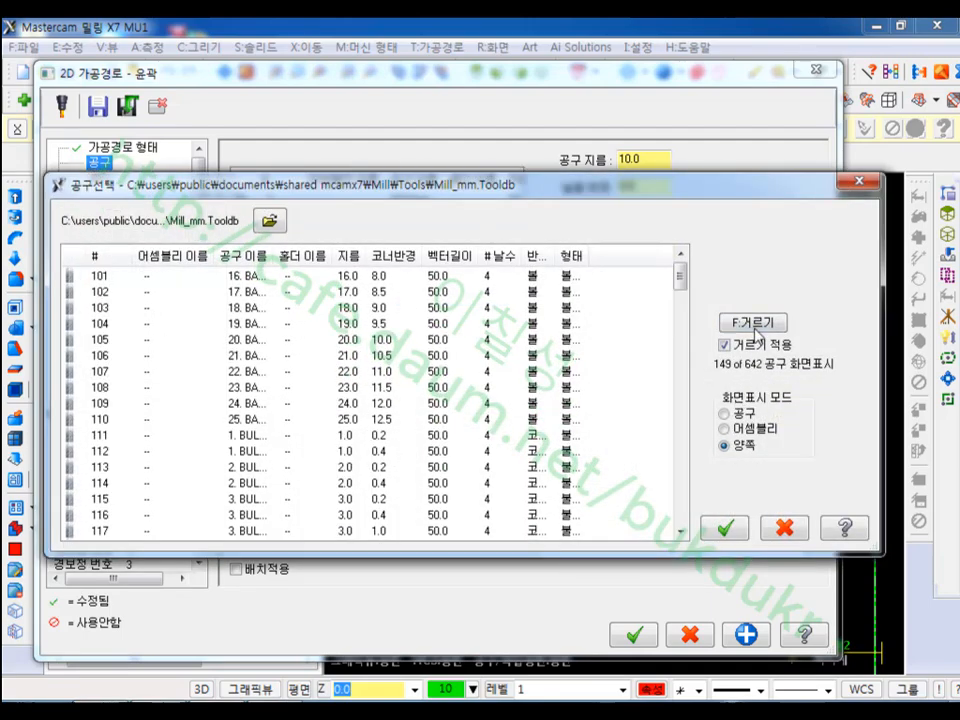
pyautogui.click(755, 326)
pyautogui.click(265, 386)
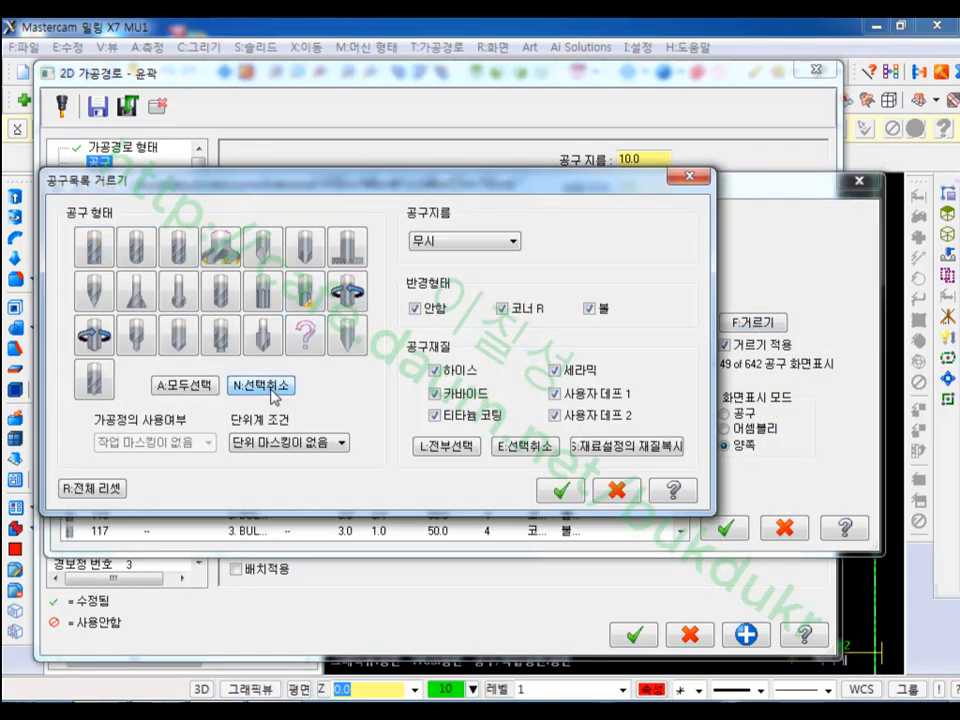
pyautogui.click(97, 260)
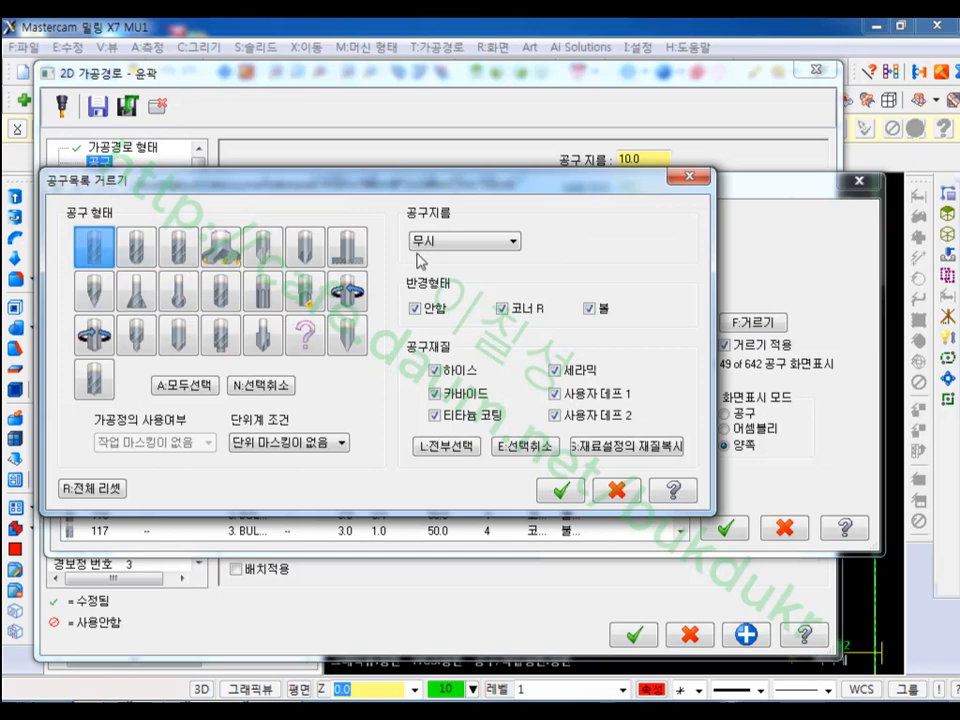
pyautogui.click(465, 241)
pyautogui.click(440, 268)
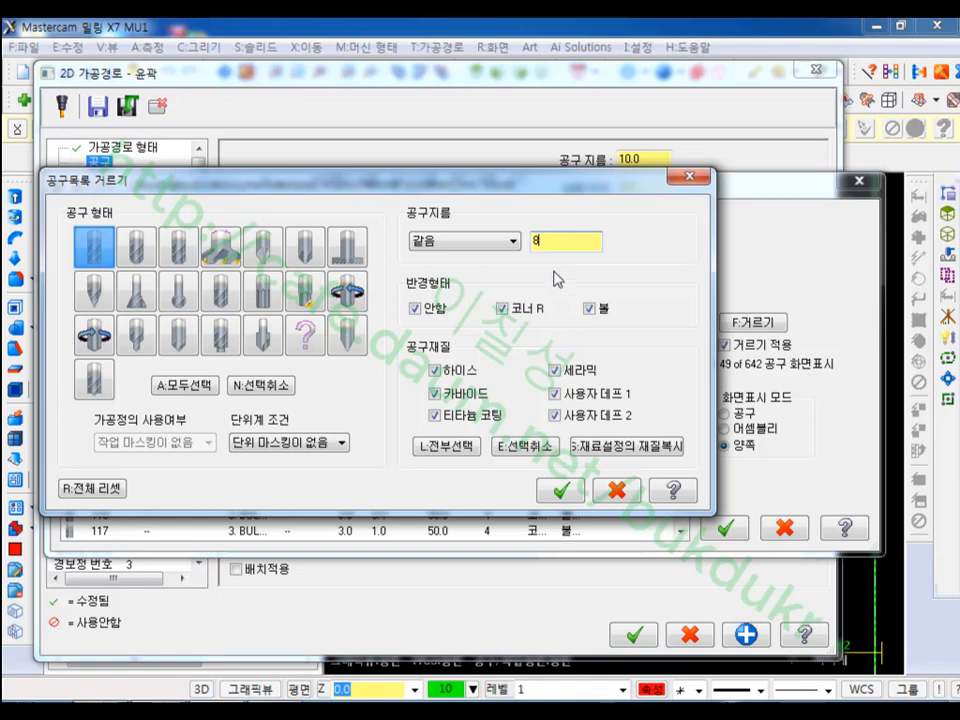
pyautogui.click(560, 490)
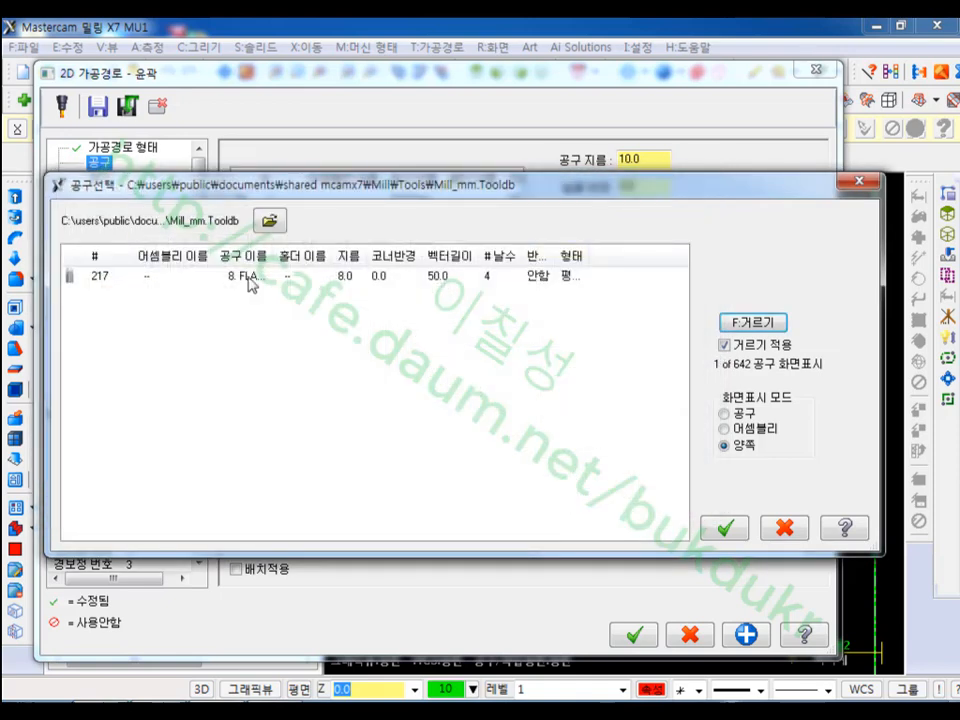
# Load the 8. FLAT ENDMILL into the contour operation and collapse the assembly name column of its tool list.
pyautogui.click(204, 284)
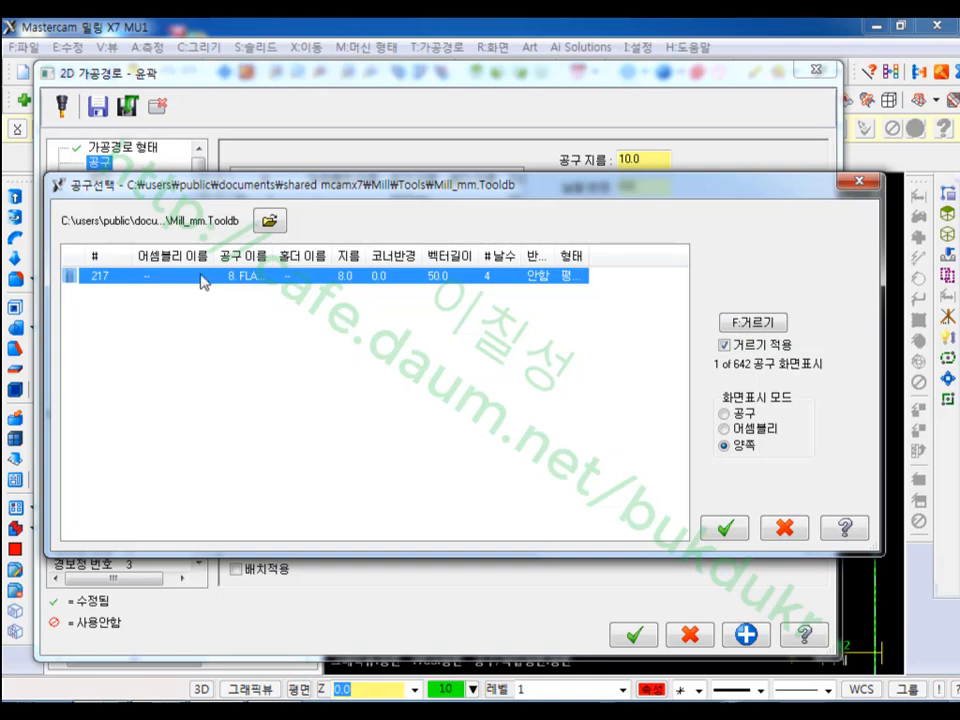
pyautogui.doubleClick(204, 280)
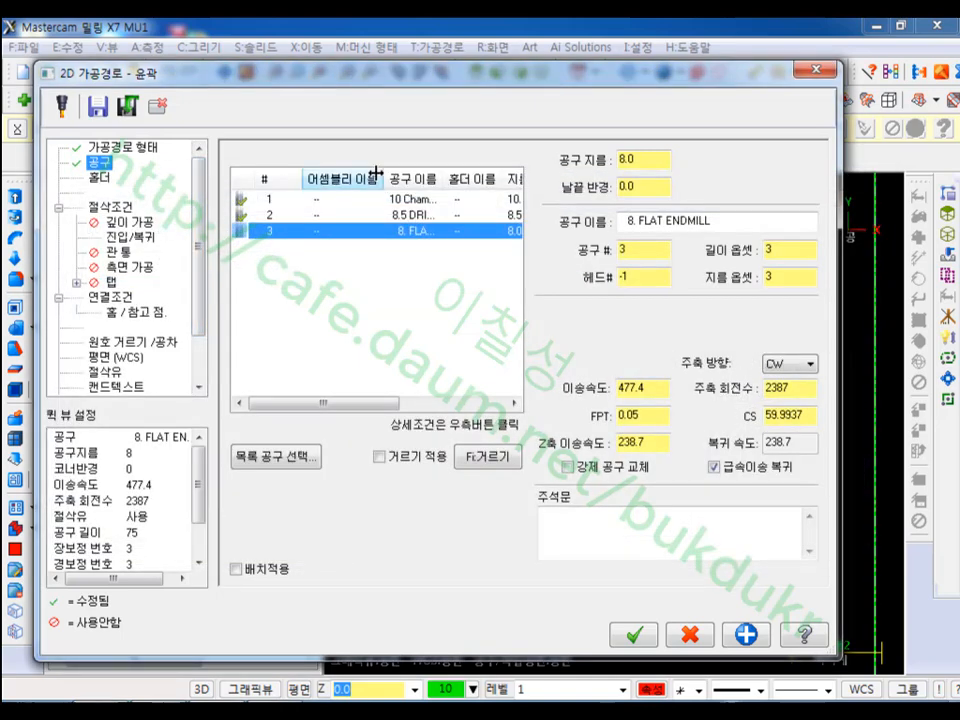
pyautogui.moveTo(383, 180); pyautogui.dragTo(303, 182)
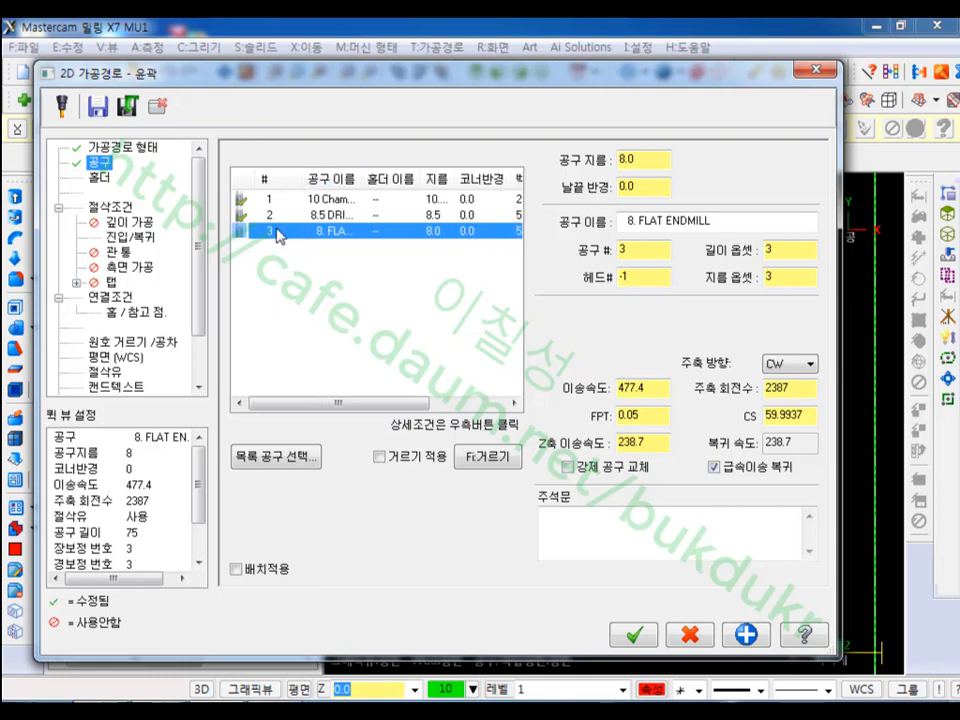
# Set the 8 mm flat endmill's feed rate to 2000, plunge rate to 1000, retract rate to 2000 and spindle speed to 3000.
pyautogui.doubleClick(280, 233)
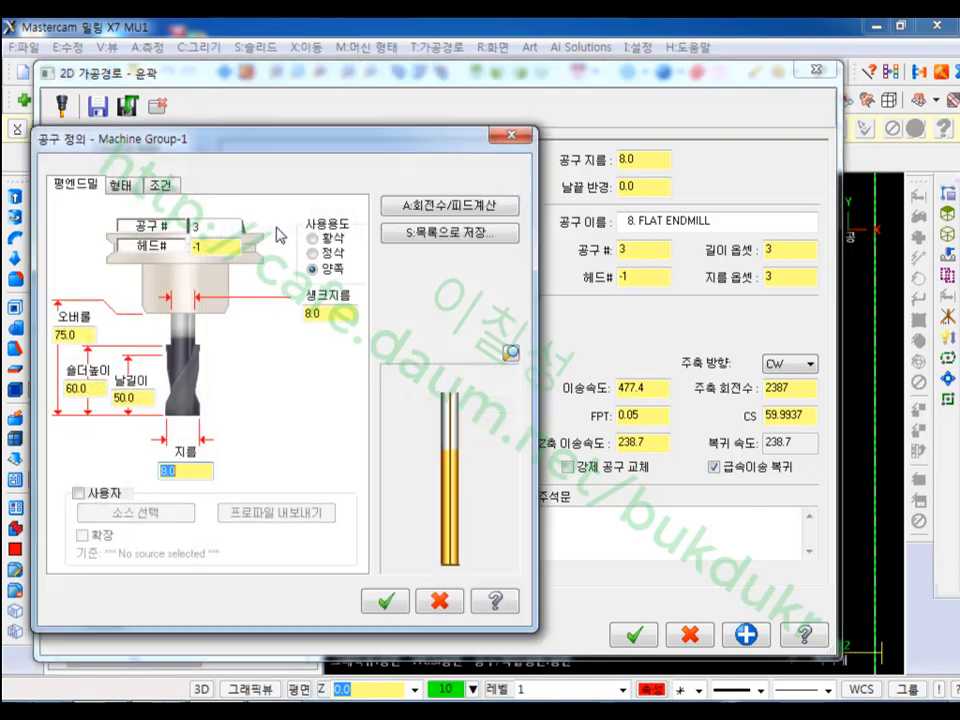
pyautogui.click(160, 184)
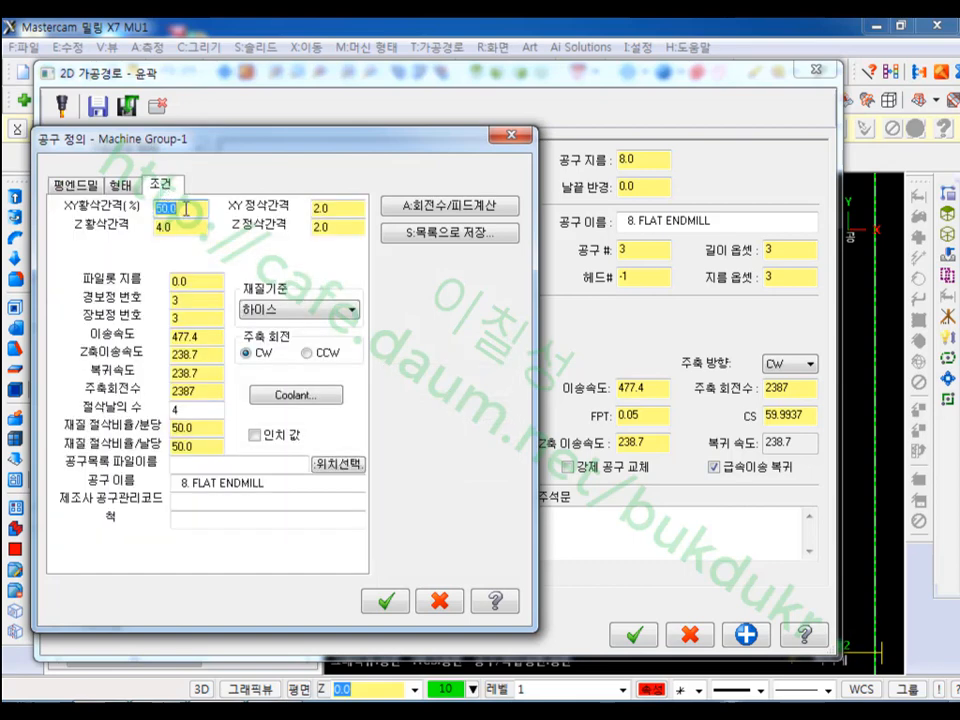
pyautogui.doubleClick(216, 331)
pyautogui.write('2')
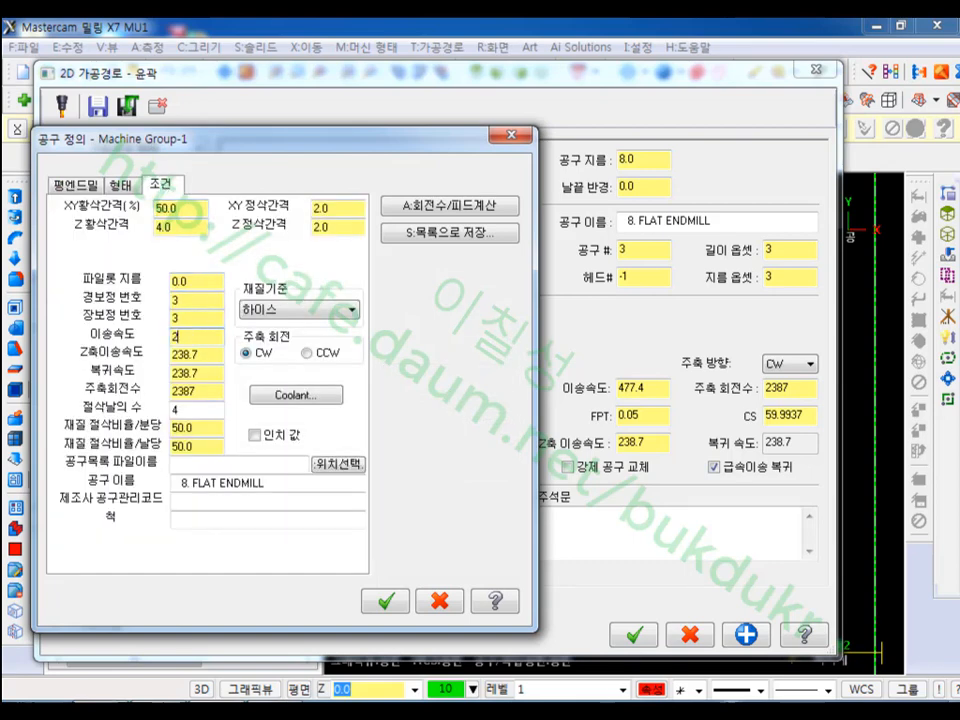
pyautogui.write('000')
pyautogui.press('Tab')
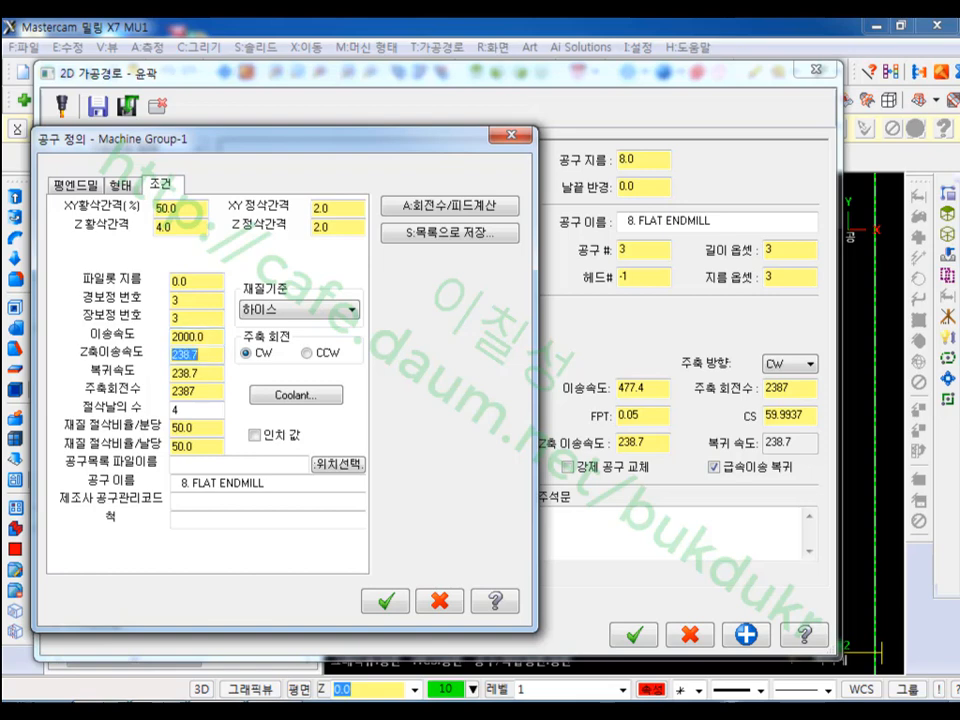
pyautogui.write('1000')
pyautogui.press('Tab')
pyautogui.write('2')
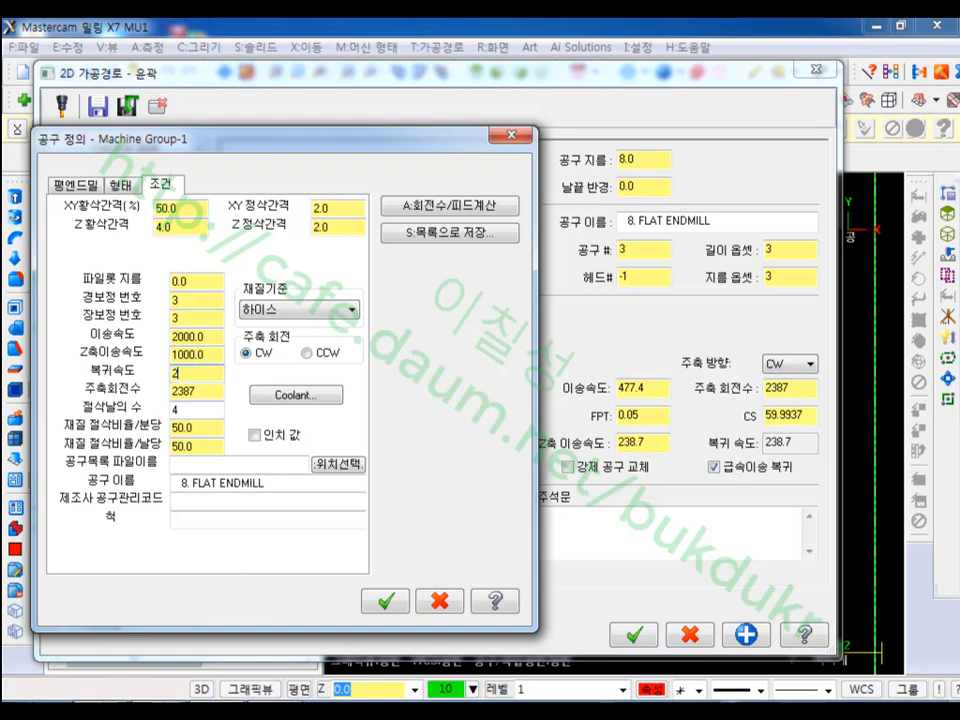
pyautogui.press('Tab')
pyautogui.write('3')
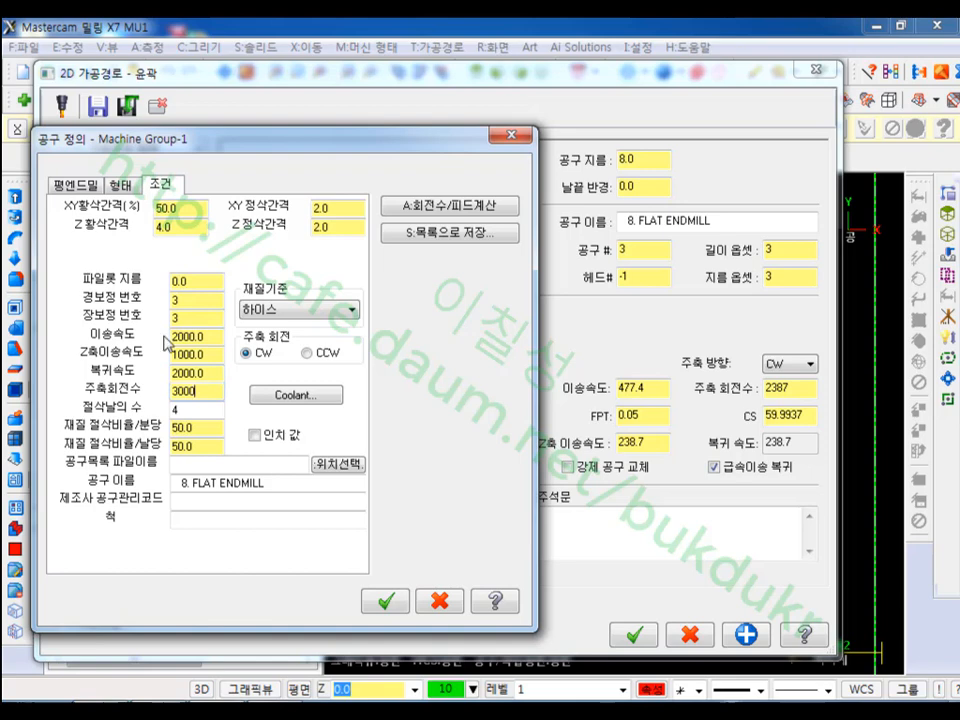
pyautogui.click(388, 602)
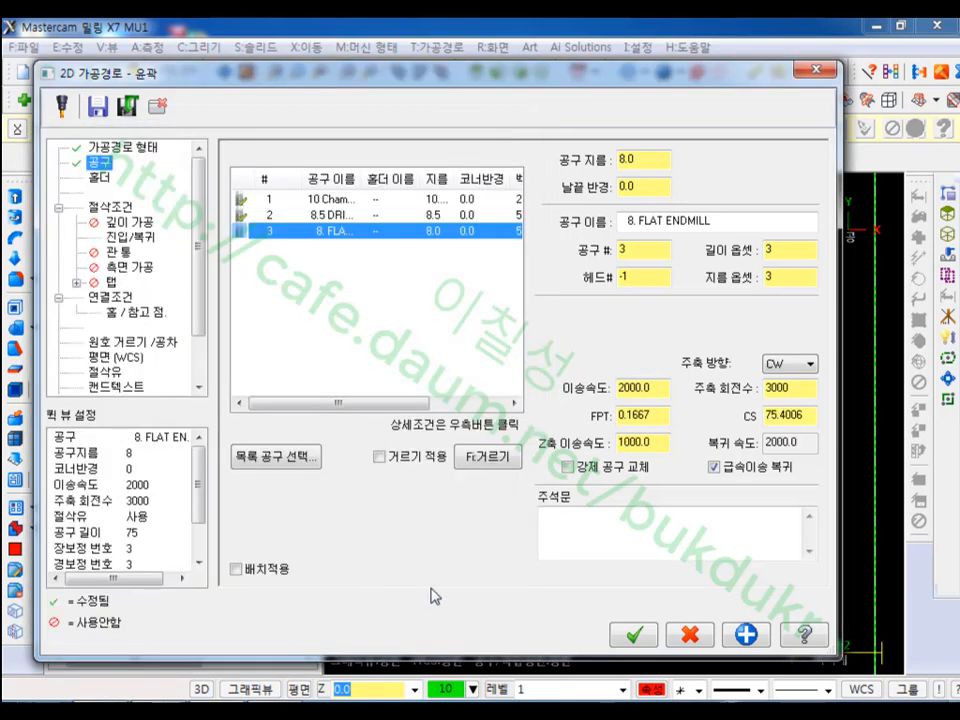
# Enter "8FEM Z0 Z-8" as the contour operation's comment.
pyautogui.click(657, 527)
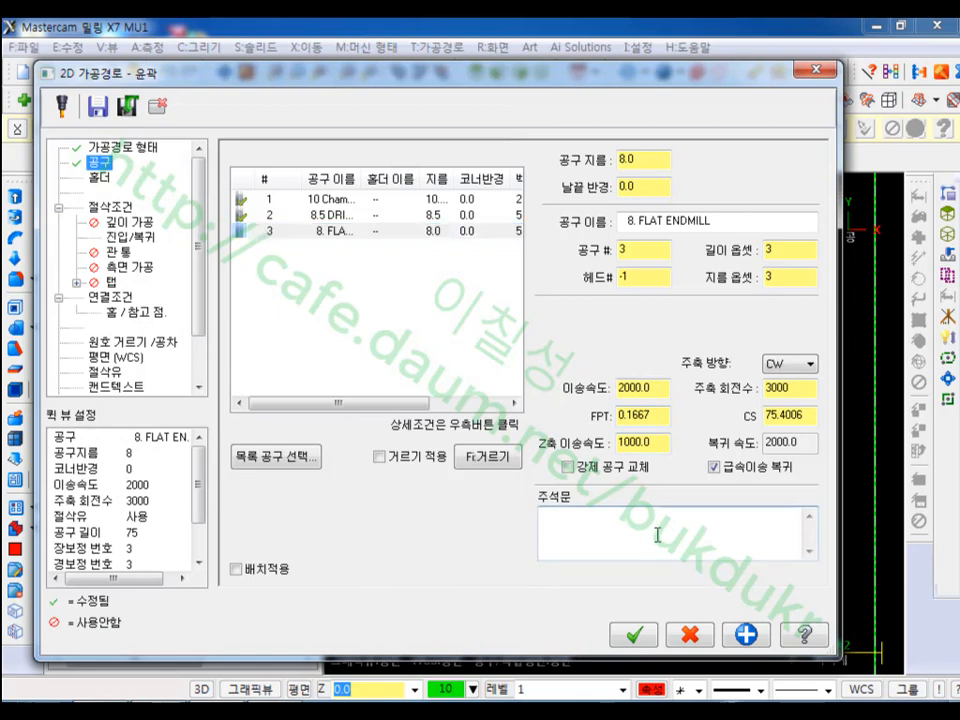
pyautogui.write('8')
pyautogui.write('거')
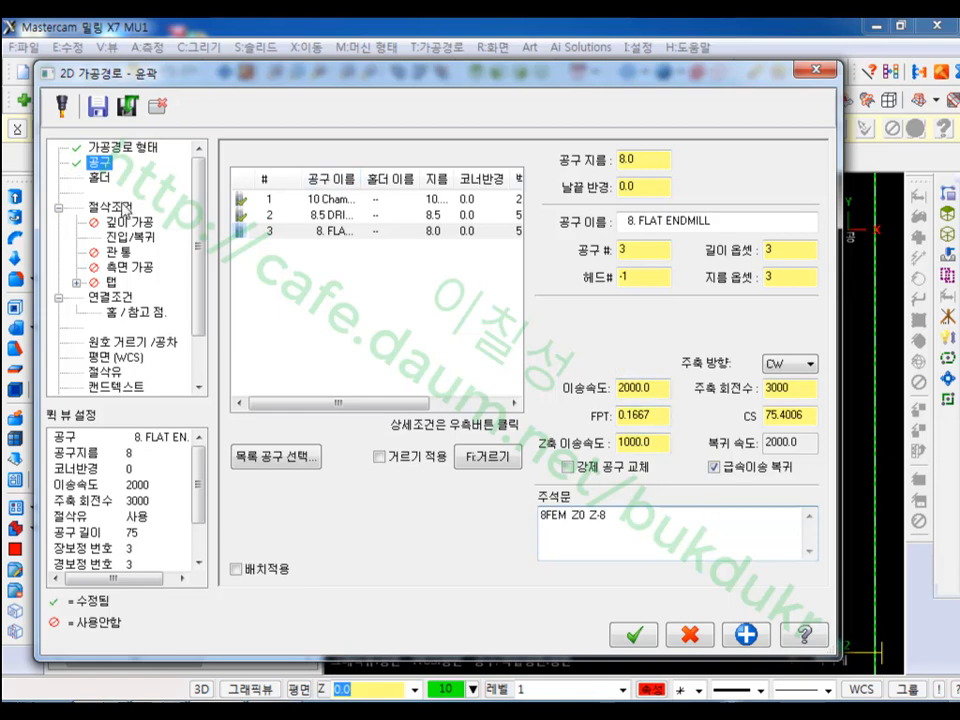
# Enable the entry point and exit point in the contour's lead in/out settings, and disable entry/exit at the midpoint of closed contours.
pyautogui.click(123, 205)
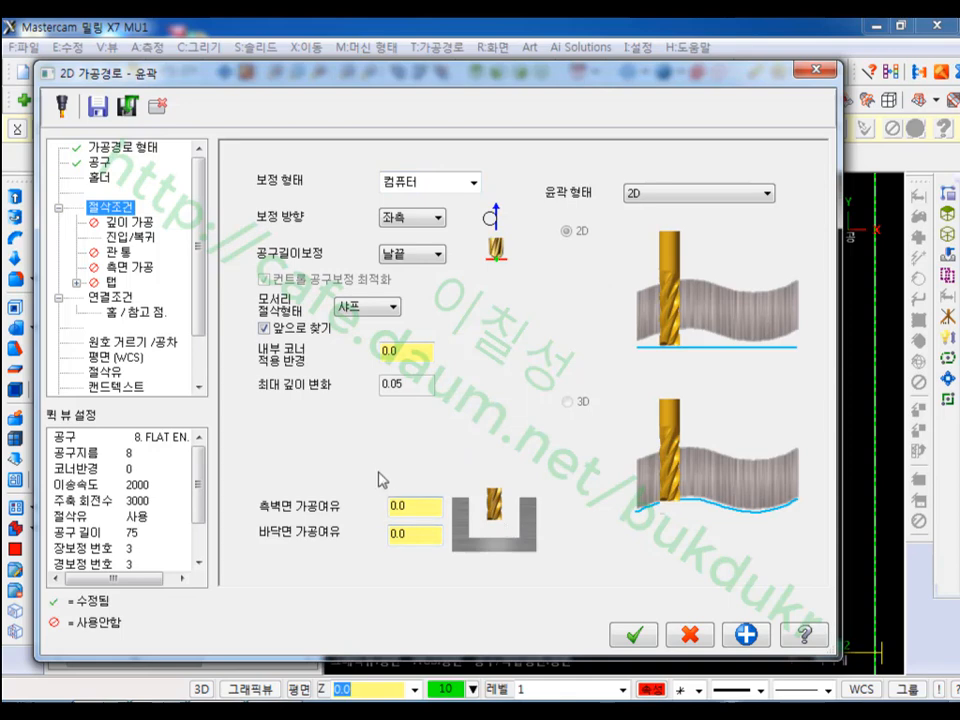
pyautogui.click(128, 238)
pyautogui.click(244, 413)
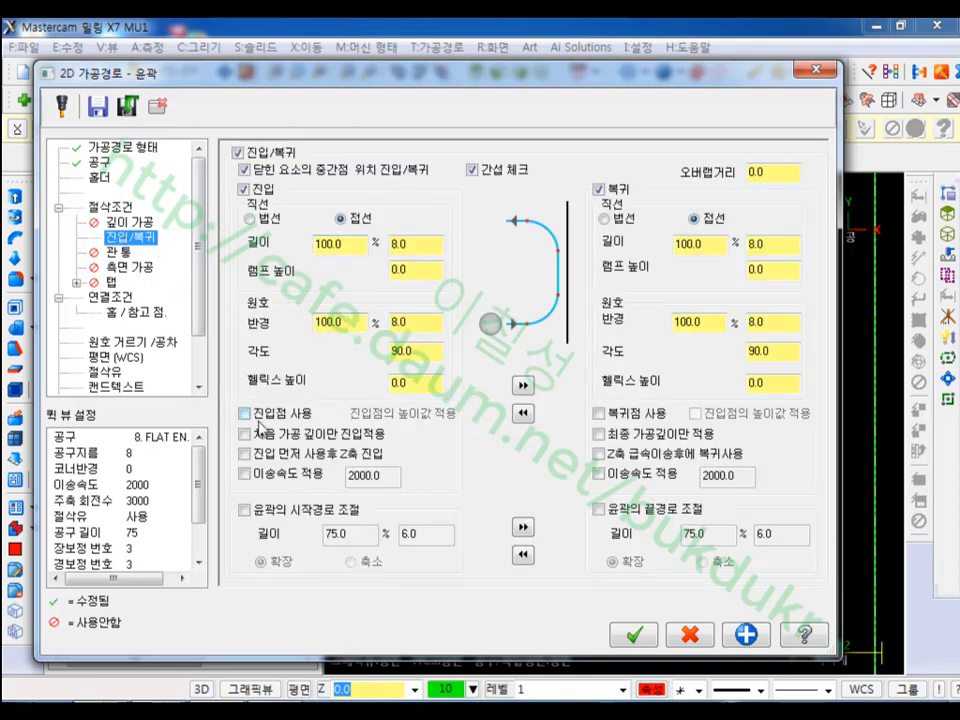
pyautogui.click(599, 414)
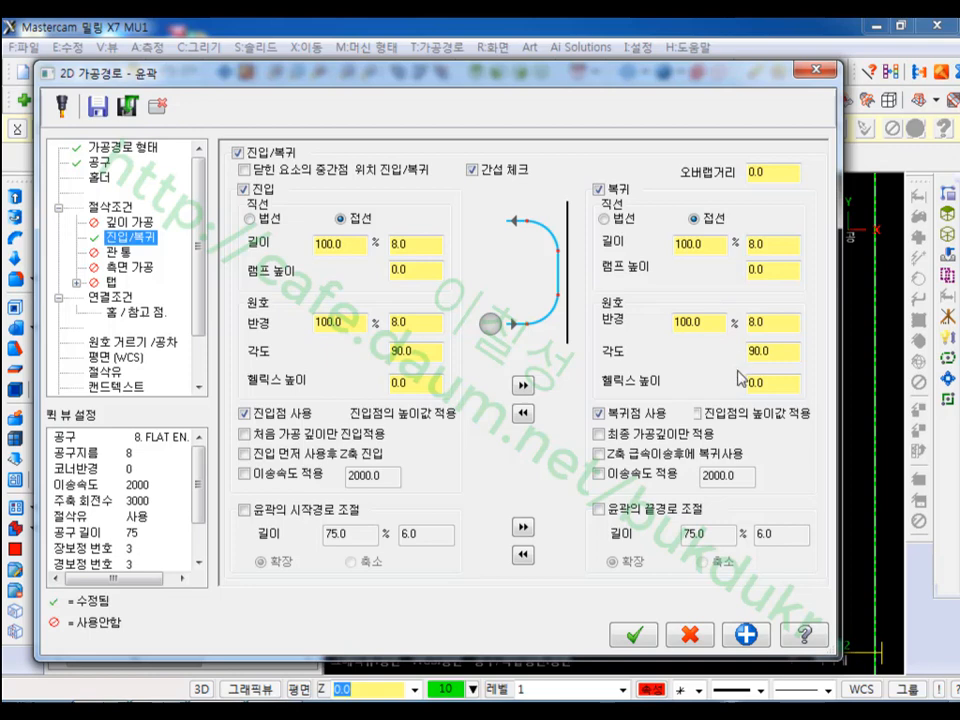
# Set the lead-in line length and arc radius to 0 and copy these values to the lead-out.
pyautogui.doubleClick(341, 244)
pyautogui.write('0')
pyautogui.doubleClick(330, 322)
pyautogui.write('0')
pyautogui.click(523, 386)
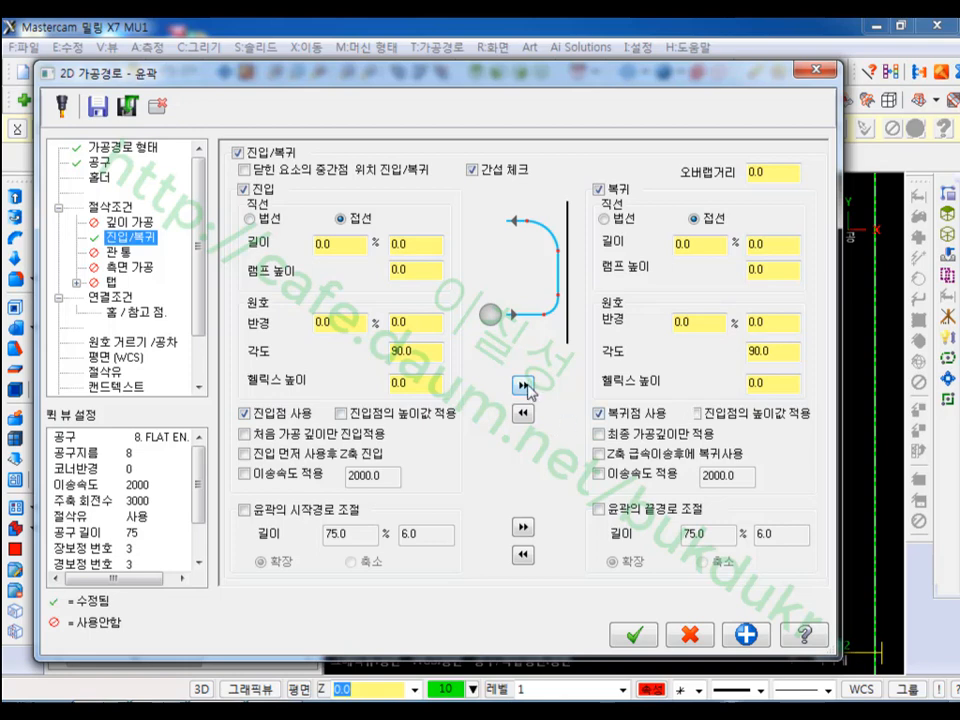
# Set the contour's cutting depth to an absolute value of -8 and generate the toolpath.
pyautogui.click(110, 297)
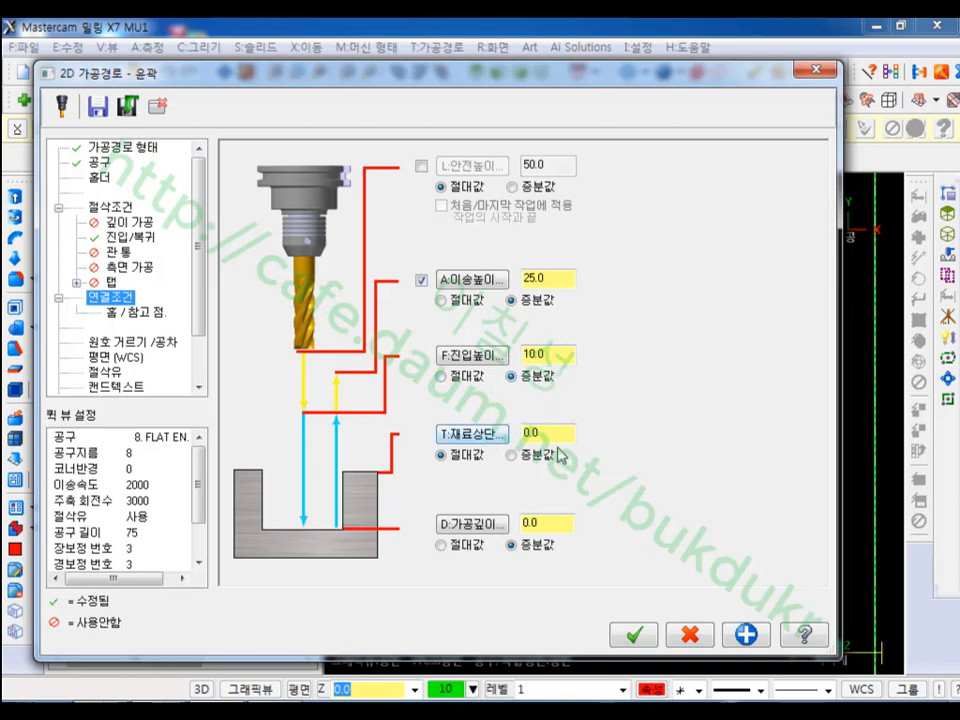
pyautogui.click(441, 545)
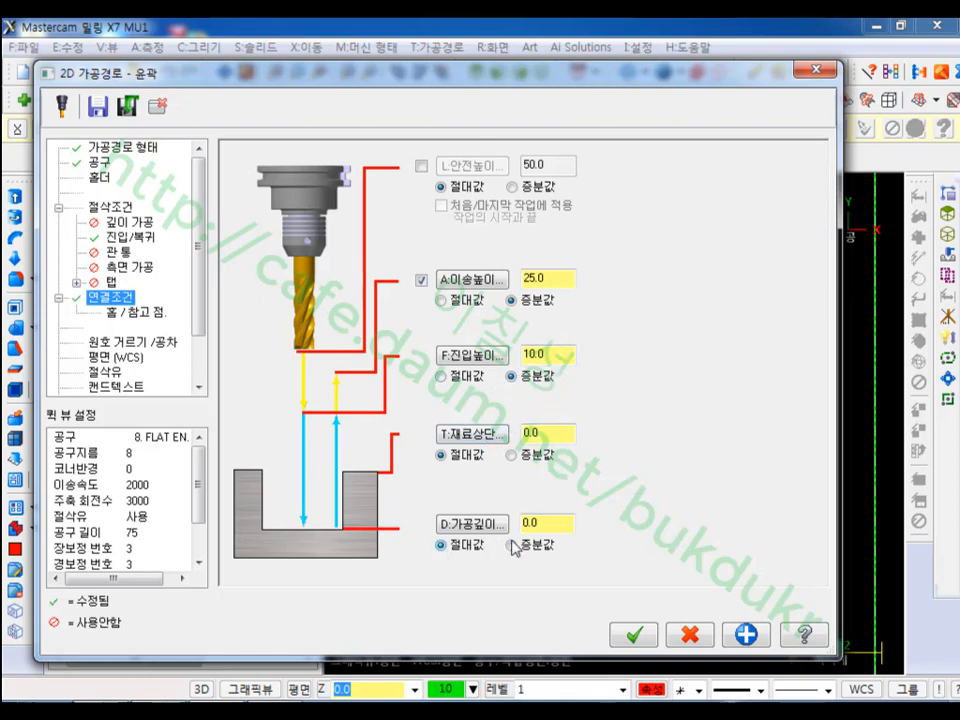
pyautogui.doubleClick(544, 522)
pyautogui.write('-8')
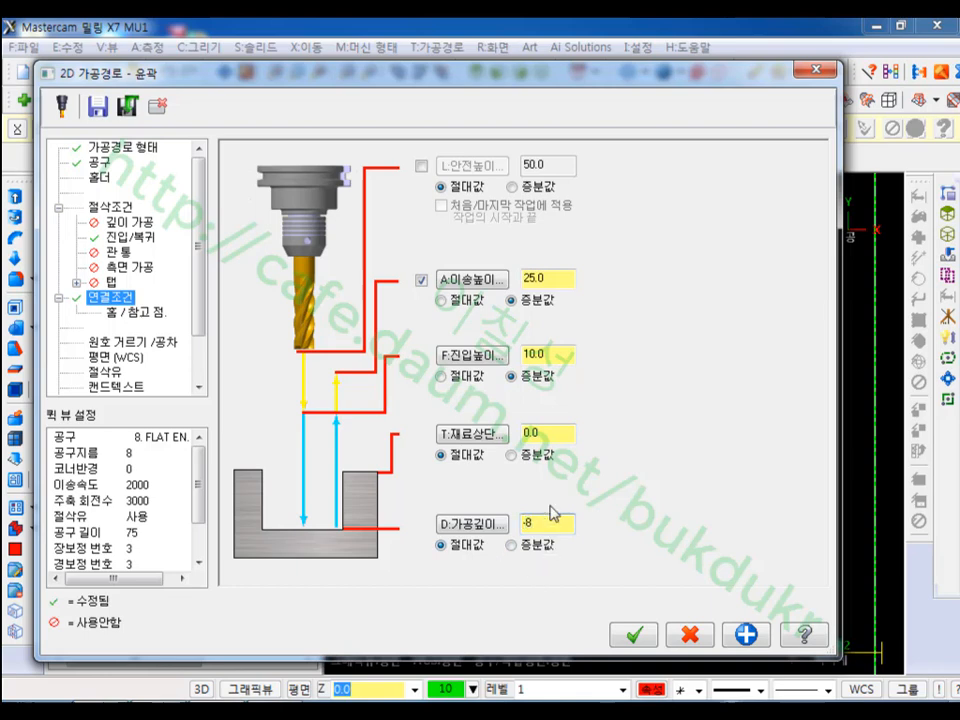
pyautogui.click(557, 435)
pyautogui.click(562, 520)
pyautogui.click(634, 634)
# Backplot the slot contour toolpath and step through its moves in the top view.
pyautogui.scroll(1, 552, 433)
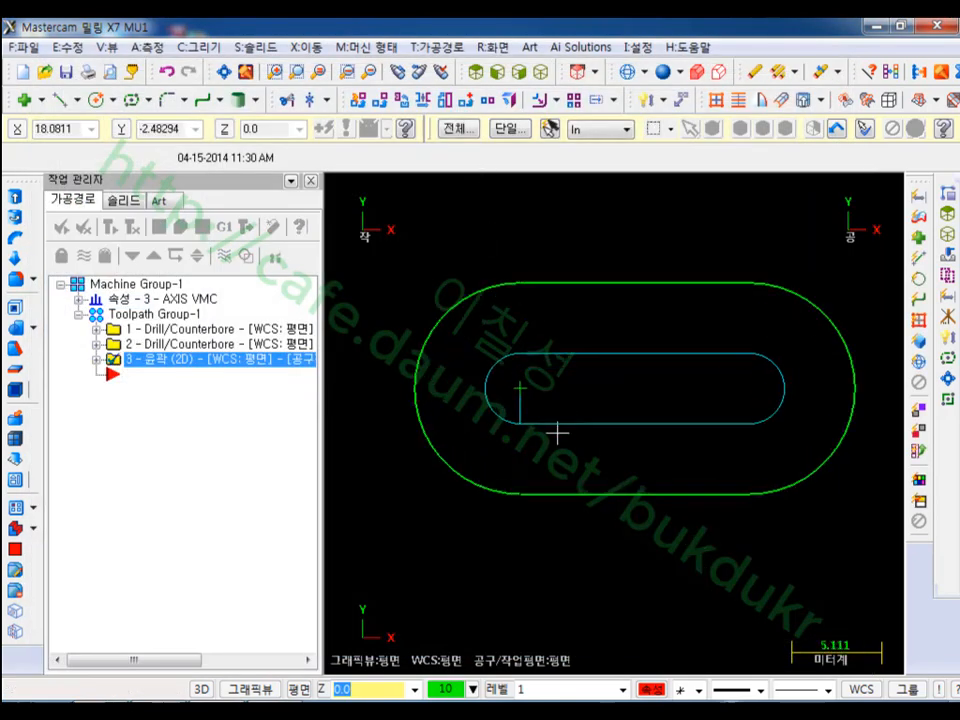
pyautogui.moveTo(552, 389); pyautogui.dragTo(587, 315, button='middle')
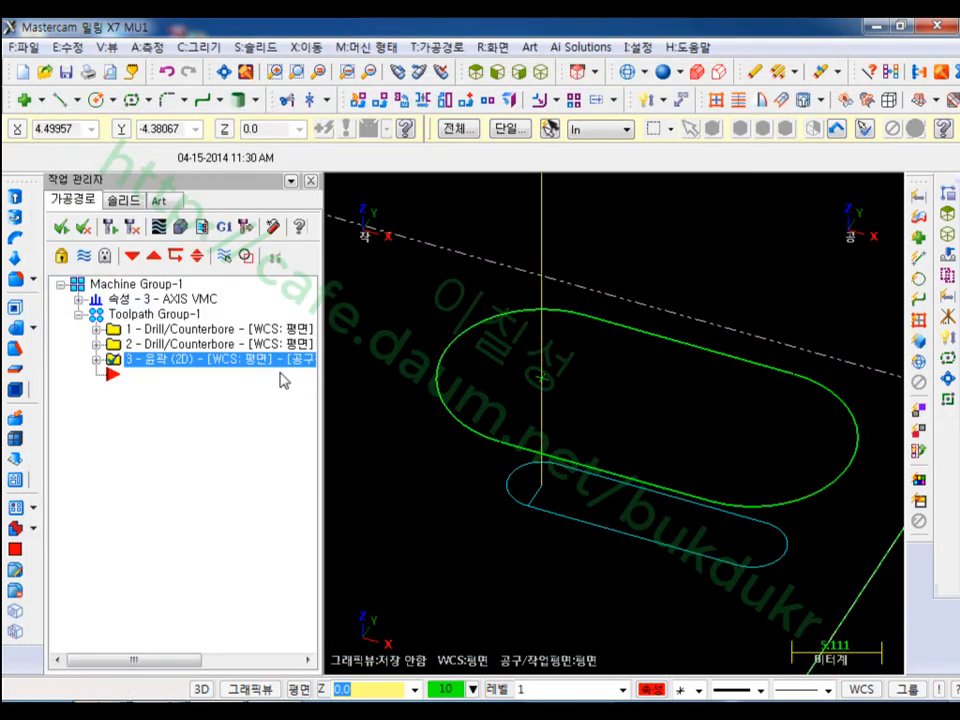
pyautogui.click(158, 227)
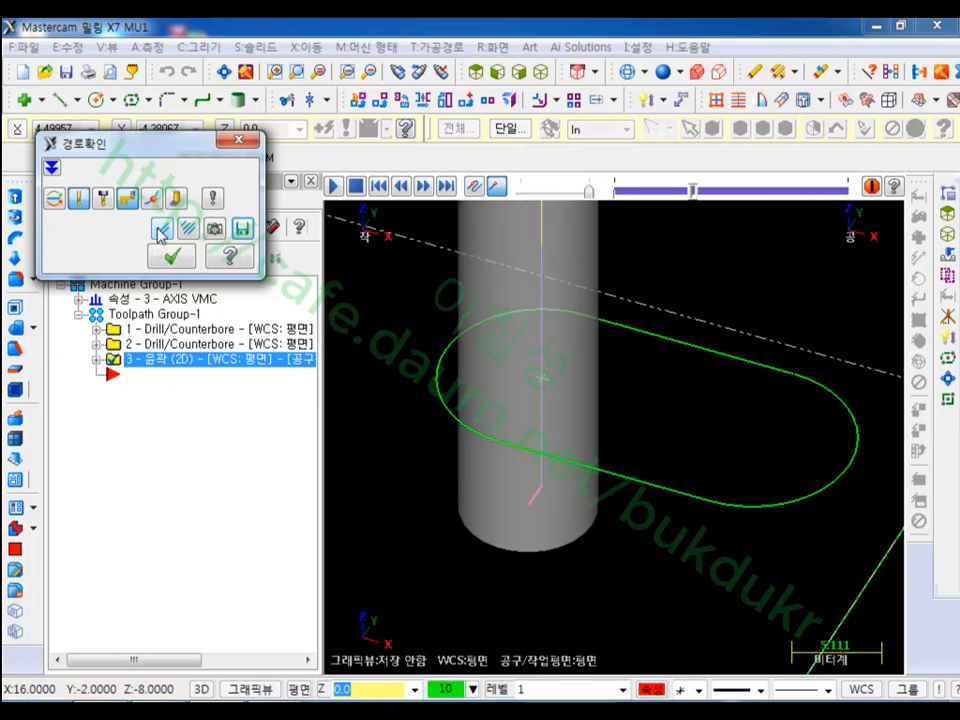
pyautogui.click(476, 71)
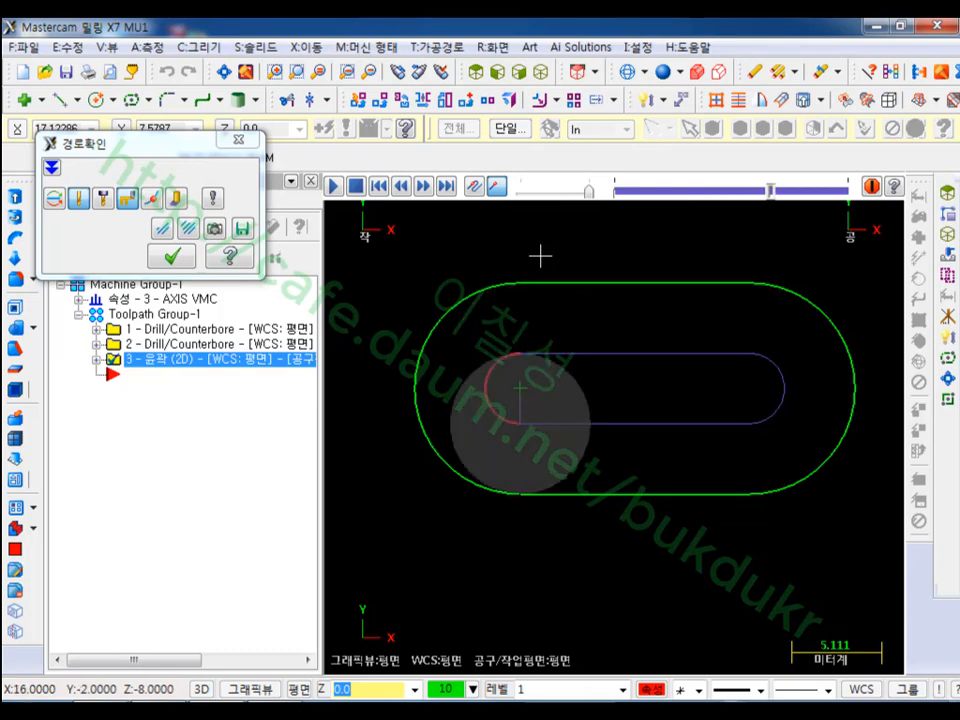
pyautogui.scroll(1, 540, 256)
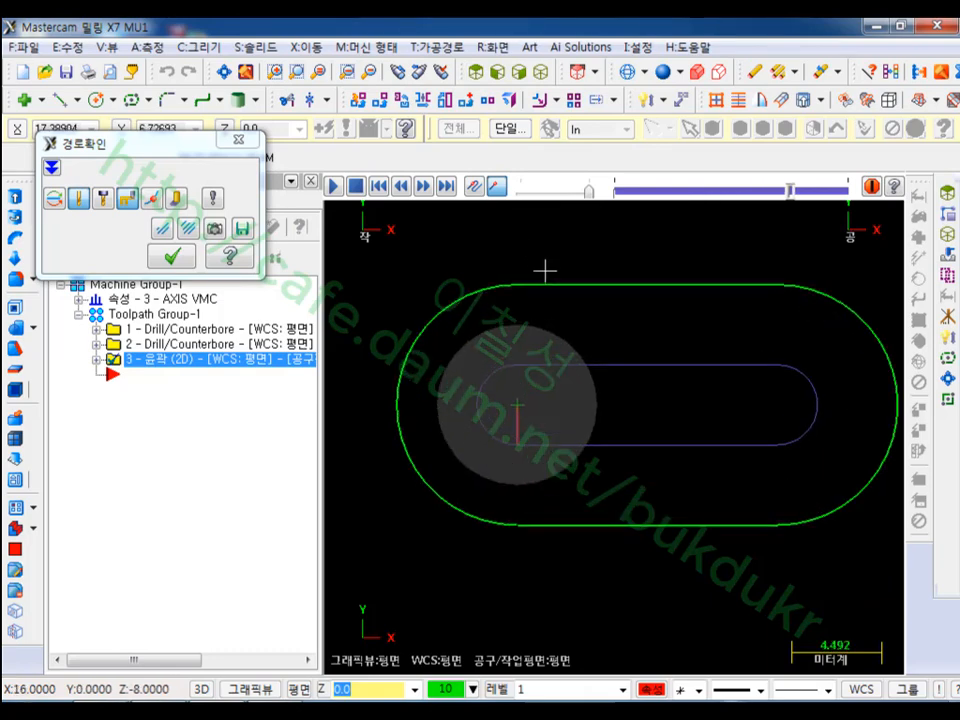
# Replay the contour backplot from the start with the swept cutting area shaded and a slower playback speed, and close it.
pyautogui.click(177, 201)
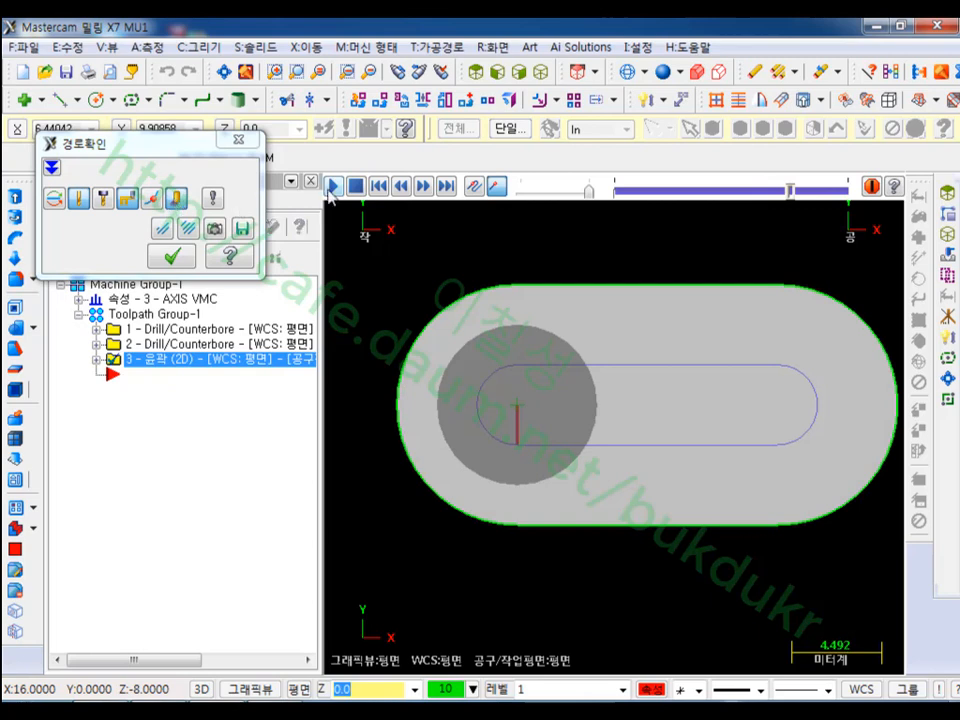
pyautogui.moveTo(588, 189); pyautogui.dragTo(575, 190)
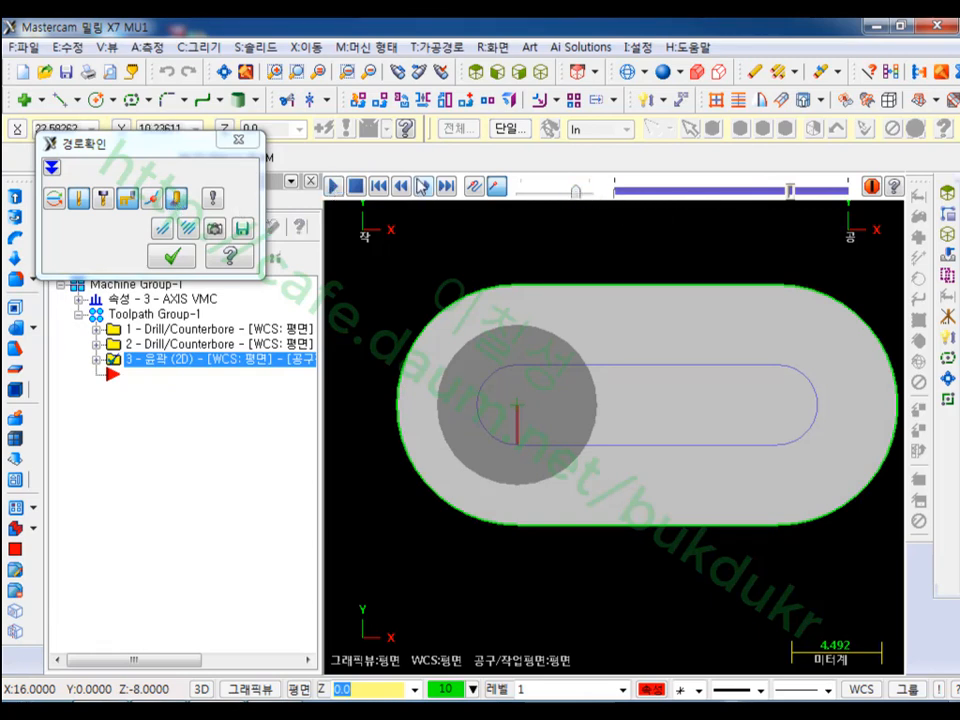
pyautogui.click(380, 187)
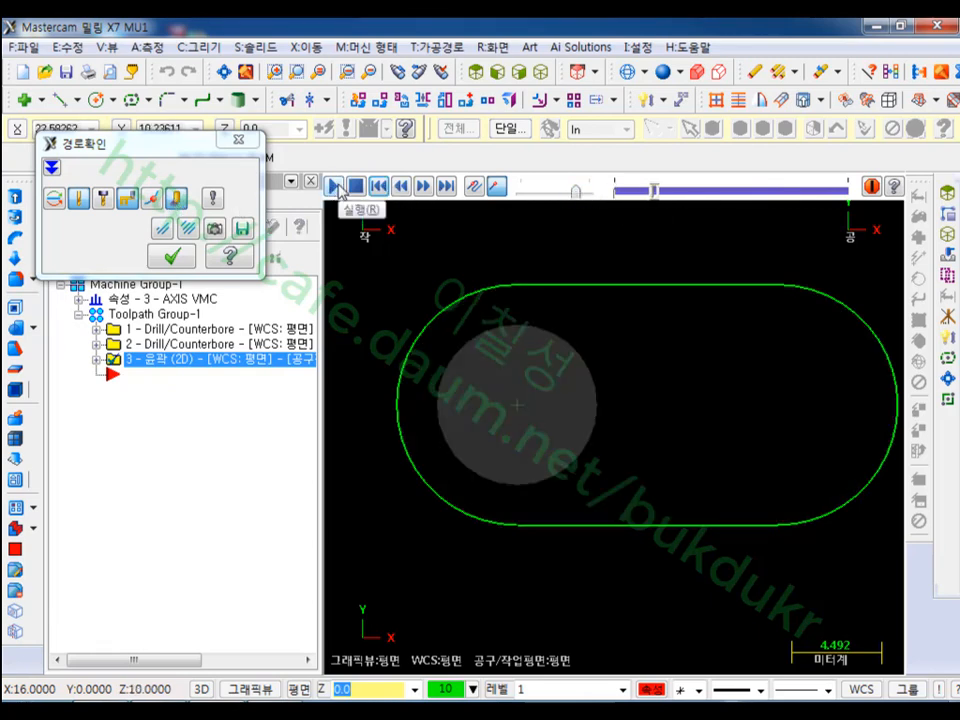
pyautogui.click(336, 188)
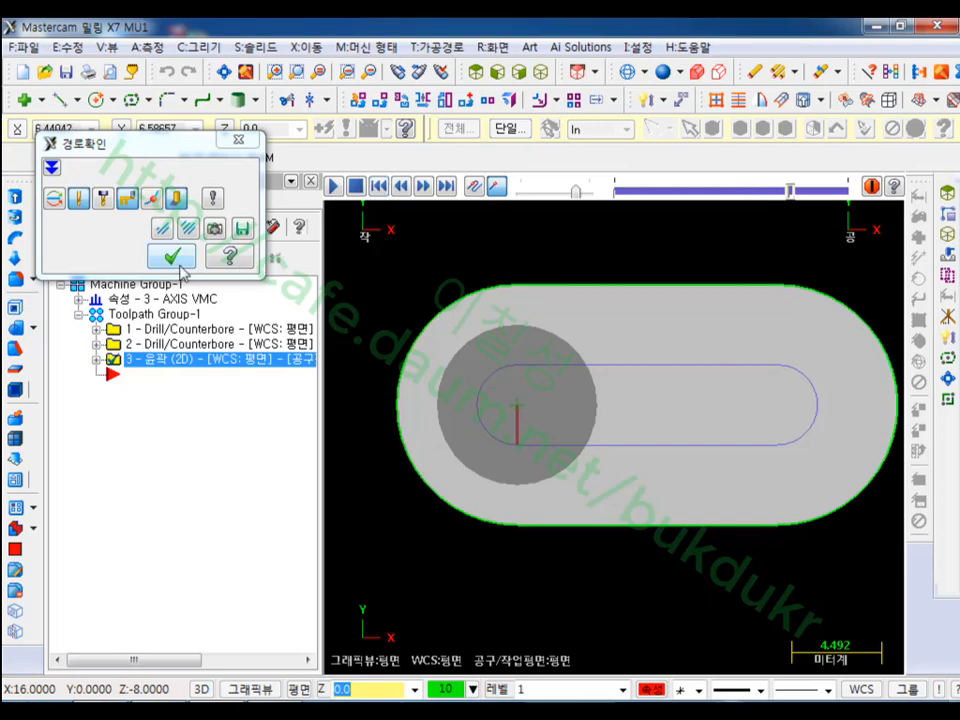
pyautogui.click(177, 264)
pyautogui.click(175, 258)
# Select all operations in Toolpath Group-1 and run their solid machining simulation to the end.
pyautogui.moveTo(514, 437)
pyautogui.mouseDown(button='middle')
pyautogui.moveTo(587, 326)
pyautogui.moveTo(596, 430)
pyautogui.mouseUp(button='middle')
pyautogui.click(155, 314)
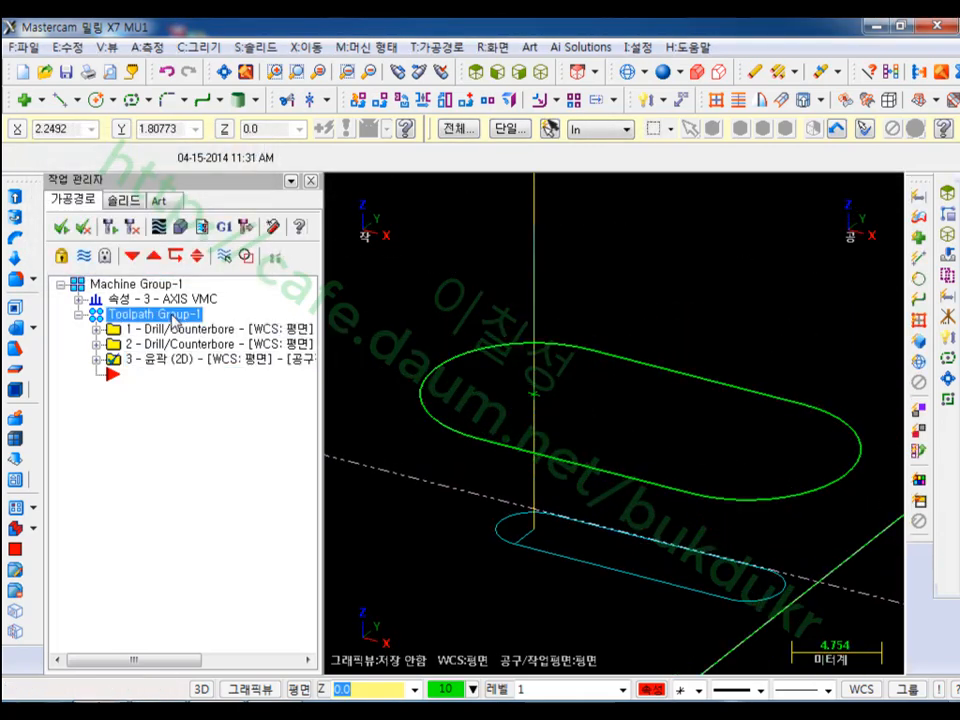
pyautogui.click(179, 229)
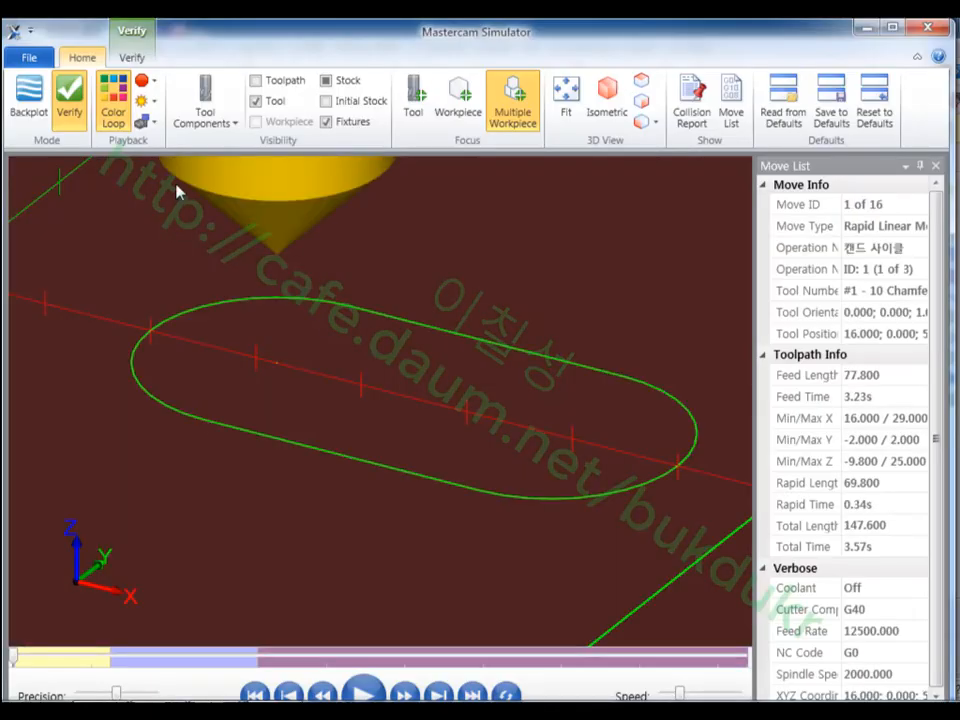
pyautogui.click(374, 697)
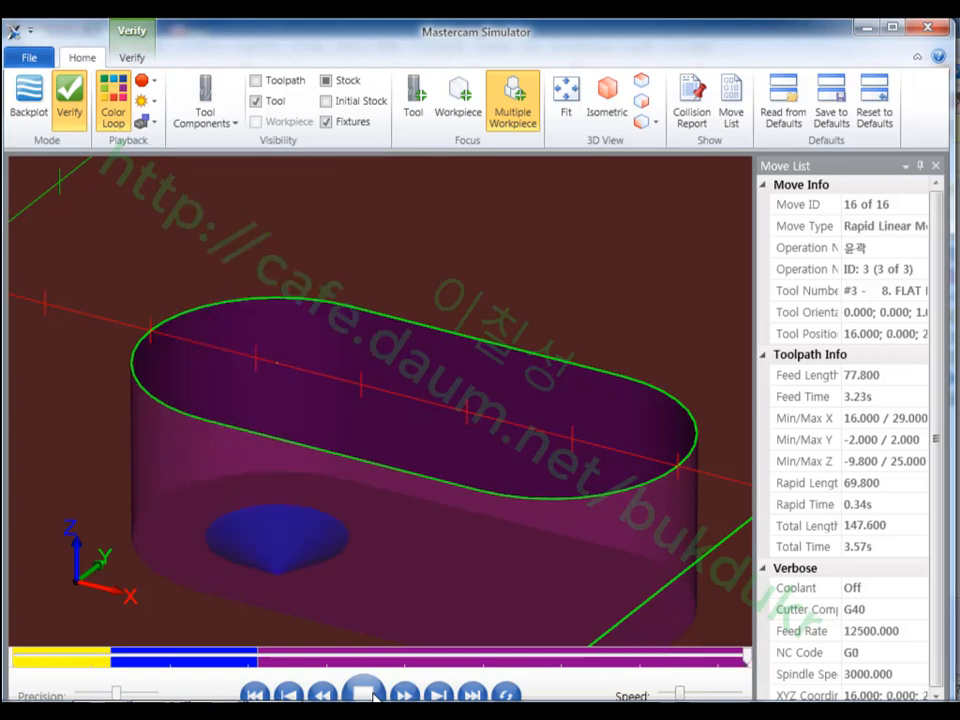
# Display the stock as opaque, inspect the machined slot floor around the drilled hole, and close the simulator.
pyautogui.scroll(-3, 456, 338)
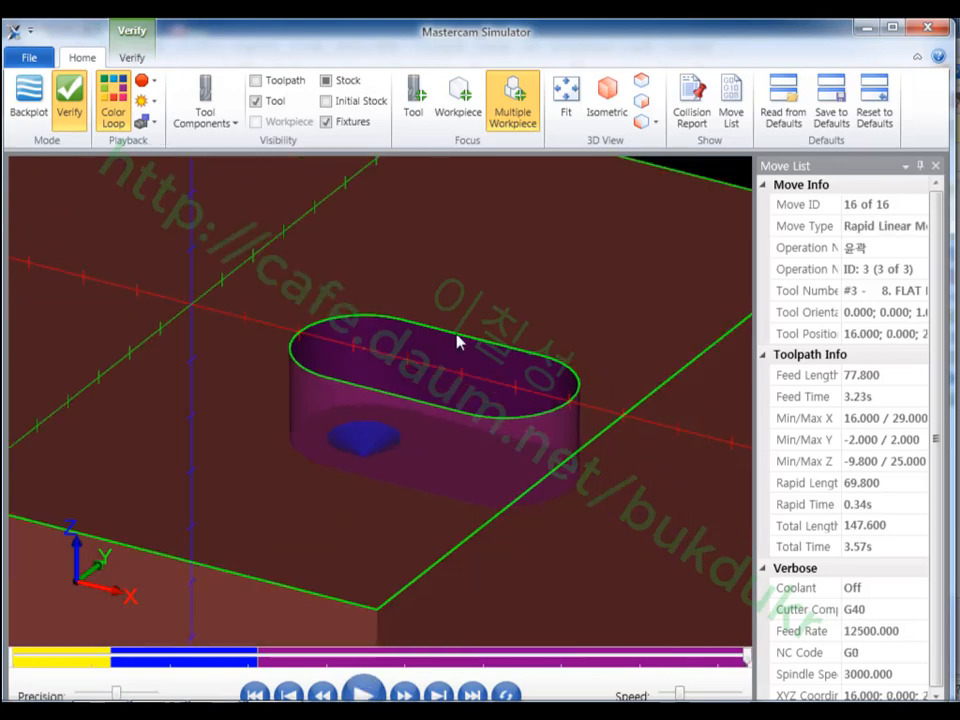
pyautogui.click(356, 89)
pyautogui.click(356, 89)
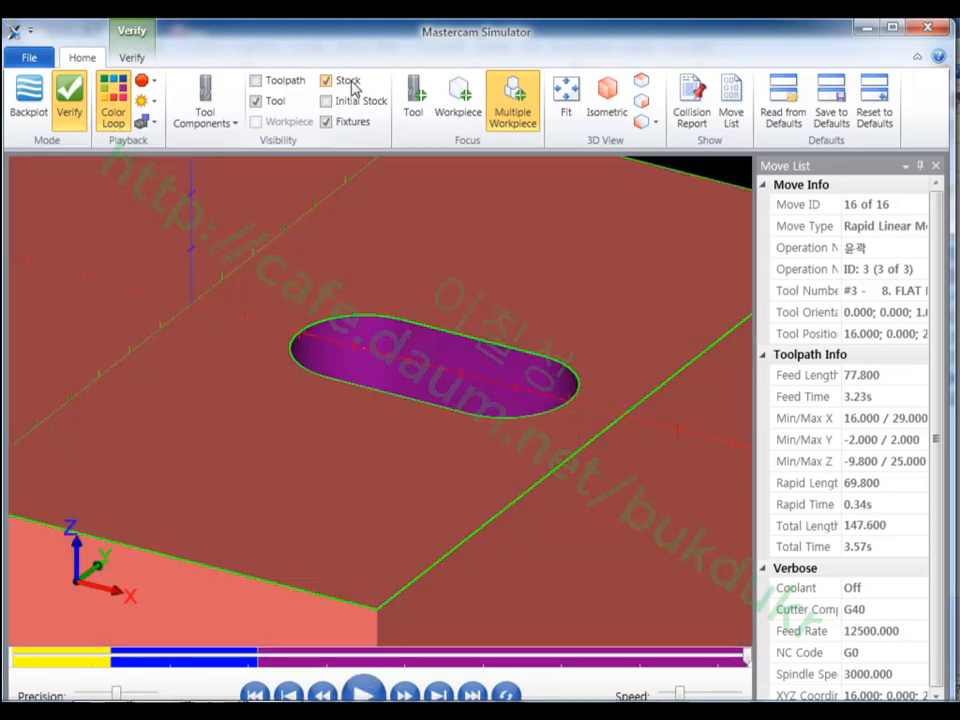
pyautogui.scroll(5, 476, 333)
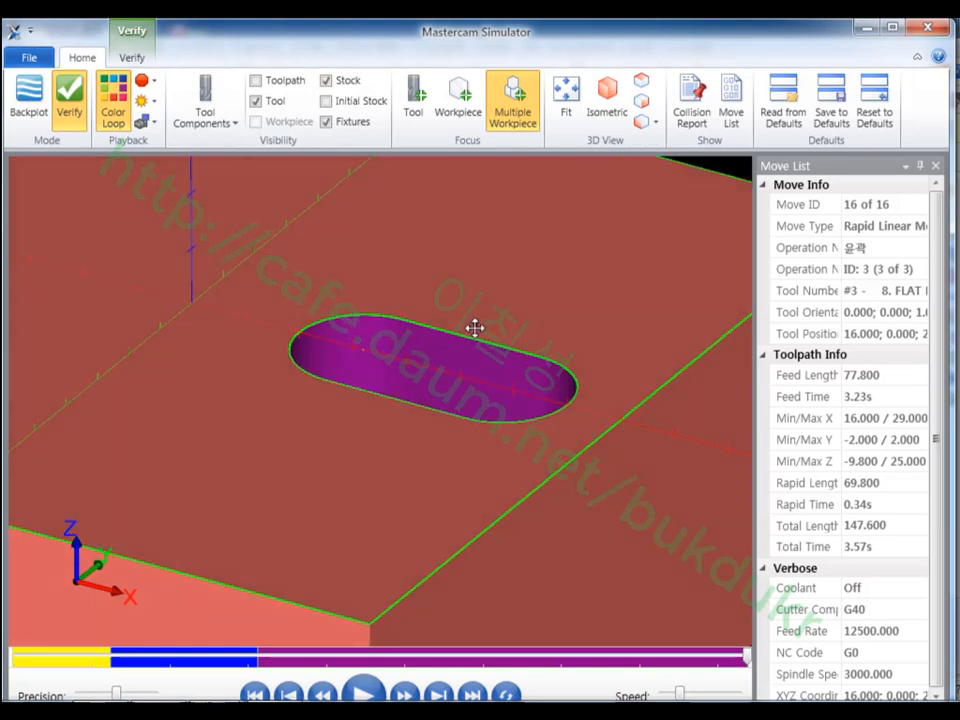
pyautogui.press('alt')
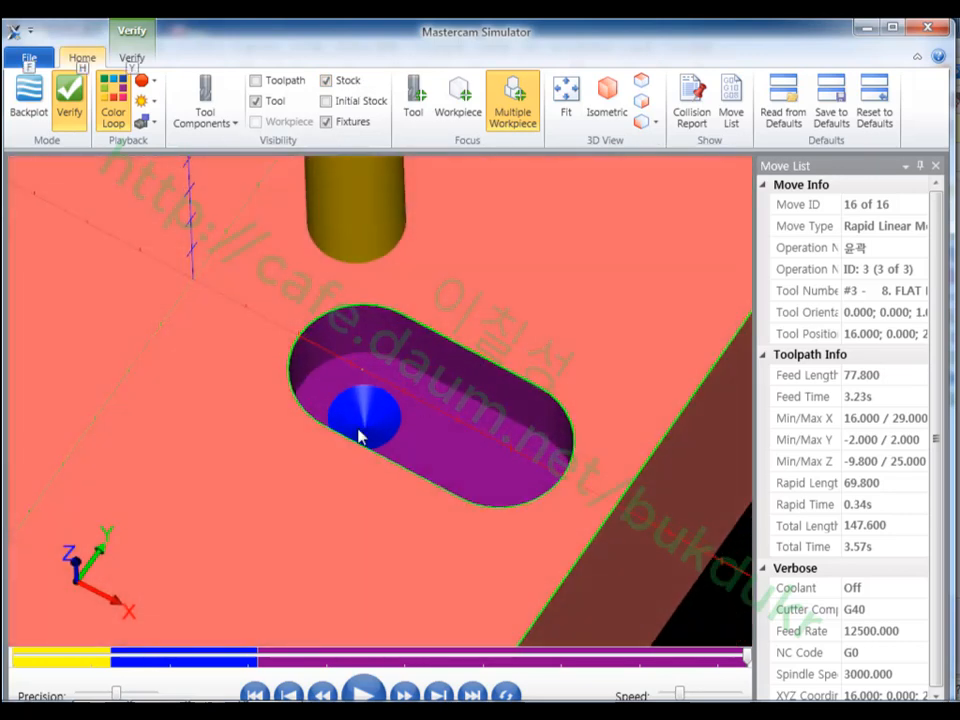
pyautogui.scroll(4, 360, 435)
pyautogui.scroll(-3, 420, 395)
pyautogui.moveTo(452, 368); pyautogui.dragTo(449, 377, button='middle')
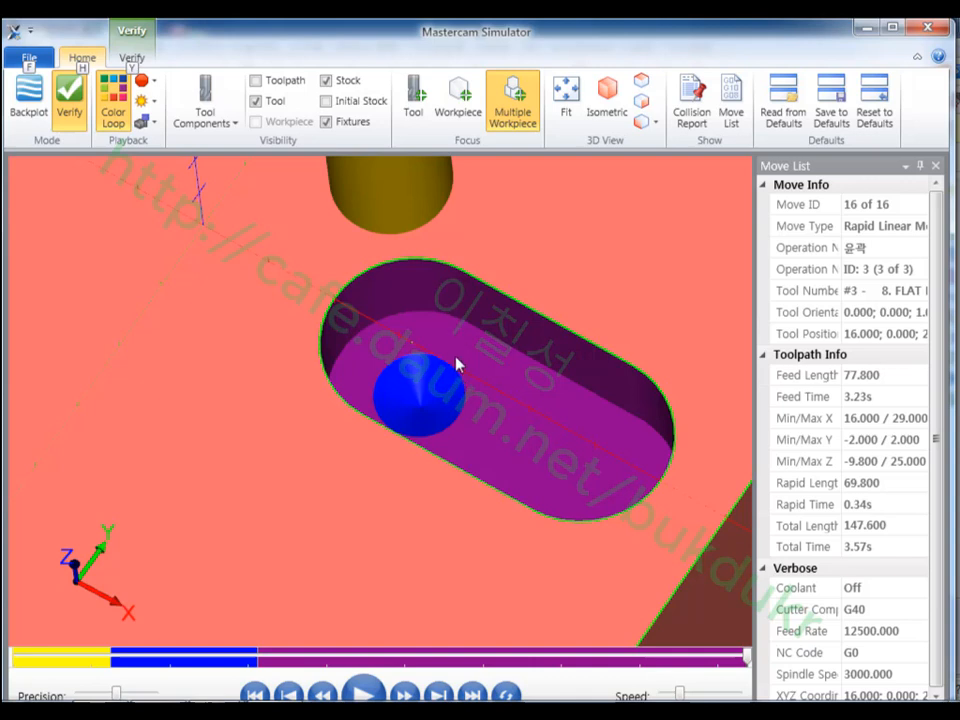
pyautogui.click(928, 27)
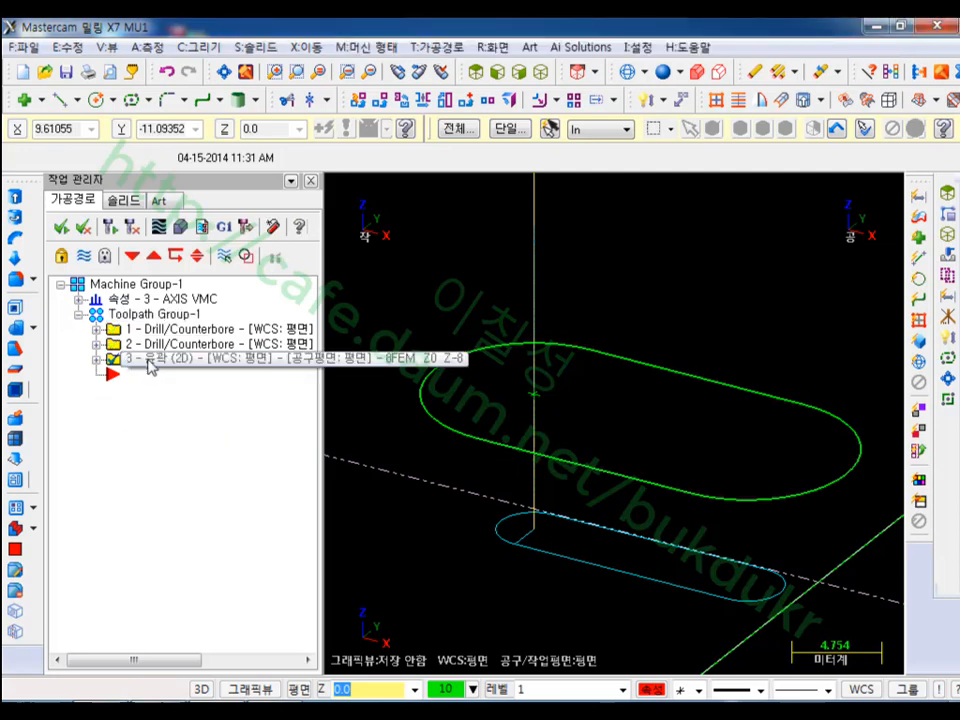
# Duplicate the 2D contour operation at the end of the toolpath group.
pyautogui.moveTo(147, 365); pyautogui.dragTo(147, 422, button='right')
pyautogui.click(213, 502)
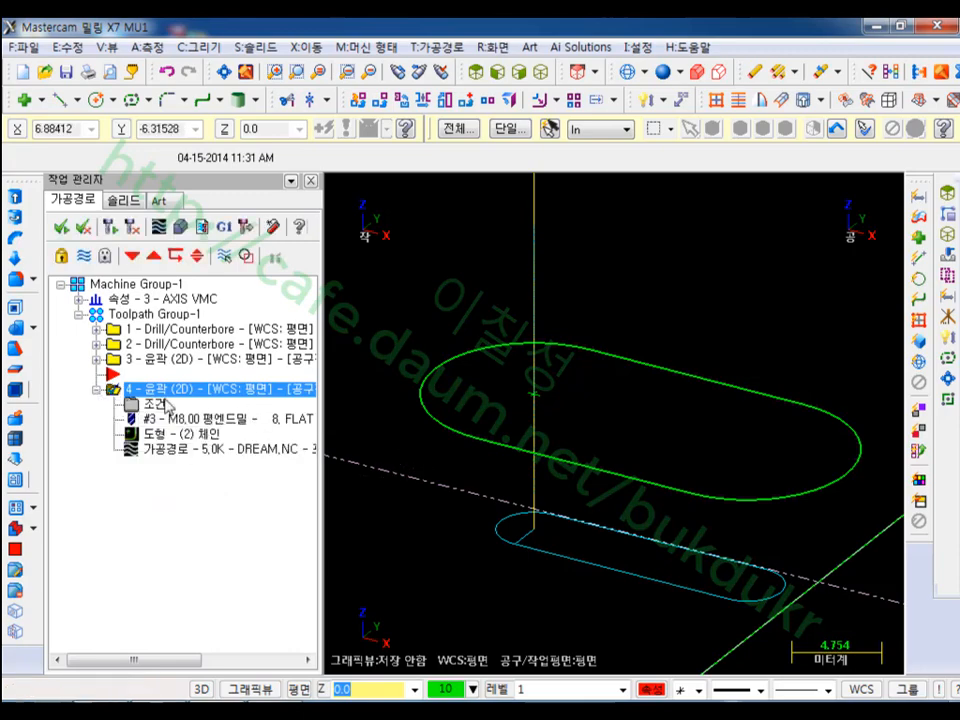
# Set the duplicated contour operation's top of stock to -8.0 and its depth to 10, both absolute.
pyautogui.click(162, 405)
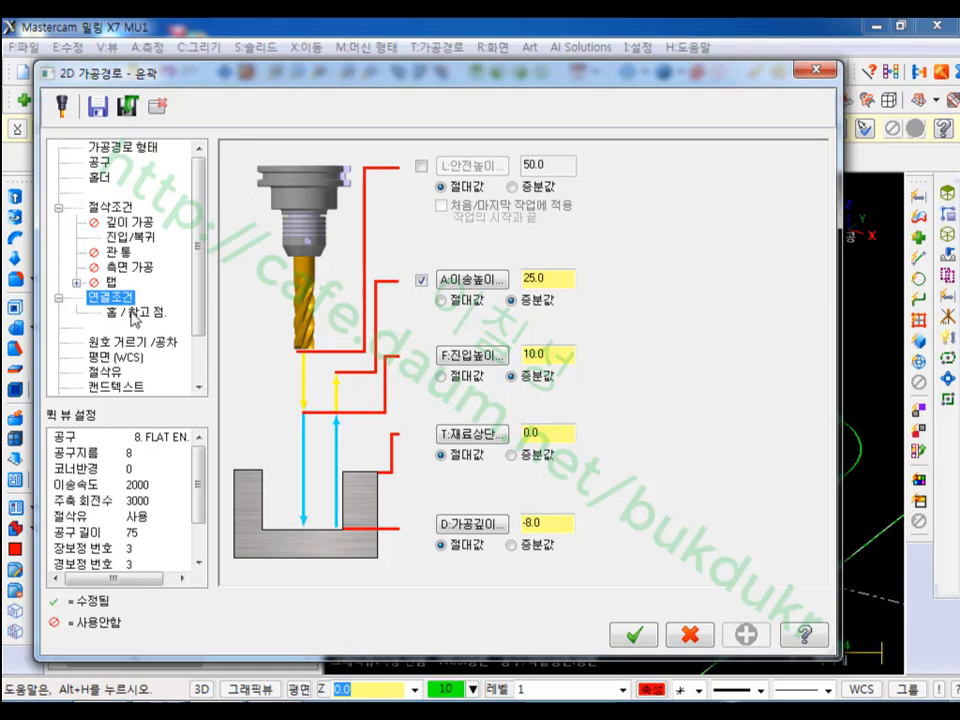
pyautogui.click(533, 434)
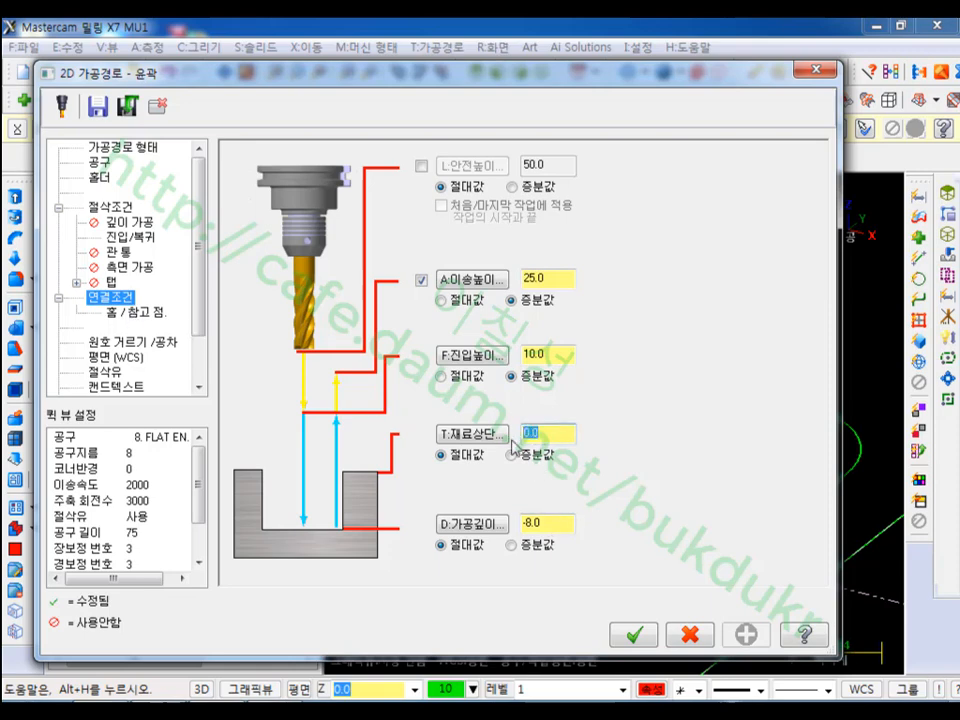
pyautogui.write('-8')
pyautogui.click(546, 524)
pyautogui.write('10')
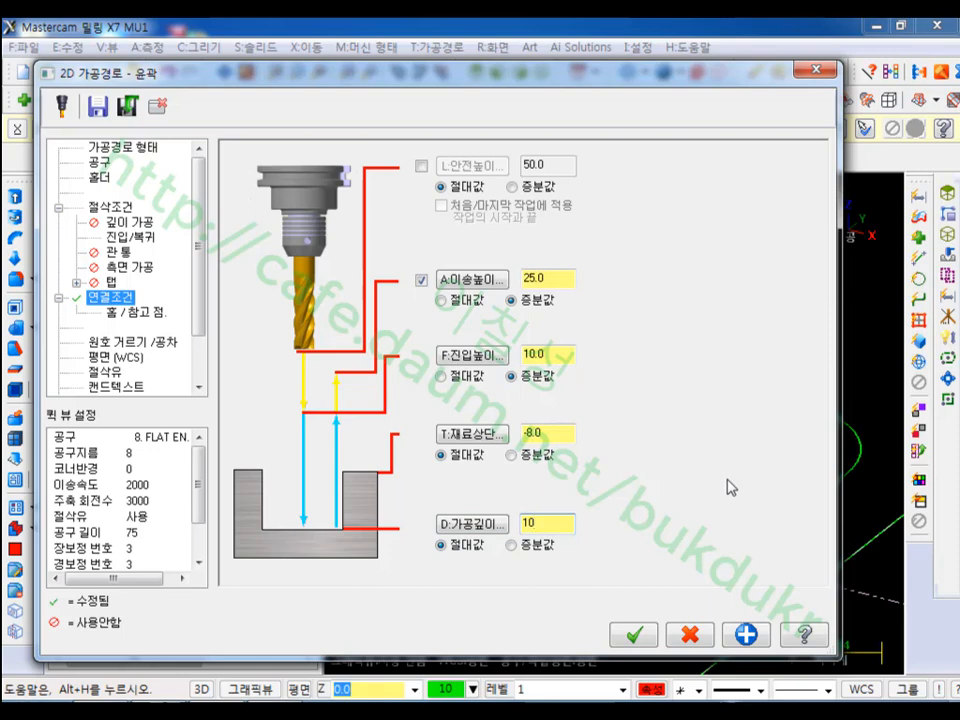
# Change the contour type to ramp by depth with ramp depth 1.0, add a pass at final depth, and disable helix linearization.
pyautogui.click(112, 208)
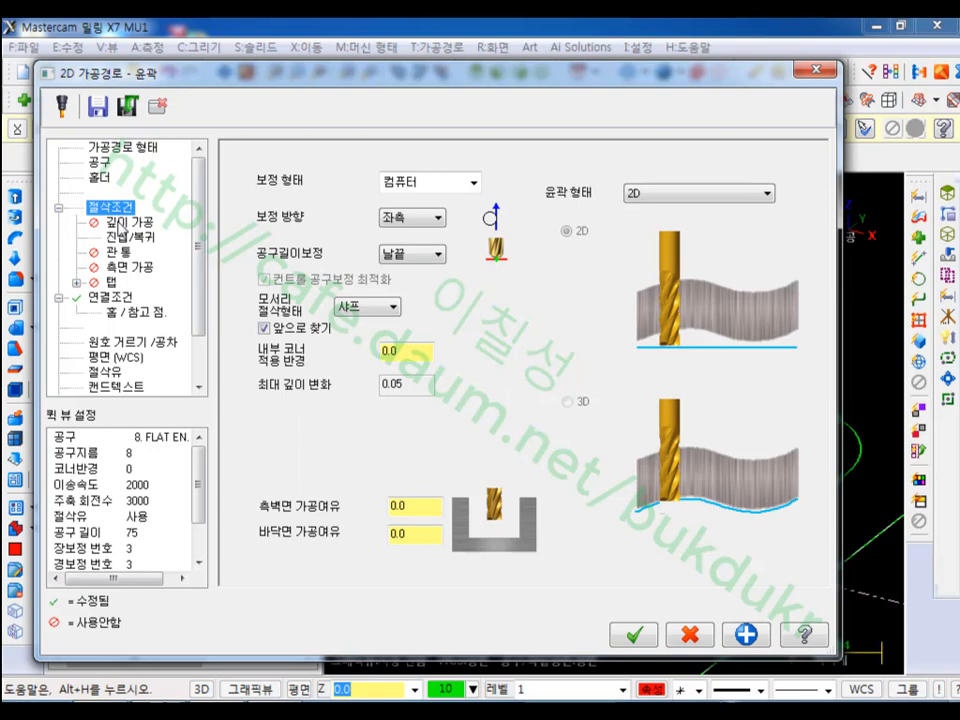
pyautogui.click(641, 200)
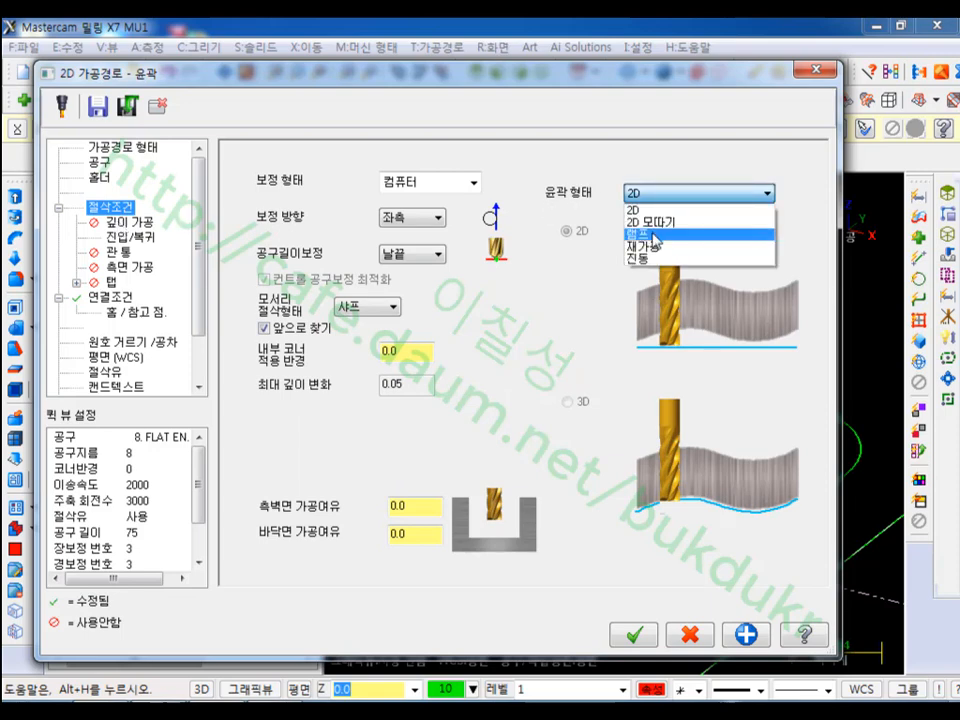
pyautogui.click(655, 236)
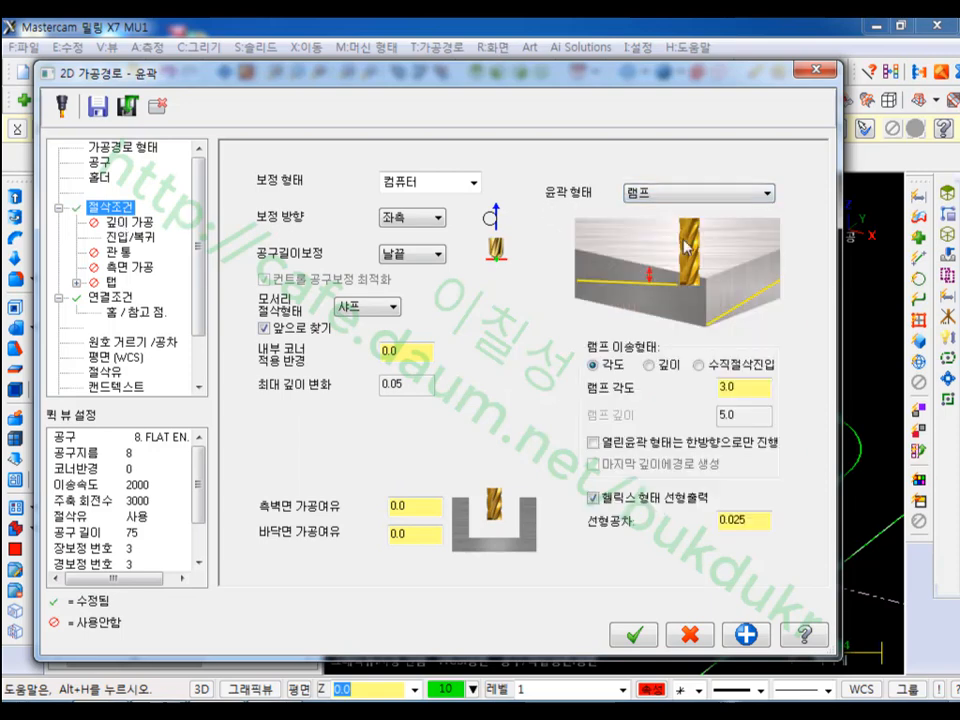
pyautogui.click(649, 365)
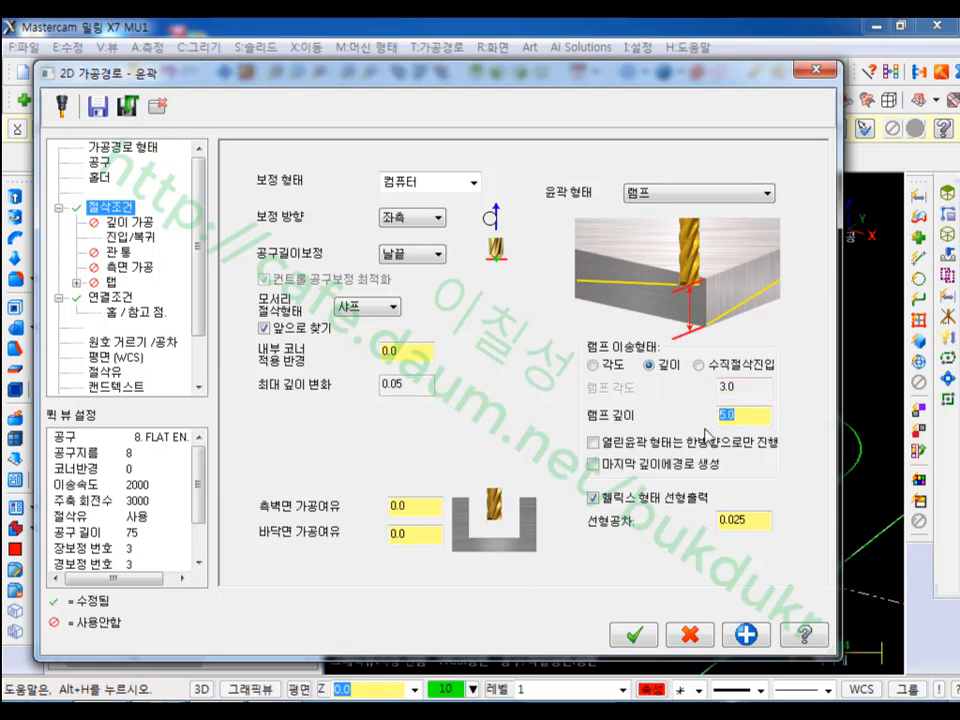
pyautogui.write('1')
pyautogui.click(596, 465)
pyautogui.click(594, 498)
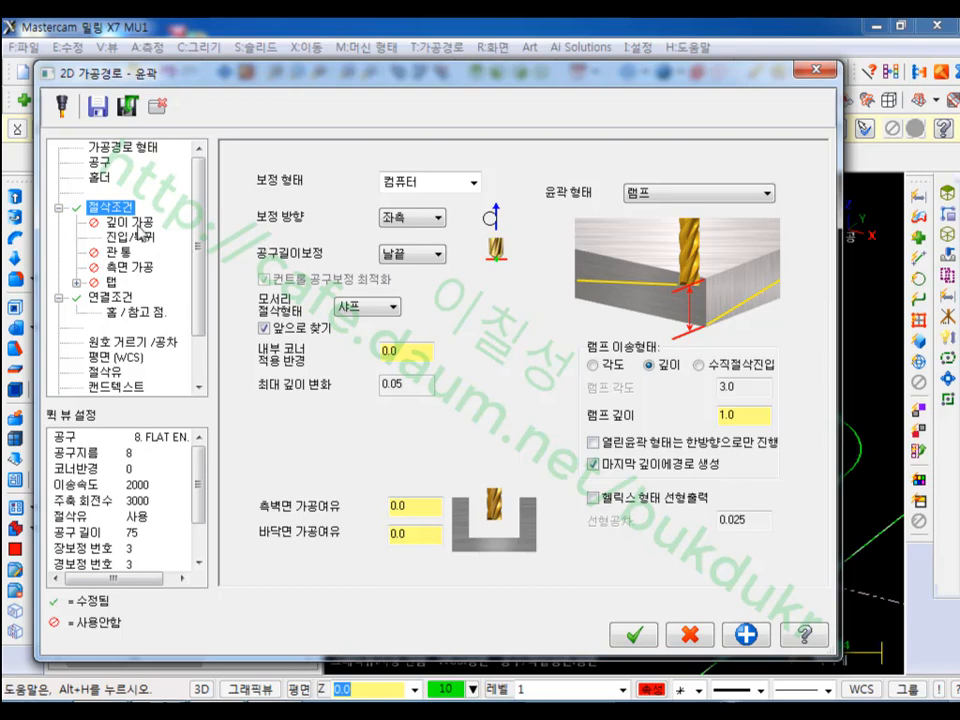
# Make the contour's lead-in and lead-out lines perpendicular with a length of 2.0 mm.
pyautogui.click(140, 239)
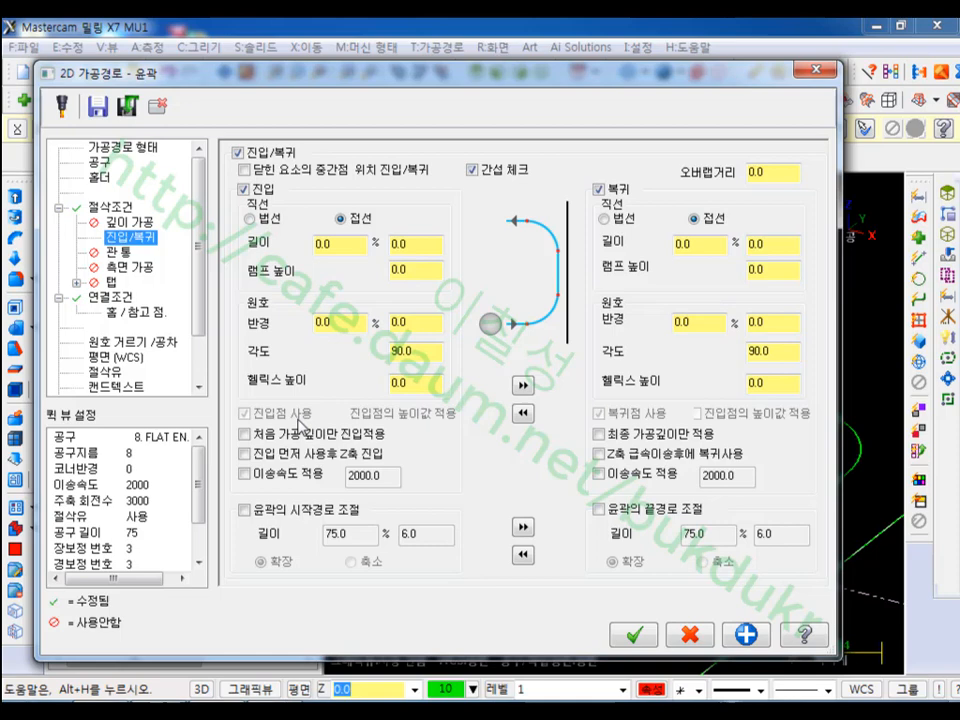
pyautogui.click(251, 219)
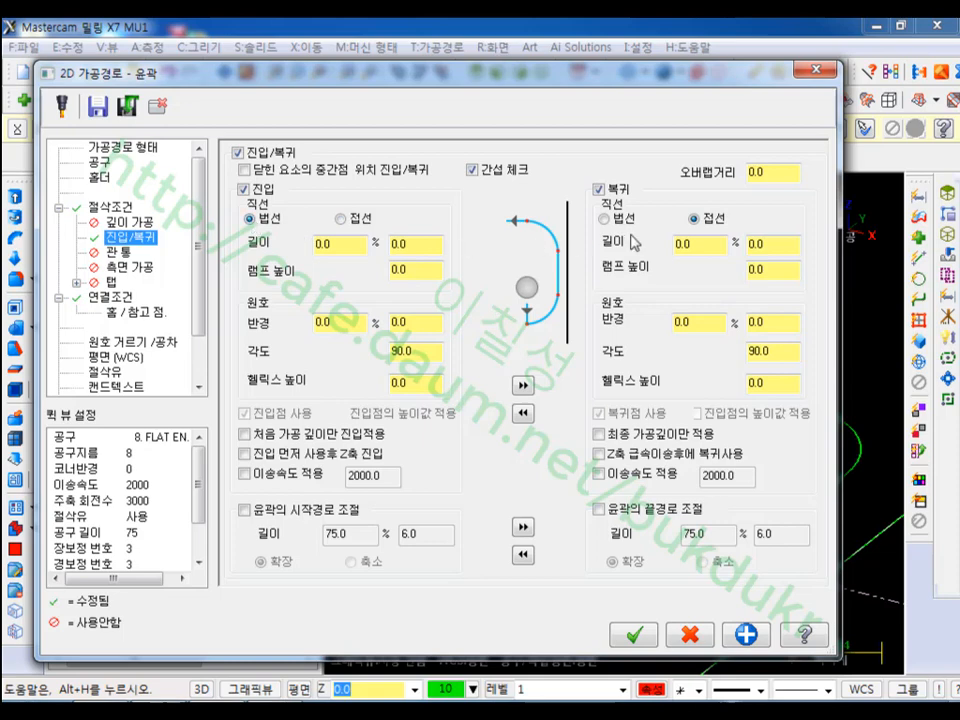
pyautogui.click(522, 384)
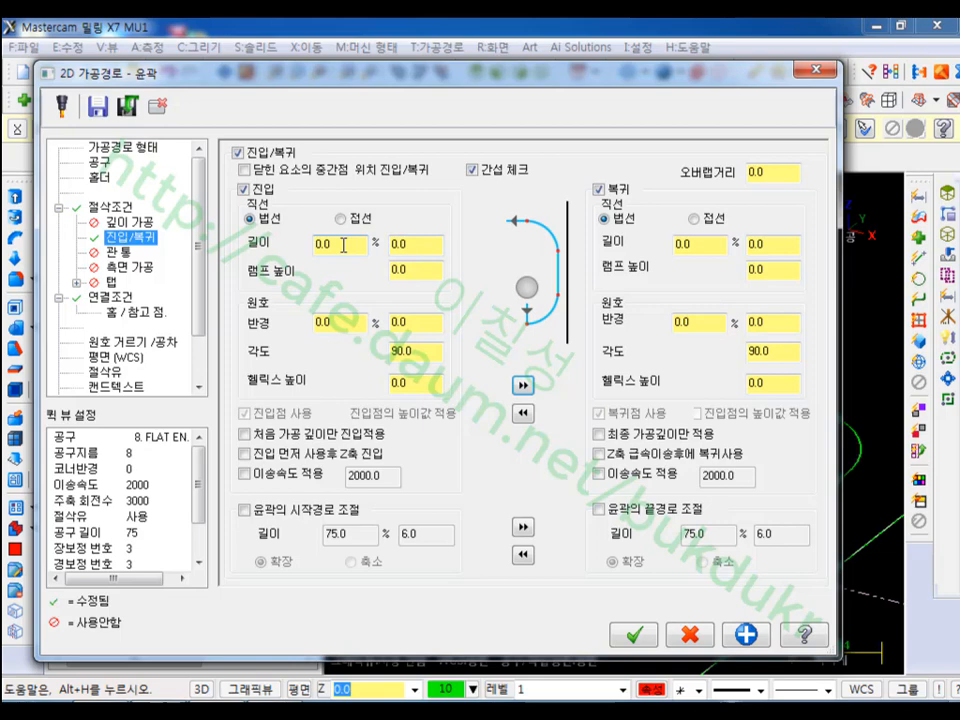
pyautogui.doubleClick(407, 244)
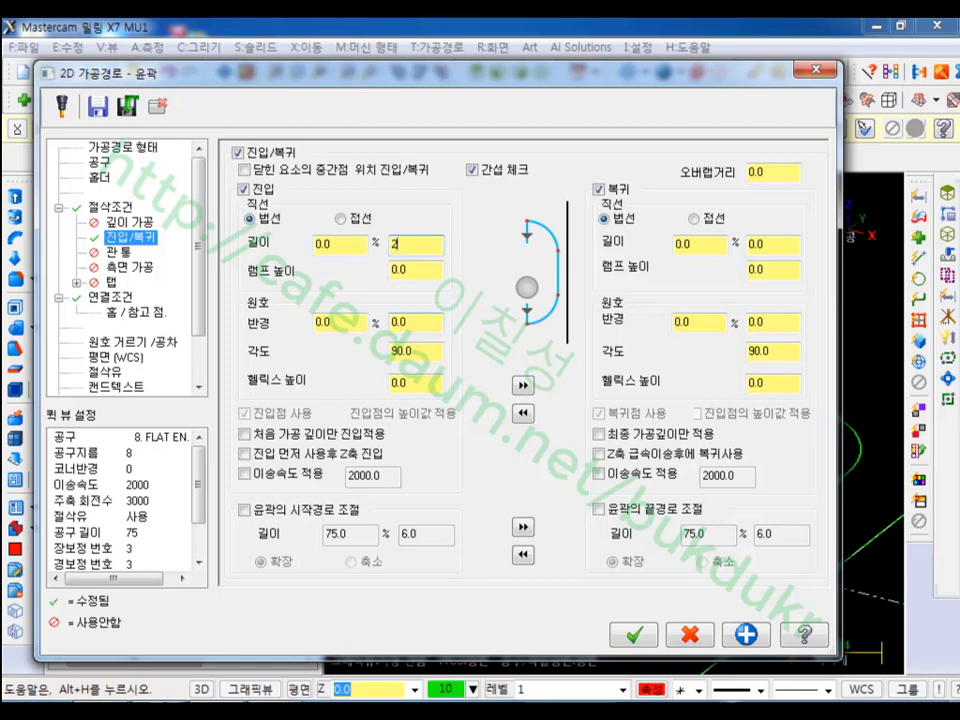
pyautogui.write('2')
pyautogui.click(522, 385)
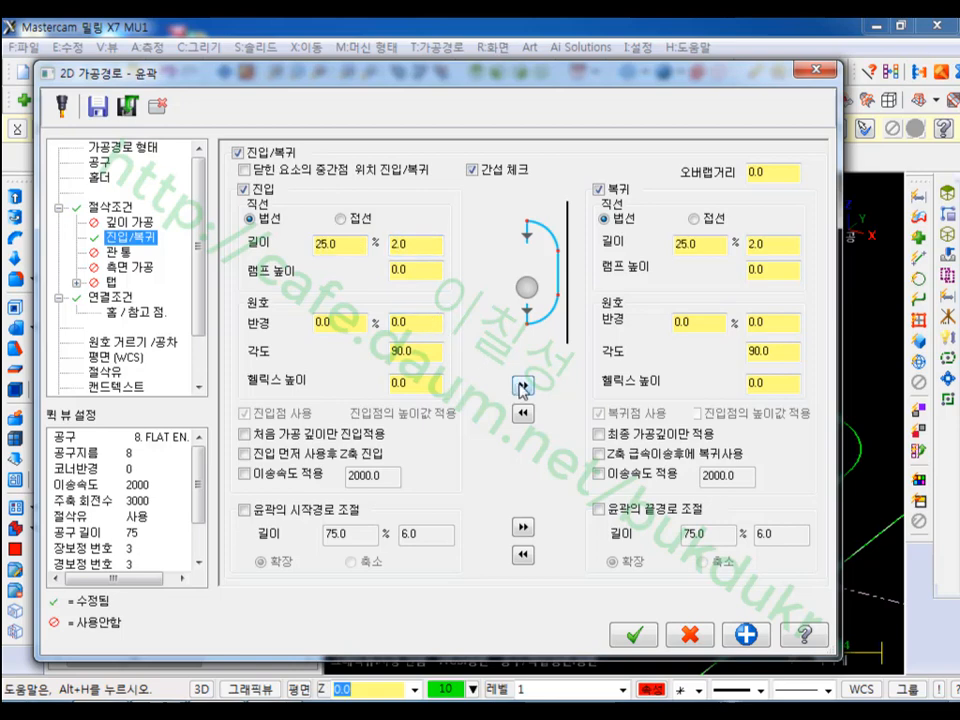
# Set the ramp height of both lead-in and lead-out to 2.0 mm and accept the operation's parameters.
pyautogui.doubleClick(425, 267)
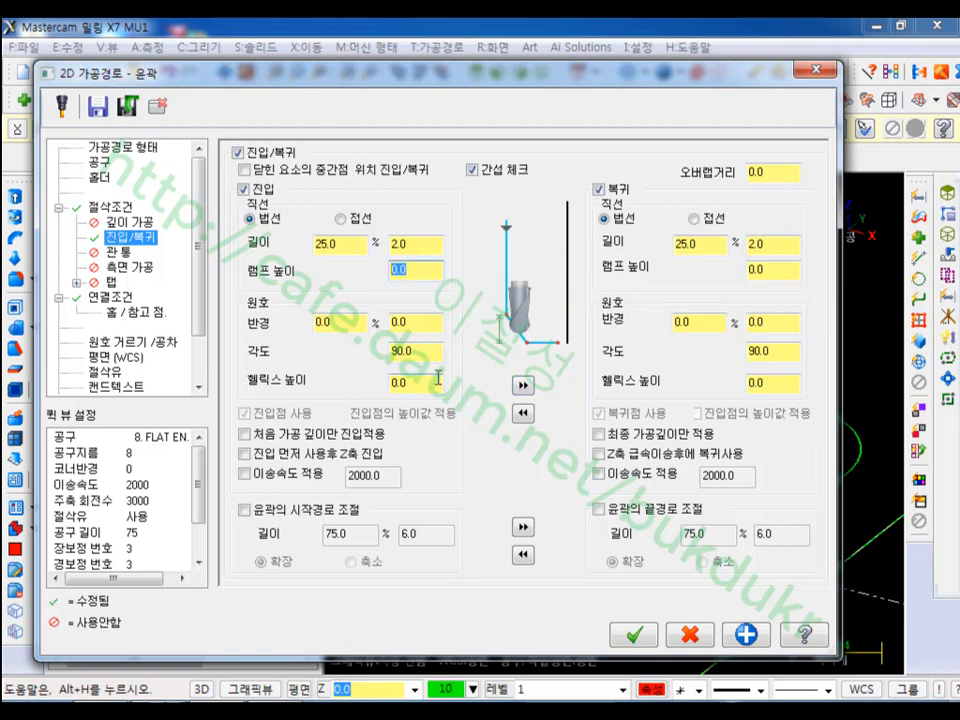
pyautogui.click(422, 243)
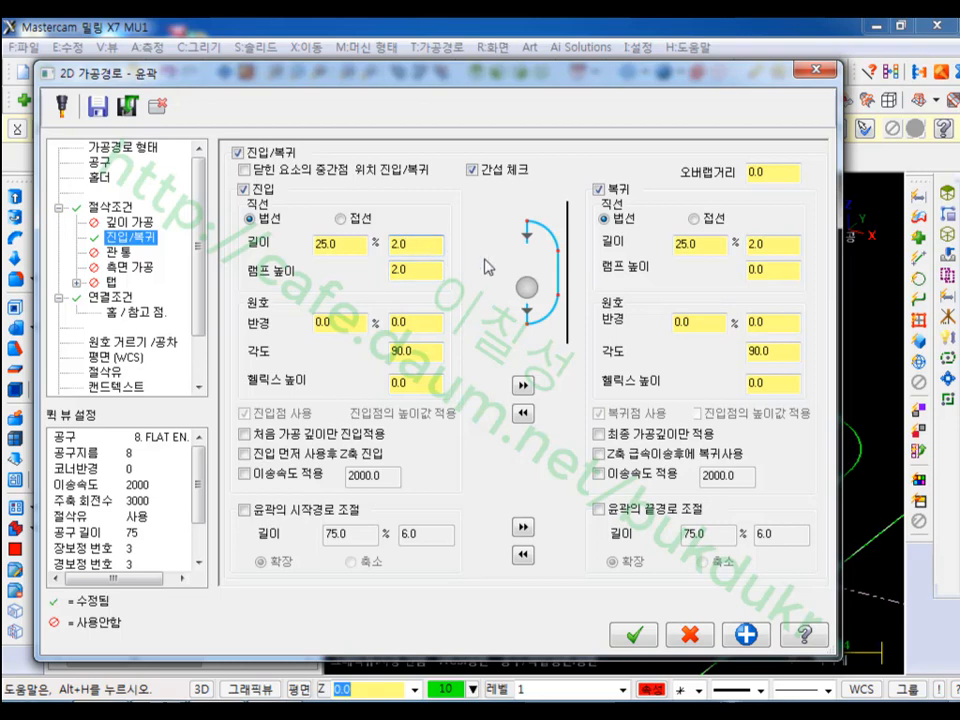
pyautogui.click(522, 385)
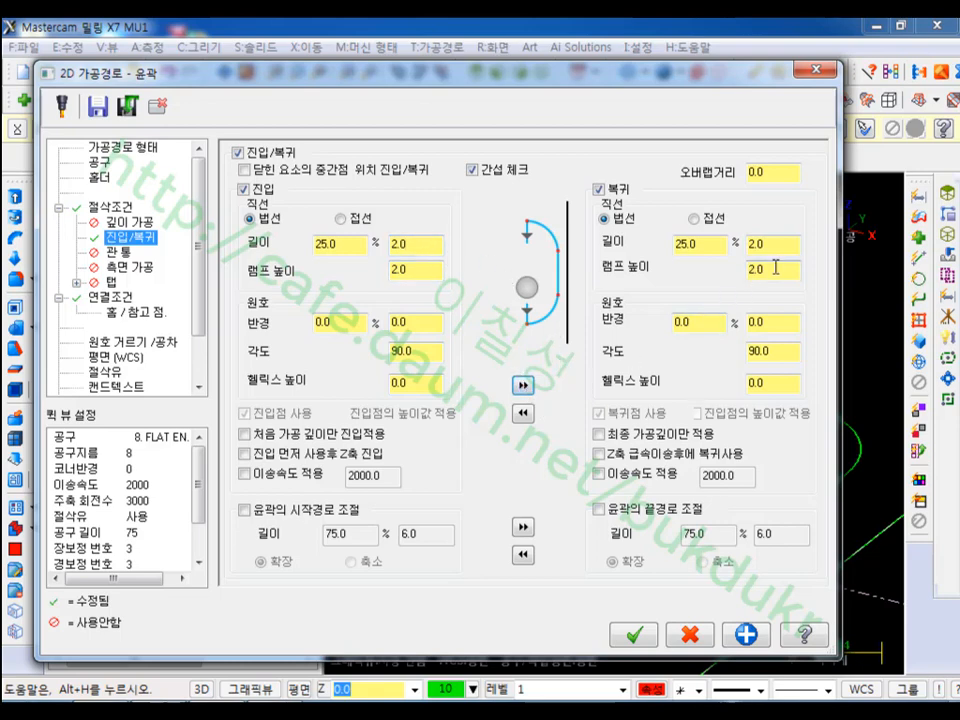
pyautogui.click(775, 268)
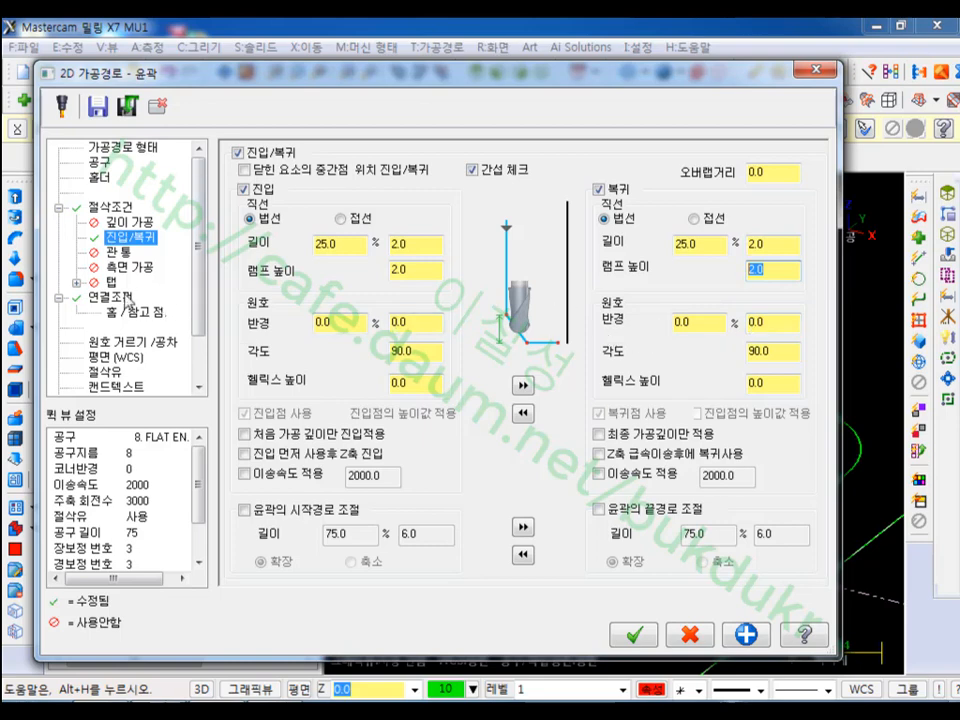
pyautogui.click(636, 636)
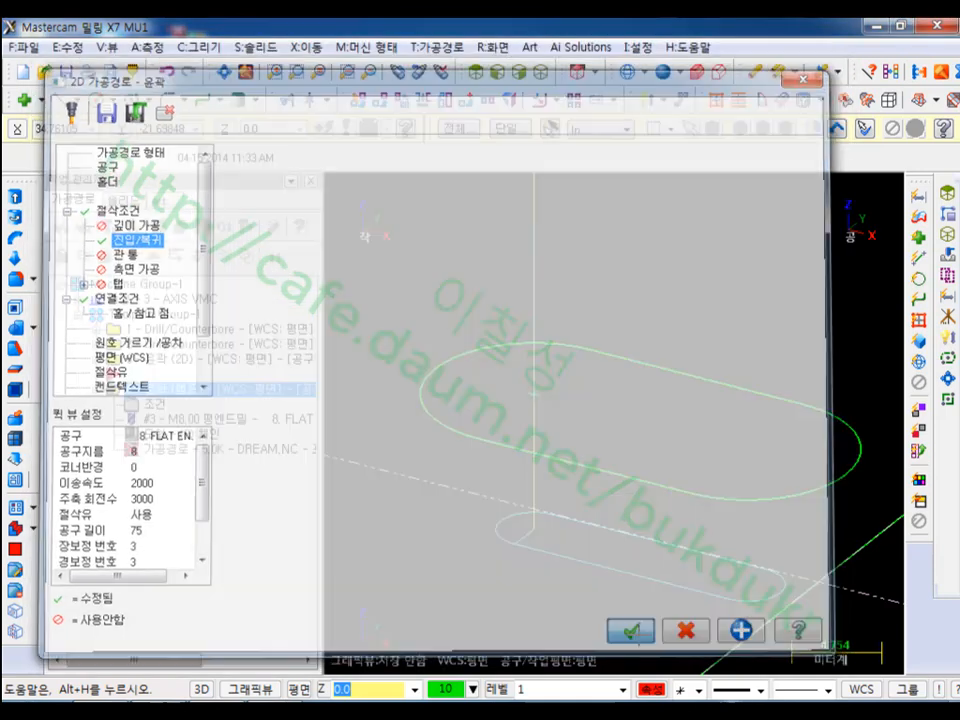
# Regenerate the ramp contour toolpath and examine its entry and exit moves in 3D around the slot.
pyautogui.click(129, 229)
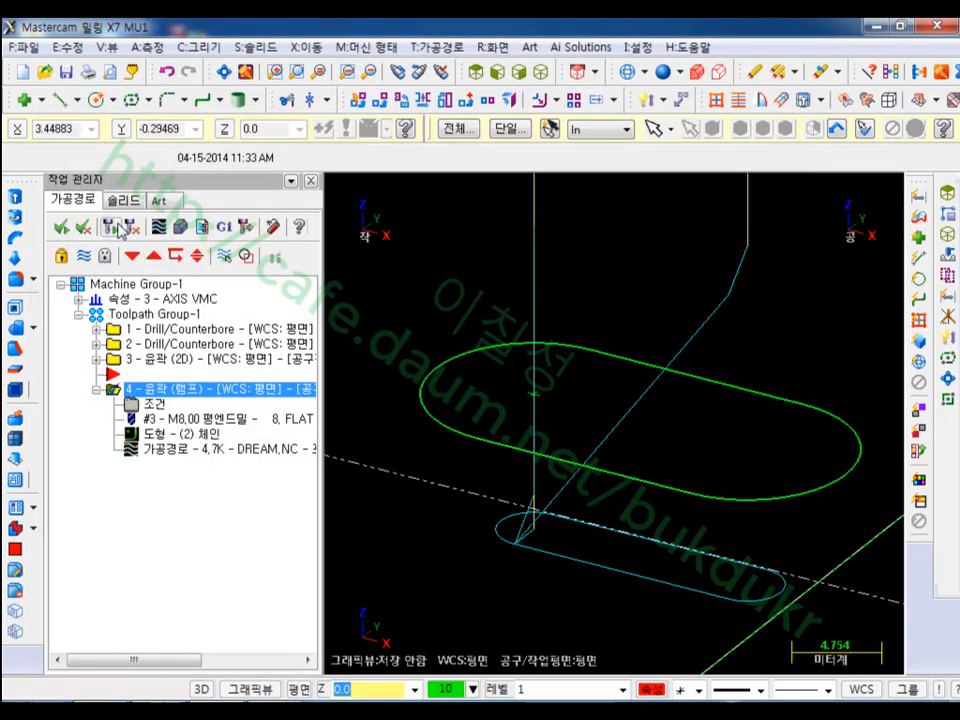
pyautogui.scroll(-1, 628, 476)
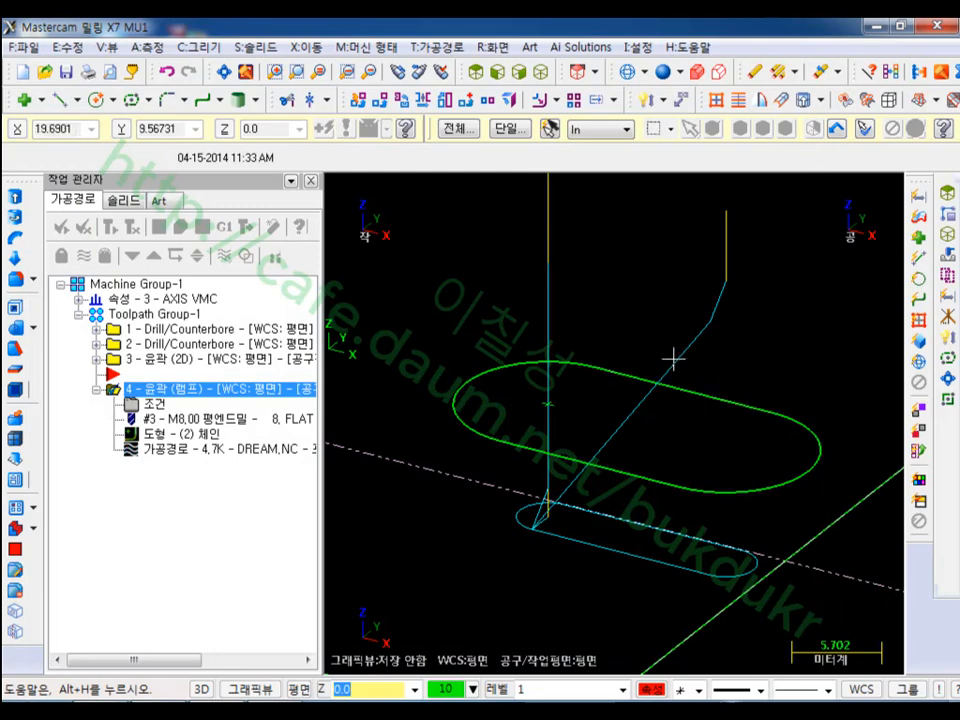
pyautogui.moveTo(673, 360); pyautogui.dragTo(673, 401, button='middle')
pyautogui.scroll(2, 564, 484)
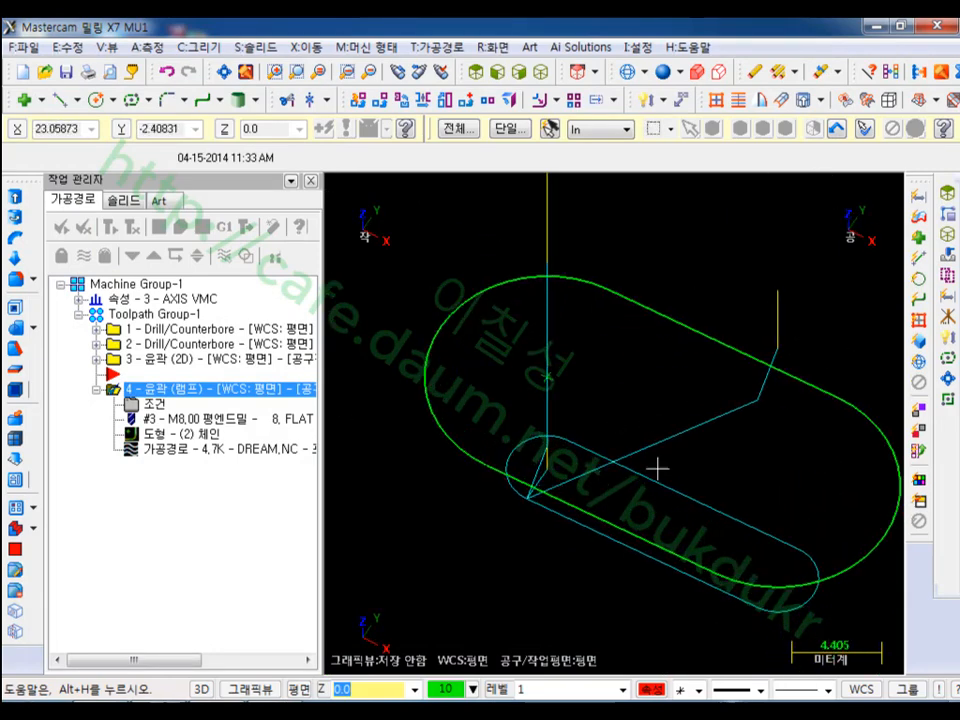
pyautogui.moveTo(667, 462); pyautogui.dragTo(521, 358, button='middle')
pyautogui.scroll(-2, 589, 372)
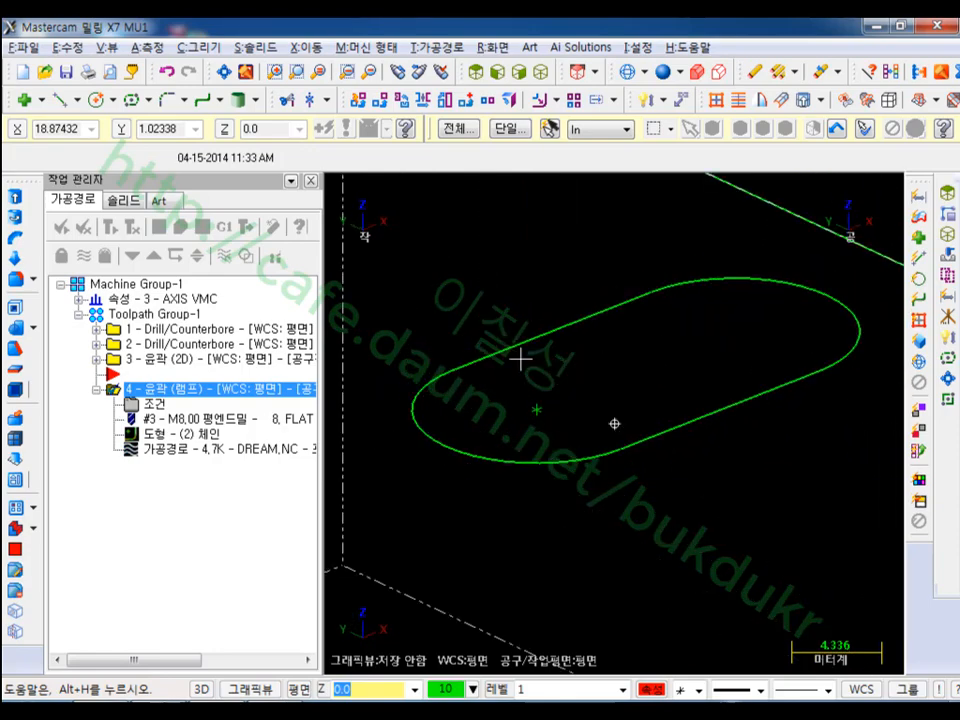
pyautogui.scroll(1, 521, 358)
# Correct the ramp contour's cutting depth to -10.0 and regenerate its toolpath.
pyautogui.click(164, 405)
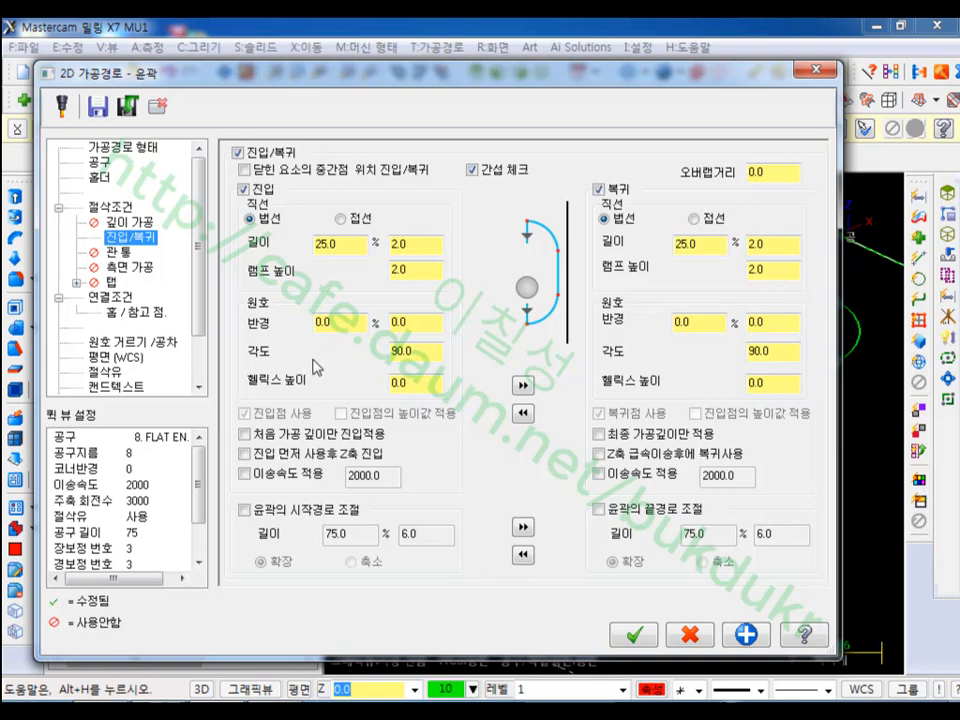
pyautogui.click(110, 297)
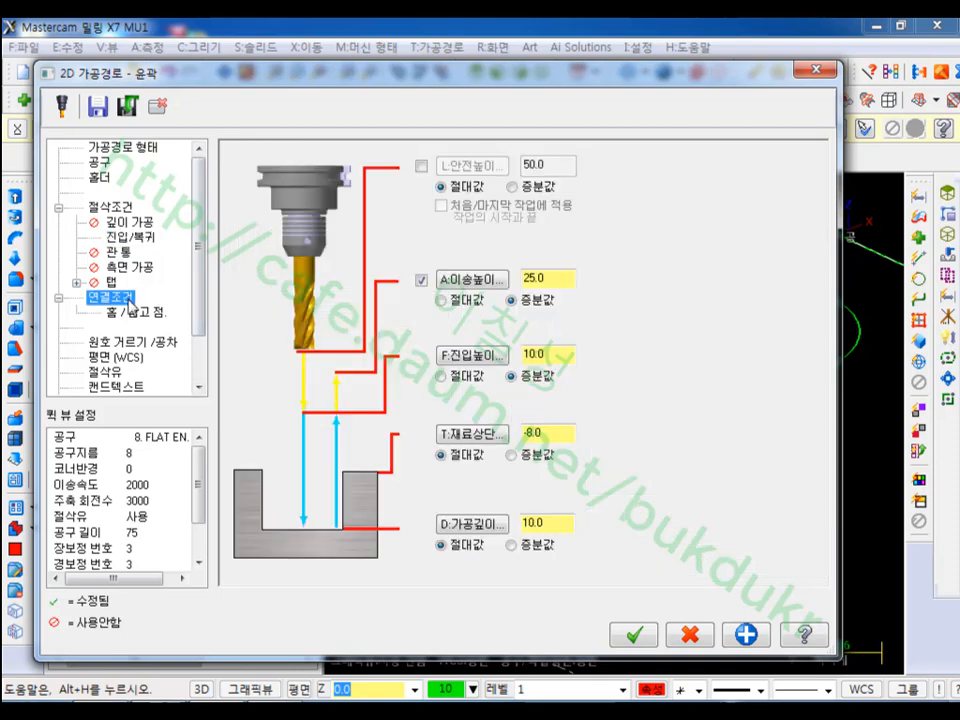
pyautogui.doubleClick(548, 522)
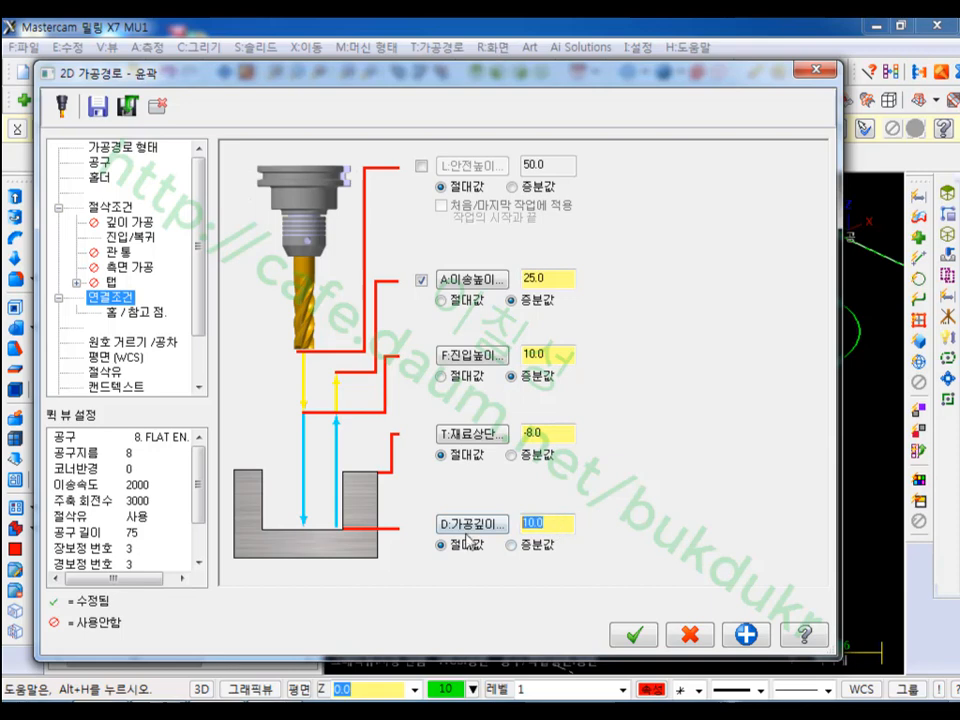
pyautogui.write('-')
pyautogui.click(634, 635)
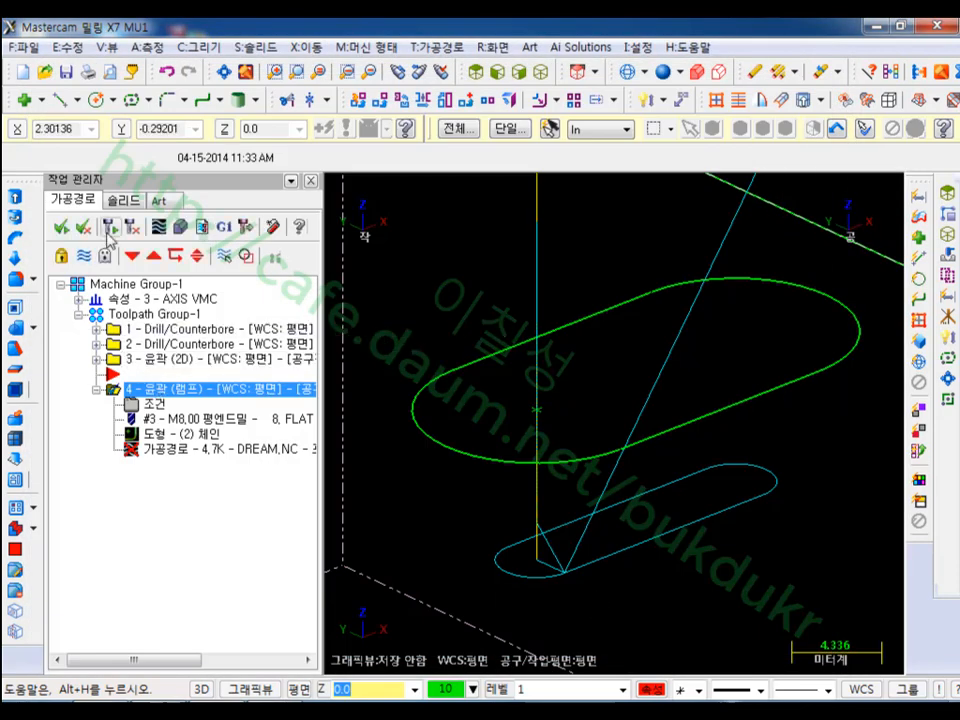
# Play the ramp contour's backplot to the end and turn off the swept cutting area shading.
pyautogui.scroll(-2, 546, 379)
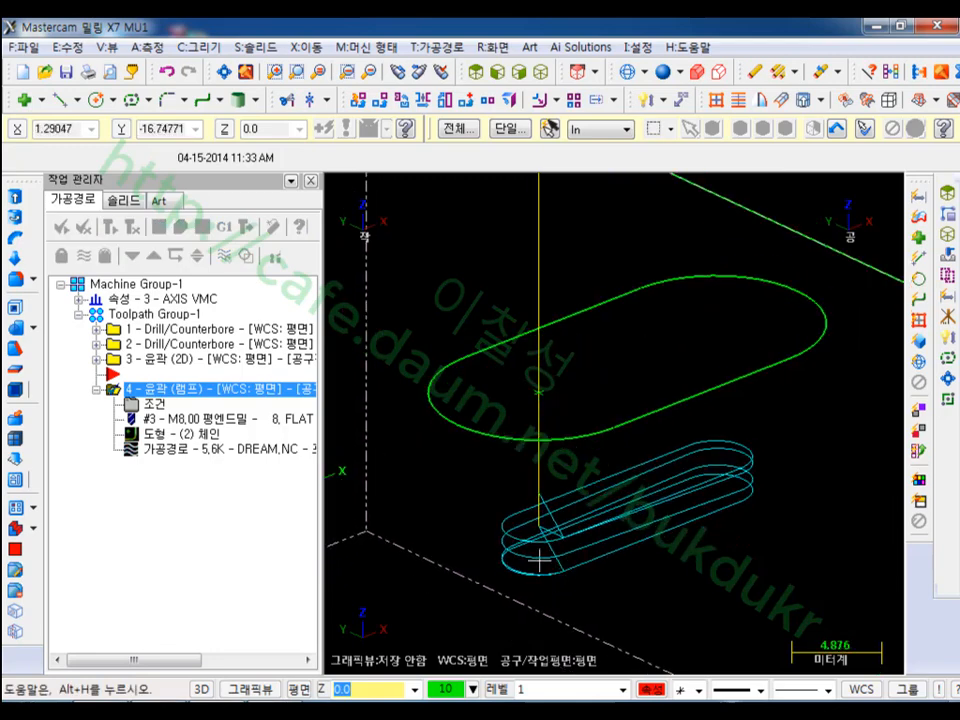
pyautogui.click(167, 450)
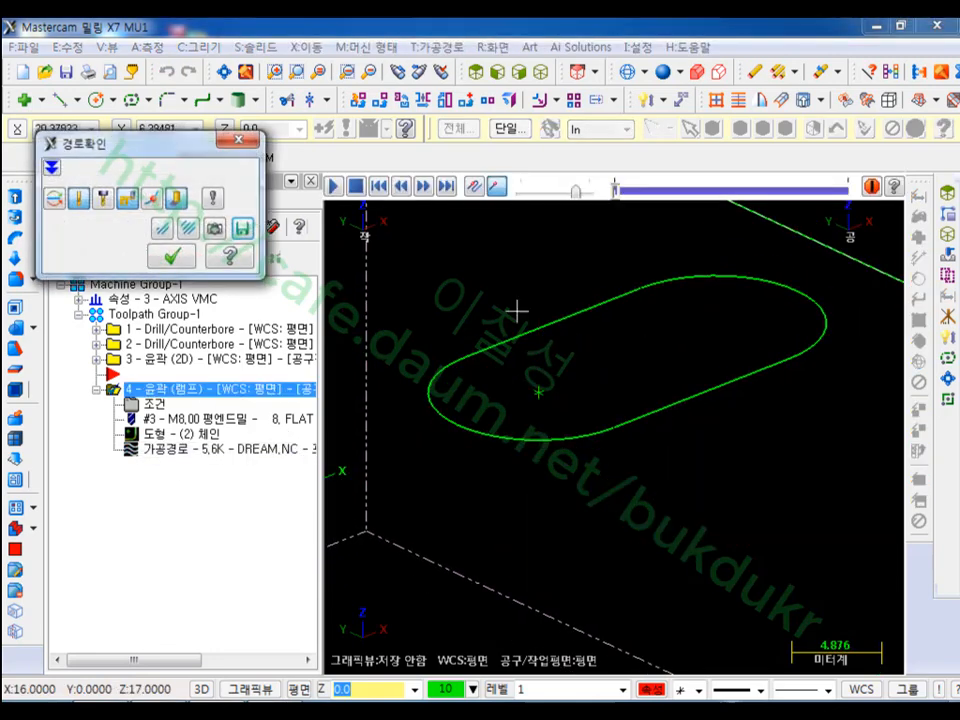
pyautogui.click(337, 187)
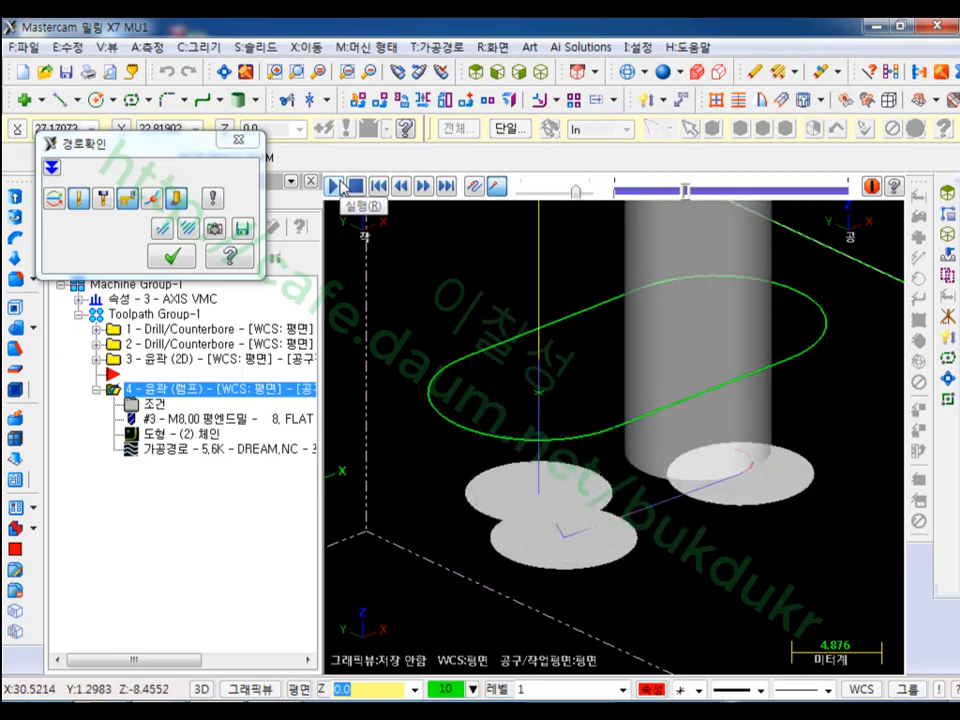
pyautogui.click(175, 198)
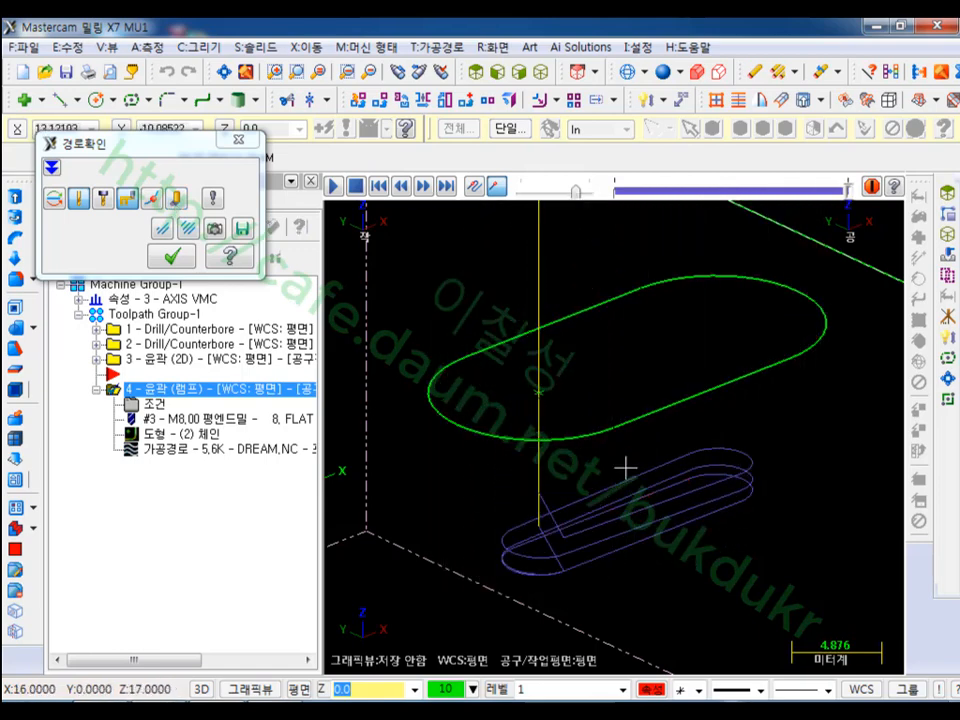
# Inspect the ramp passes and lead moves closely at the slot's end, and close the backplot.
pyautogui.scroll(-1, 624, 462)
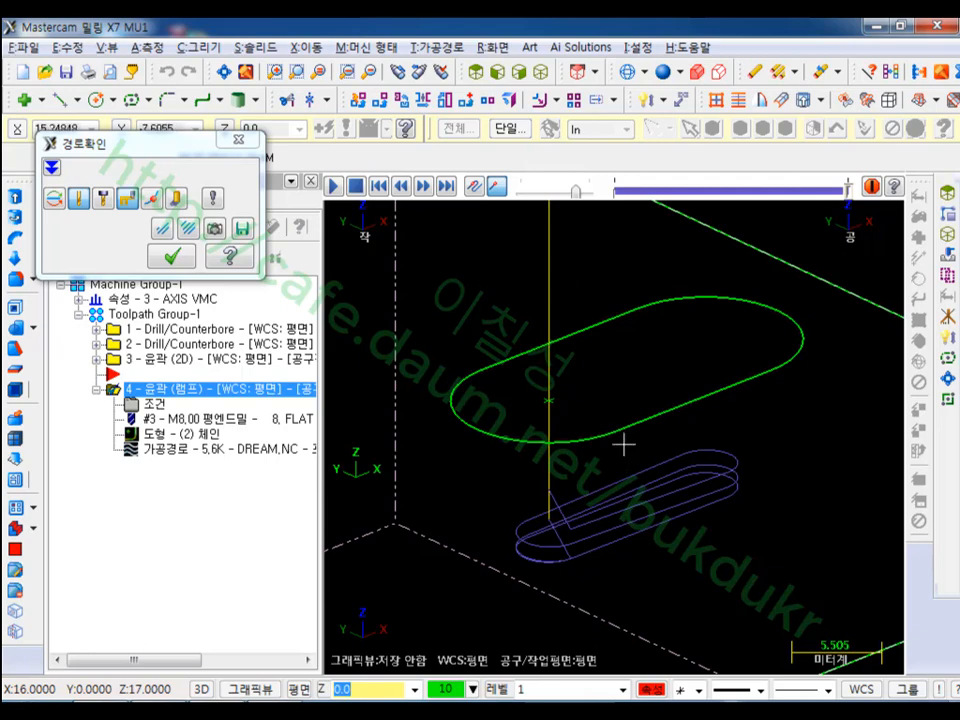
pyautogui.moveTo(624, 446); pyautogui.dragTo(566, 433, button='middle')
pyautogui.scroll(5, 514, 521)
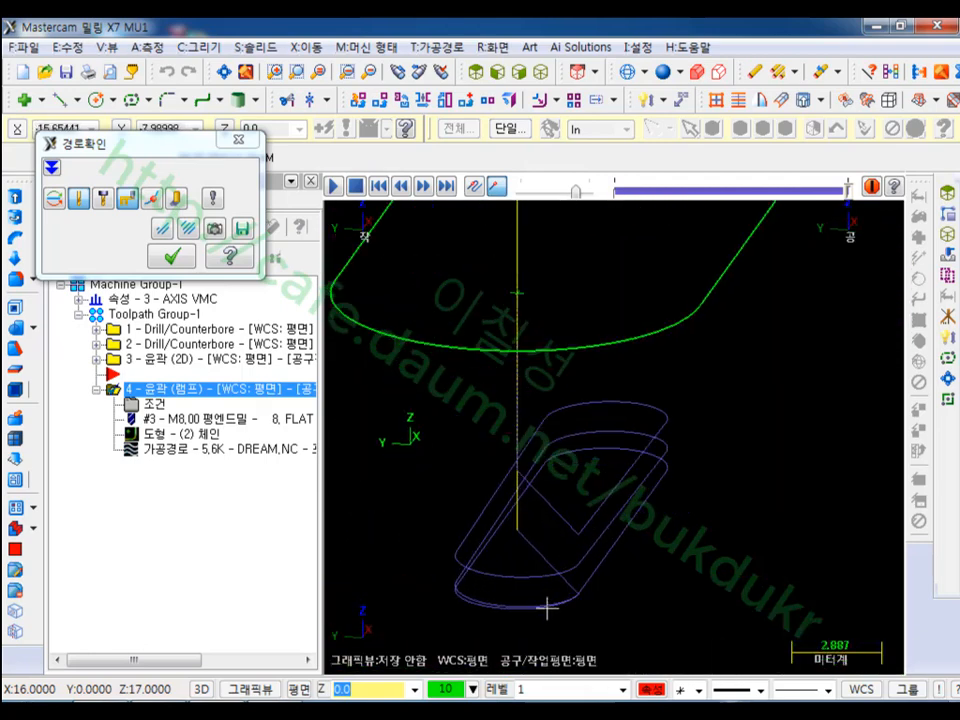
pyautogui.moveTo(566, 454); pyautogui.dragTo(582, 474, button='middle')
pyautogui.scroll(1, 582, 474)
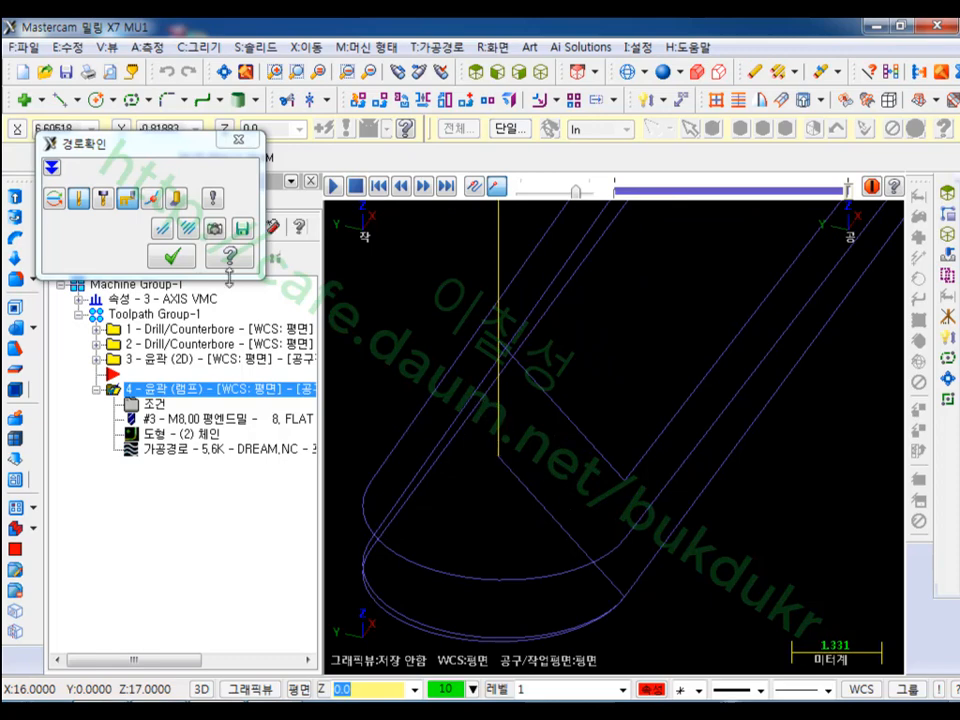
pyautogui.click(183, 261)
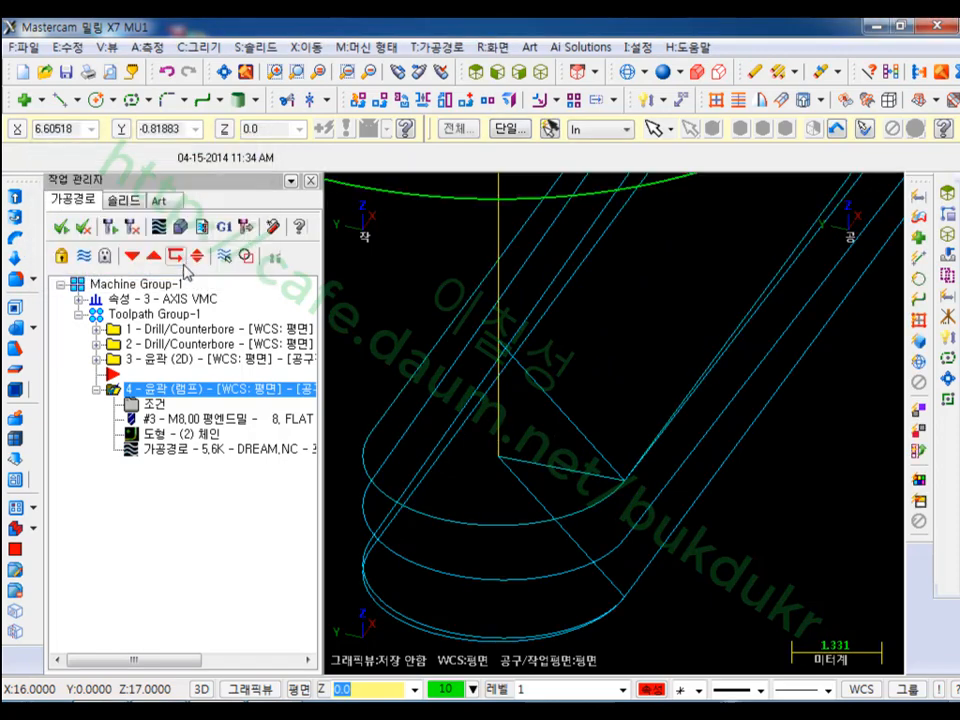
# Set the ramp contour's lead-in ramp height to 0.5, copy the entry values to the exit, and accept the parameters.
pyautogui.click(148, 405)
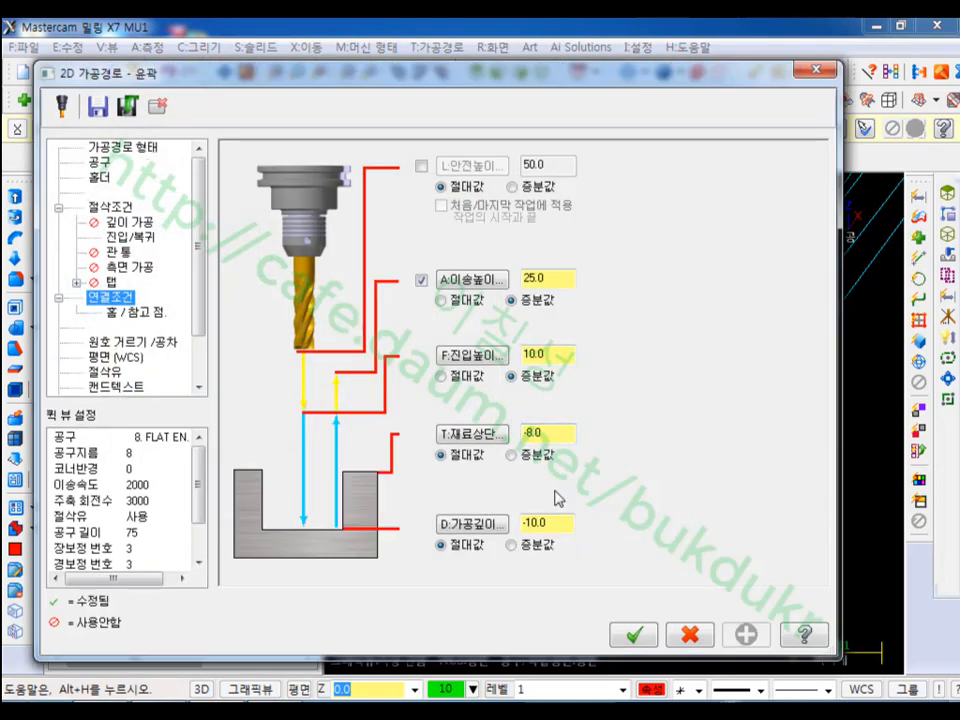
pyautogui.click(126, 237)
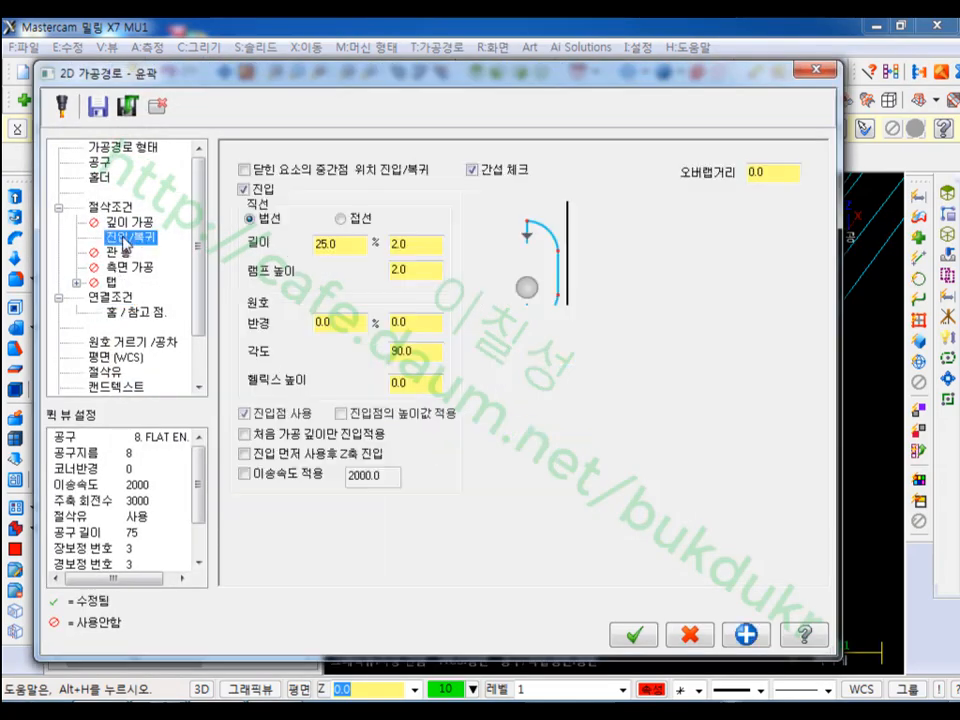
pyautogui.doubleClick(412, 270)
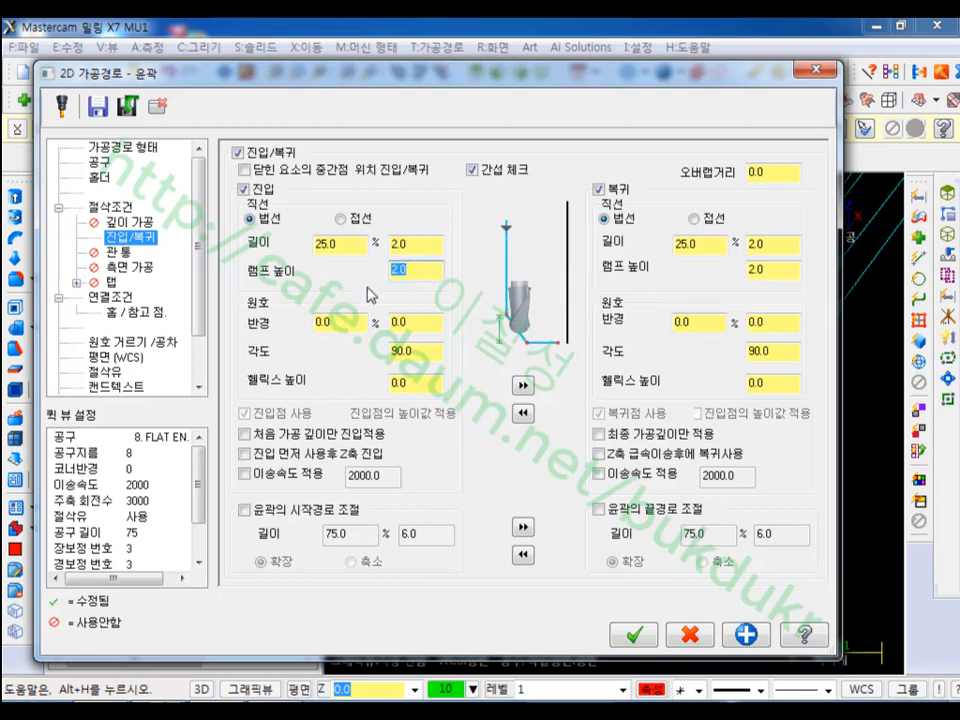
pyautogui.write('0.5')
pyautogui.click(522, 384)
pyautogui.click(789, 271)
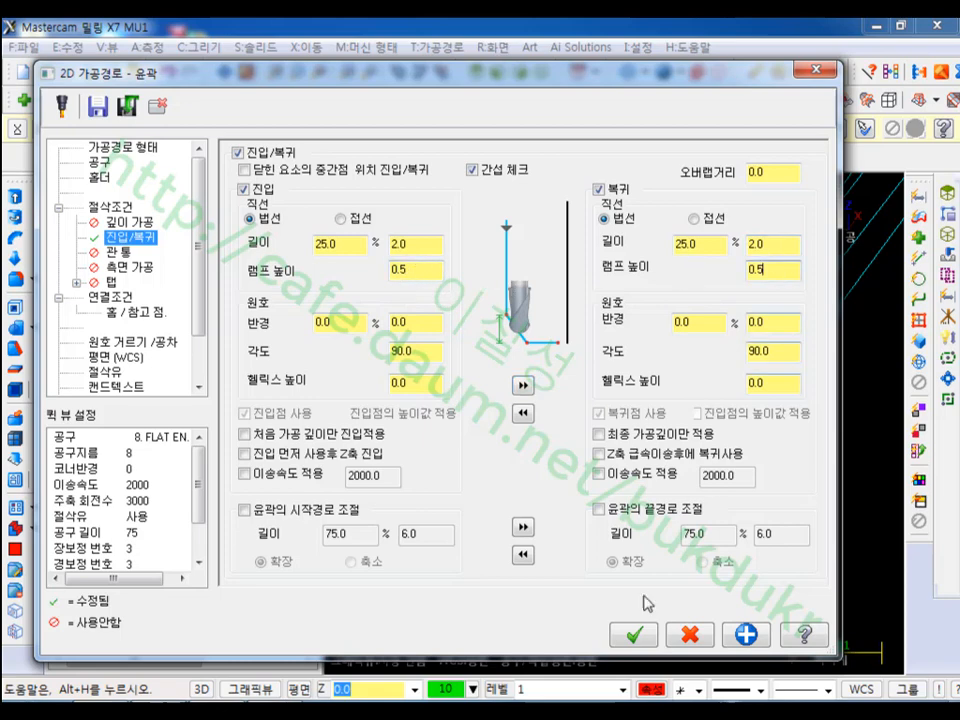
pyautogui.click(631, 636)
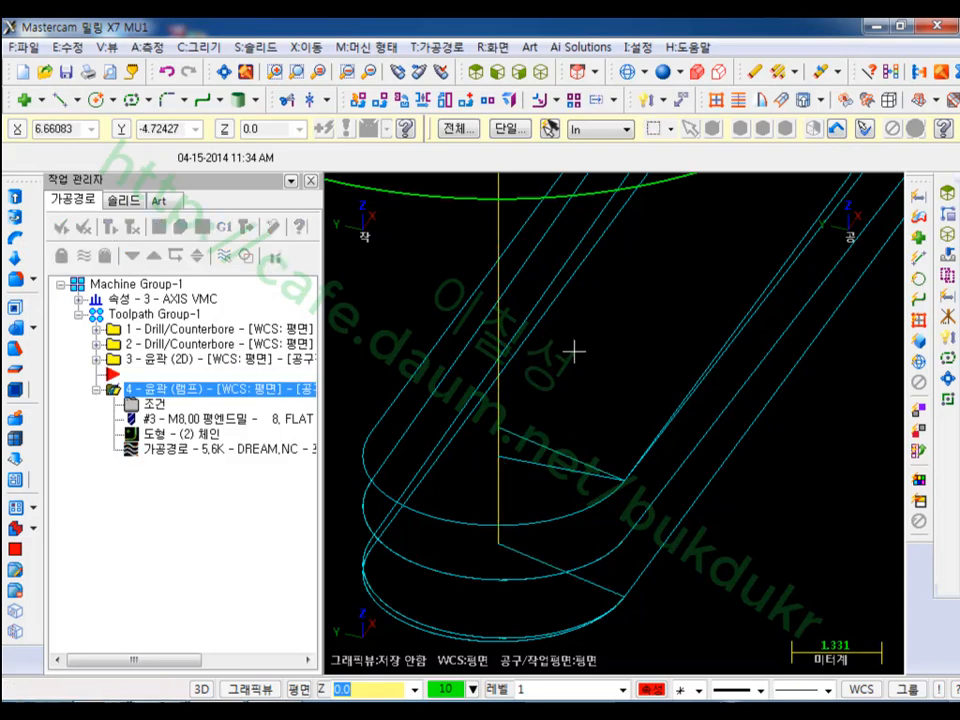
# Play the ramp contour's backplot and examine the lead-in and lead-out moves in 3D at the slot's end.
pyautogui.scroll(-1, 574, 349)
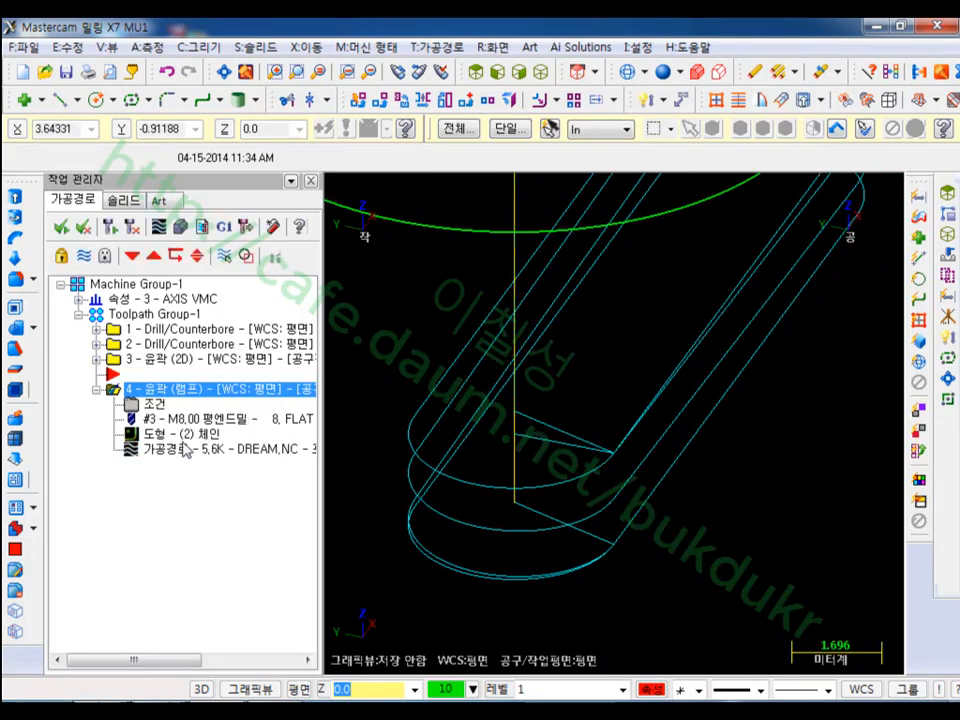
pyautogui.click(176, 448)
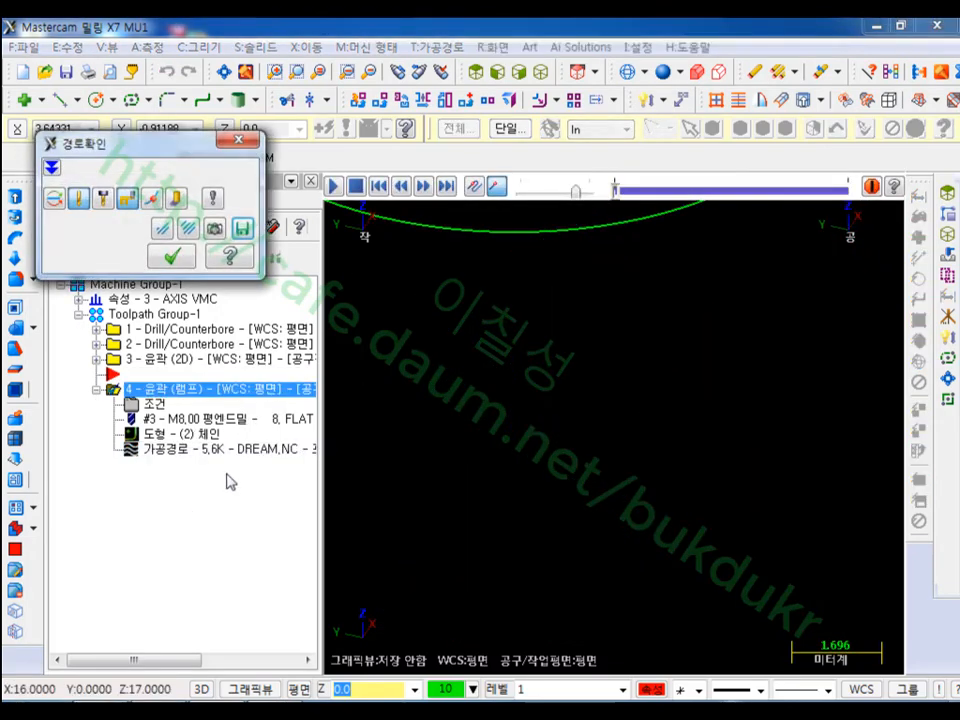
pyautogui.click(333, 188)
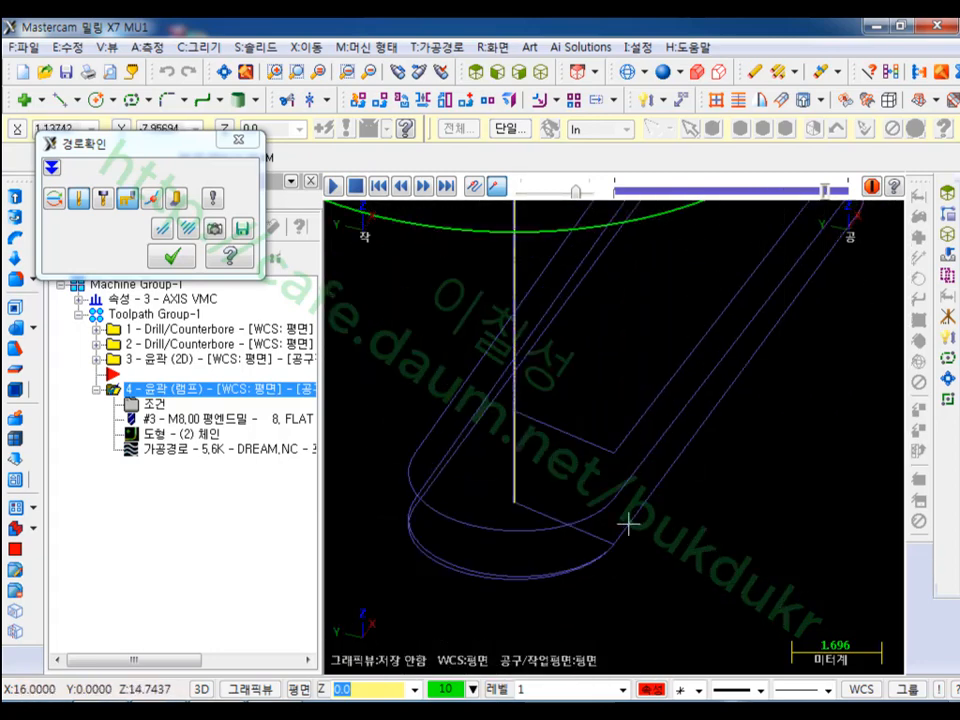
pyautogui.scroll(-5, 628, 521)
pyautogui.scroll(-1, 607, 581)
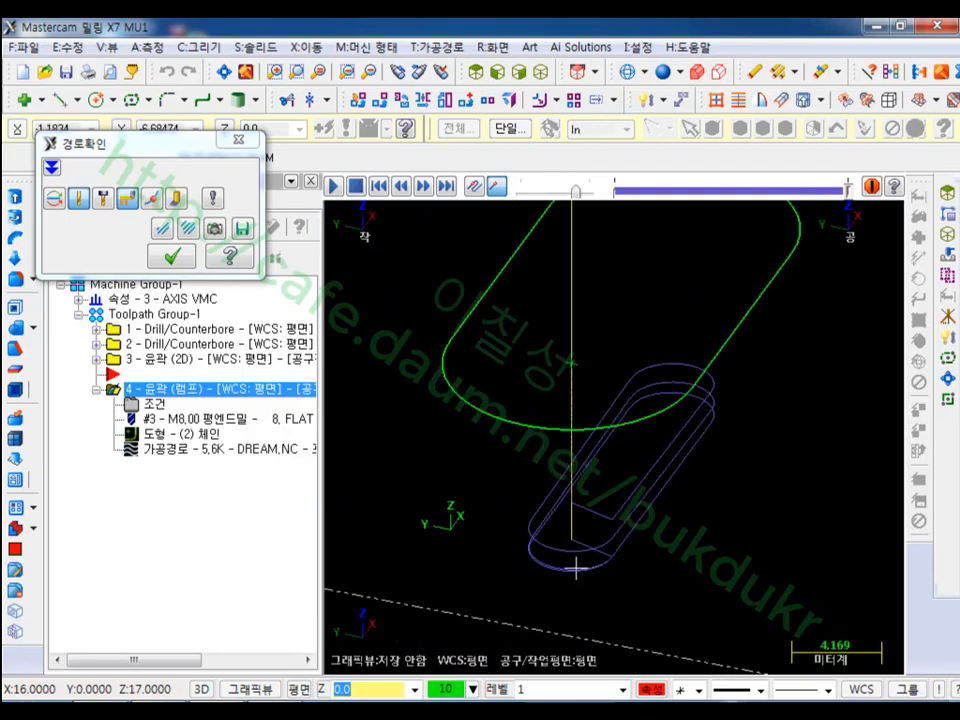
pyautogui.moveTo(583, 503); pyautogui.dragTo(648, 505, button='middle')
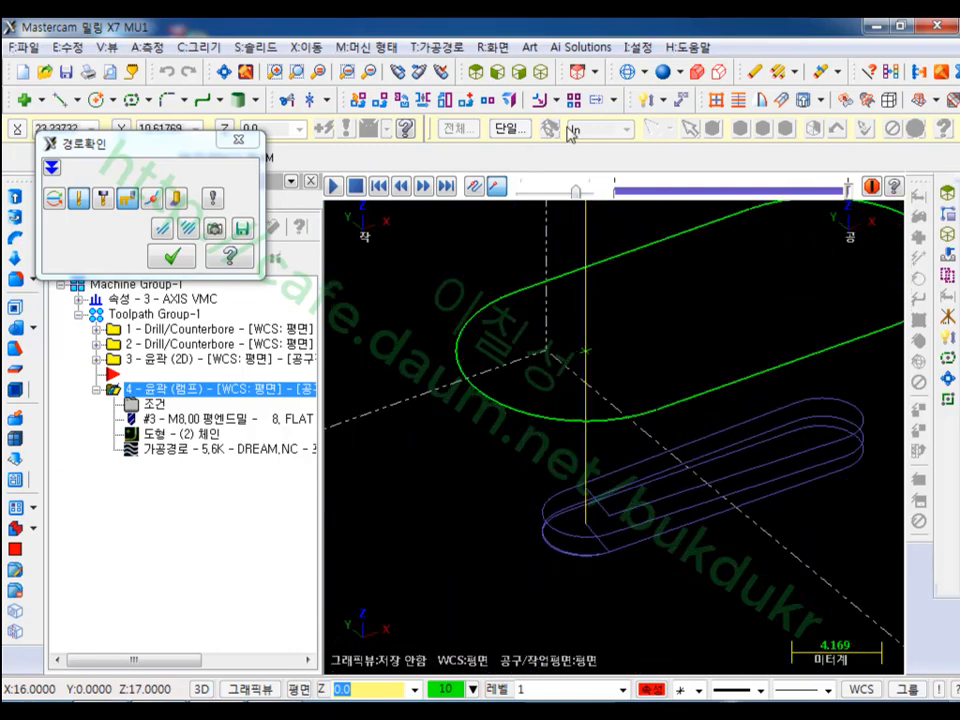
# Rewind the backplot to the plunge move and replay the ramp passes in the right side view, starting at reduced speed.
pyautogui.click(519, 71)
pyautogui.scroll(10, 671, 538)
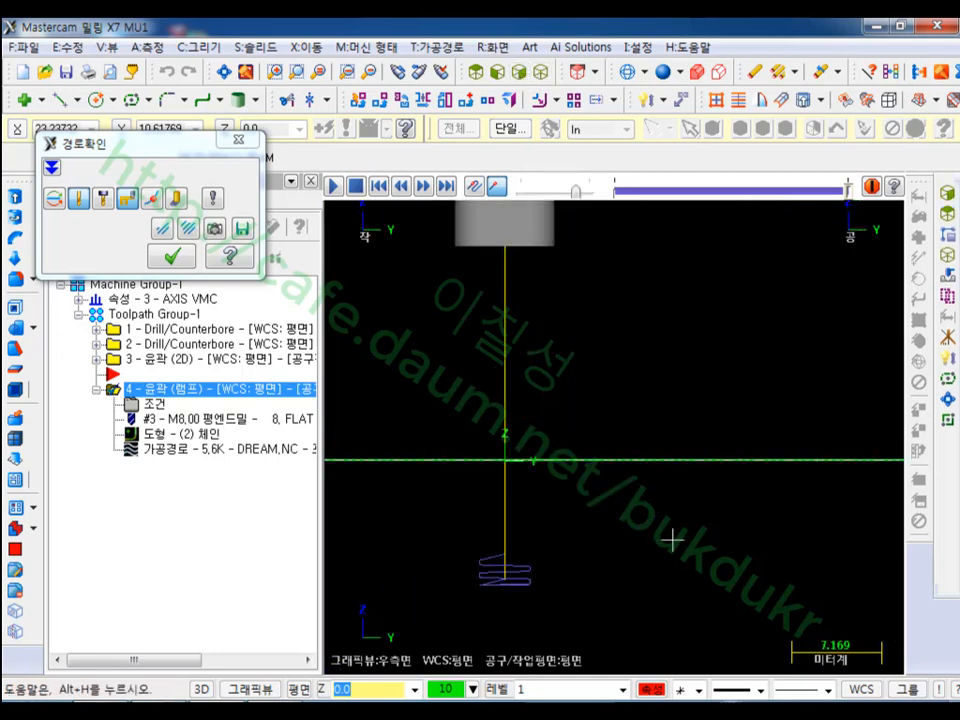
pyautogui.scroll(3, 518, 487)
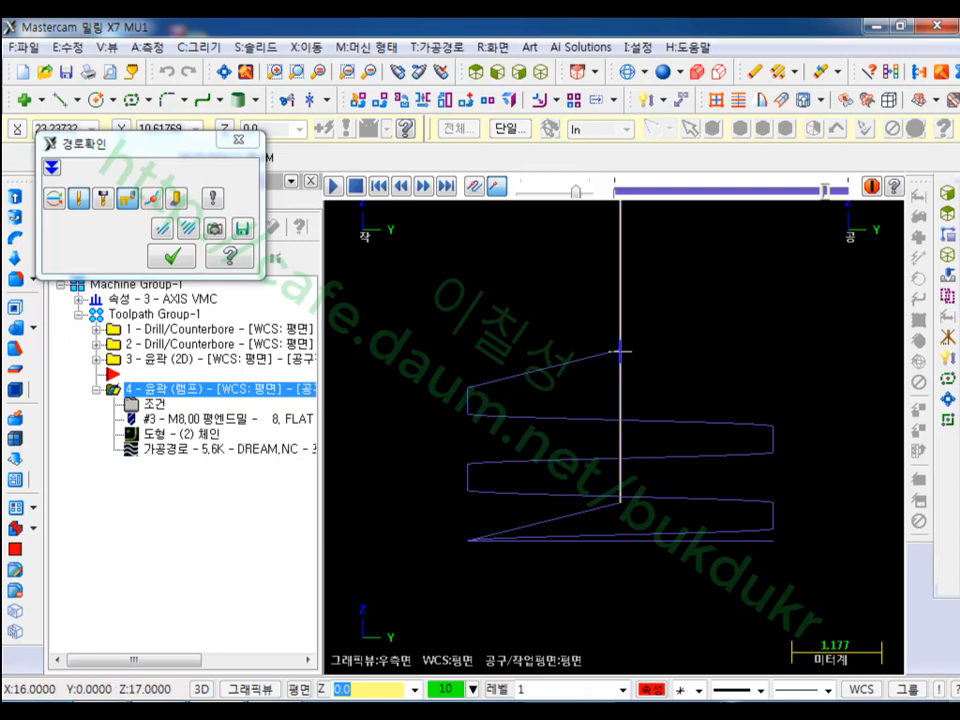
pyautogui.moveTo(823, 190); pyautogui.dragTo(649, 190)
pyautogui.scroll(-3, 704, 421)
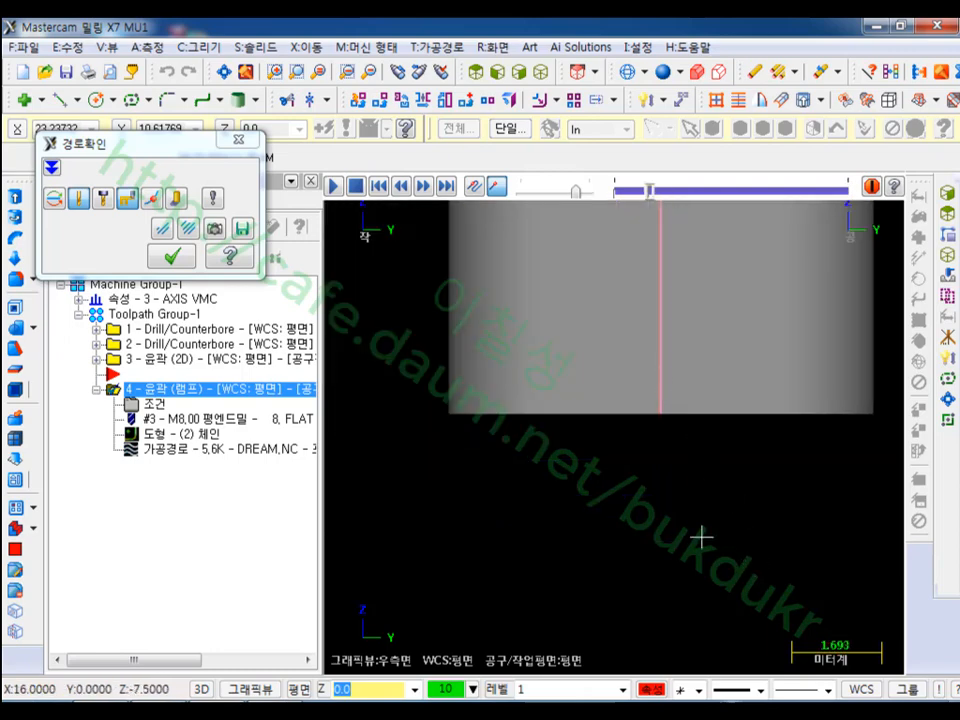
pyautogui.moveTo(575, 190); pyautogui.dragTo(548, 190)
pyautogui.click(336, 191)
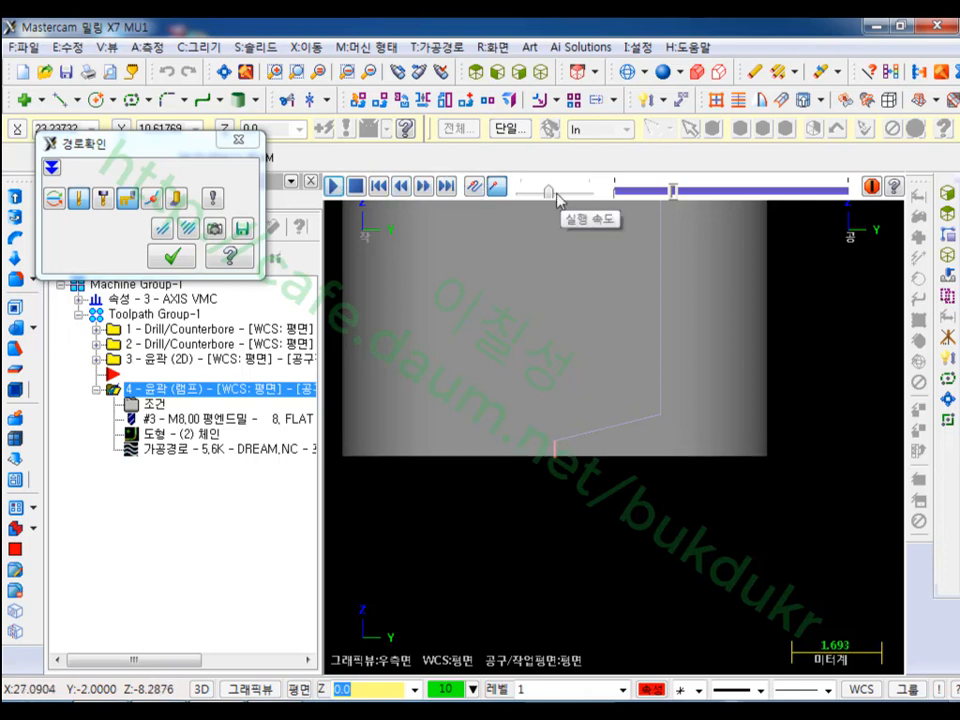
pyautogui.moveTo(549, 191); pyautogui.dragTo(577, 195)
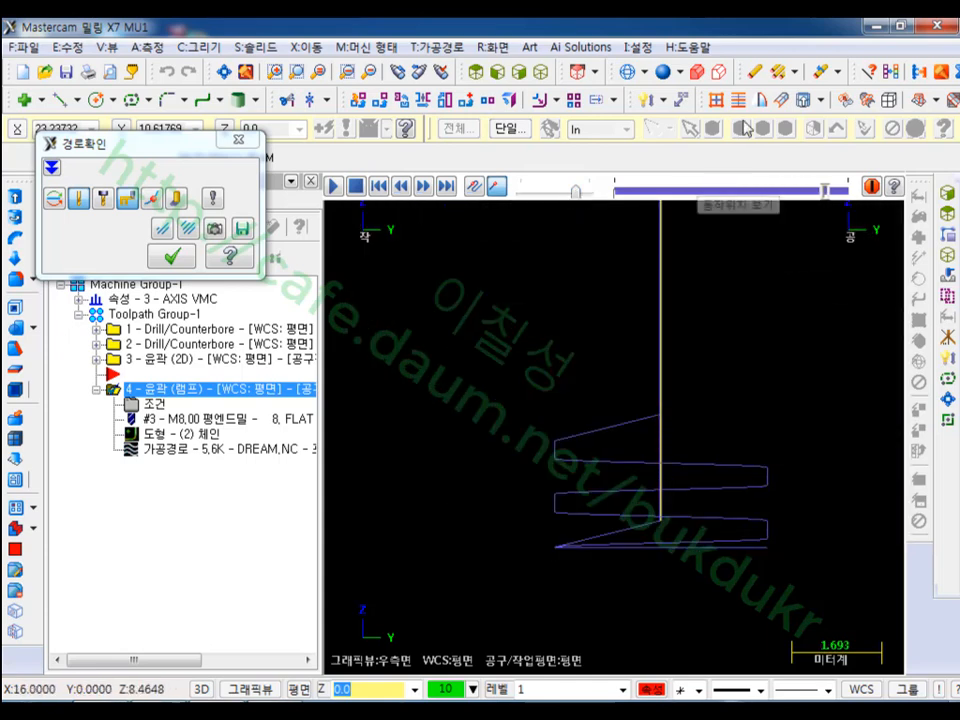
# Check the ramp toolpath against the slot outline in top and isometric views, and close the backplot.
pyautogui.click(497, 71)
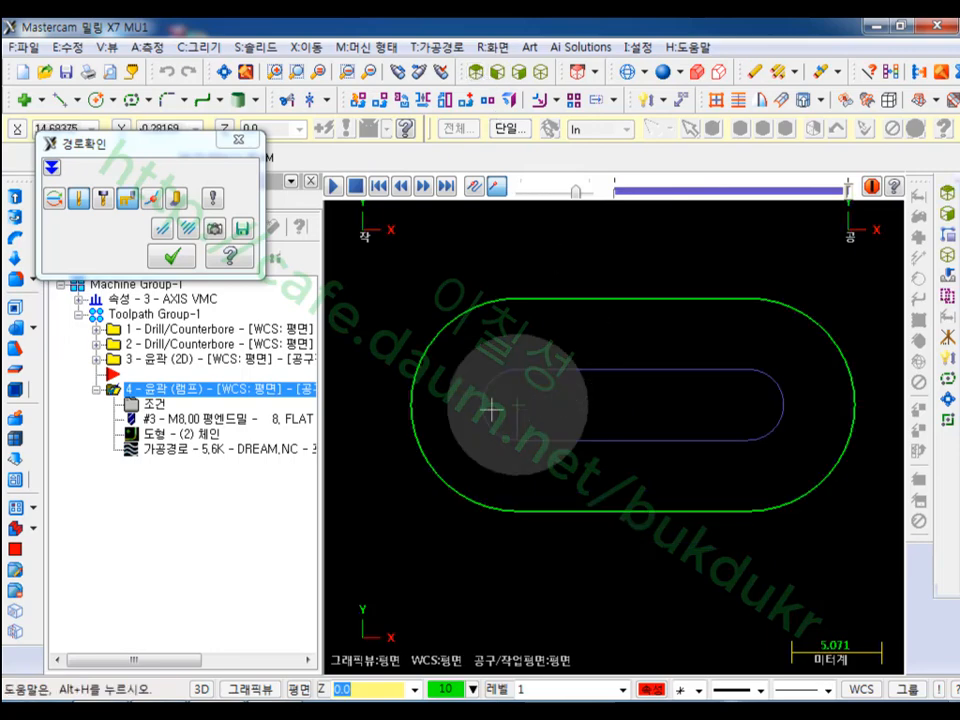
pyautogui.scroll(3, 495, 405)
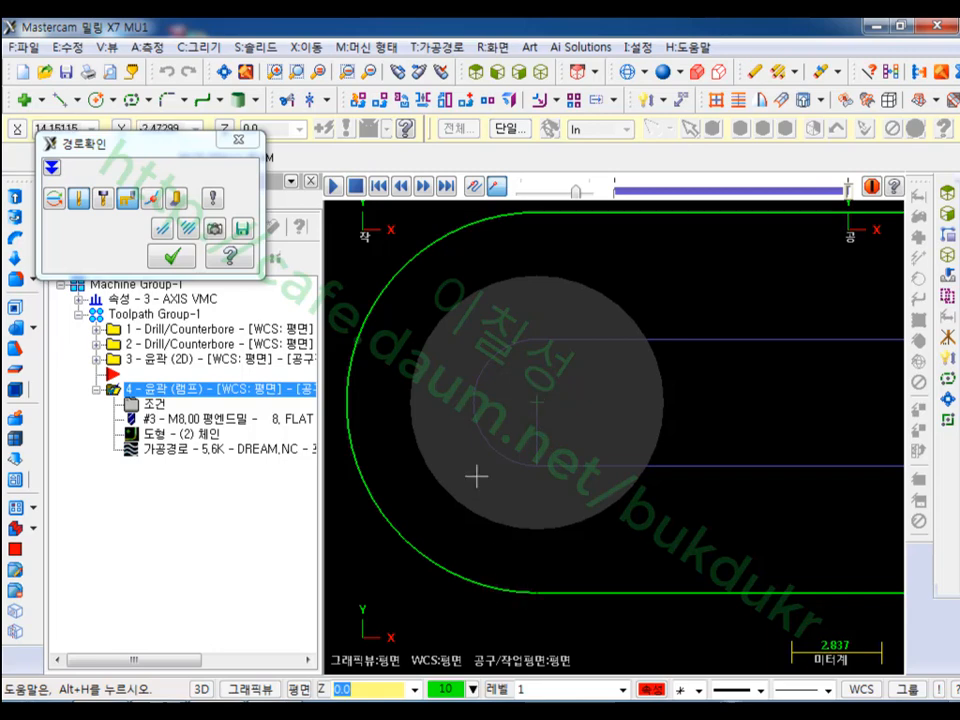
pyautogui.scroll(-3, 536, 403)
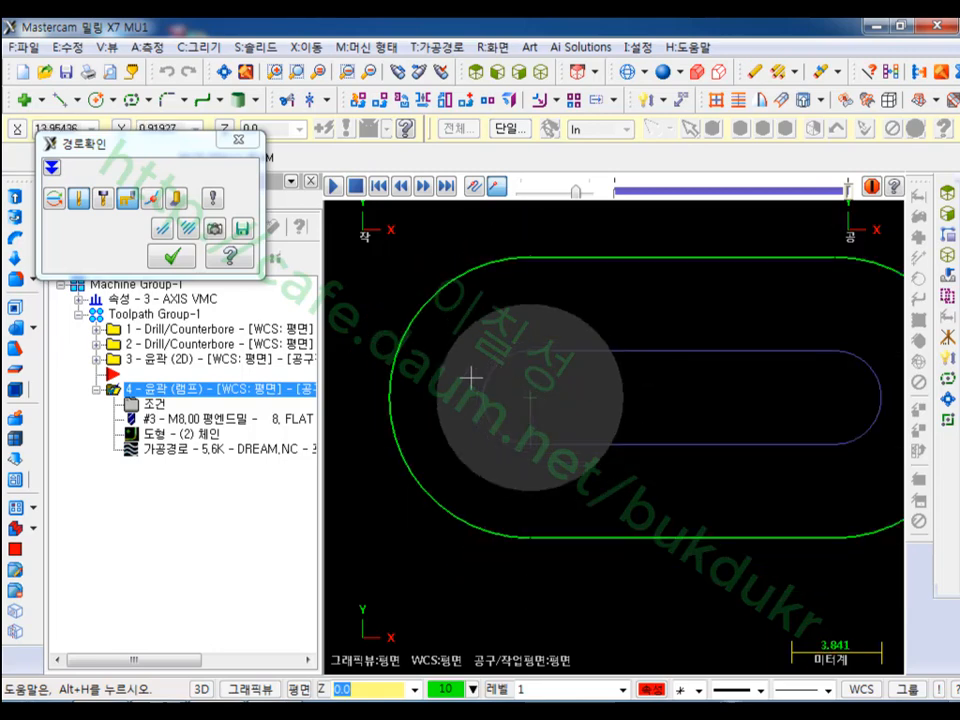
pyautogui.click(540, 73)
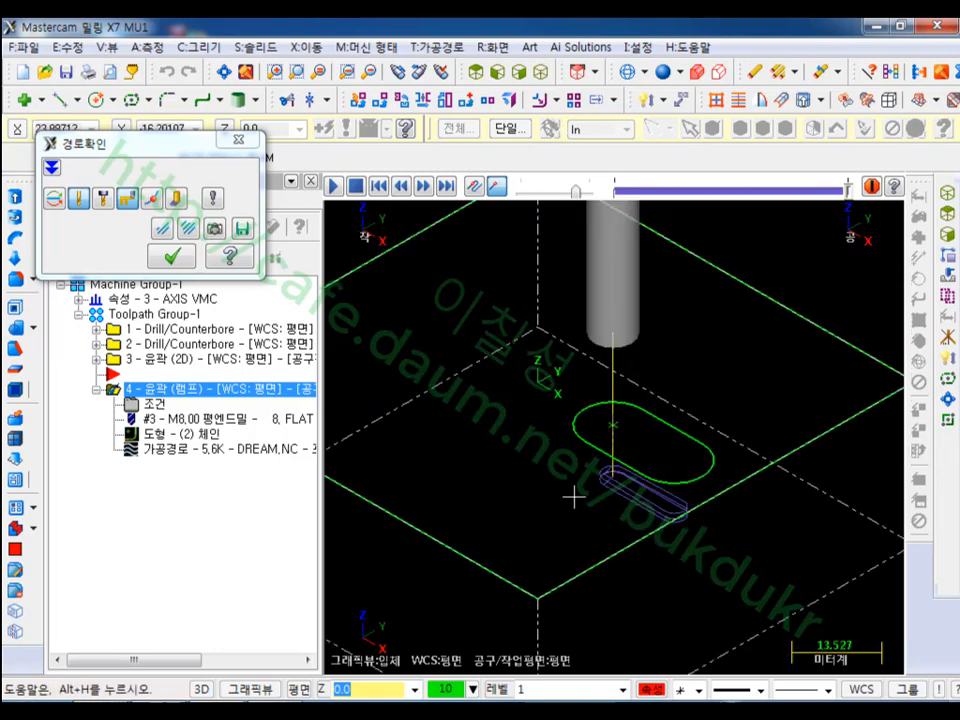
pyautogui.scroll(4, 574, 497)
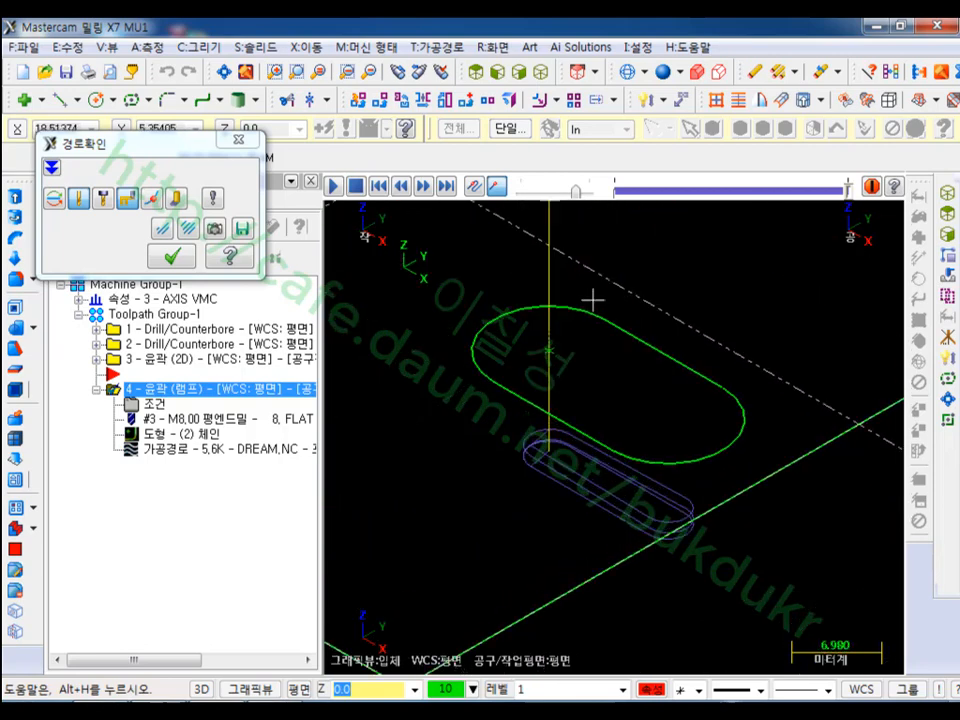
pyautogui.click(172, 256)
# Select all operations in Toolpath Group-1, run their solid verification in Mastercam Simulator, and inspect the machined slot.
pyautogui.click(168, 316)
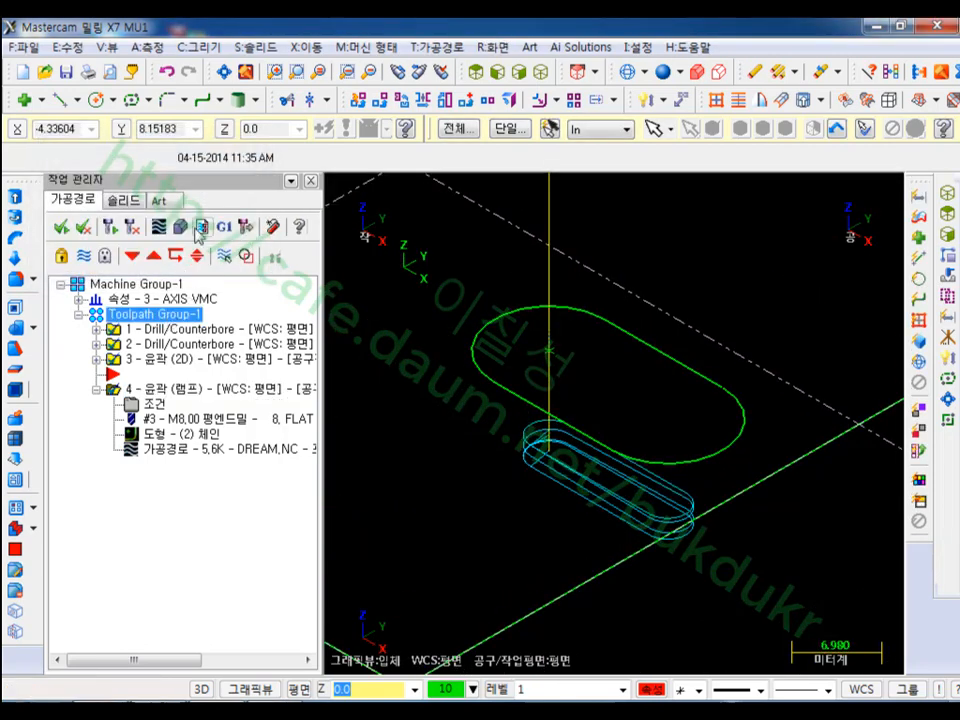
pyautogui.click(180, 227)
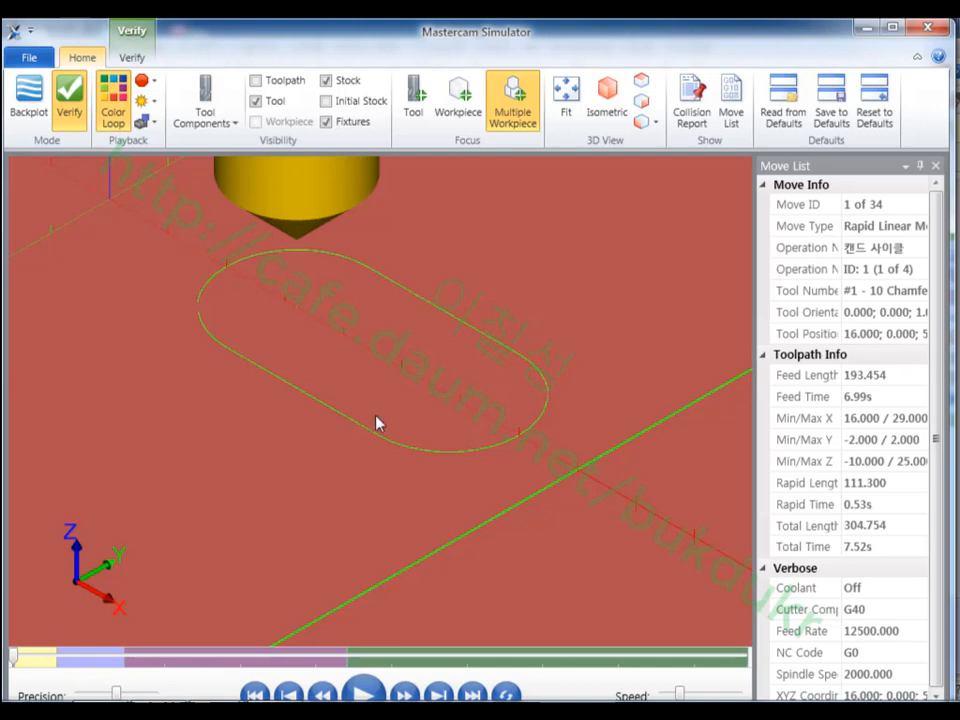
pyautogui.click(363, 693)
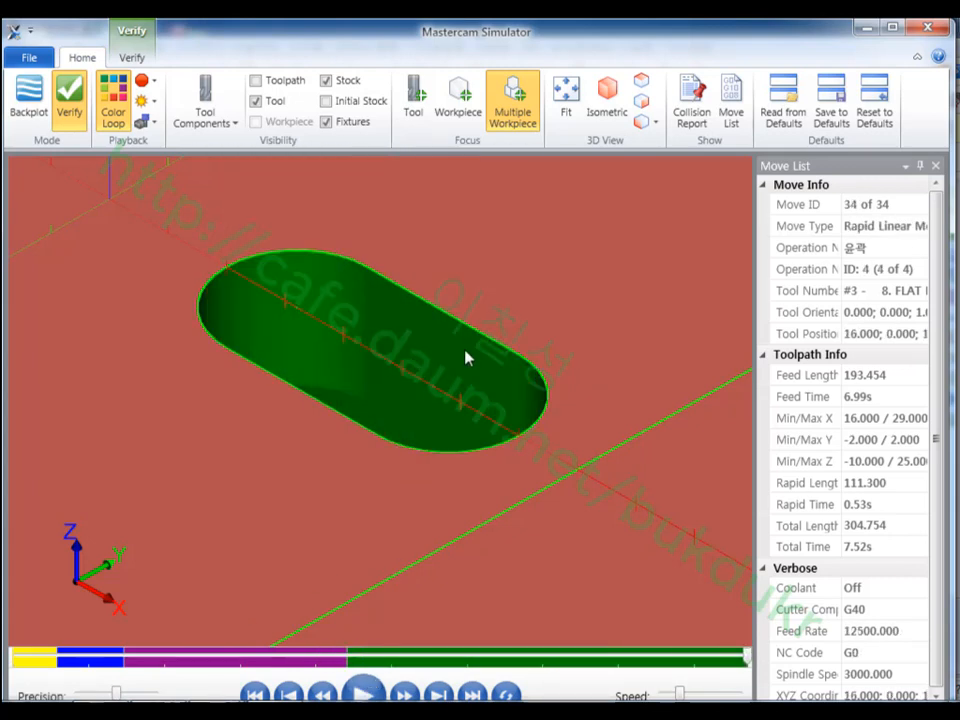
pyautogui.moveTo(459, 308); pyautogui.dragTo(450, 339, button='middle')
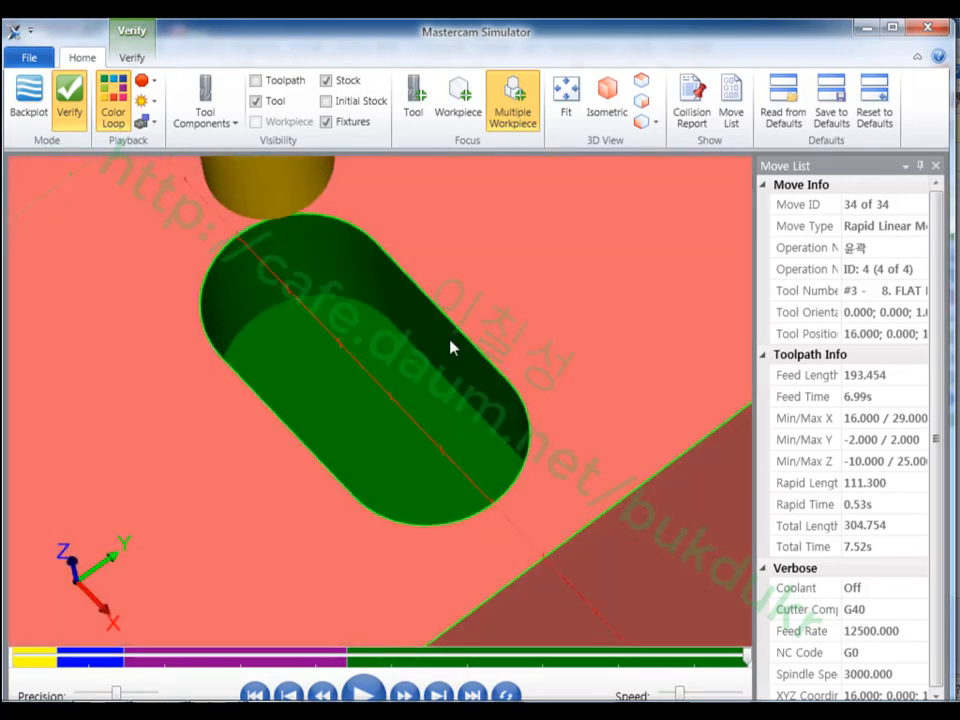
pyautogui.press('alt')
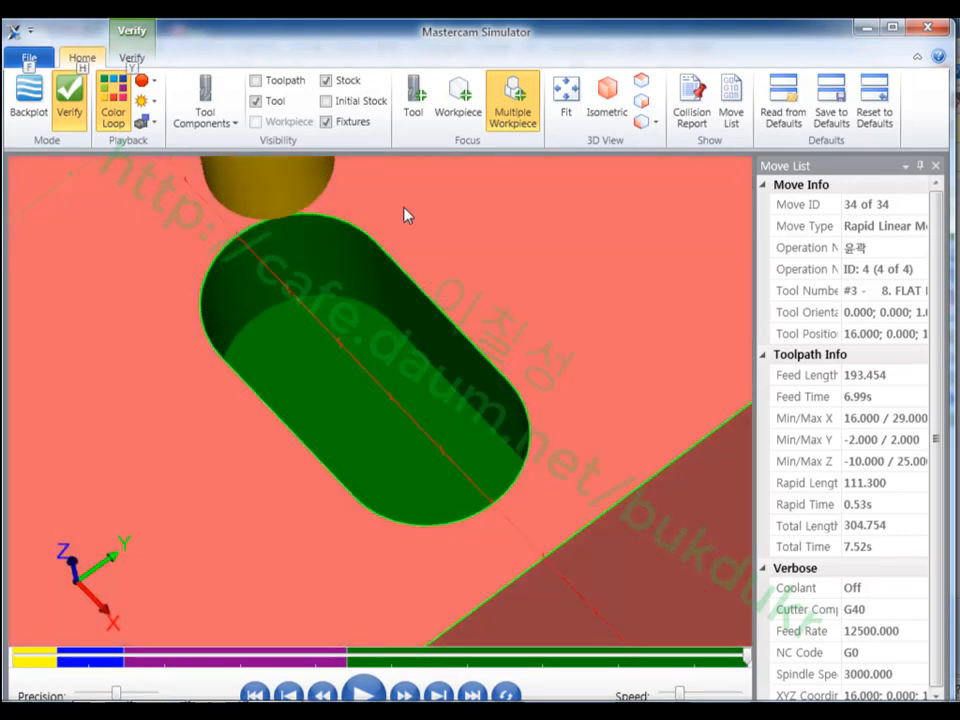
# Restart the verification with translucent stock, inspect the slot's depth and walls from several angles, and close the simulator.
pyautogui.click(255, 693)
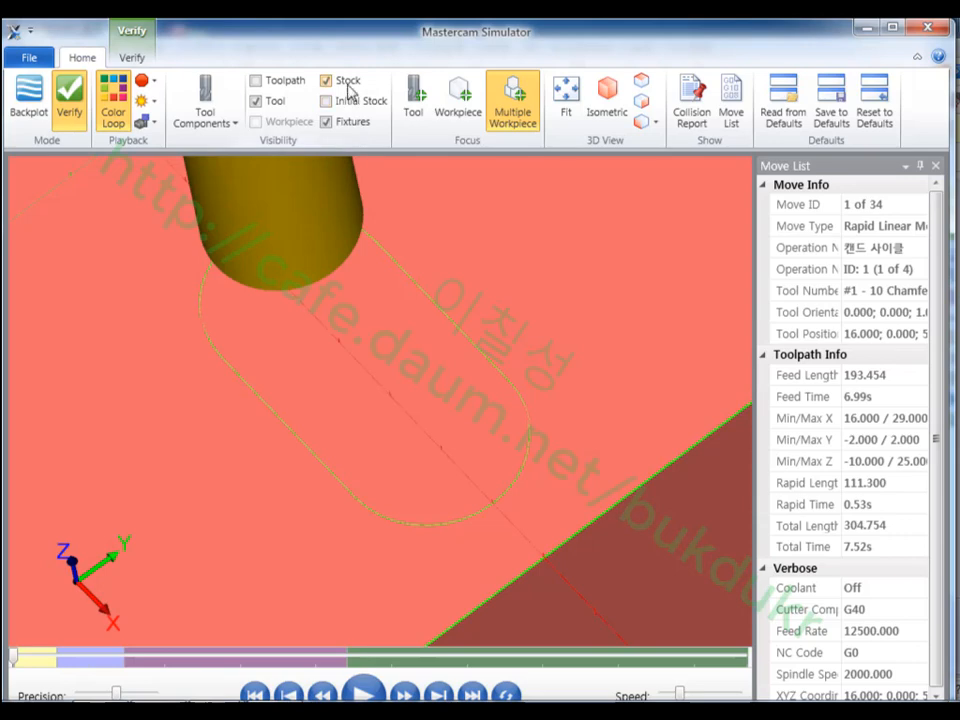
pyautogui.click(346, 81)
pyautogui.click(364, 690)
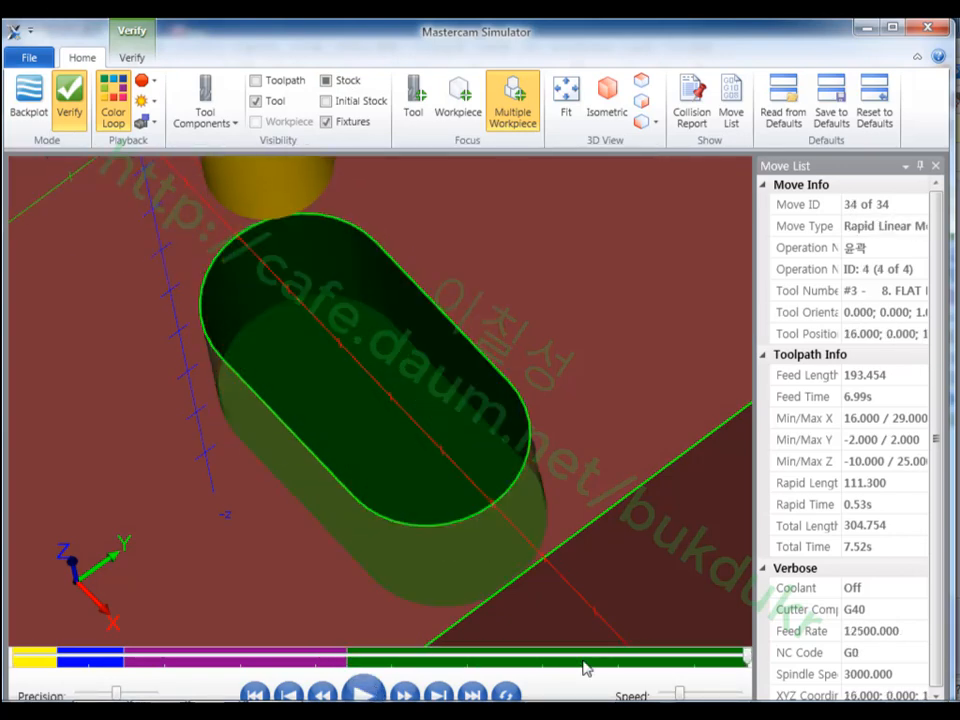
pyautogui.scroll(-2, 590, 320)
pyautogui.moveTo(561, 334)
pyautogui.mouseDown(button='middle')
pyautogui.moveTo(493, 317)
pyautogui.moveTo(544, 298)
pyautogui.moveTo(606, 296)
pyautogui.moveTo(637, 337)
pyautogui.moveTo(594, 285)
pyautogui.moveTo(575, 325)
pyautogui.mouseUp(button='middle')
pyautogui.press('alt')
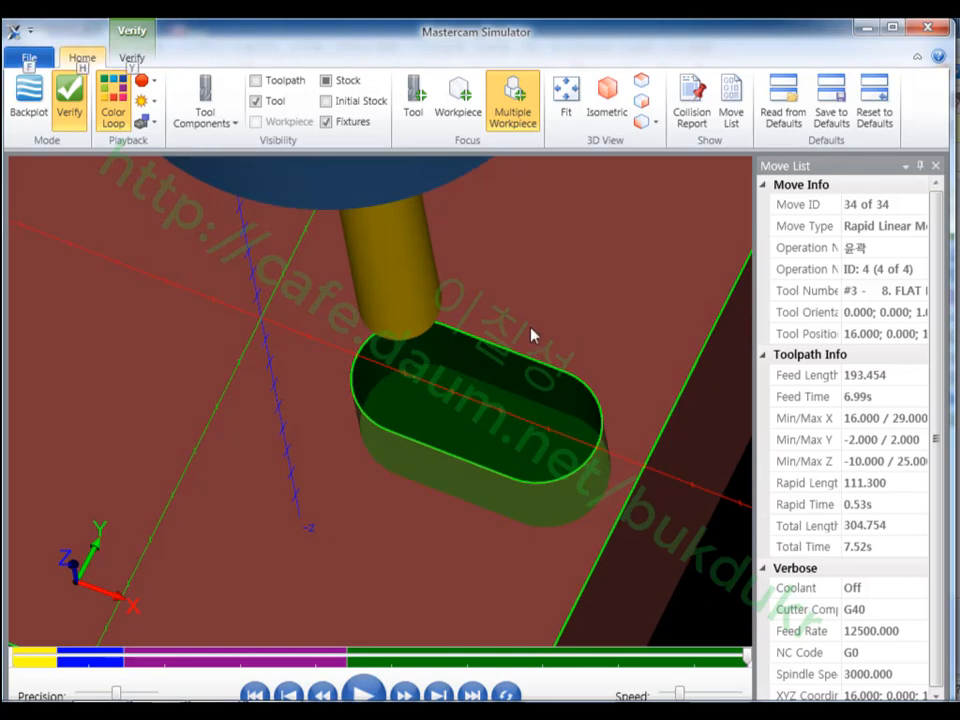
pyautogui.scroll(3, 508, 416)
pyautogui.scroll(-4, 505, 405)
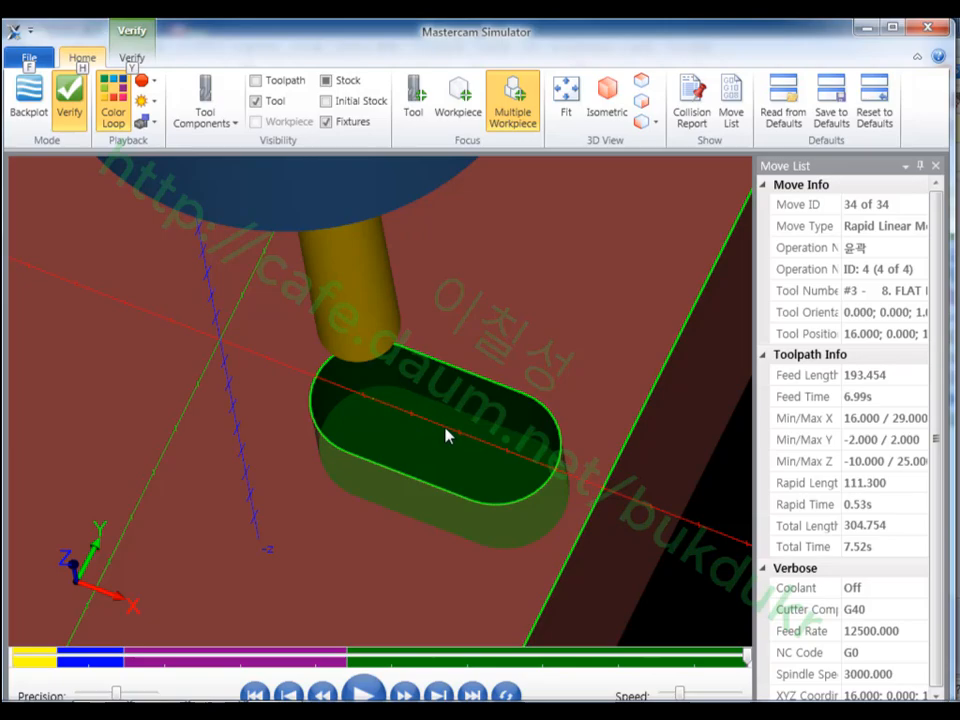
pyautogui.hotkey('alt', 'F4')
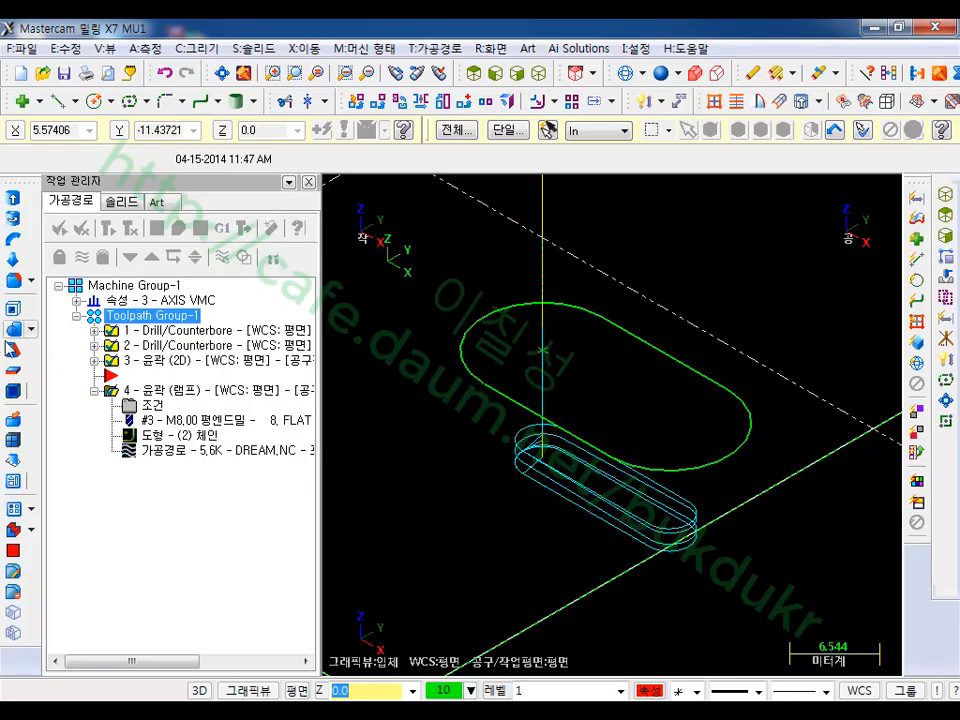
# Move the insert arrow below the ramp contour operation, collapse that operation, and show the slot in top view.
pyautogui.moveTo(666, 343); pyautogui.dragTo(600, 318, button='middle')
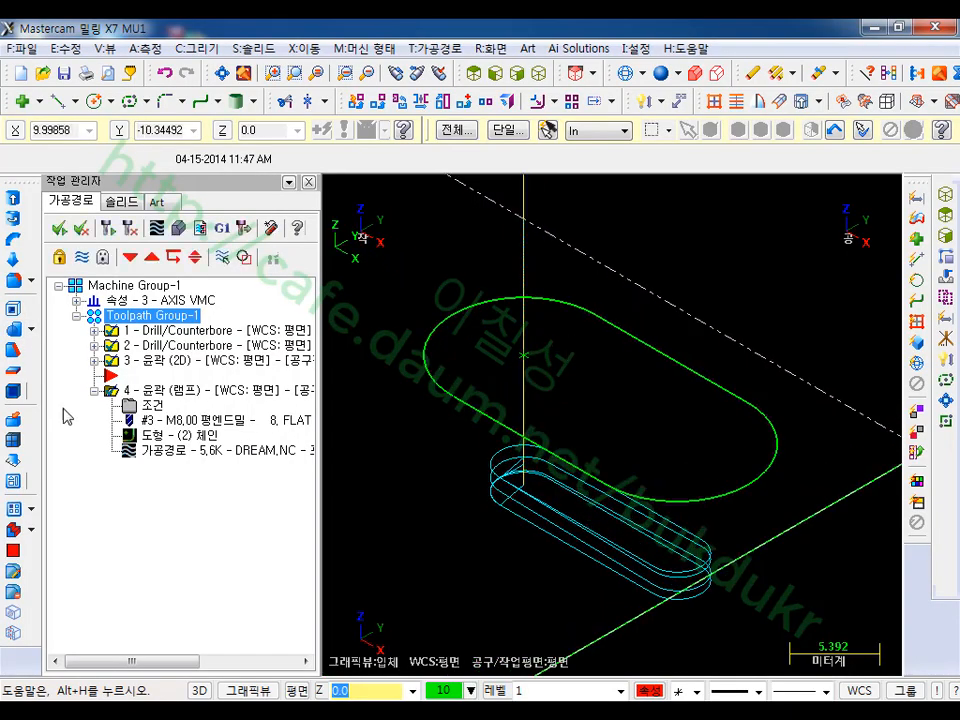
pyautogui.click(130, 258)
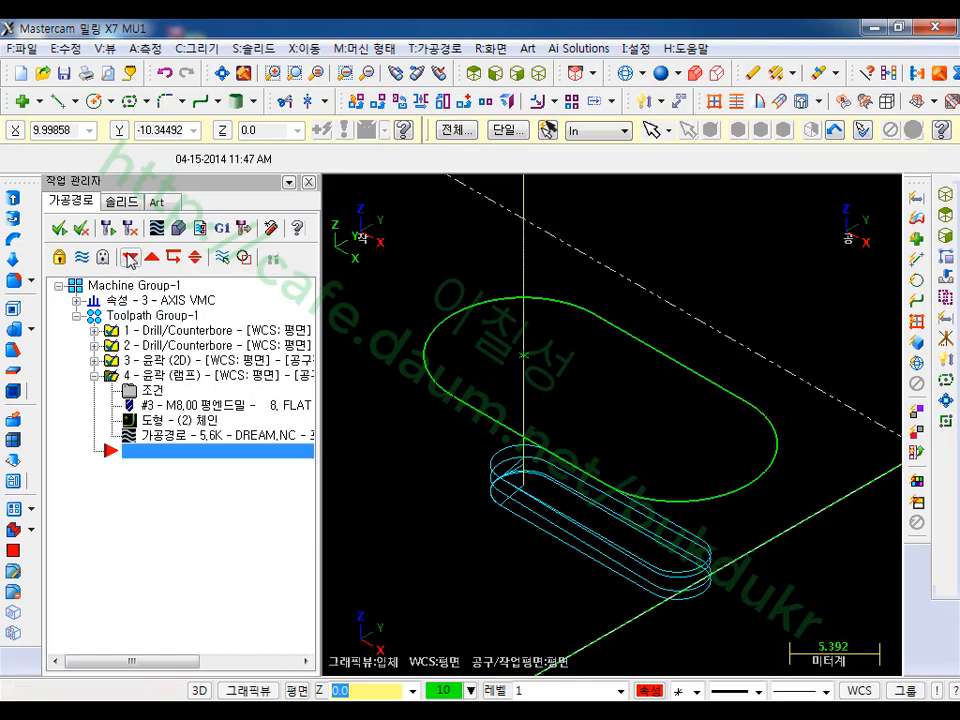
pyautogui.click(94, 376)
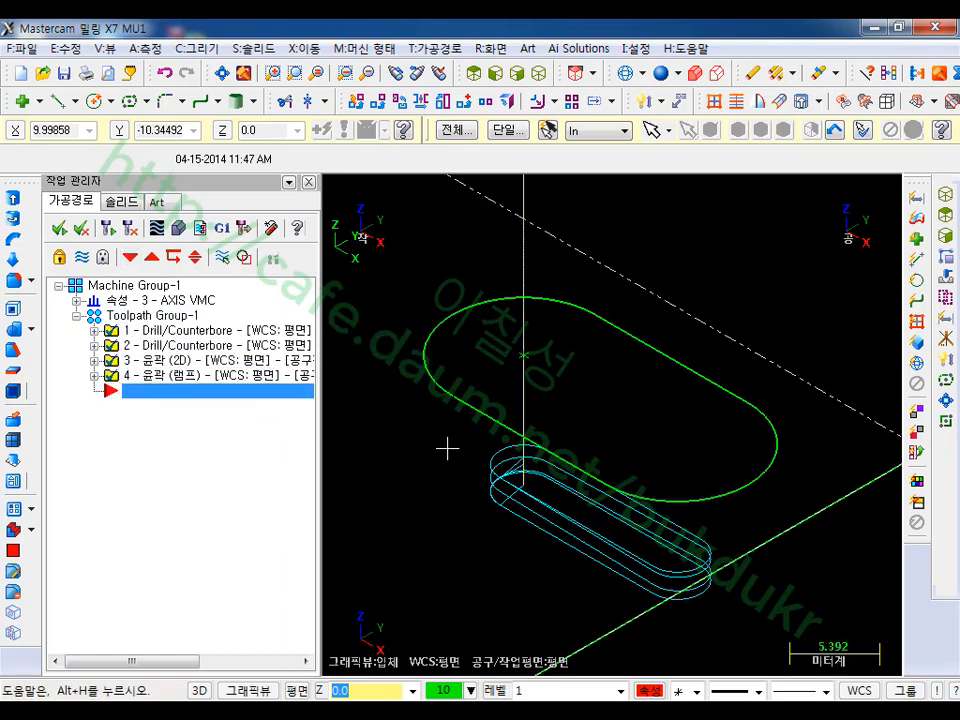
pyautogui.moveTo(447, 450); pyautogui.dragTo(601, 465, button='middle')
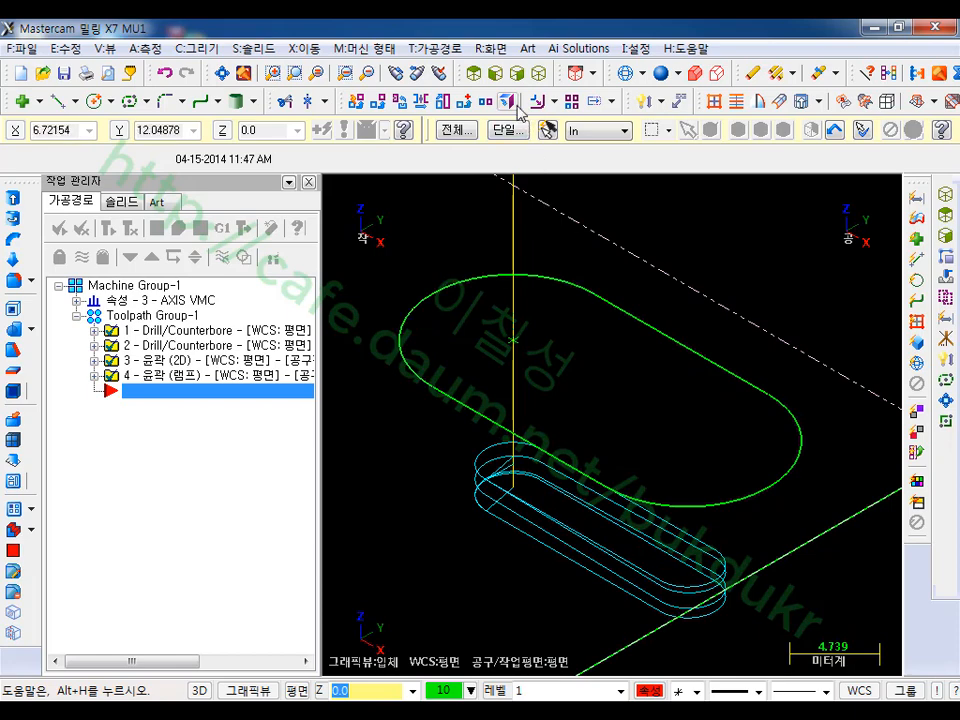
pyautogui.click(474, 76)
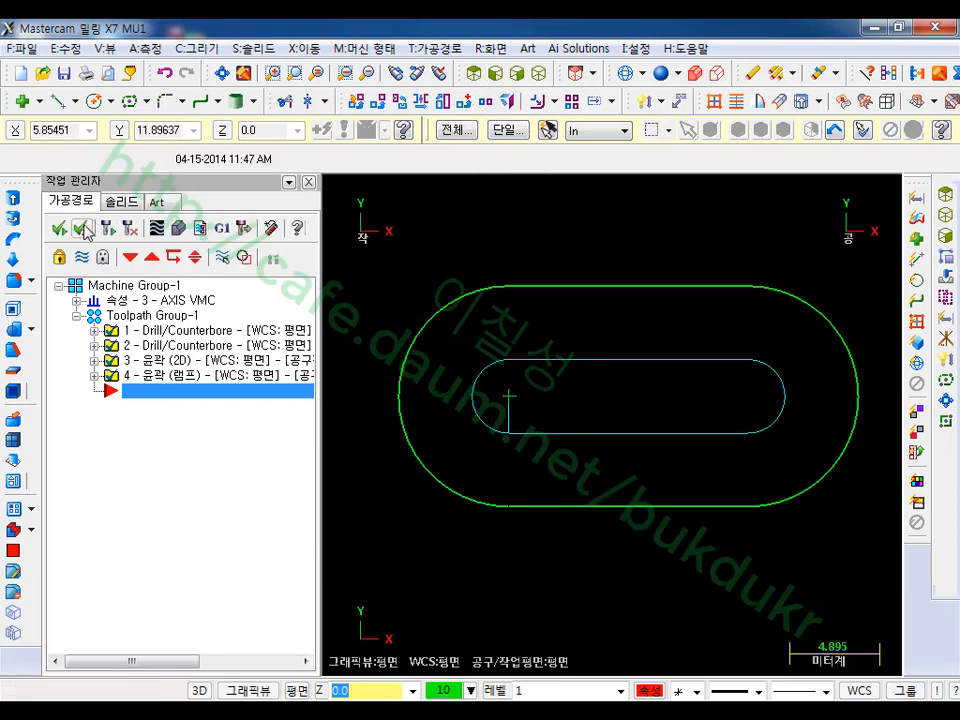
# Hide the displayed ramp toolpath and start a contour toolpath with the closed slot outline as its chain.
pyautogui.click(84, 262)
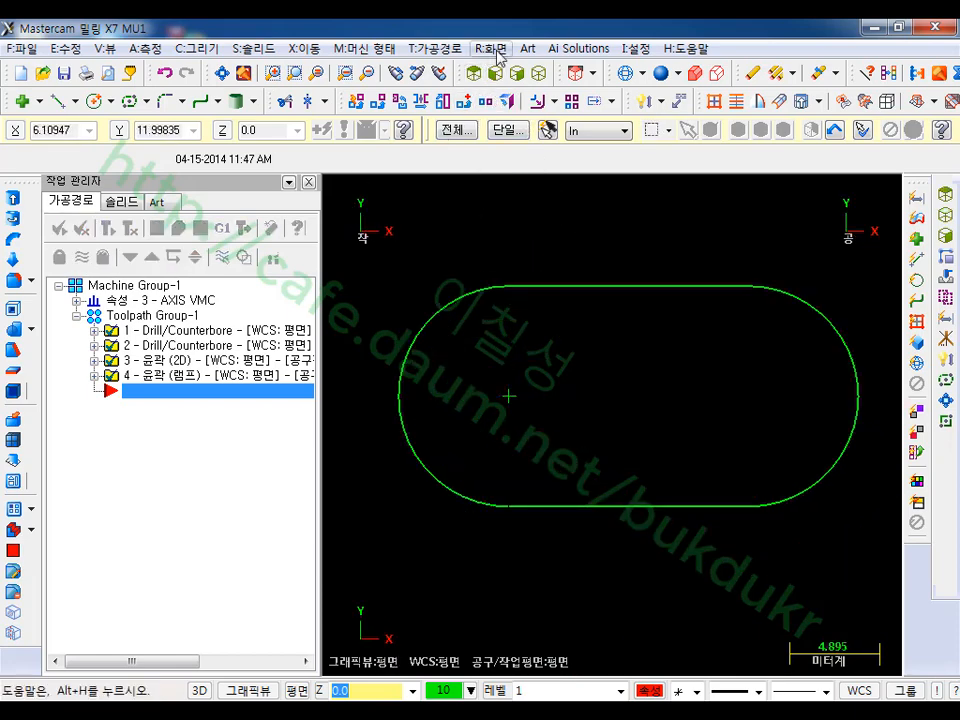
pyautogui.click(453, 52)
pyautogui.click(462, 69)
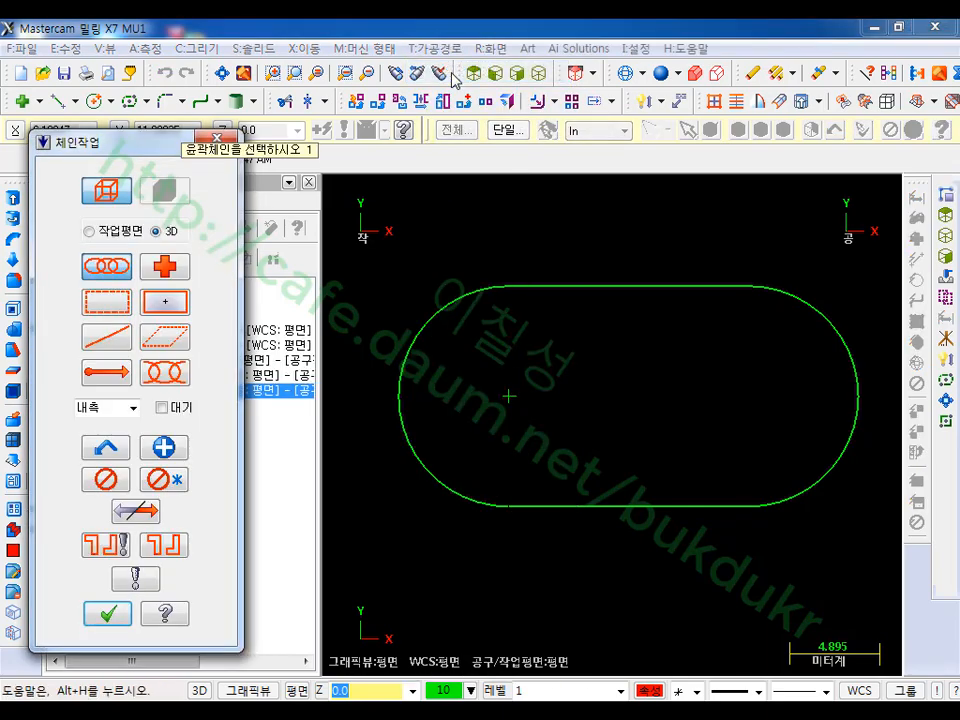
pyautogui.click(525, 505)
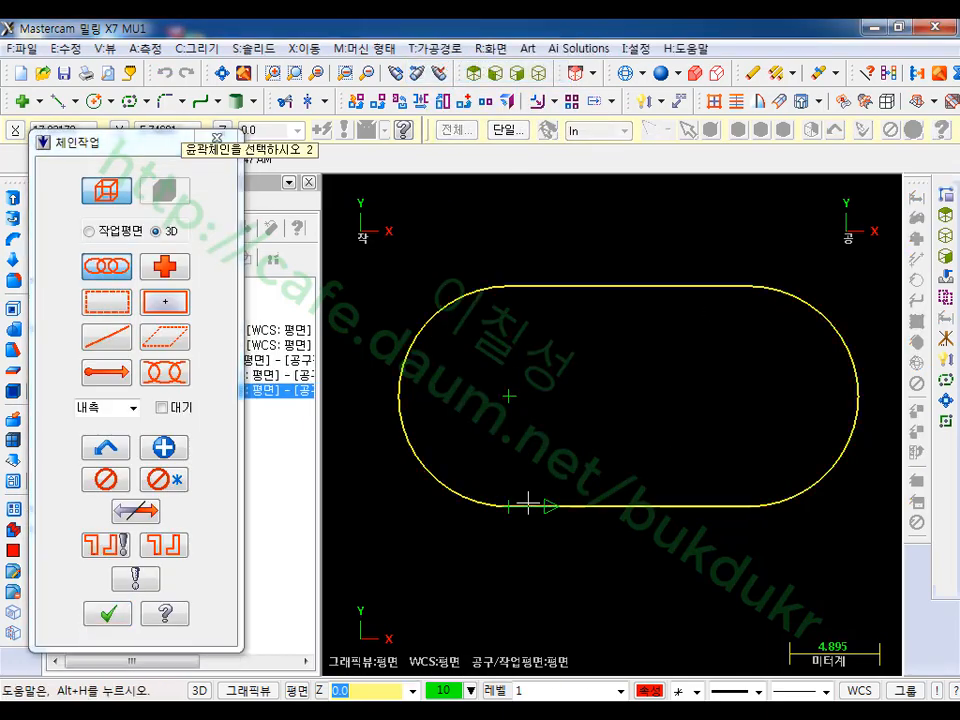
pyautogui.click(114, 618)
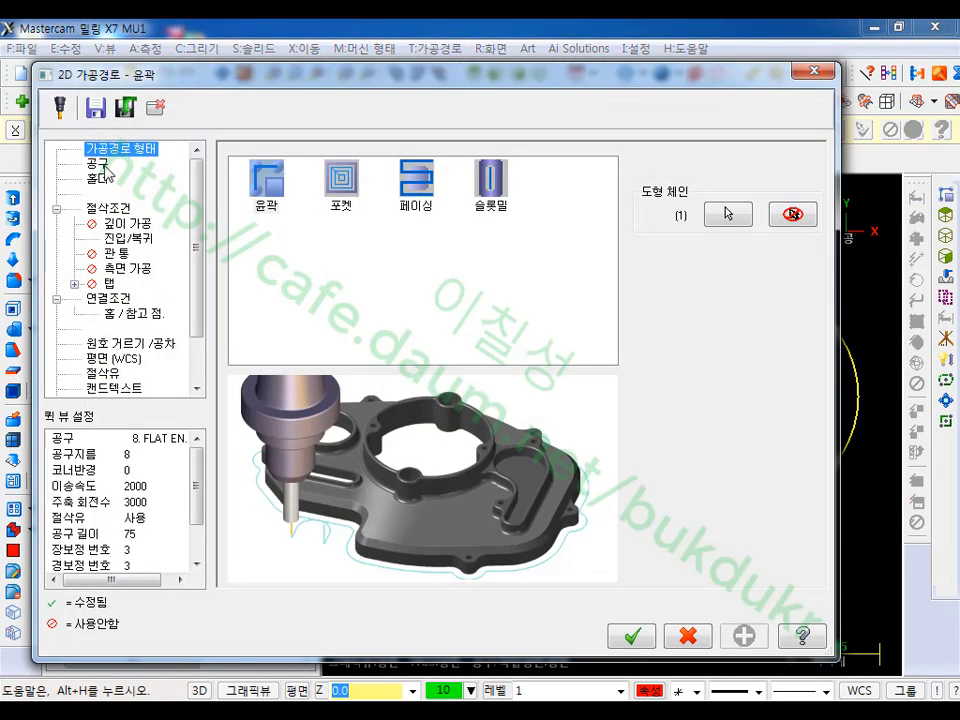
# Choose tool 1, the 10 Chamfer Mill, for the contour and enter the comment CHAMP Z0 C1.
pyautogui.click(127, 166)
pyautogui.click(275, 205)
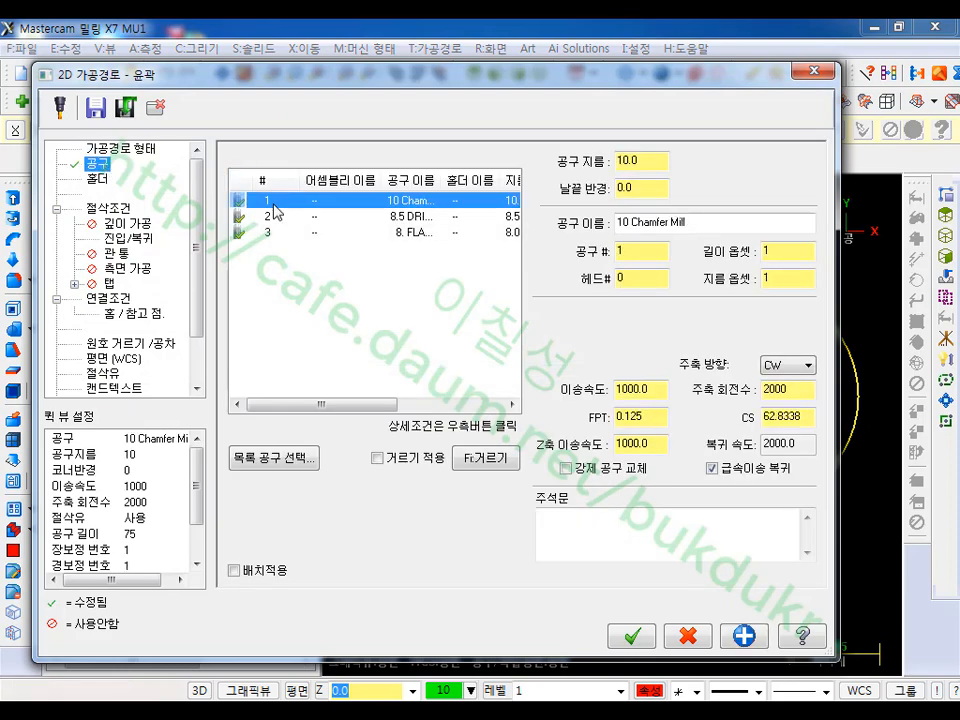
pyautogui.click(611, 526)
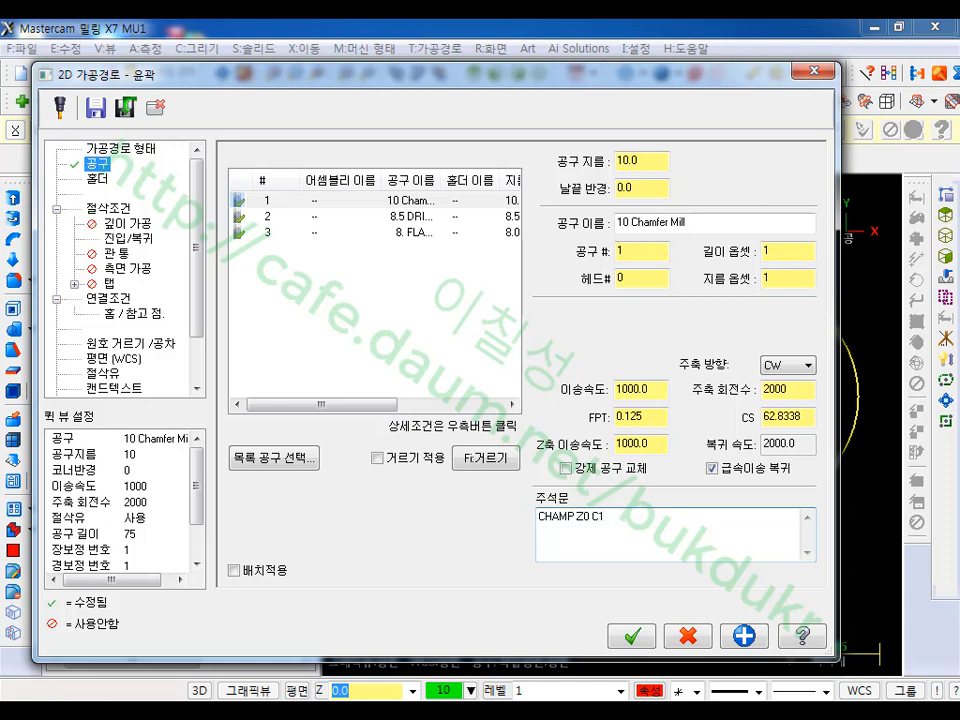
# Change the contour type in the cut parameters to 2D chamfer, with width 1.0 and tip offset 1.0.
pyautogui.click(100, 209)
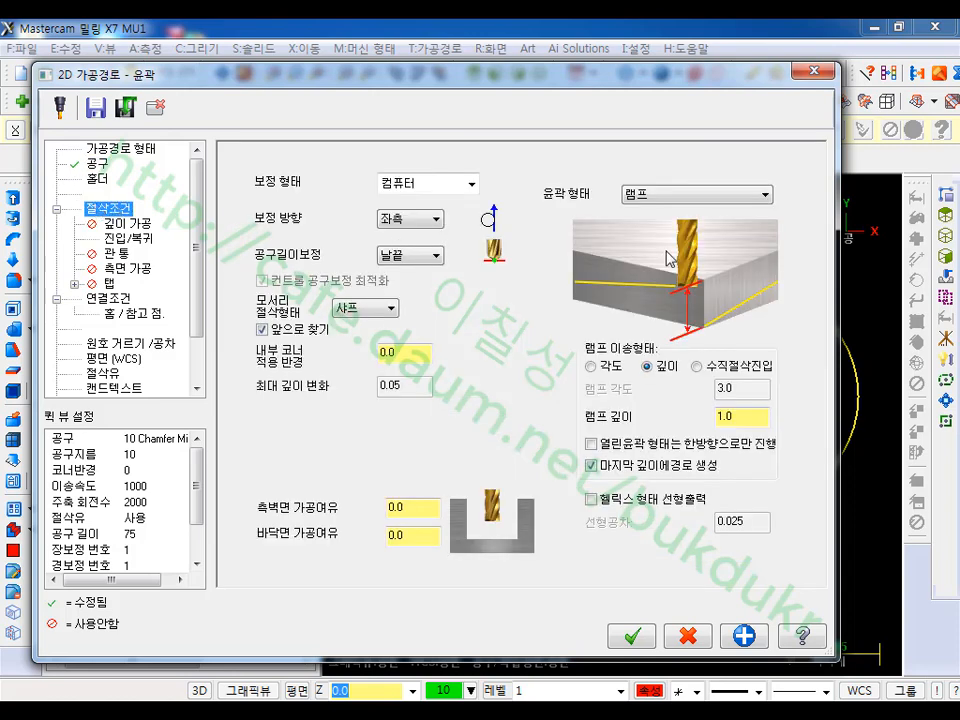
pyautogui.click(681, 198)
pyautogui.click(641, 212)
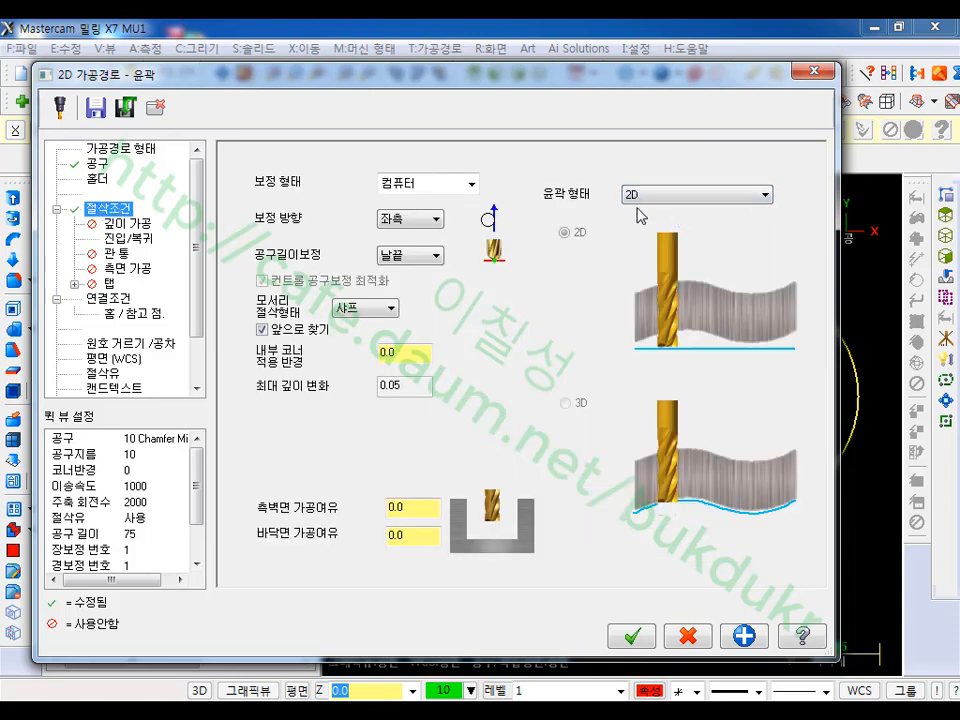
pyautogui.click(630, 196)
pyautogui.click(652, 222)
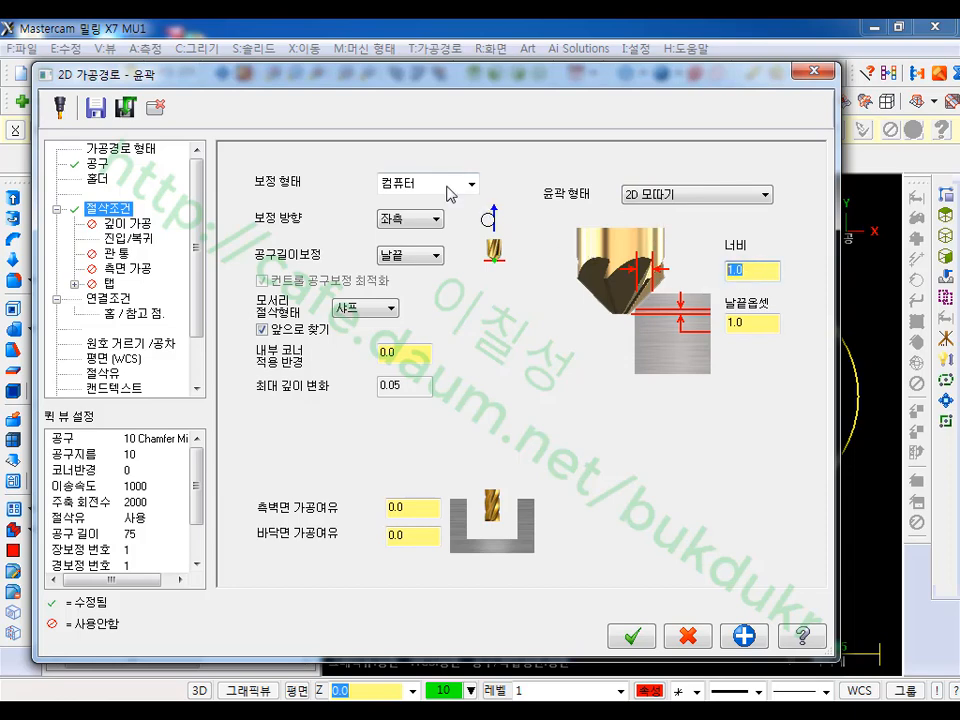
# Turn off lead in/out and generate the chamfer toolpath with top of stock and depth at 0.0.
pyautogui.click(128, 240)
pyautogui.click(236, 154)
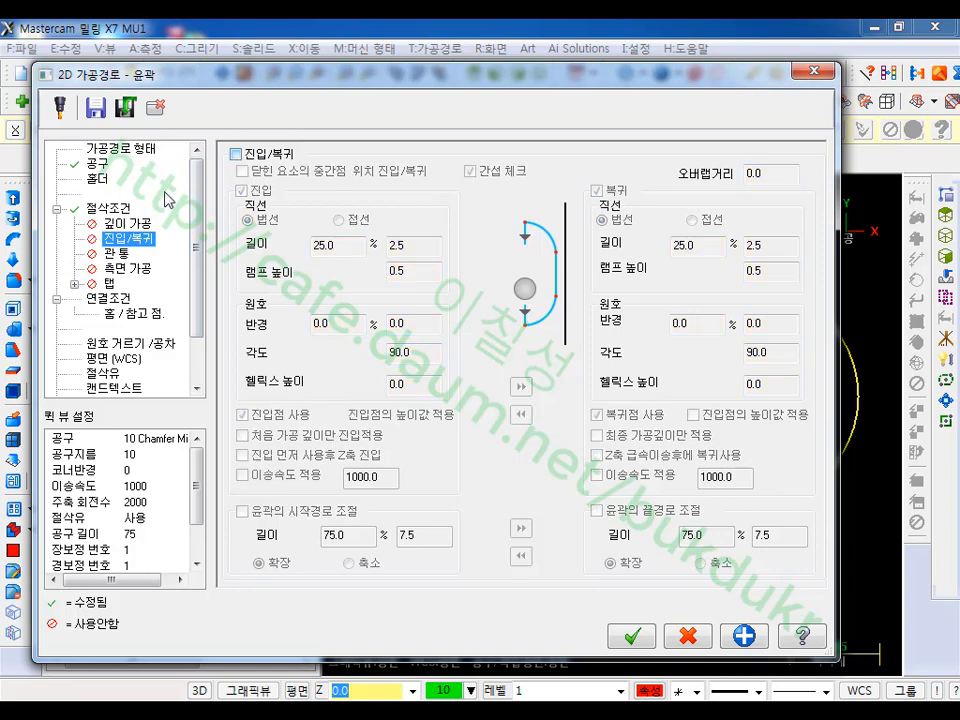
pyautogui.click(106, 298)
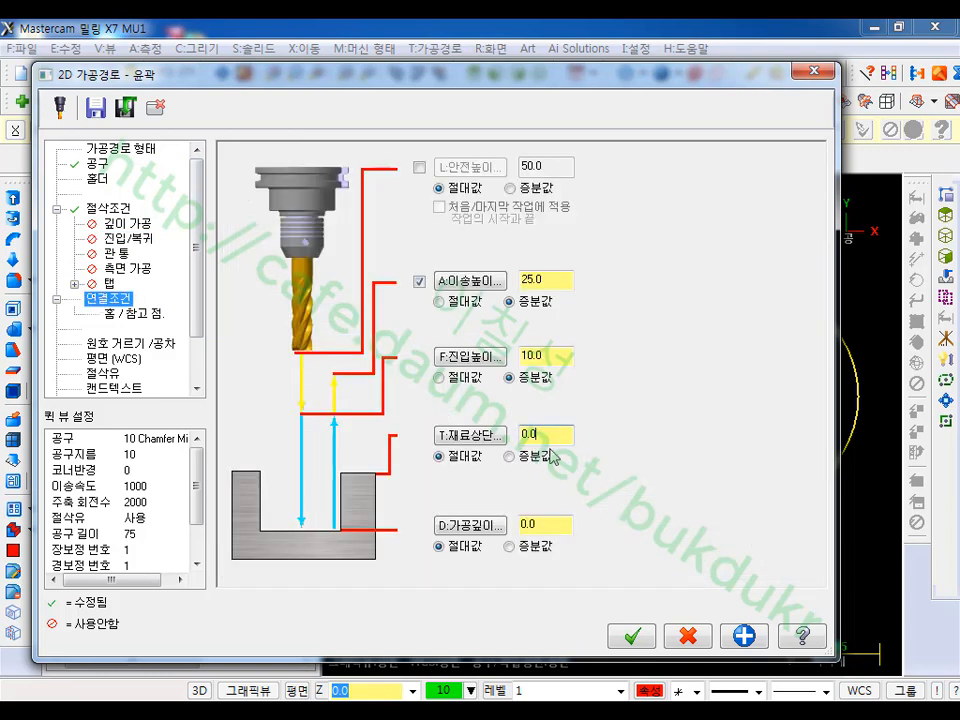
pyautogui.click(640, 637)
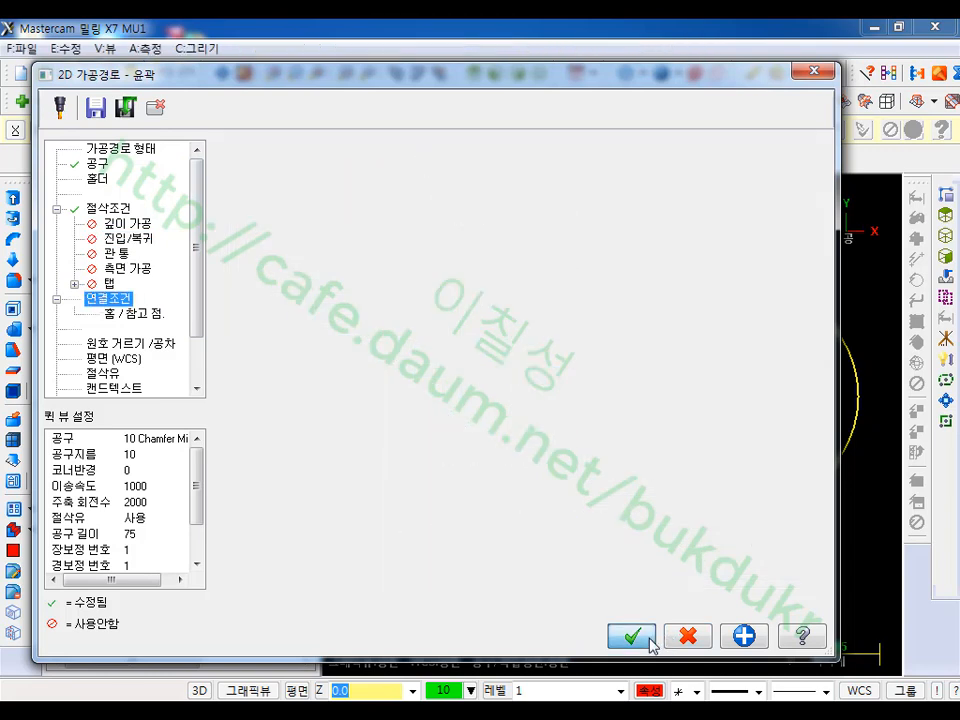
# Select all operations in Toolpath Group-1 and run their solid verification in Mastercam Simulator.
pyautogui.click(150, 315)
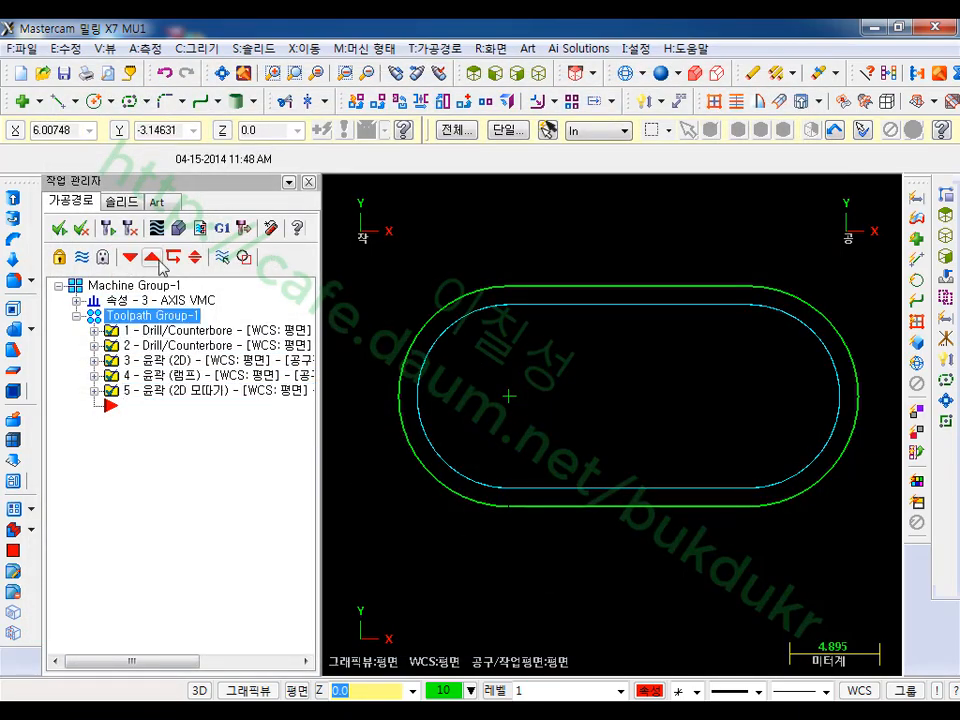
pyautogui.click(178, 228)
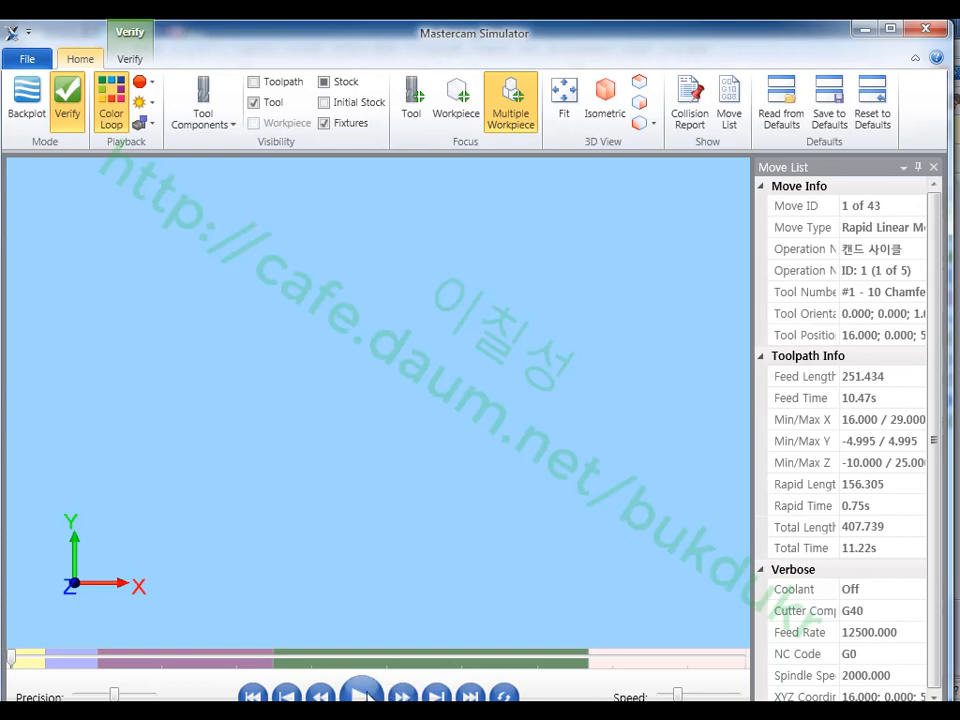
pyautogui.click(369, 693)
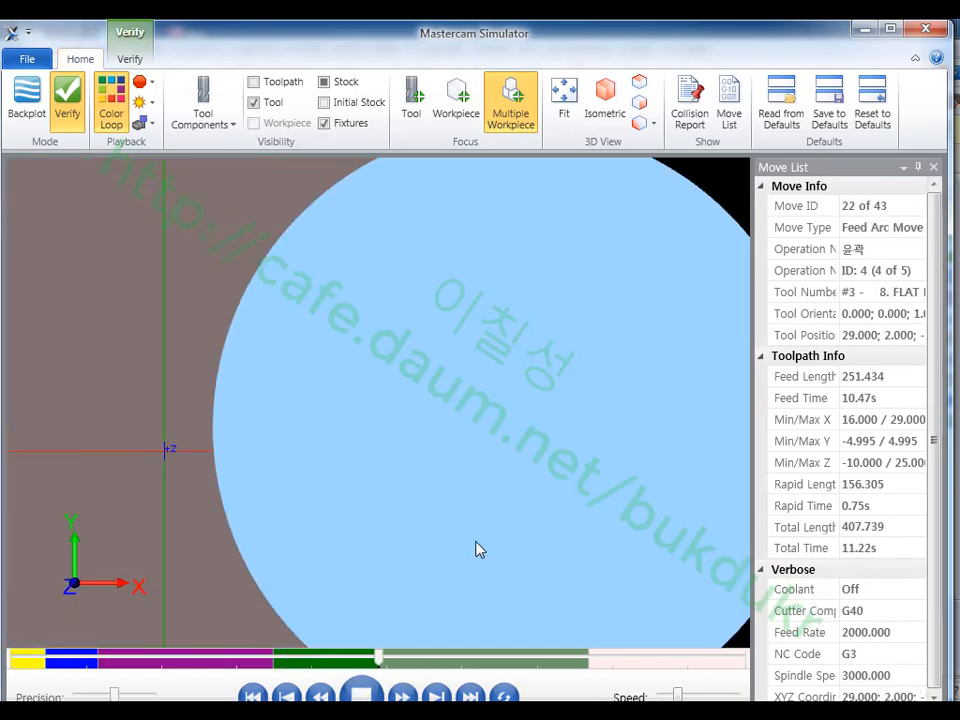
# Inspect the chamfered upper edge of the slot from several angles and close the simulator.
pyautogui.keyDown('alt'); pyautogui.moveTo(438, 461); pyautogui.dragTo(444, 371, button='middle'); pyautogui.keyUp('alt')
pyautogui.scroll(-3, 461, 344)
pyautogui.scroll(5, 484, 633)
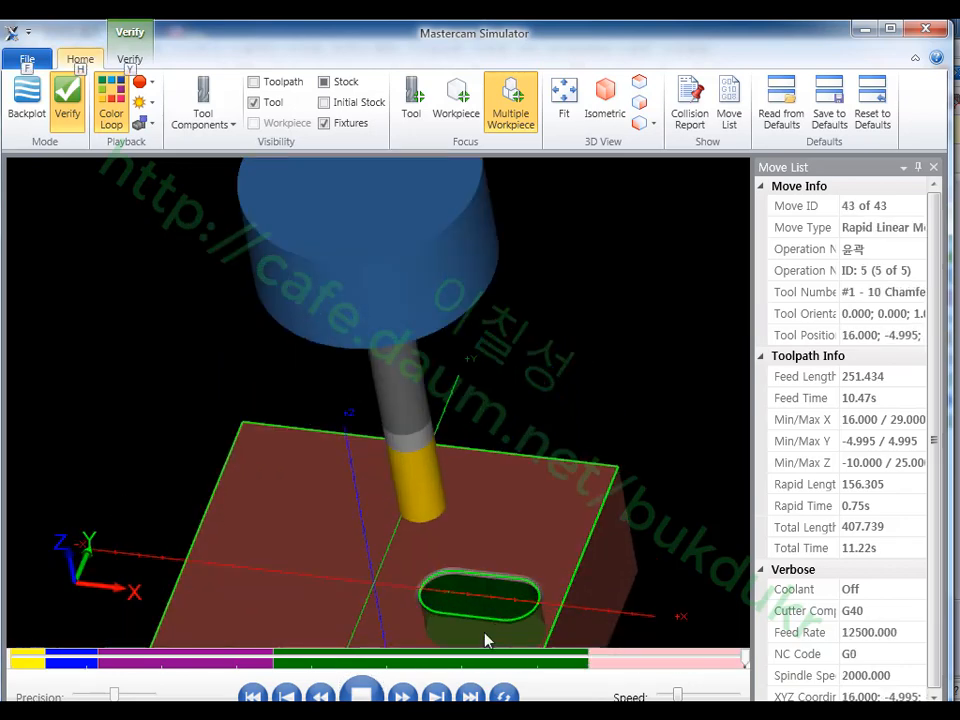
pyautogui.scroll(-4, 442, 231)
pyautogui.scroll(5, 440, 397)
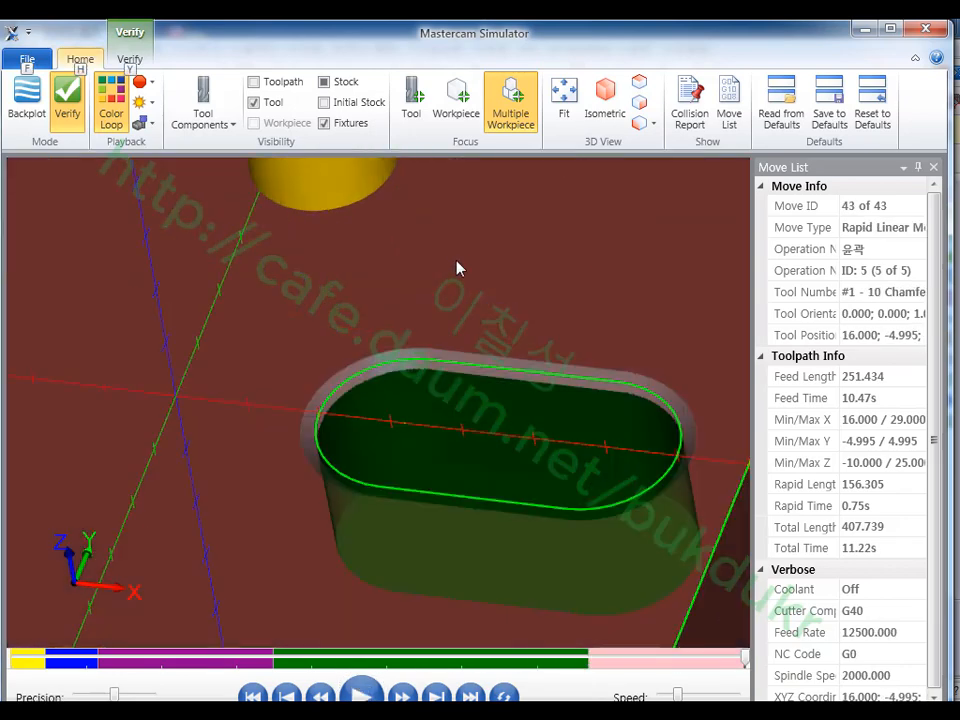
pyautogui.moveTo(480, 401)
pyautogui.keyDown('alt'); pyautogui.mouseDown(button='middle')
pyautogui.moveTo(463, 415)
pyautogui.moveTo(414, 414)
pyautogui.moveTo(414, 429)
pyautogui.moveTo(441, 439)
pyautogui.moveTo(527, 401)
pyautogui.moveTo(542, 414)
pyautogui.moveTo(531, 392)
pyautogui.moveTo(448, 392)
pyautogui.moveTo(476, 392)
pyautogui.mouseUp(button='middle'); pyautogui.keyUp('alt')
pyautogui.scroll(-5, 531, 392)
pyautogui.scroll(5, 566, 420)
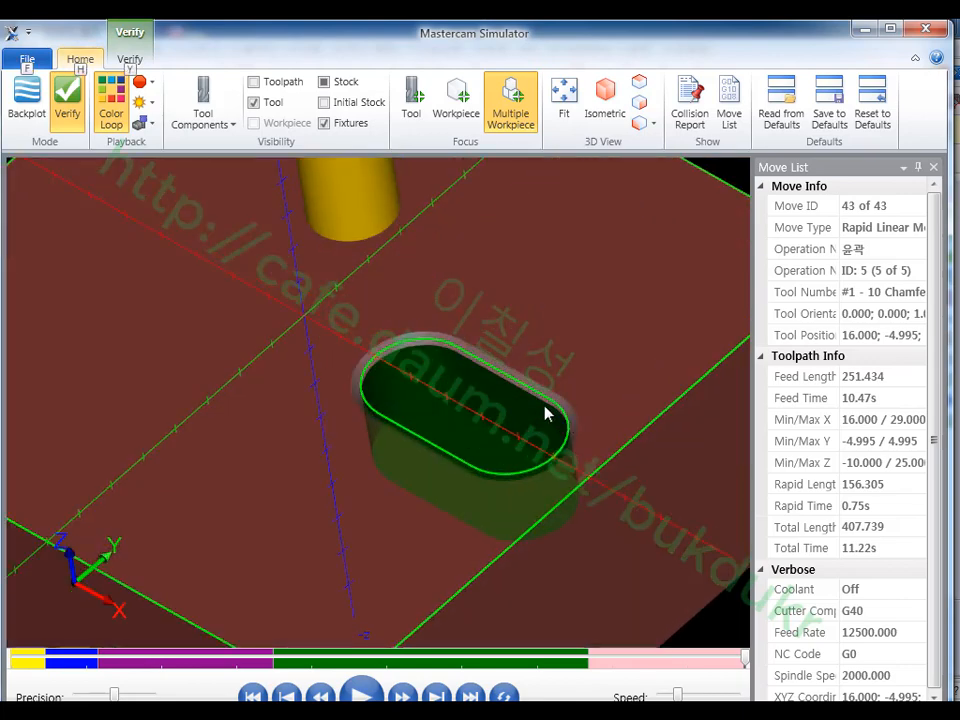
pyautogui.click(927, 31)
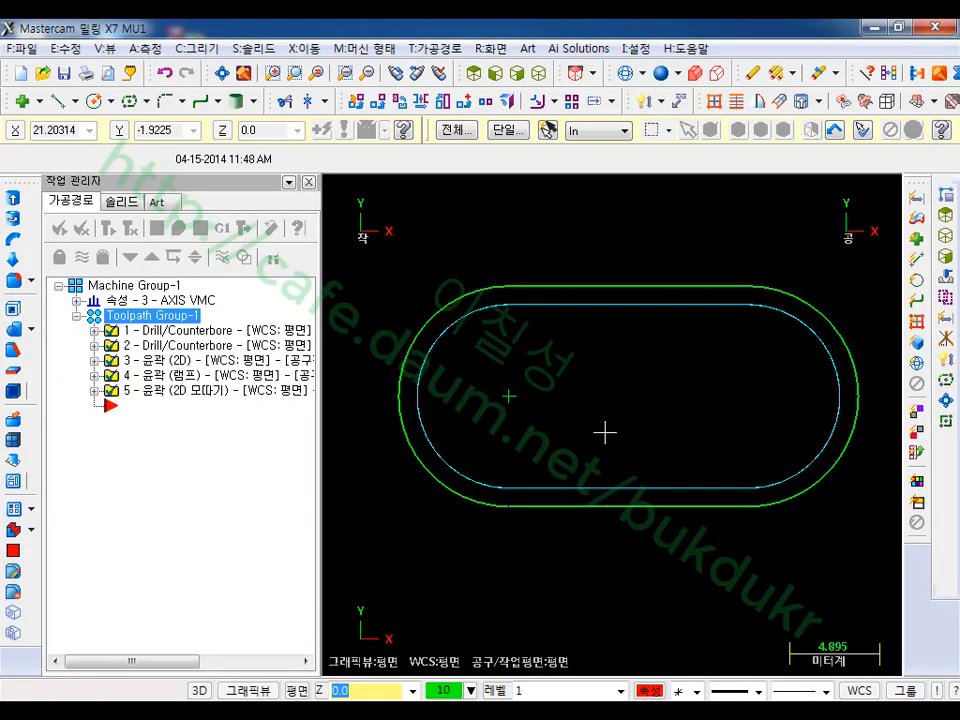
# Start a transform toolpath for the slot operations, using rotation by coordinate and copying the source operations.
pyautogui.click(223, 73)
pyautogui.scroll(-1, 669, 354)
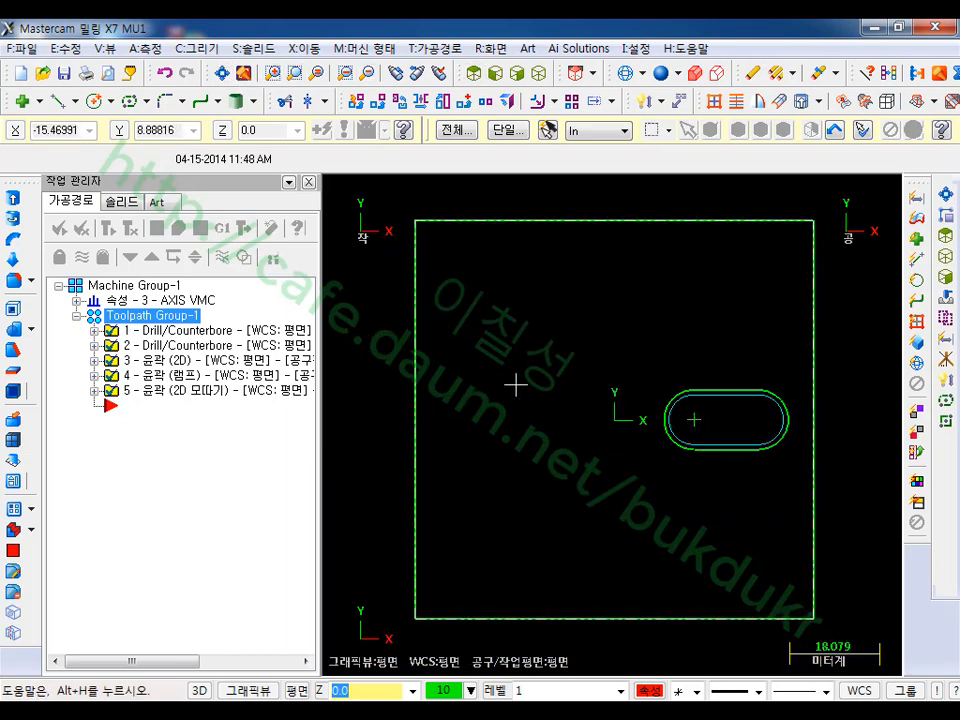
pyautogui.scroll(1, 686, 420)
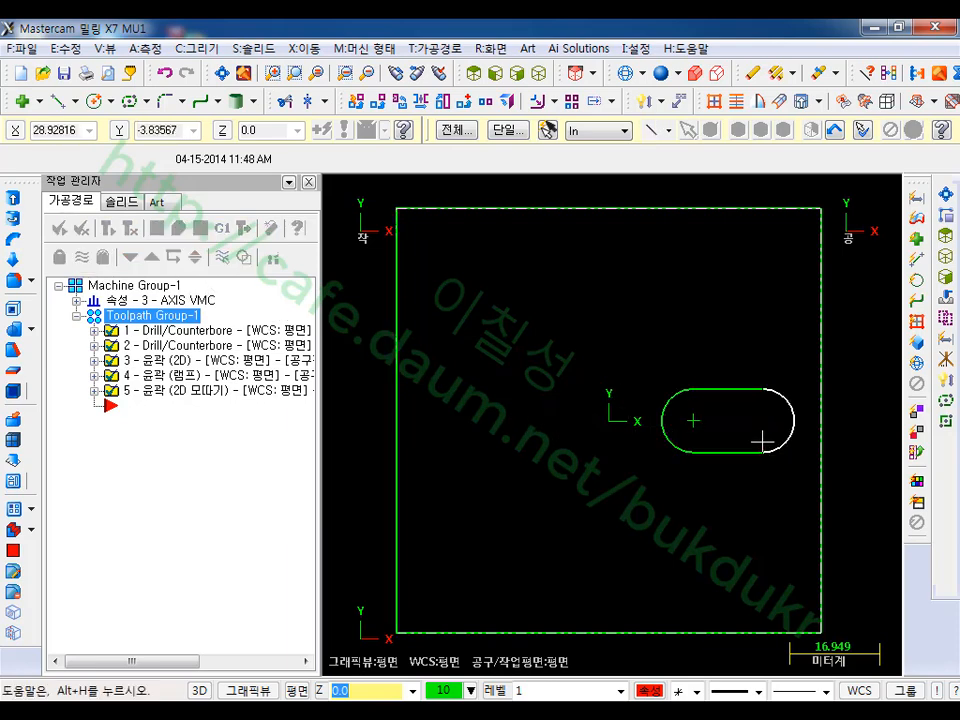
pyautogui.scroll(1, 760, 435)
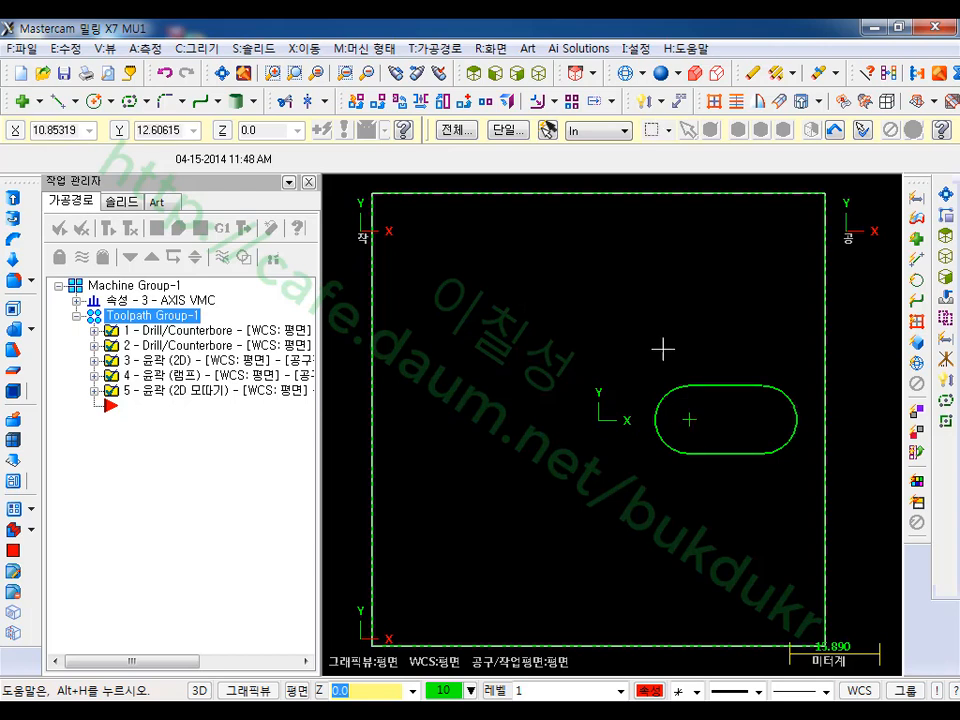
pyautogui.scroll(1, 725, 366)
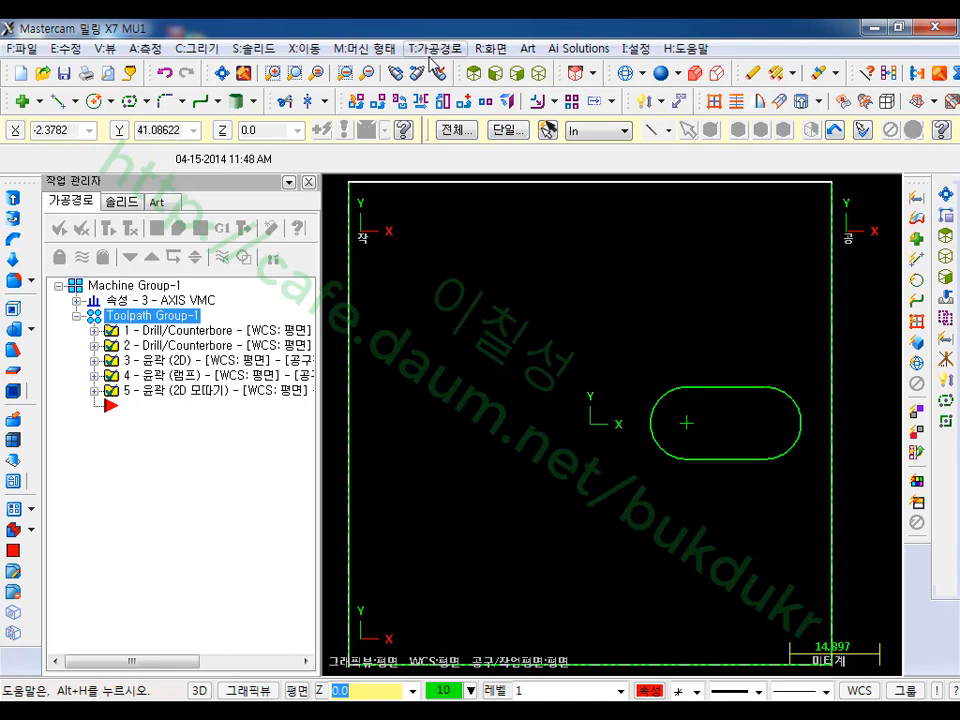
pyautogui.click(432, 52)
pyautogui.click(476, 447)
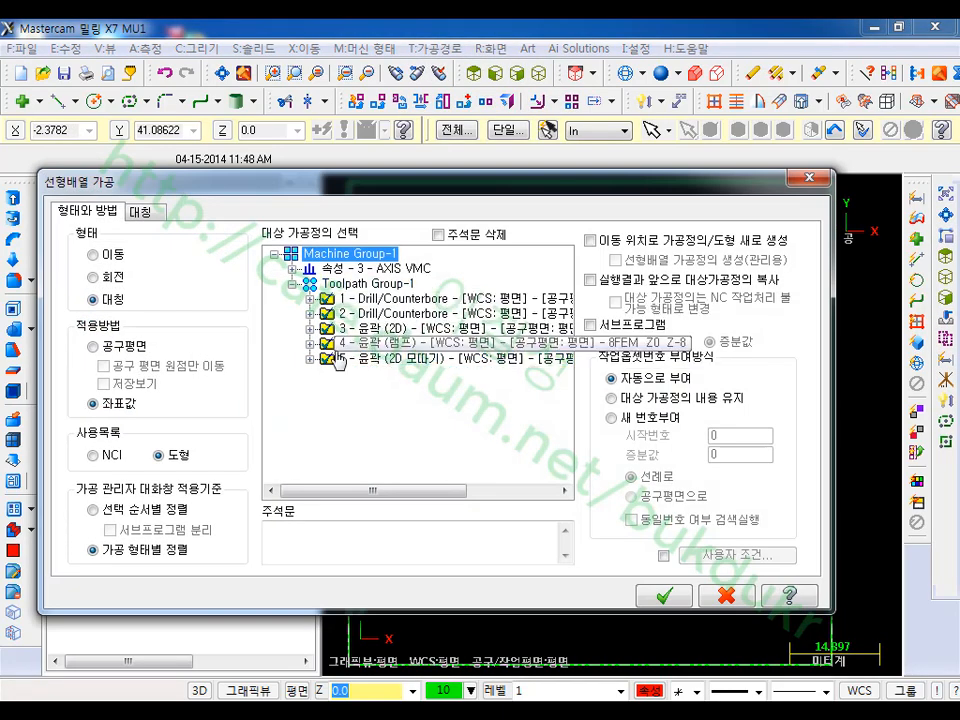
pyautogui.click(107, 279)
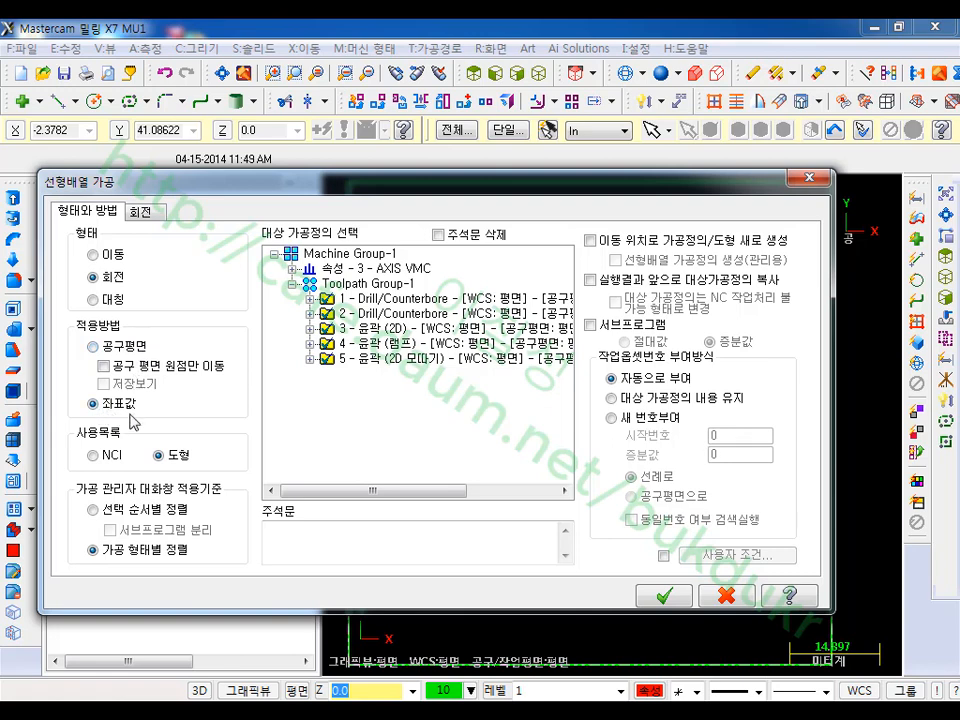
pyautogui.click(590, 280)
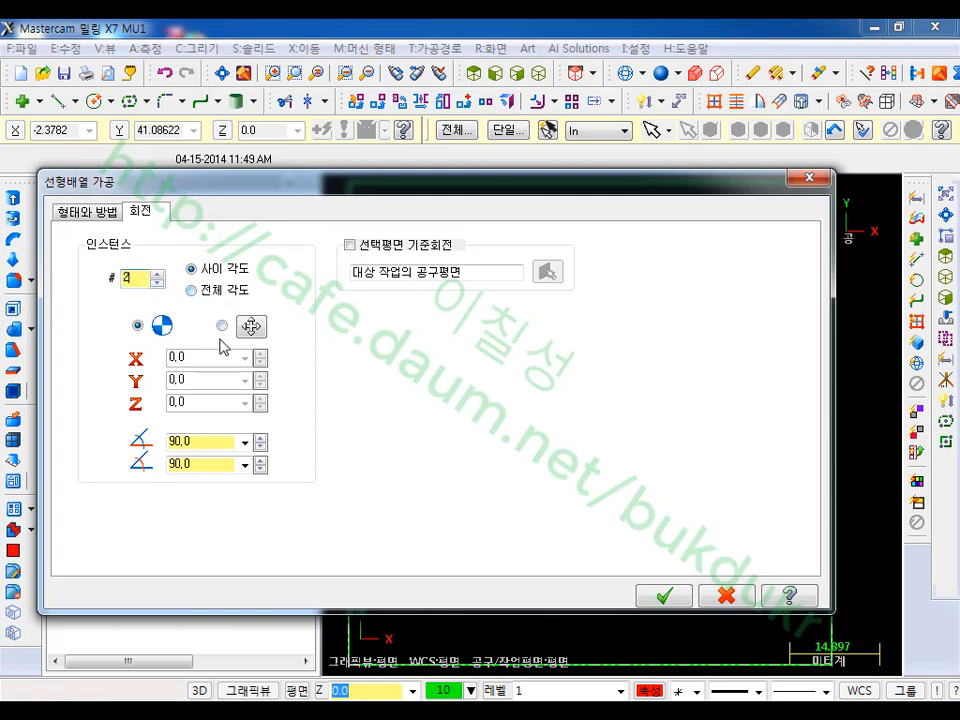
# Set two instances about the origin with start and rotation angles of 120°, and generate the rotated toolpaths.
pyautogui.doubleClick(187, 443)
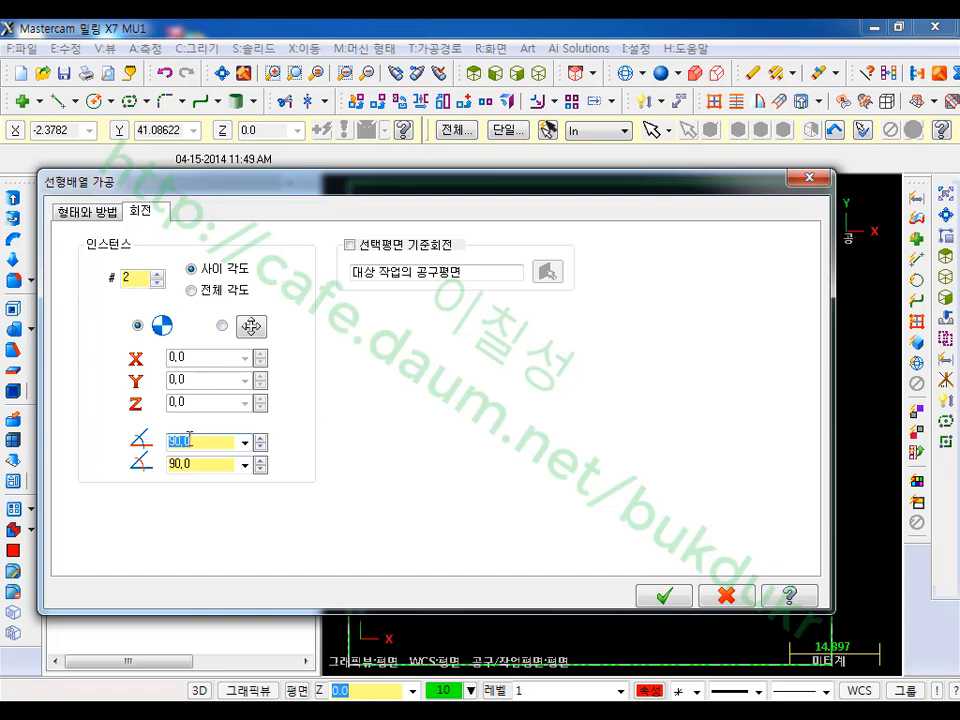
pyautogui.doubleClick(189, 465)
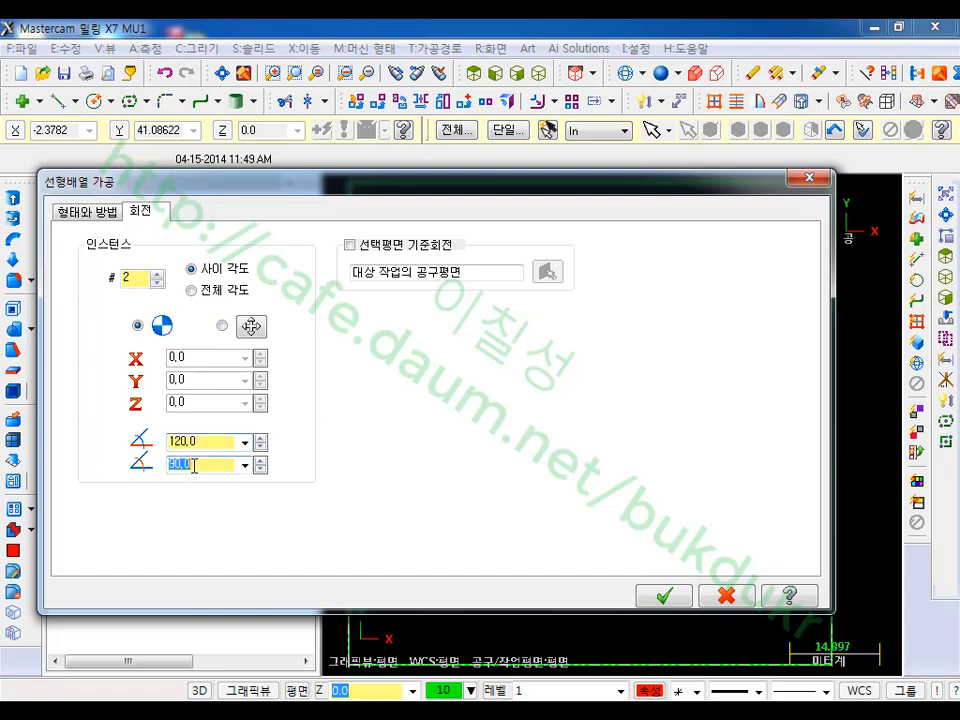
pyautogui.write('0')
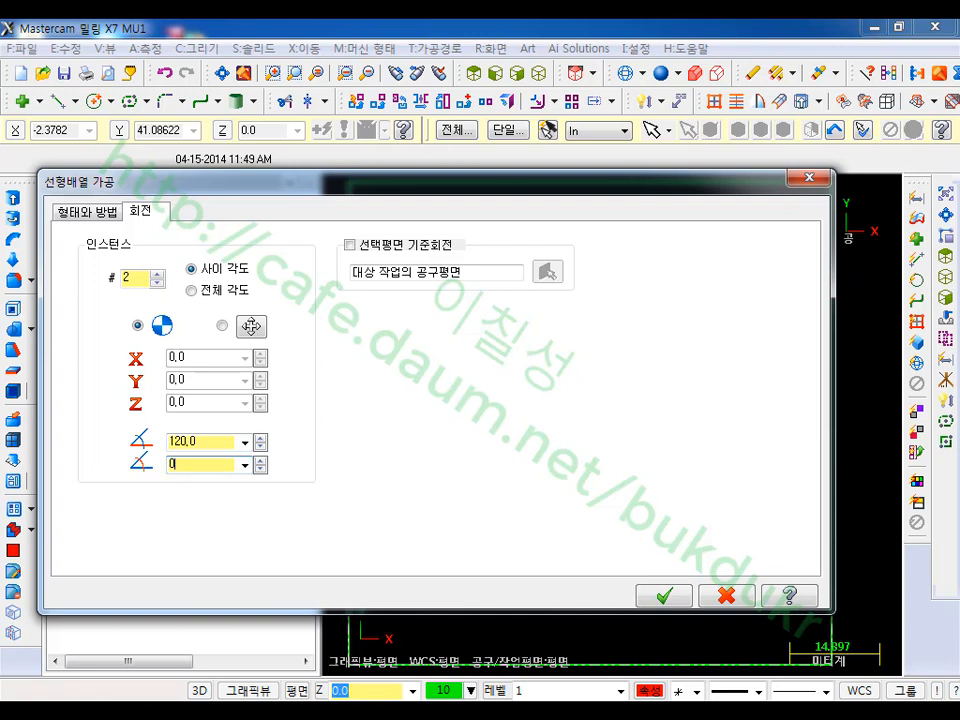
pyautogui.doubleClick(213, 446)
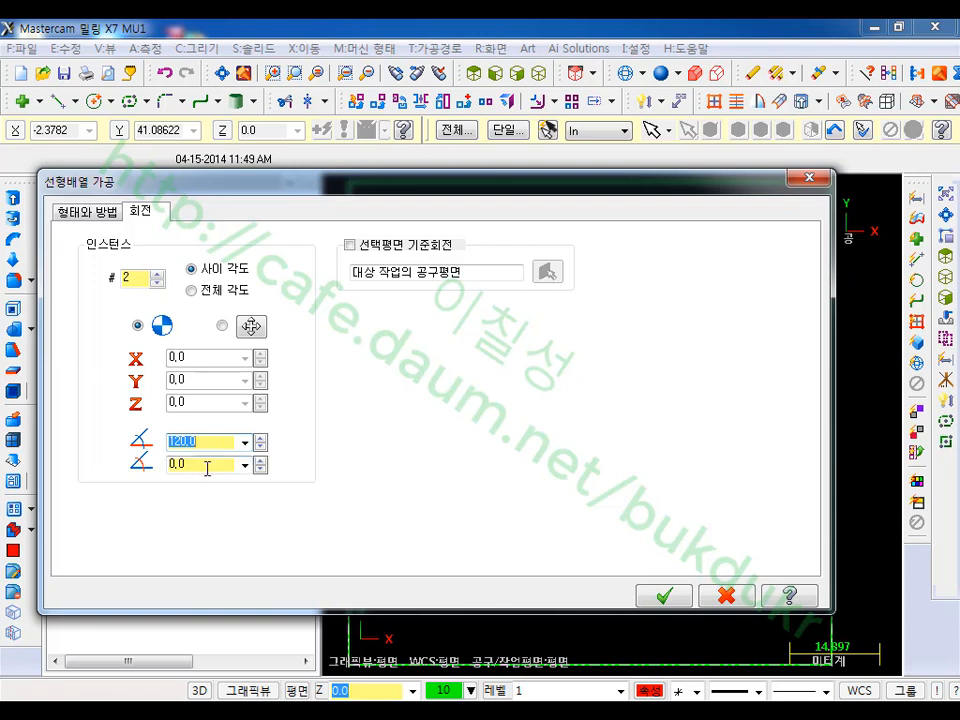
pyautogui.doubleClick(207, 466)
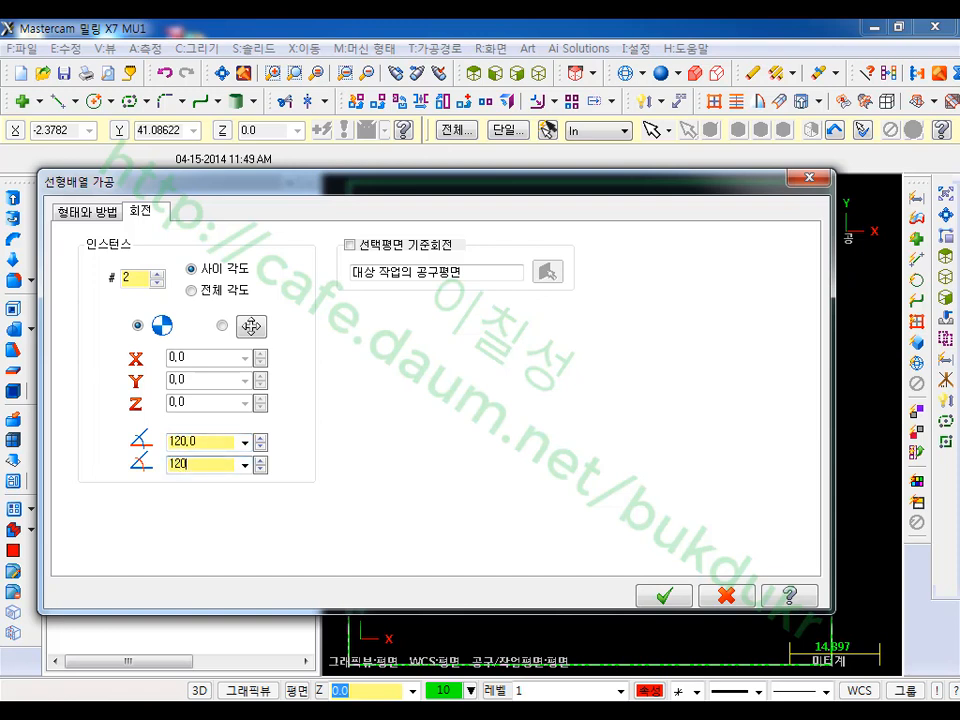
pyautogui.doubleClick(222, 444)
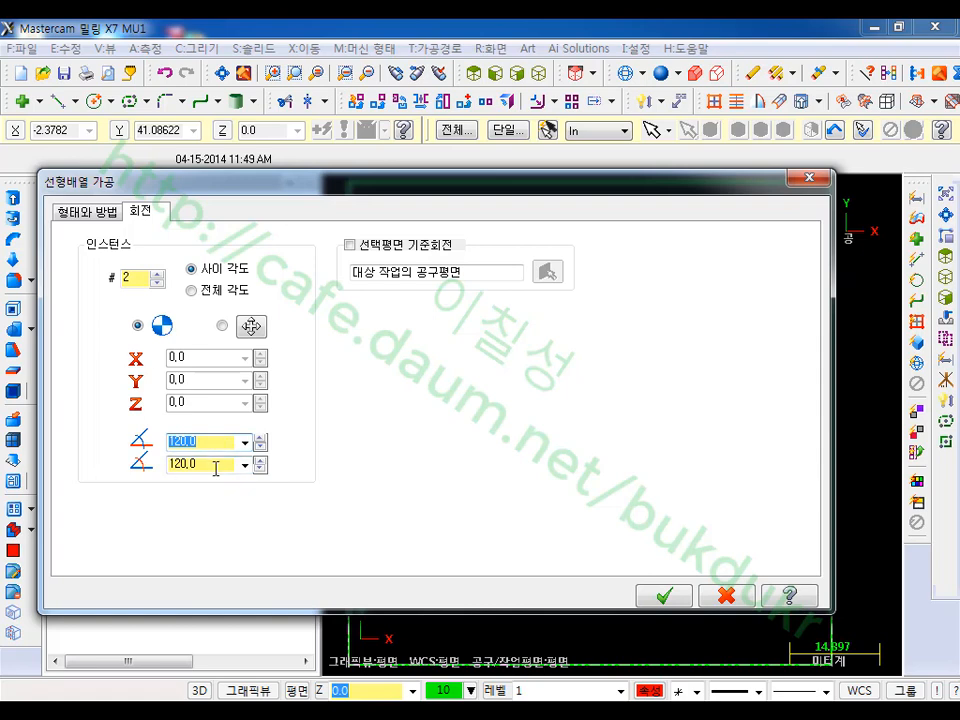
pyautogui.click(663, 597)
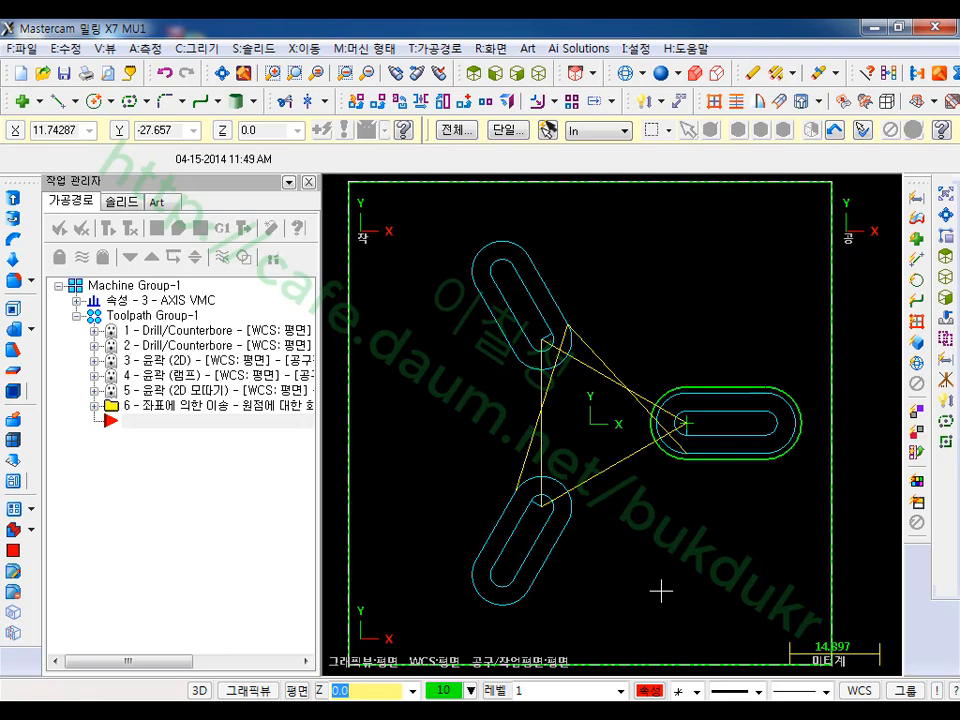
# Backplot the rotation transform operation and play its toolpath through all three slot positions.
pyautogui.click(117, 412)
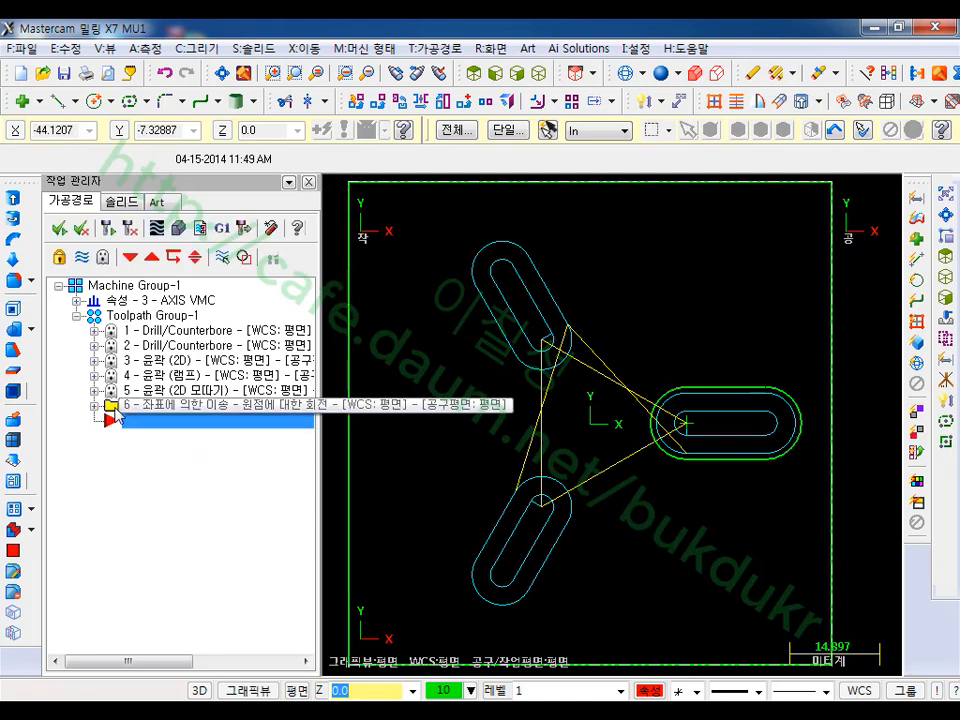
pyautogui.click(159, 229)
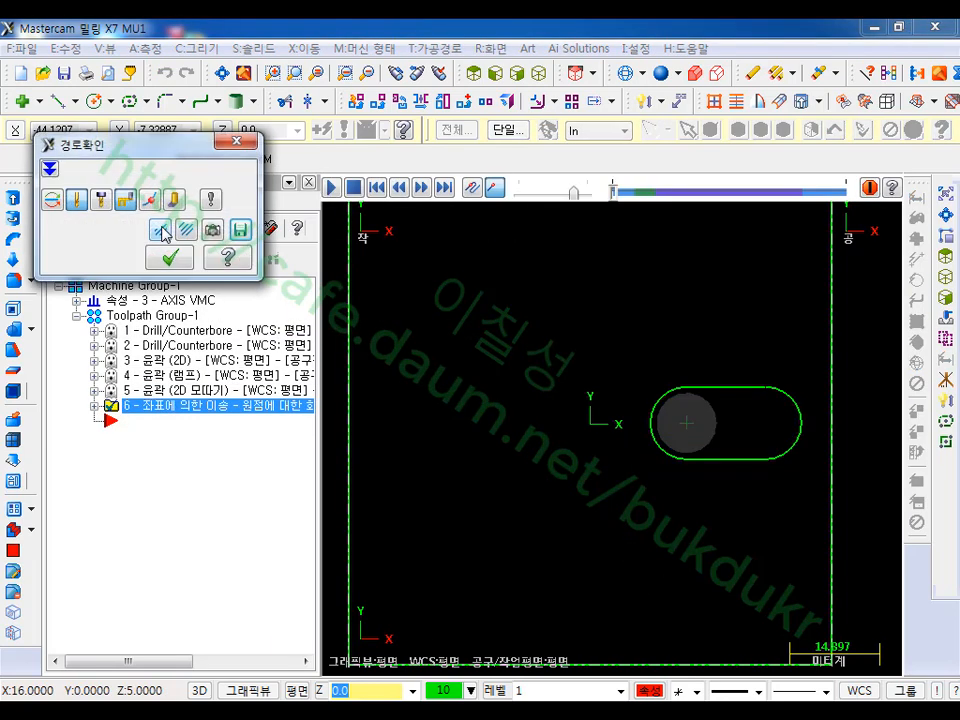
pyautogui.click(330, 187)
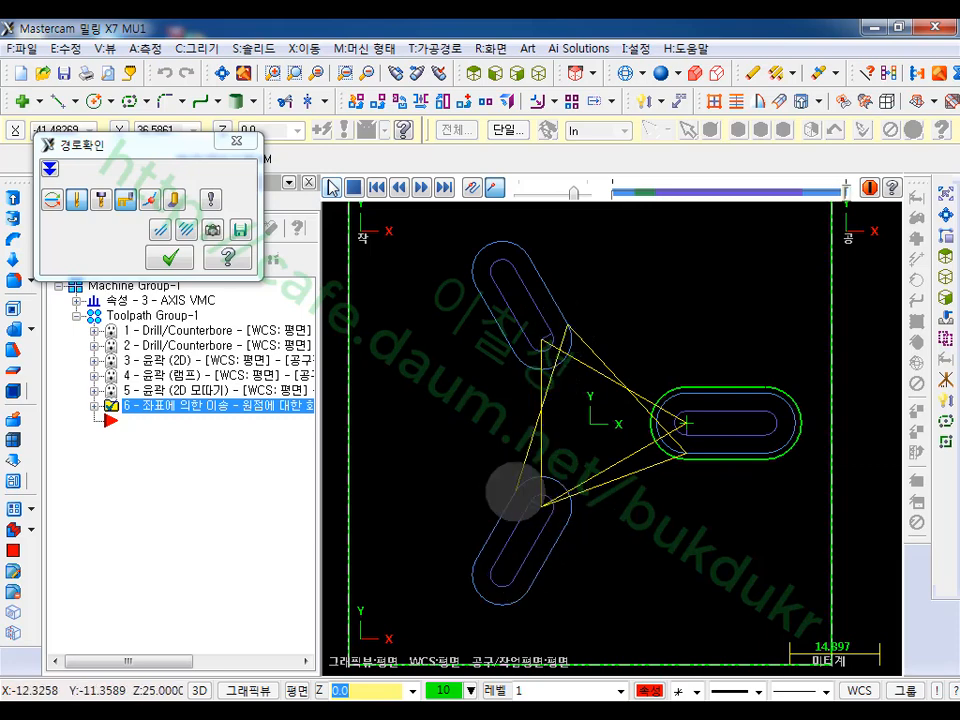
pyautogui.click(168, 259)
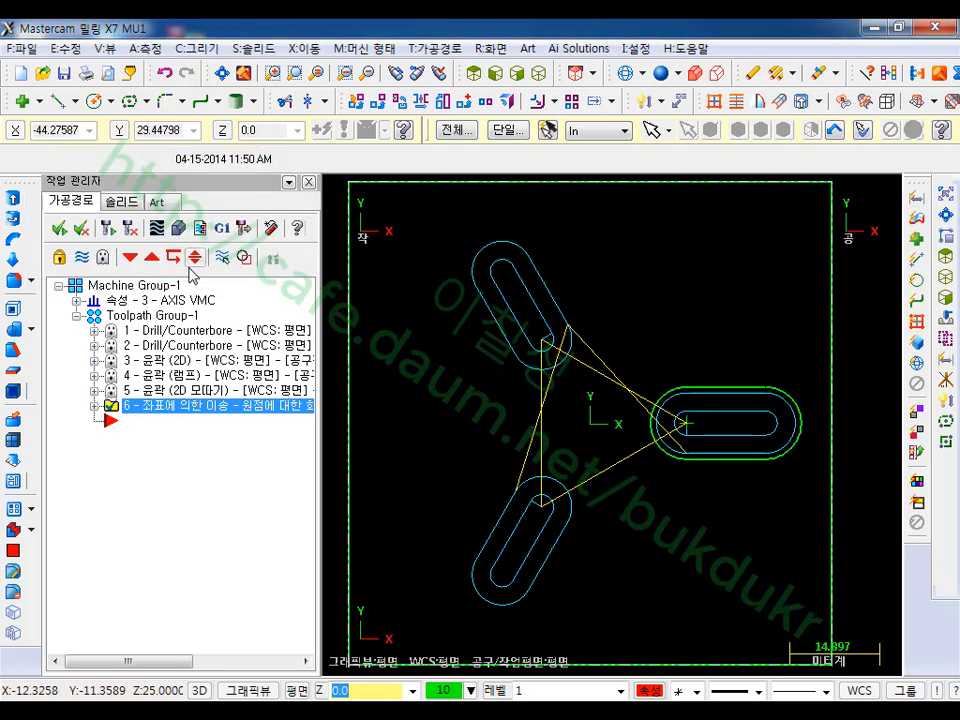
# Expand the rotation transform operation and review the 2D contour and ramp contour operations 3 and 4.
pyautogui.click(118, 408)
pyautogui.click(94, 406)
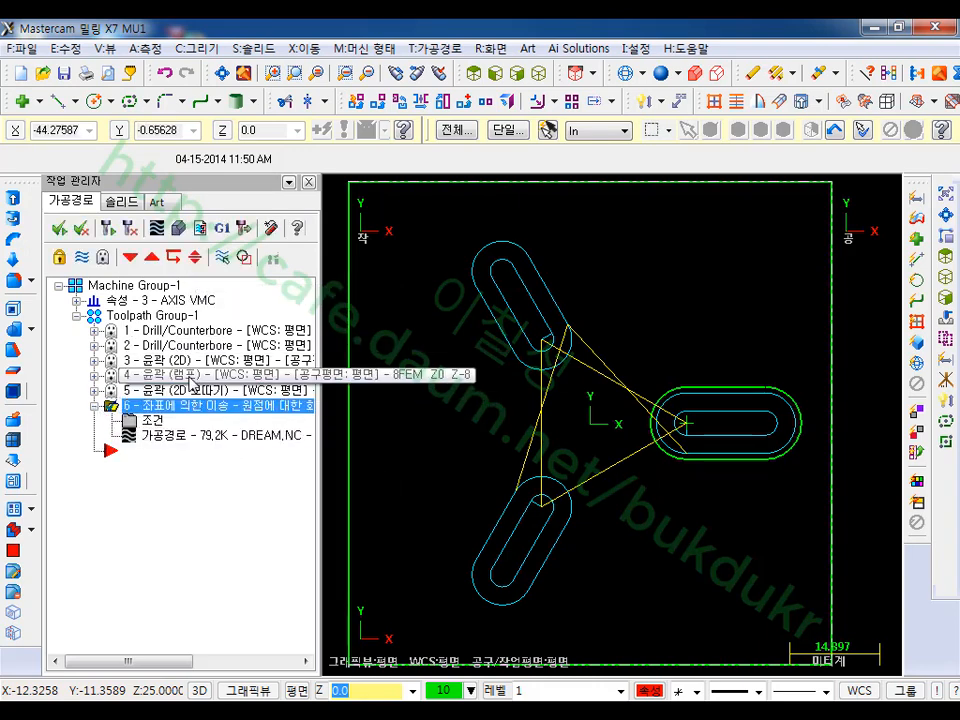
pyautogui.click(191, 378)
pyautogui.click(176, 362)
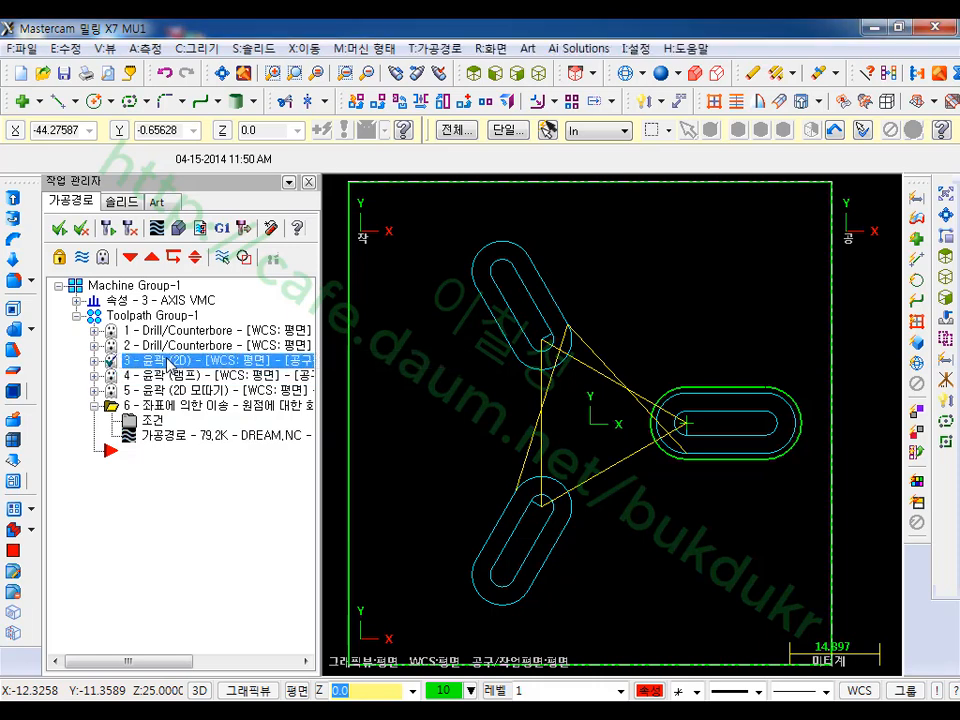
pyautogui.click(172, 376)
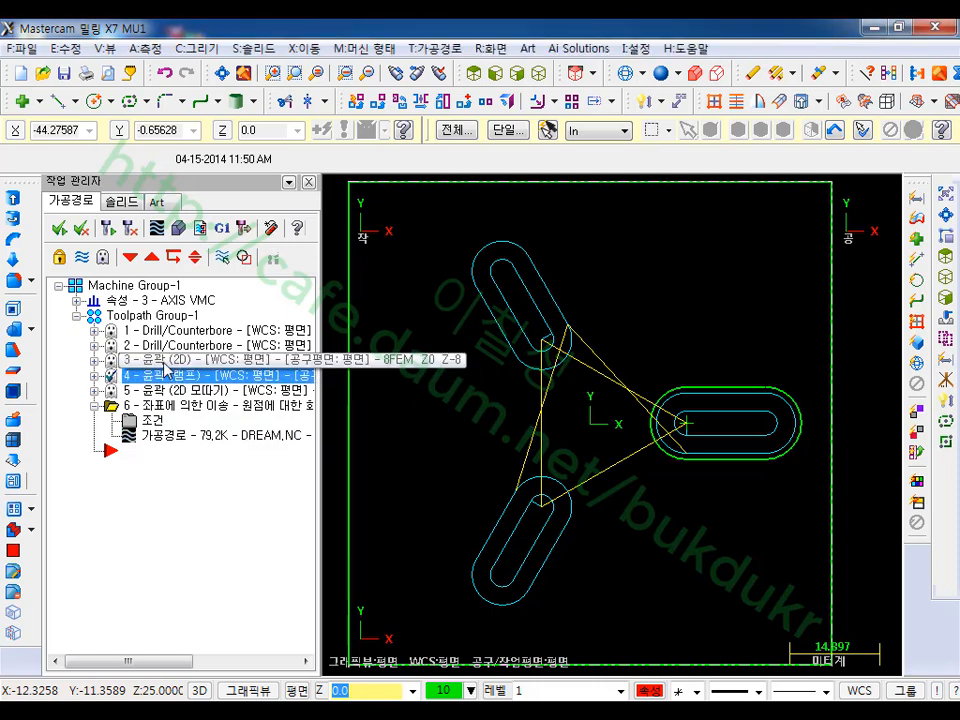
pyautogui.click(165, 362)
pyautogui.click(168, 376)
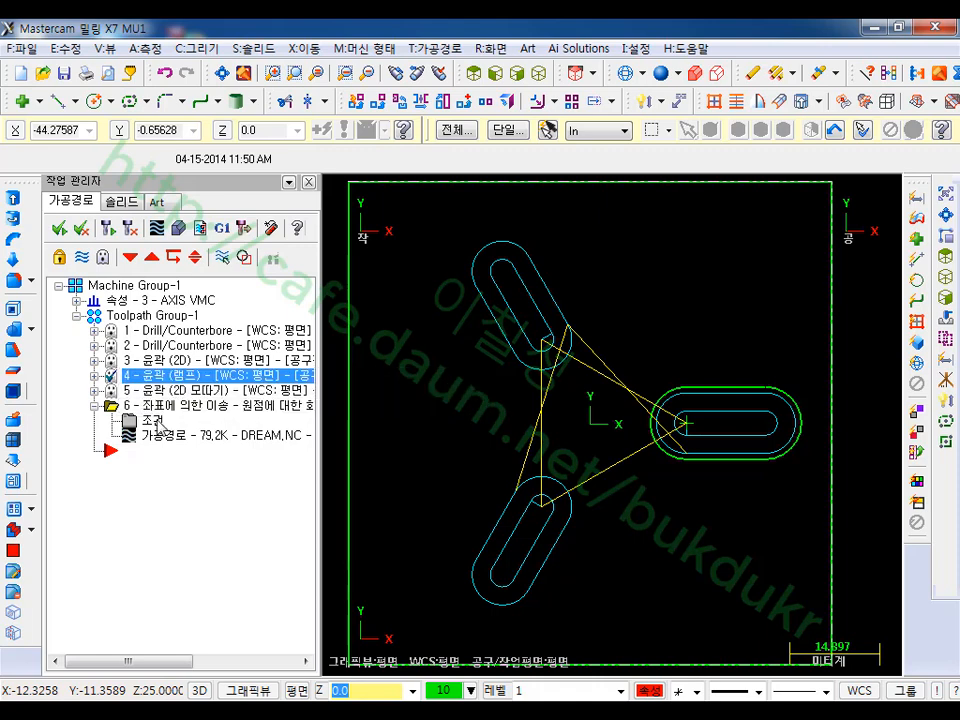
pyautogui.click(154, 361)
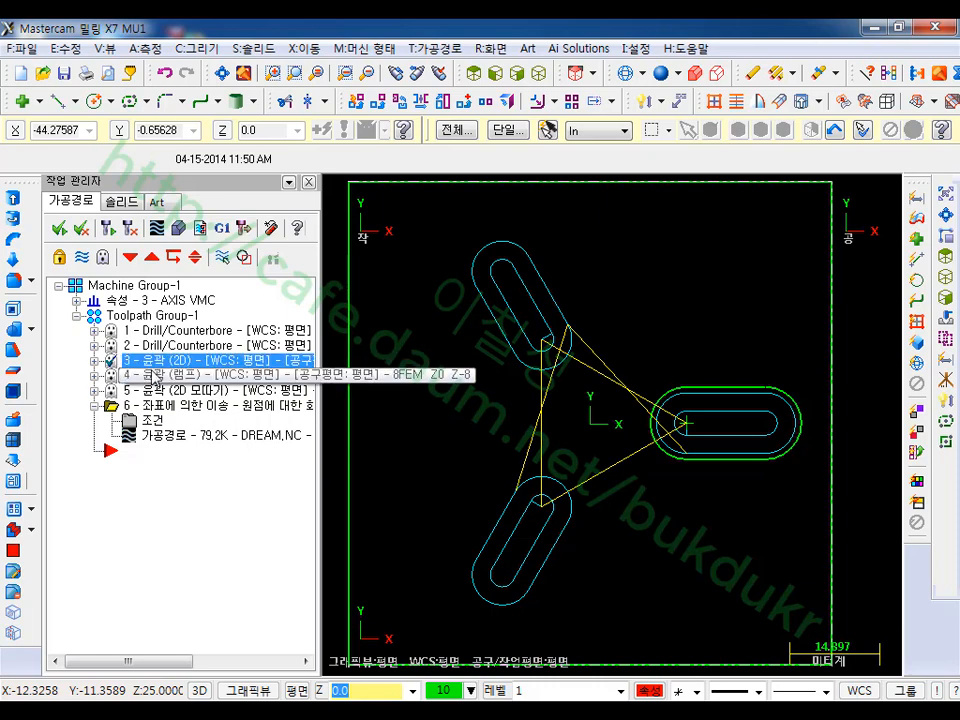
pyautogui.click(150, 376)
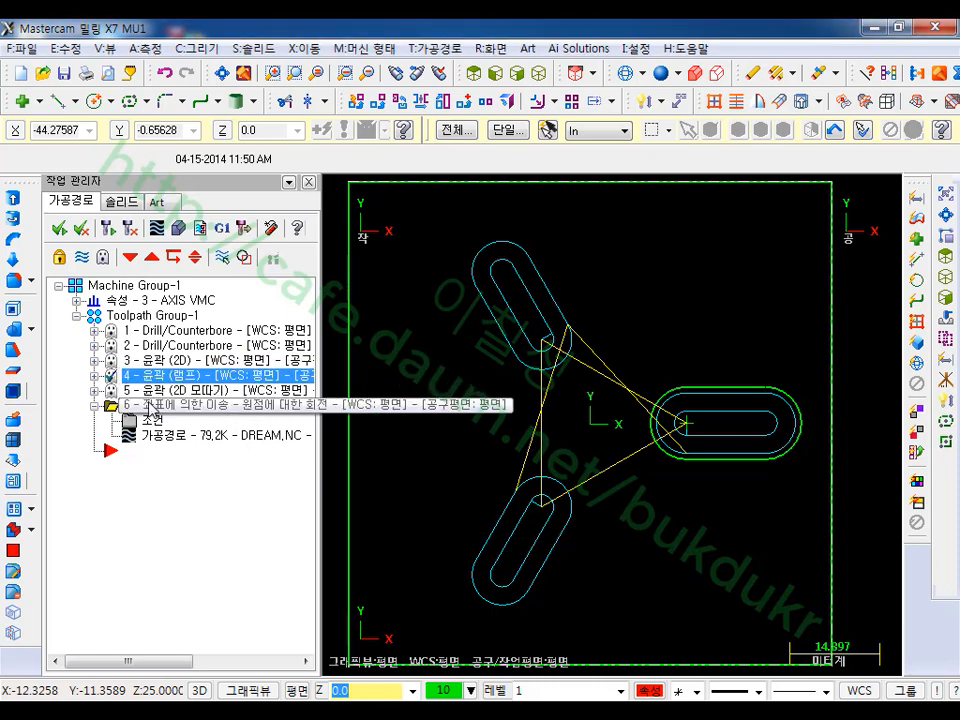
# Insert a translation transform toolpath after operation 4, using contour operations 3 and 4 as its sources.
pyautogui.click(152, 258)
pyautogui.click(152, 258)
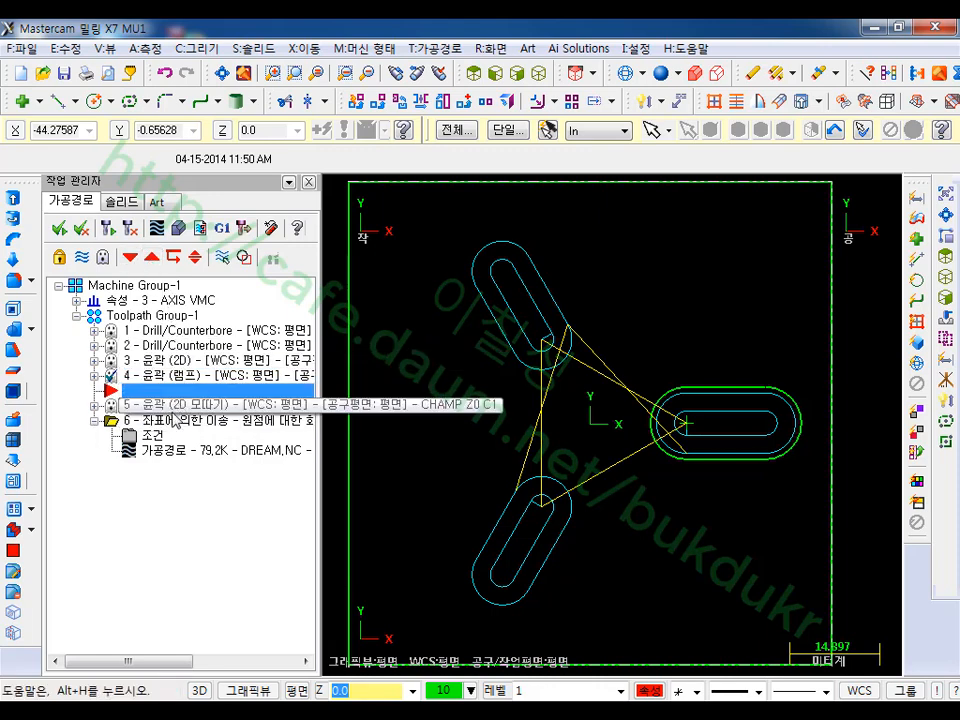
pyautogui.click(448, 50)
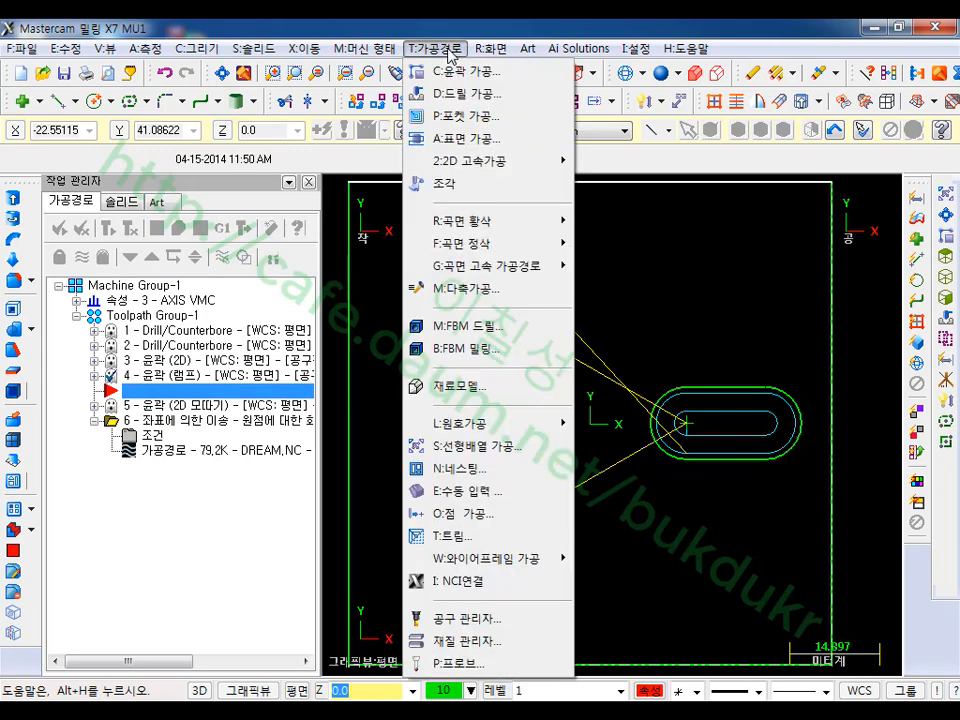
pyautogui.click(466, 456)
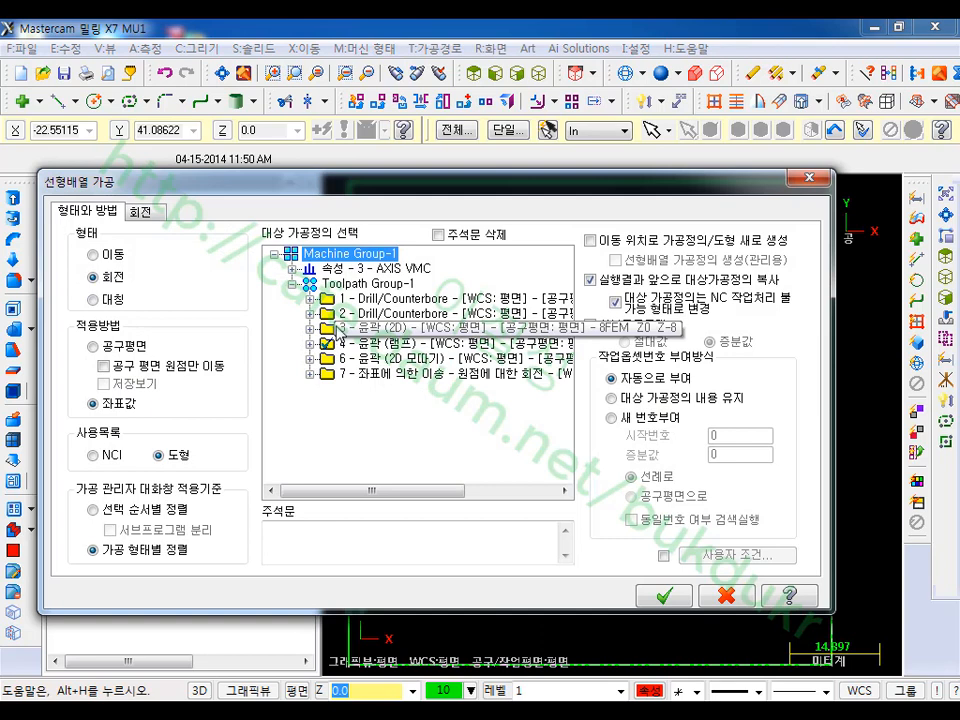
pyautogui.click(327, 329)
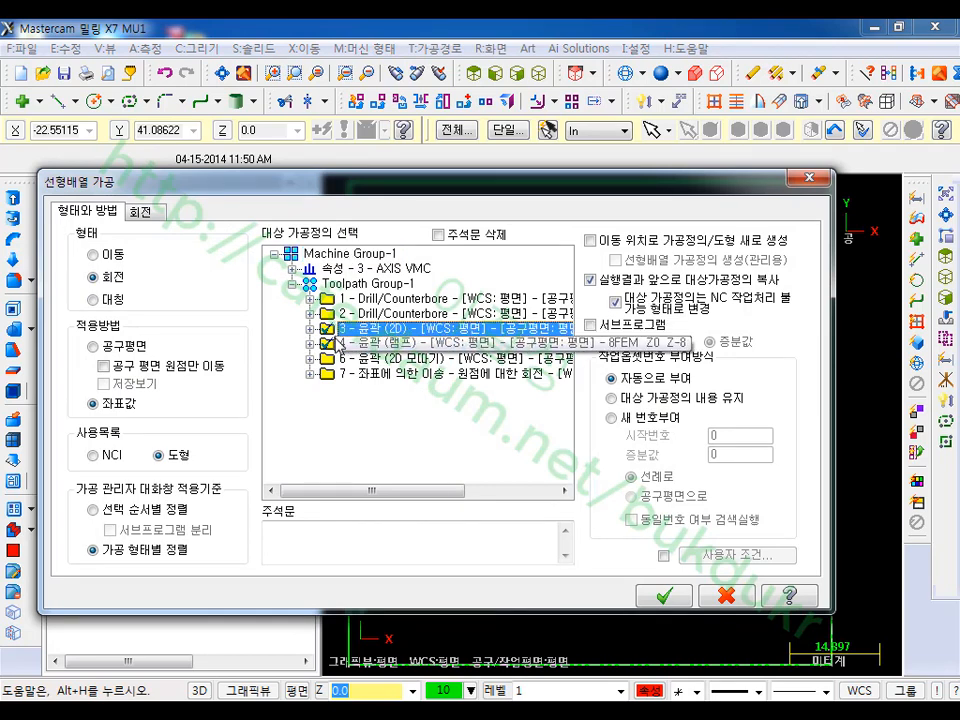
pyautogui.click(96, 256)
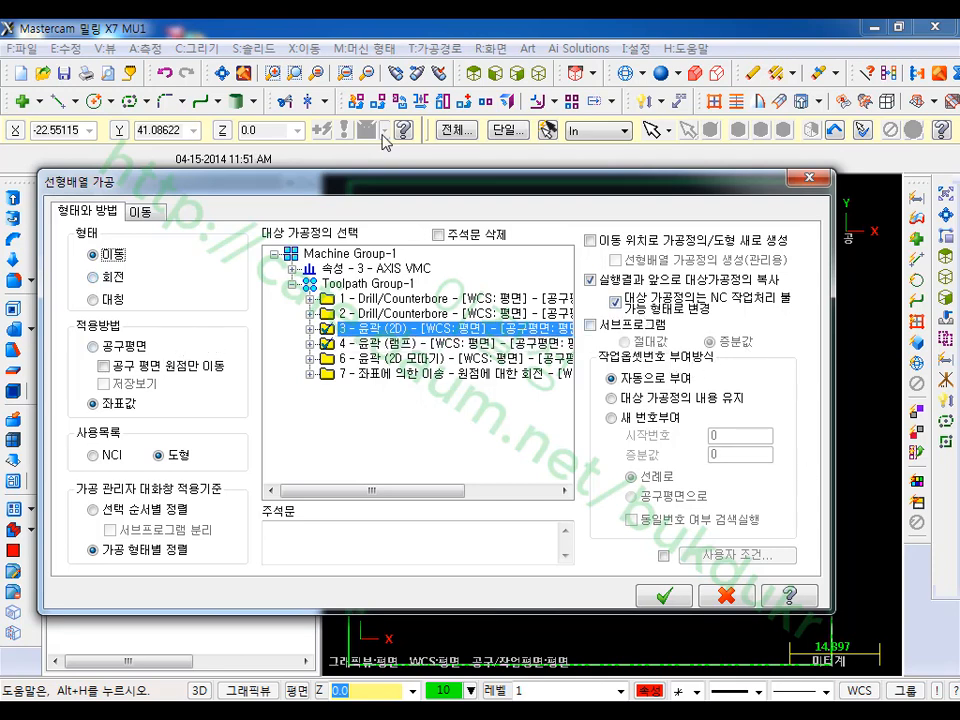
# Set the rectangular translation distances to X 0 and Y 0 with one instance in each direction, and generate the transform.
pyautogui.click(148, 211)
pyautogui.moveTo(443, 260); pyautogui.dragTo(318, 249)
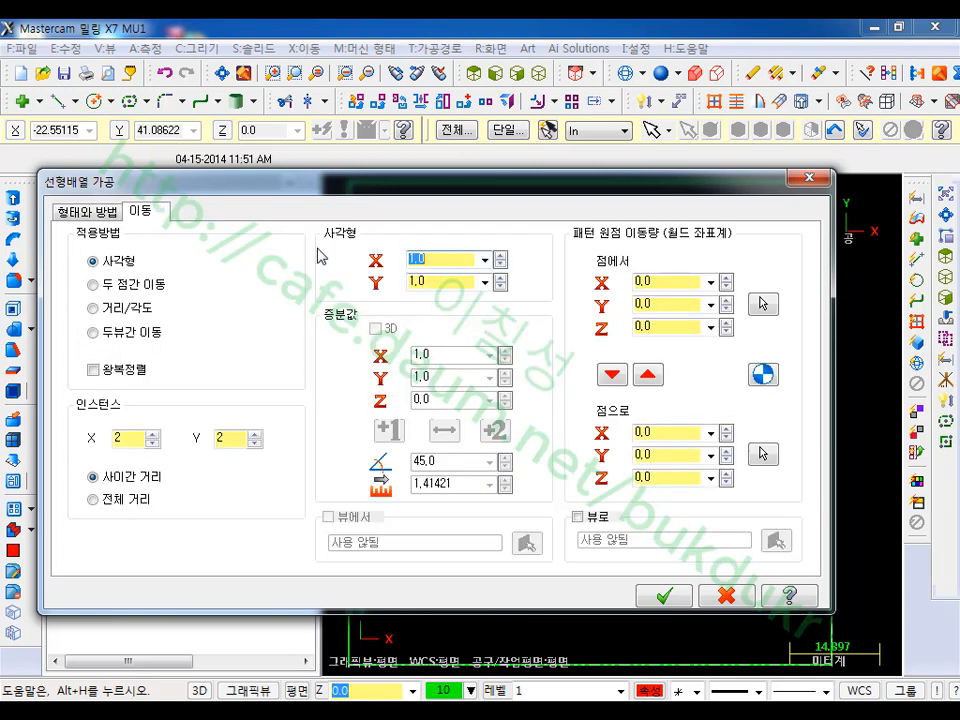
pyautogui.write('0')
pyautogui.moveTo(443, 283); pyautogui.dragTo(392, 314)
pyautogui.write('0')
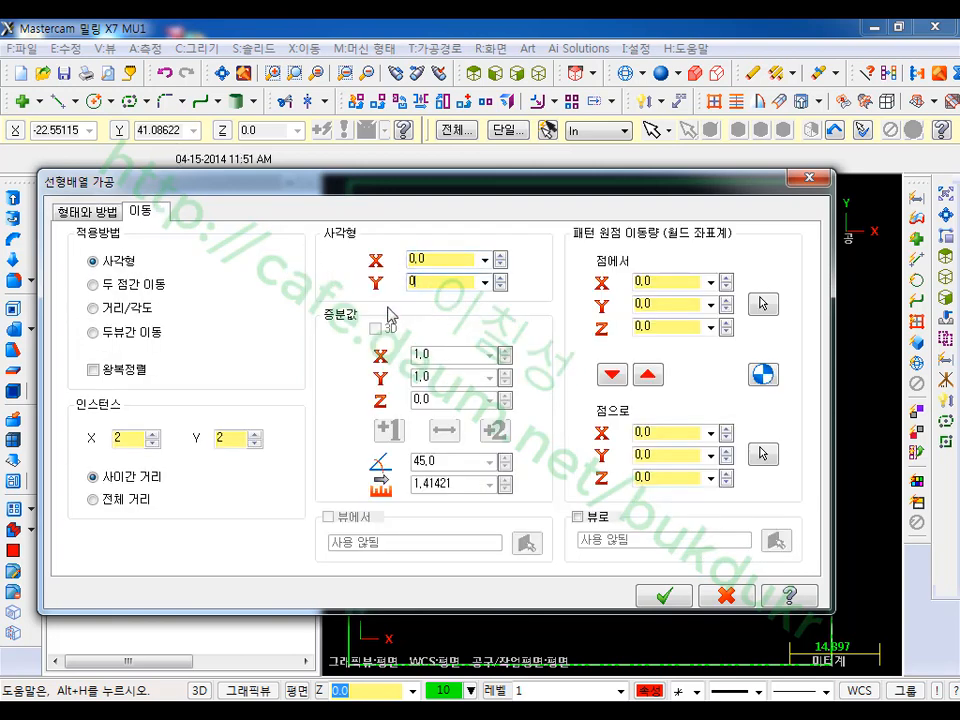
pyautogui.click(153, 442)
pyautogui.click(255, 443)
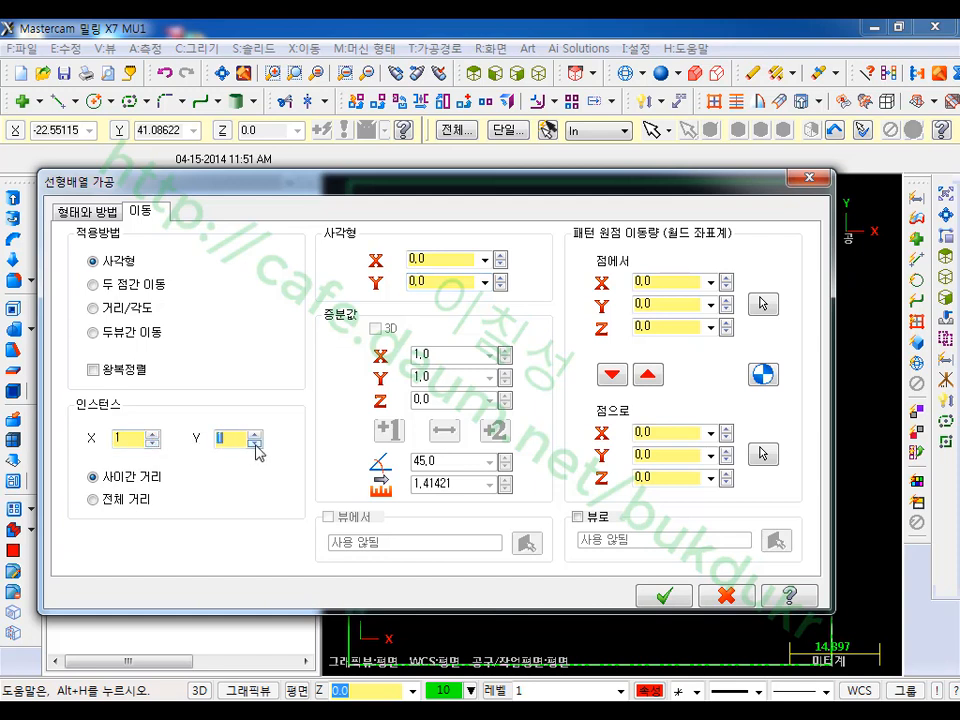
pyautogui.click(662, 598)
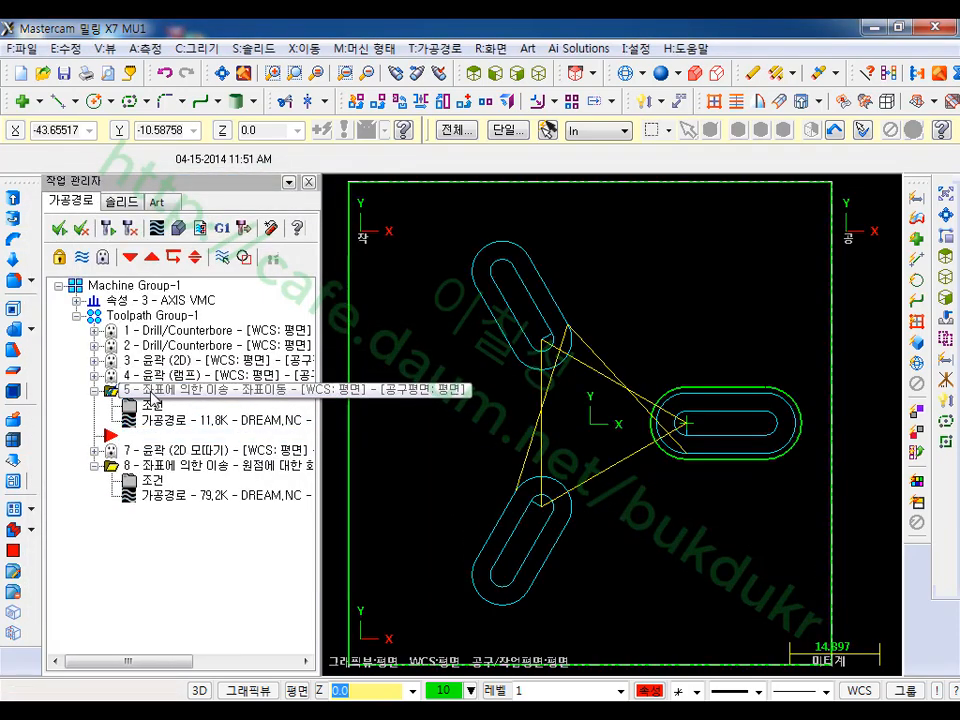
# Change the rotation transform's source operations to 1, 2, 5 and 6, and regenerate its toolpath.
pyautogui.click(152, 480)
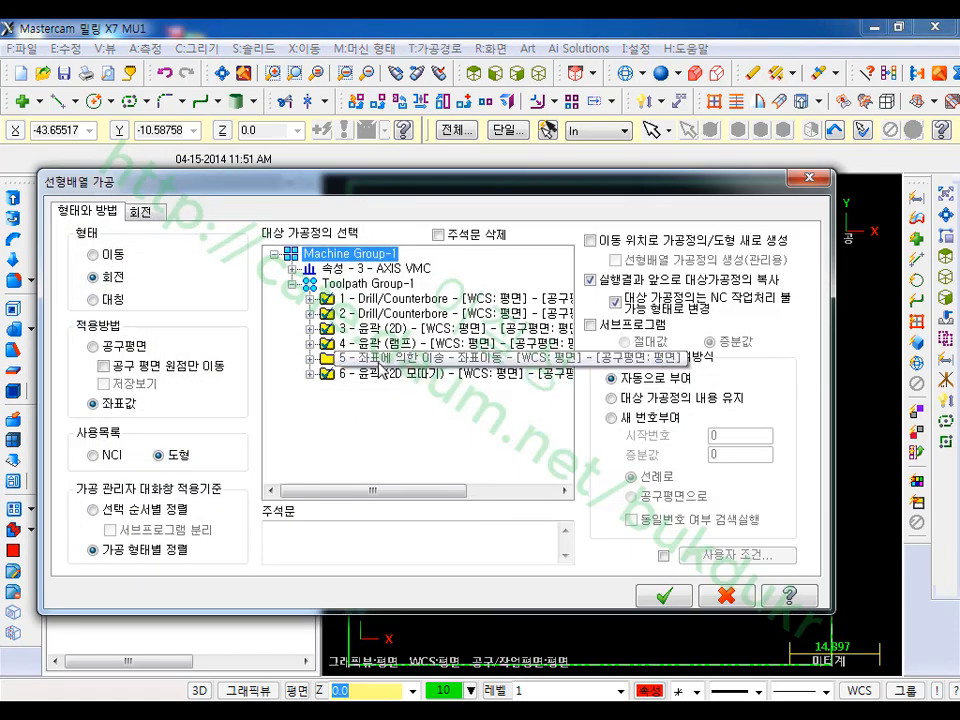
pyautogui.click(373, 360)
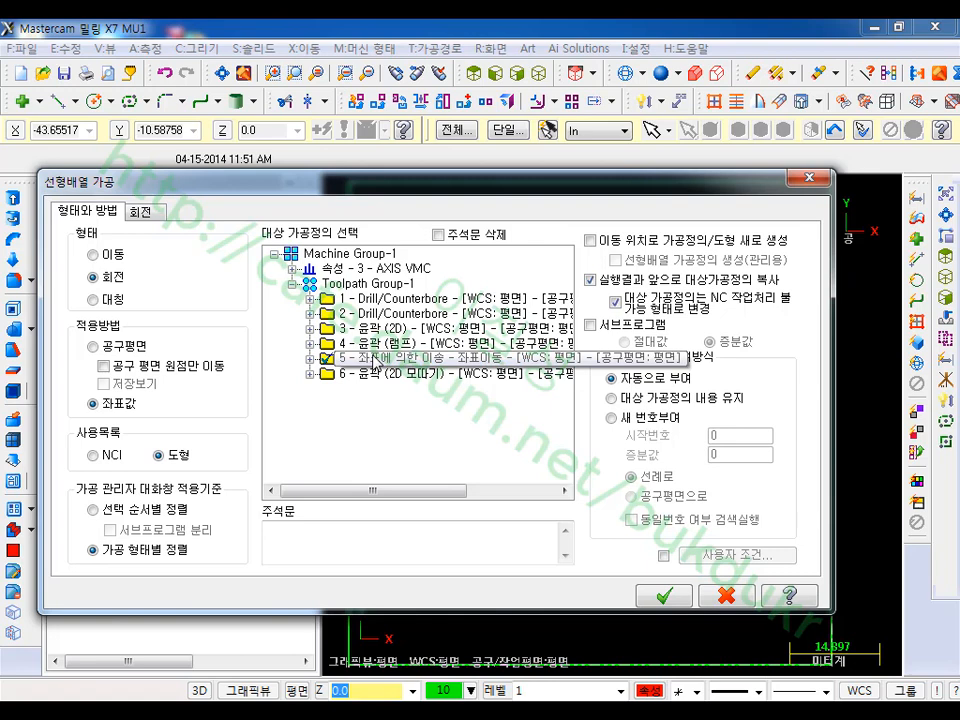
pyautogui.click(329, 299)
pyautogui.click(330, 313)
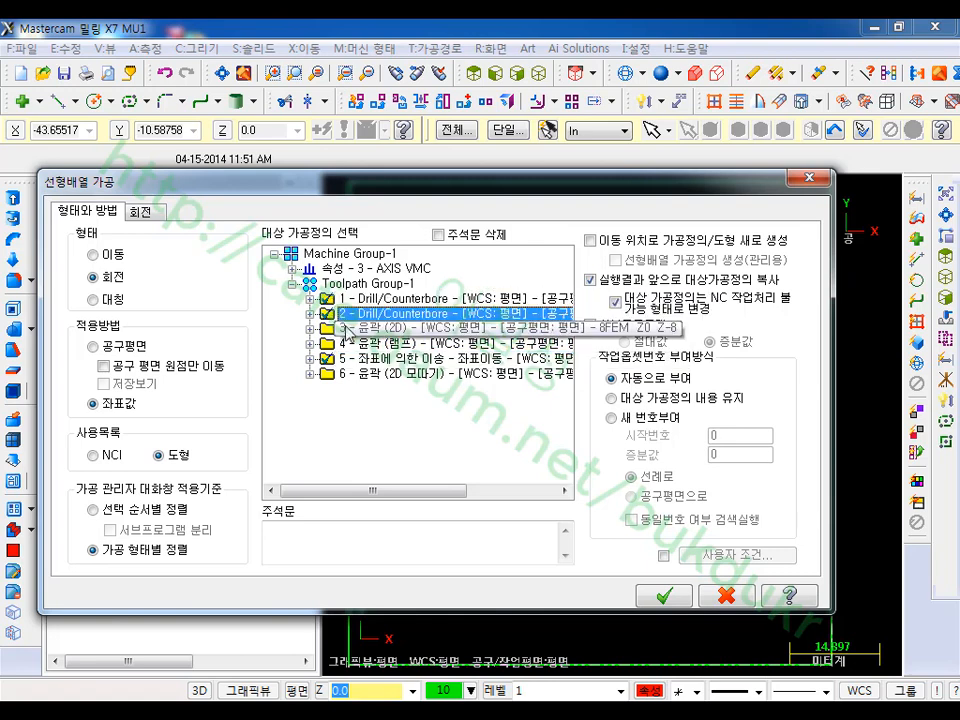
pyautogui.click(332, 374)
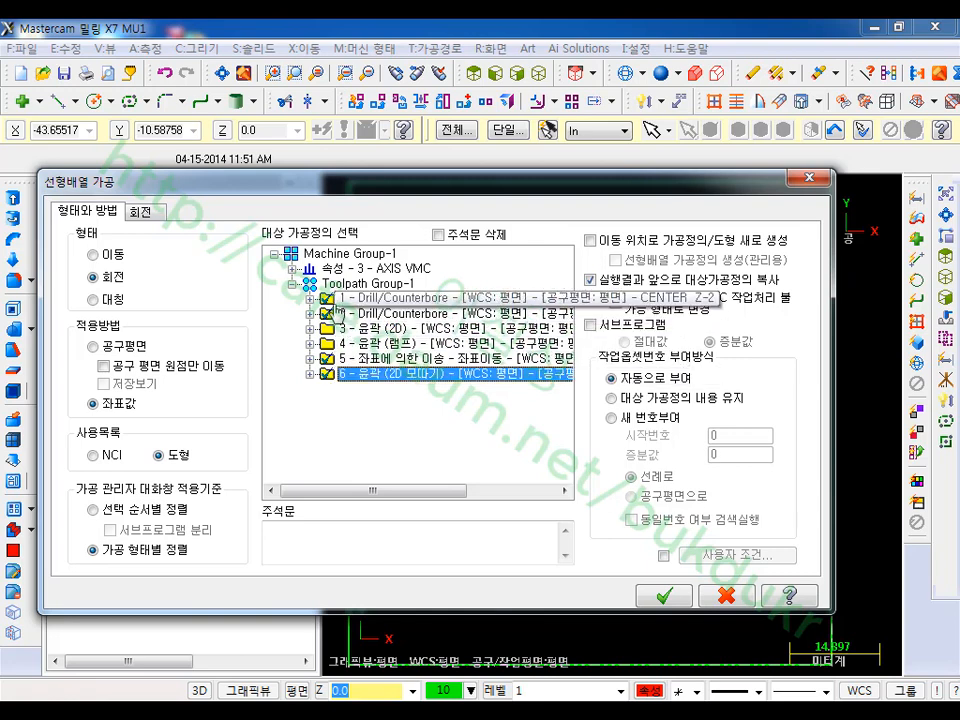
pyautogui.click(360, 375)
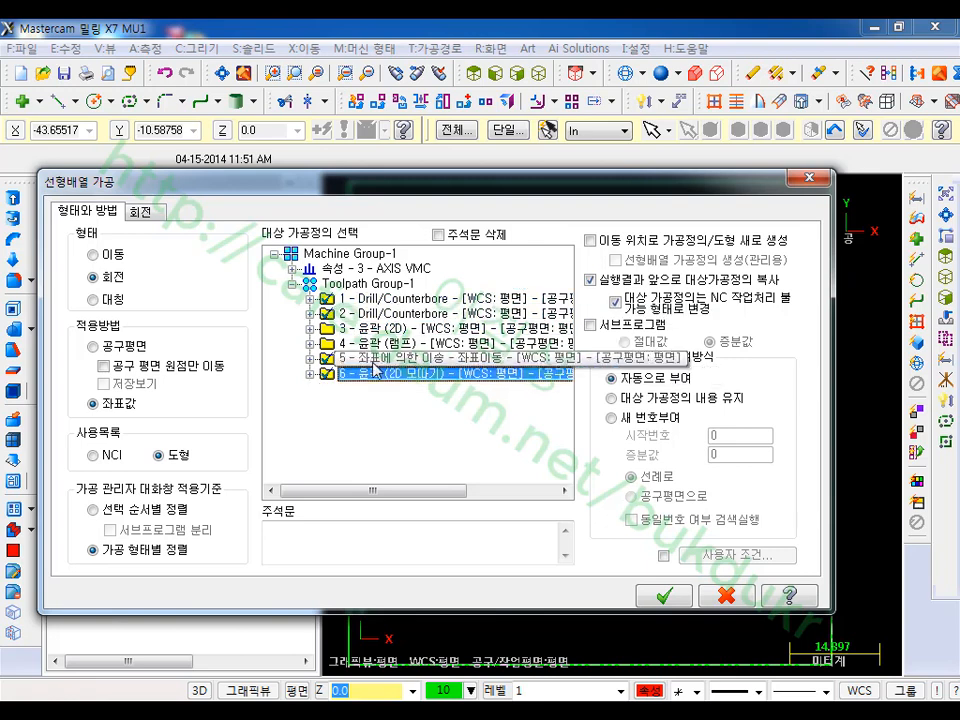
pyautogui.click(141, 213)
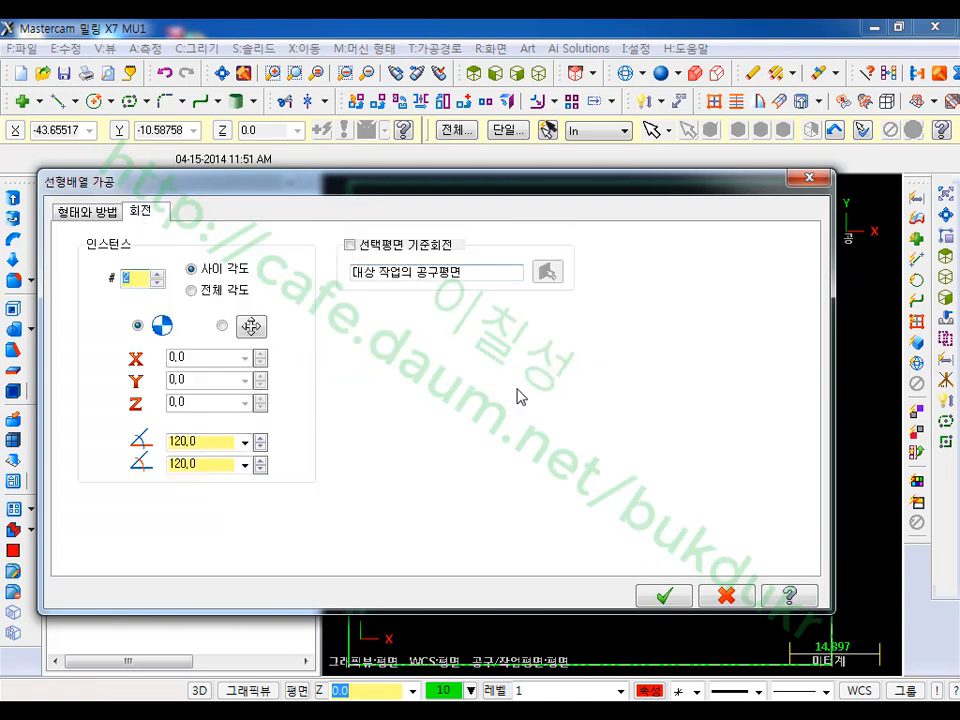
pyautogui.click(662, 597)
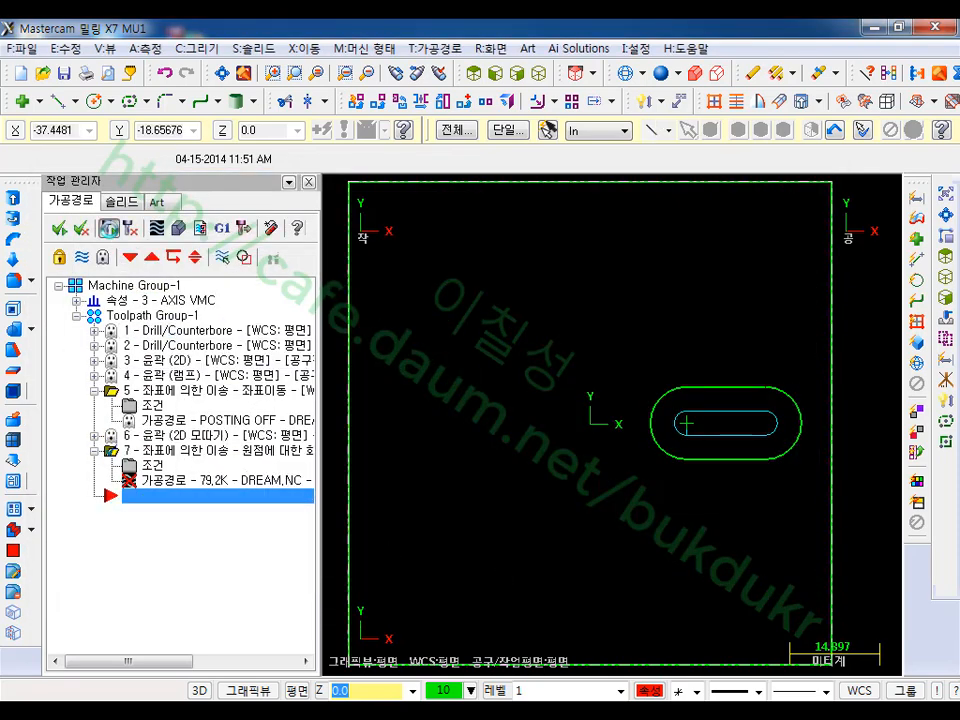
# Collapse the translation transform operation and move the insert position to the end of the operation list.
pyautogui.click(94, 390)
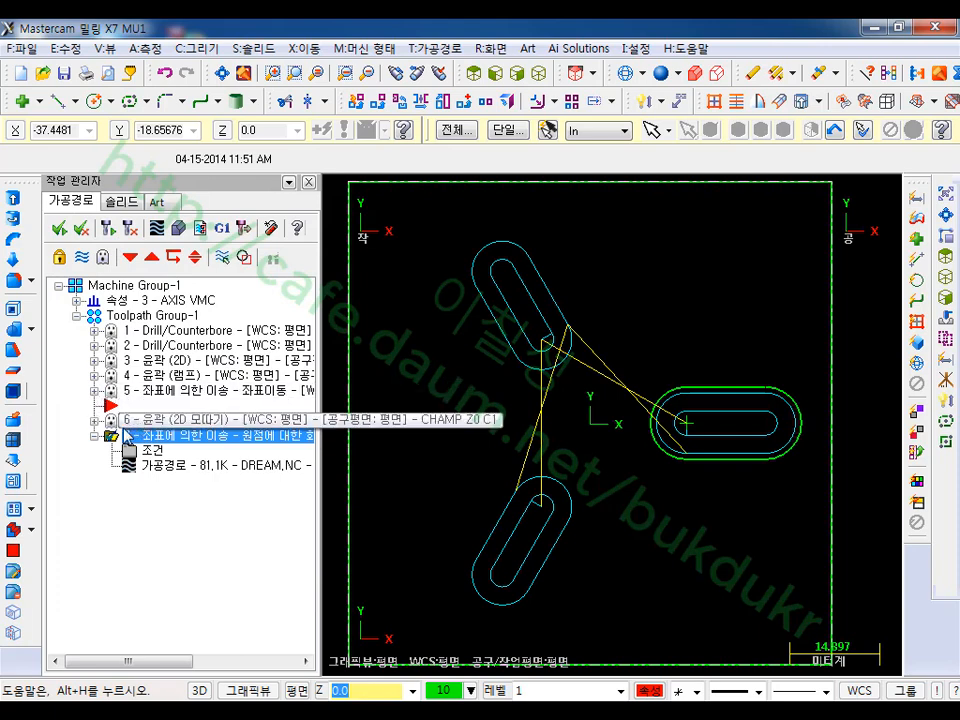
pyautogui.click(130, 257)
pyautogui.click(130, 257)
# Backplot the regenerated rotation transform operation to check the machining order, and close the backplot.
pyautogui.click(160, 421)
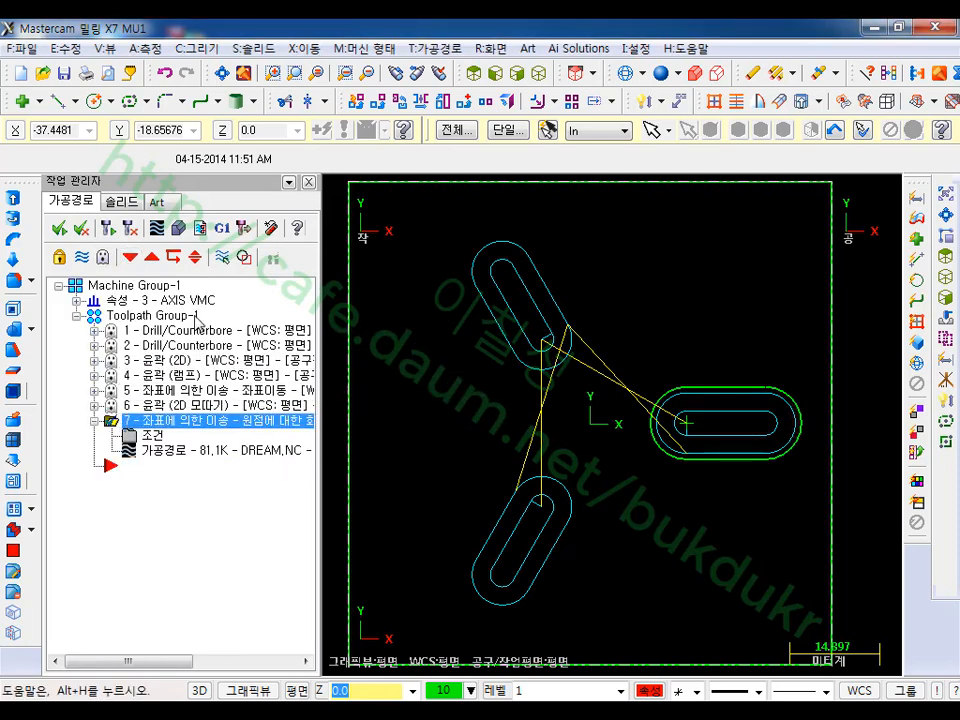
pyautogui.click(157, 228)
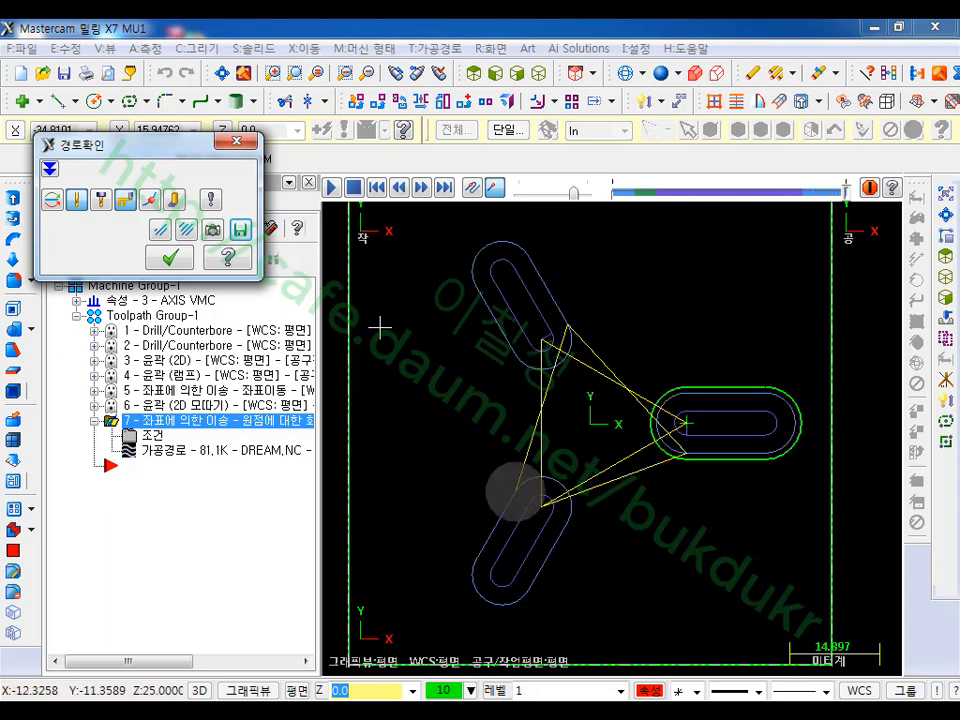
pyautogui.click(170, 258)
# Run the solid verification of the rotation transform in isometric view, inspect the three chamfered slots, and close the simulator.
pyautogui.click(197, 424)
pyautogui.click(177, 228)
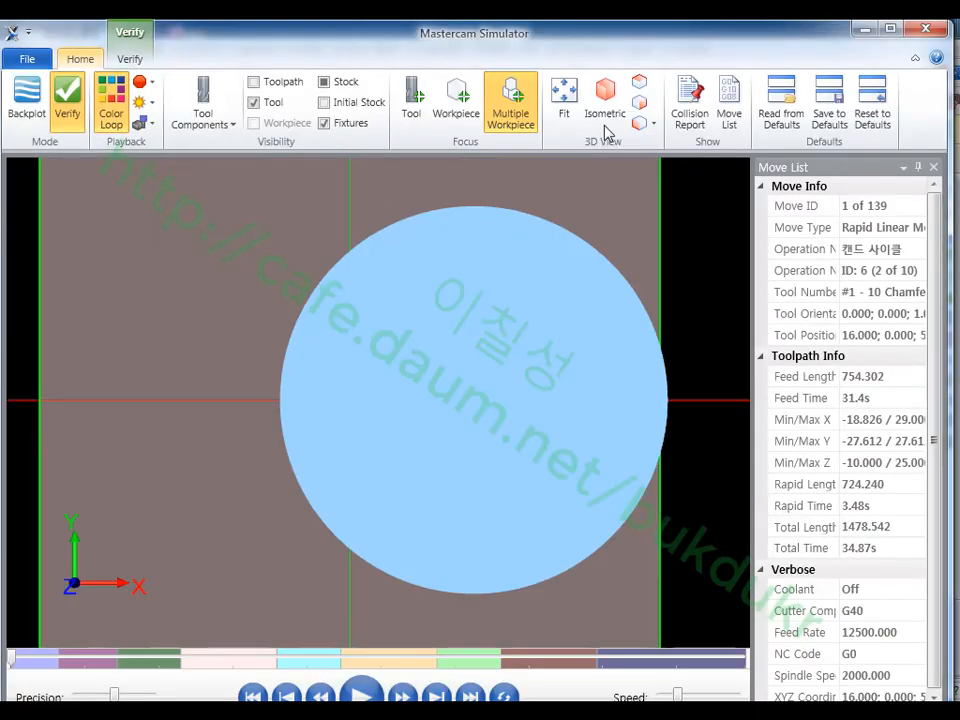
pyautogui.click(605, 95)
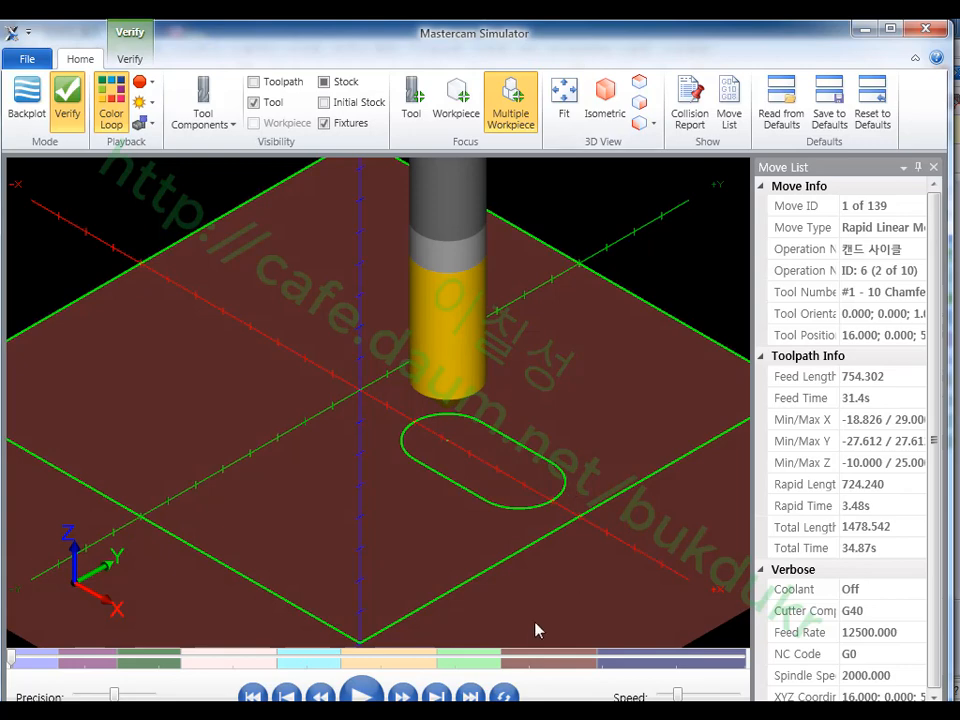
pyautogui.click(361, 694)
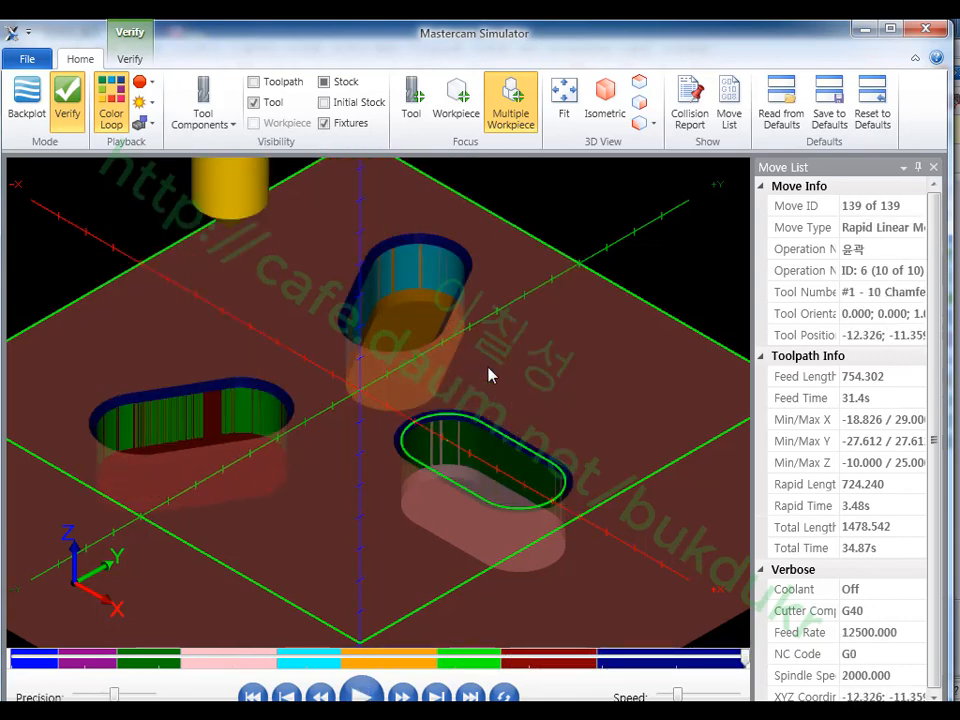
pyautogui.scroll(-2, 488, 374)
pyautogui.moveTo(489, 354); pyautogui.dragTo(453, 340, button='middle')
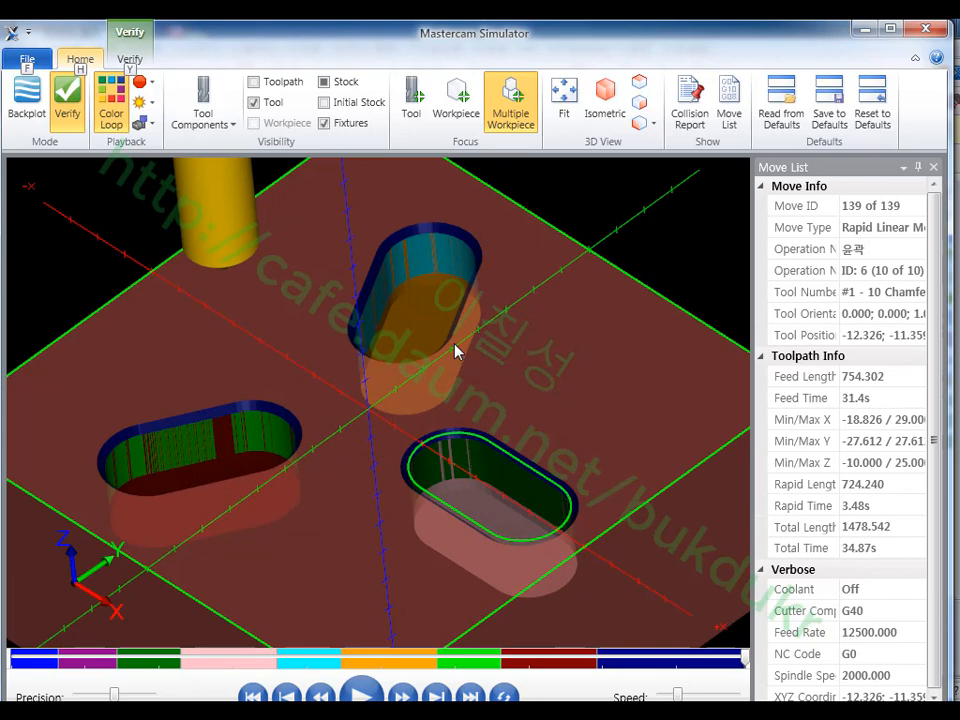
pyautogui.click(929, 28)
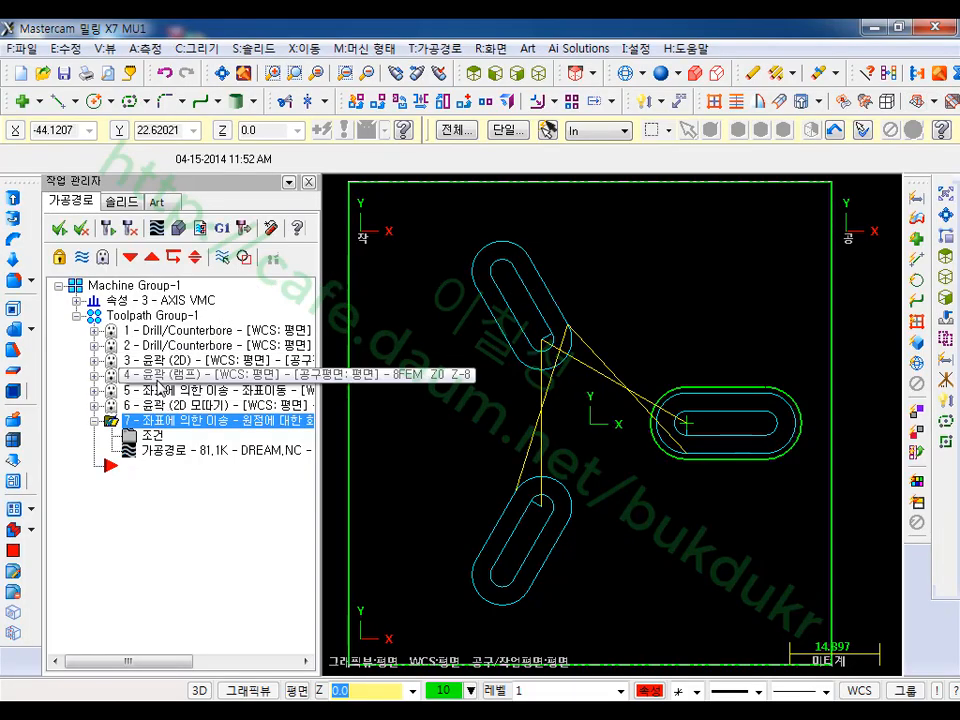
# Post-process the rotation transform to DREAM.NC, overwriting the existing file, and open its backplot in CIMCO Edit.
pyautogui.click(210, 229)
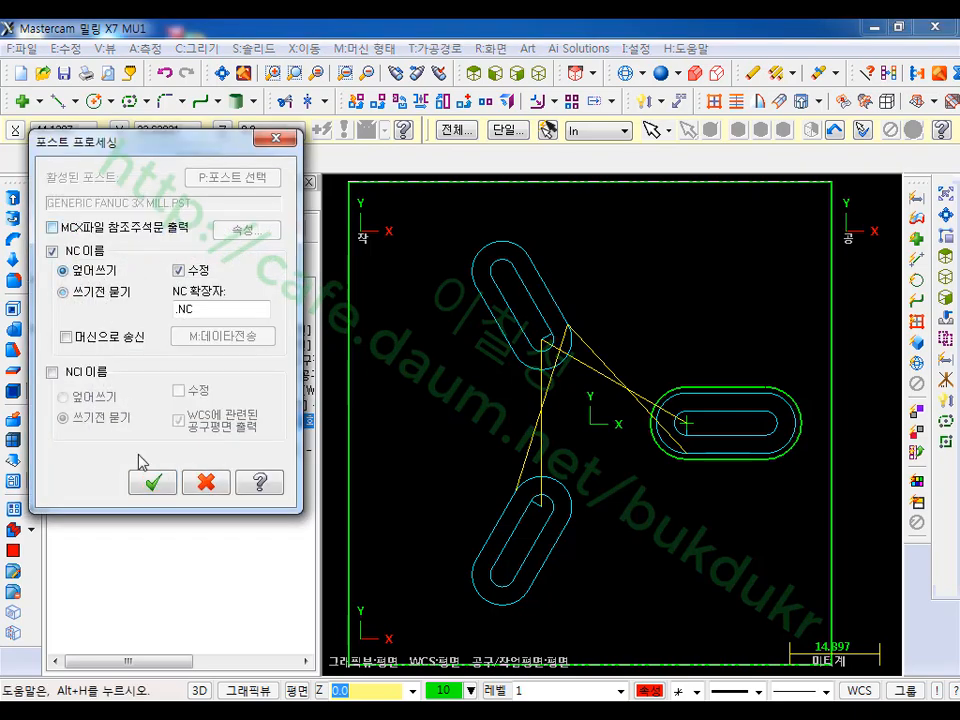
pyautogui.click(152, 482)
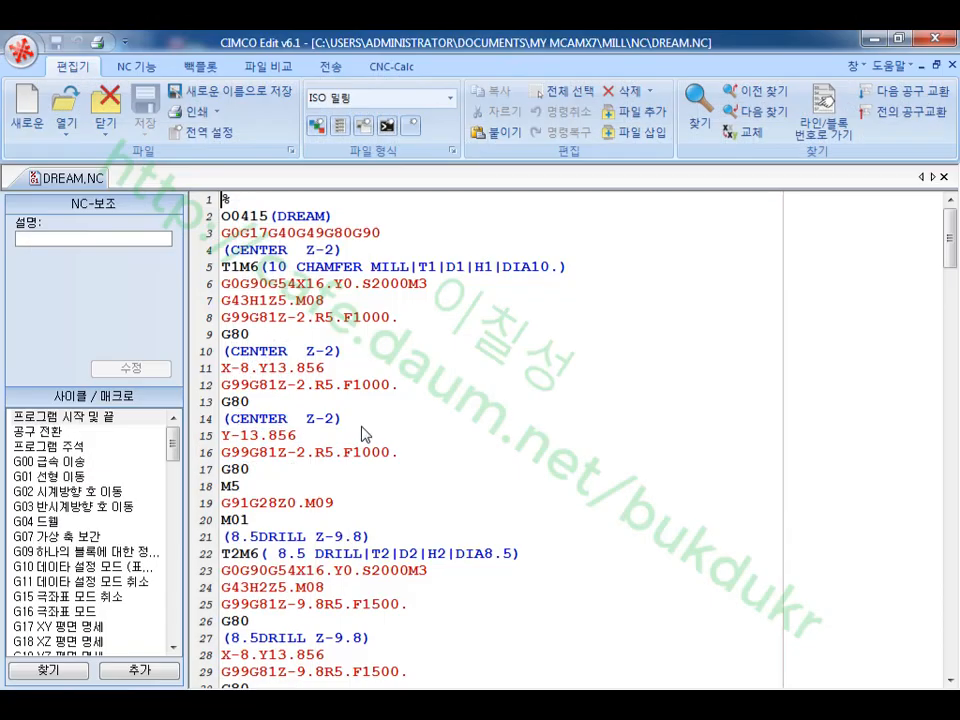
pyautogui.click(199, 66)
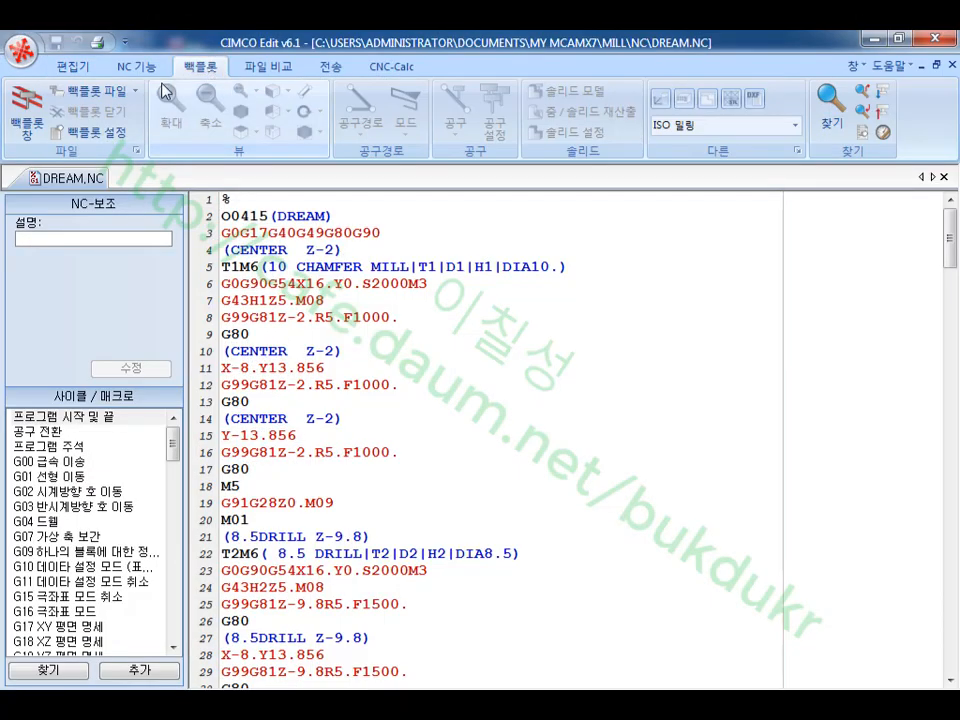
pyautogui.click(40, 110)
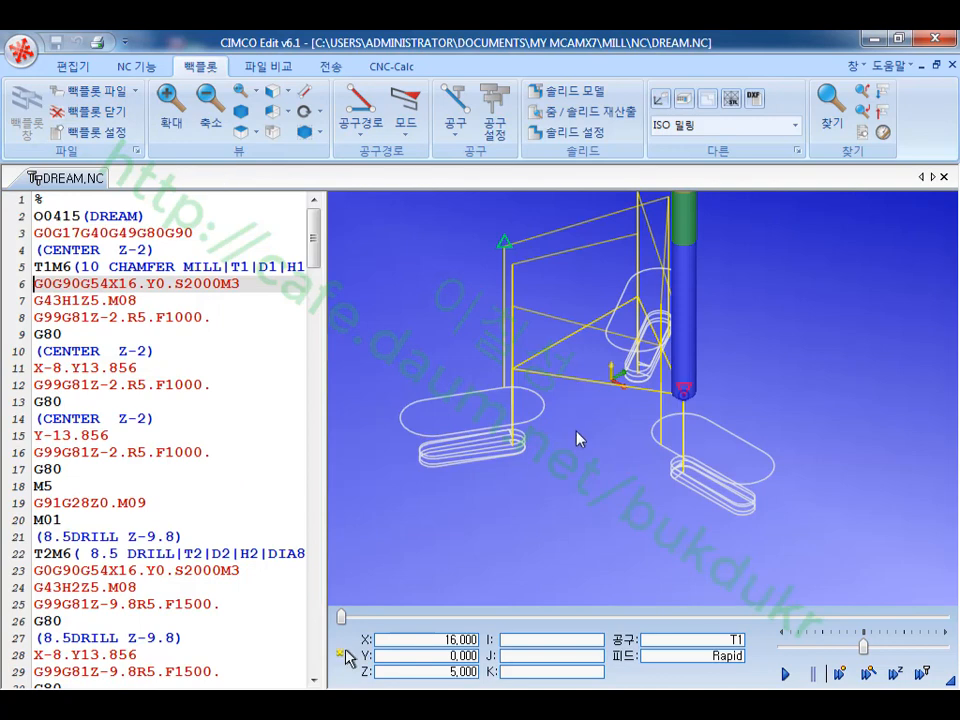
# Run the NC program's backplot through to the end and inspect the three slot toolpaths from a steeper angle.
pyautogui.click(785, 674)
pyautogui.moveTo(863, 647); pyautogui.dragTo(943, 645)
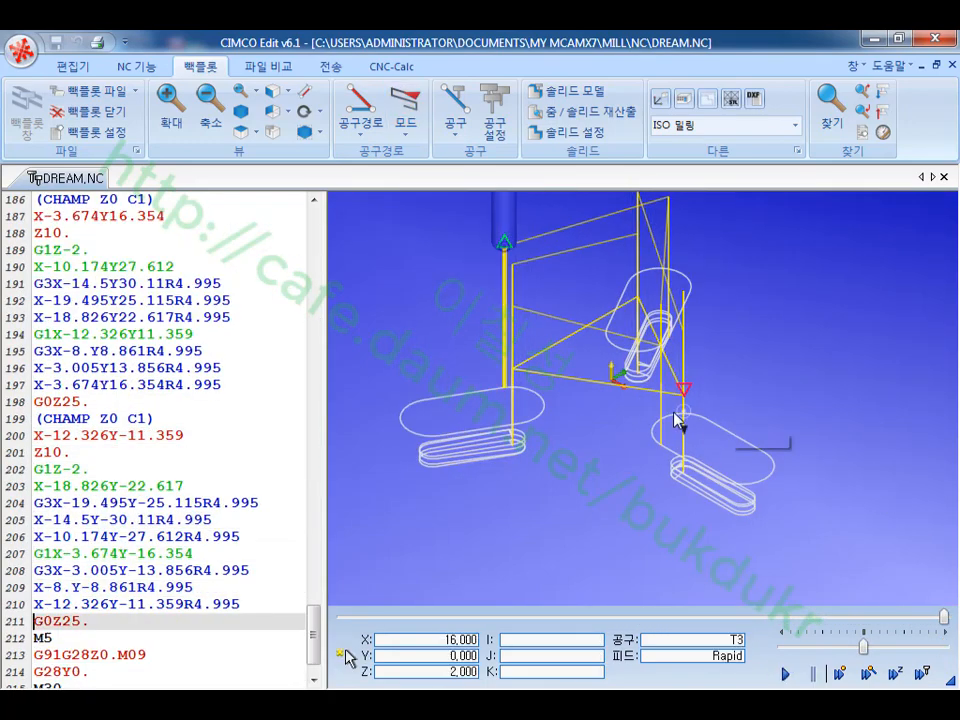
pyautogui.moveTo(681, 420); pyautogui.dragTo(630, 368)
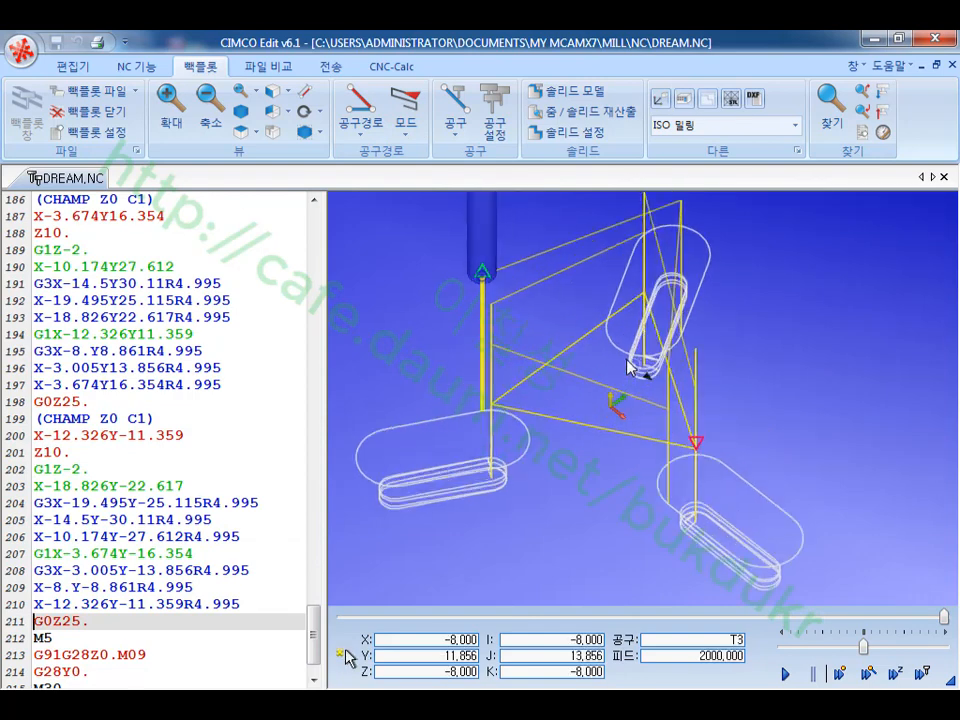